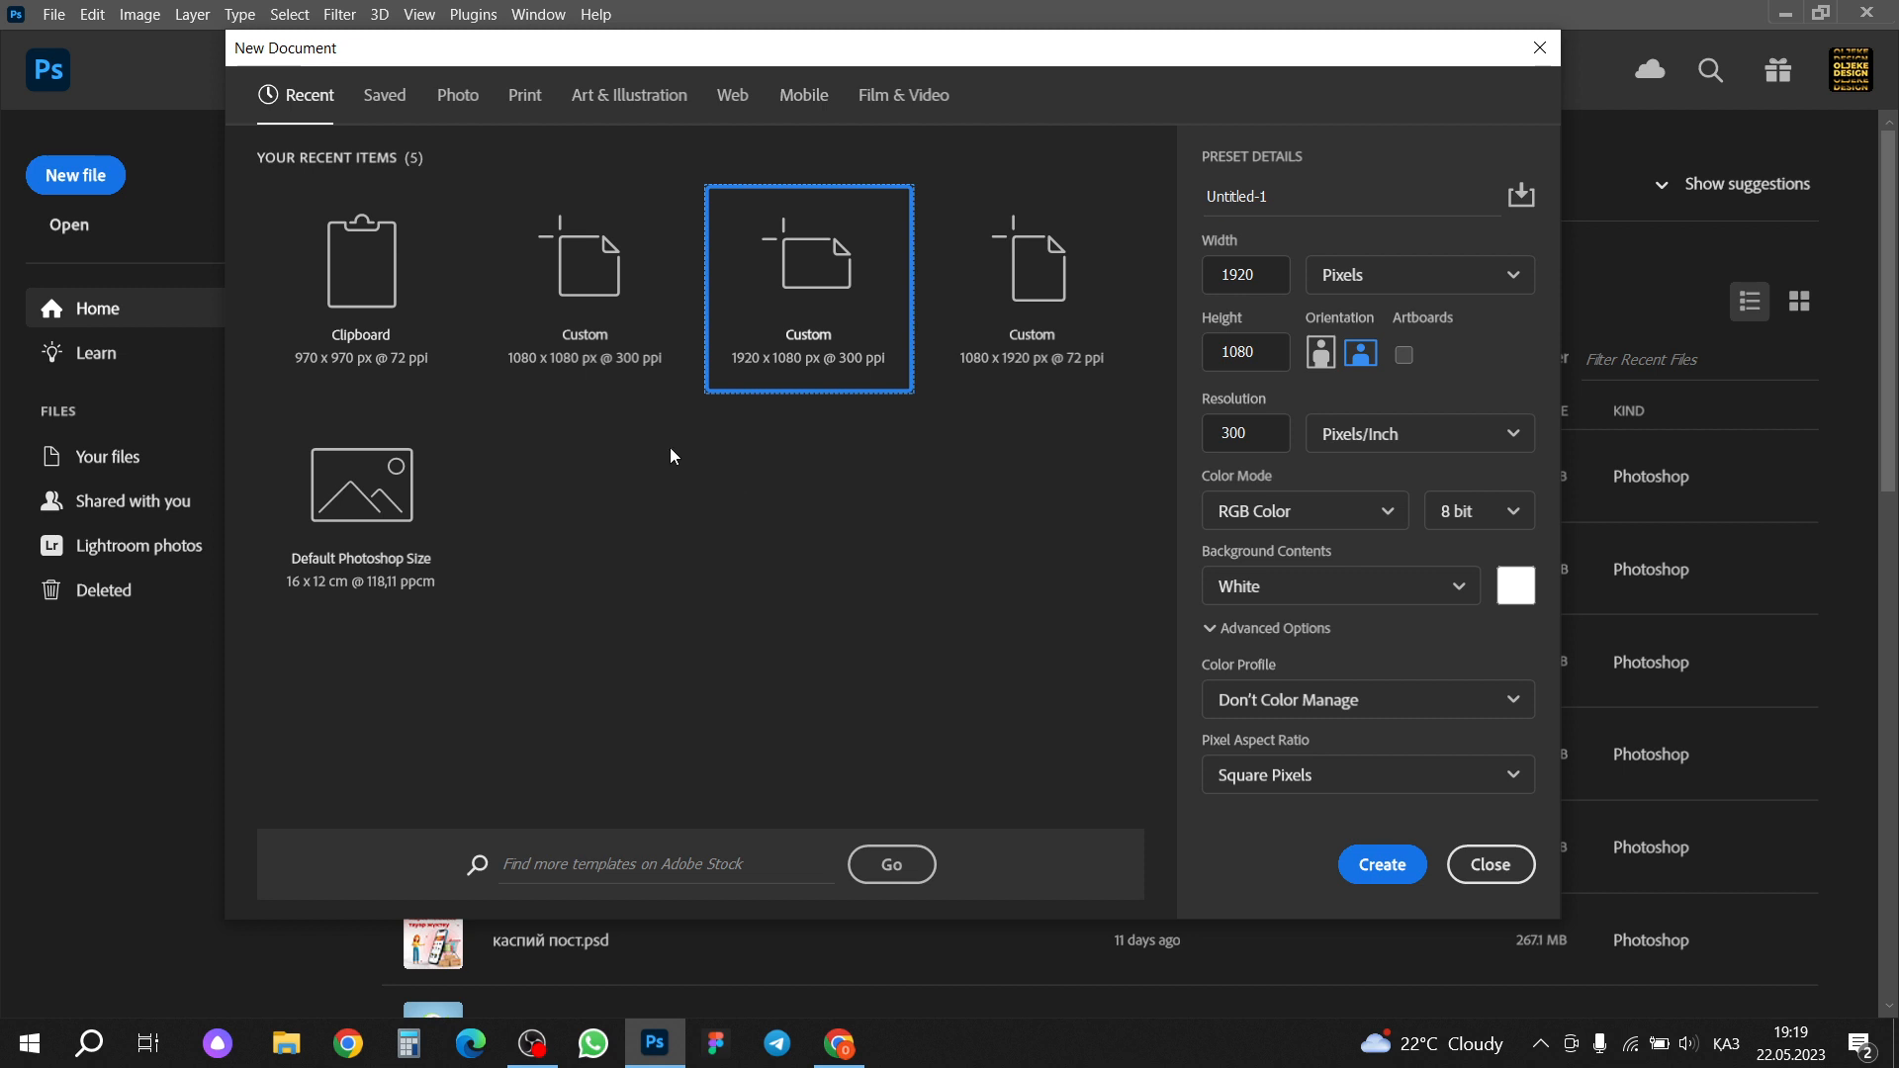
Step: Create a new document from the recent 1080 x 1080 px, 300 ppi custom preset
click(585, 300)
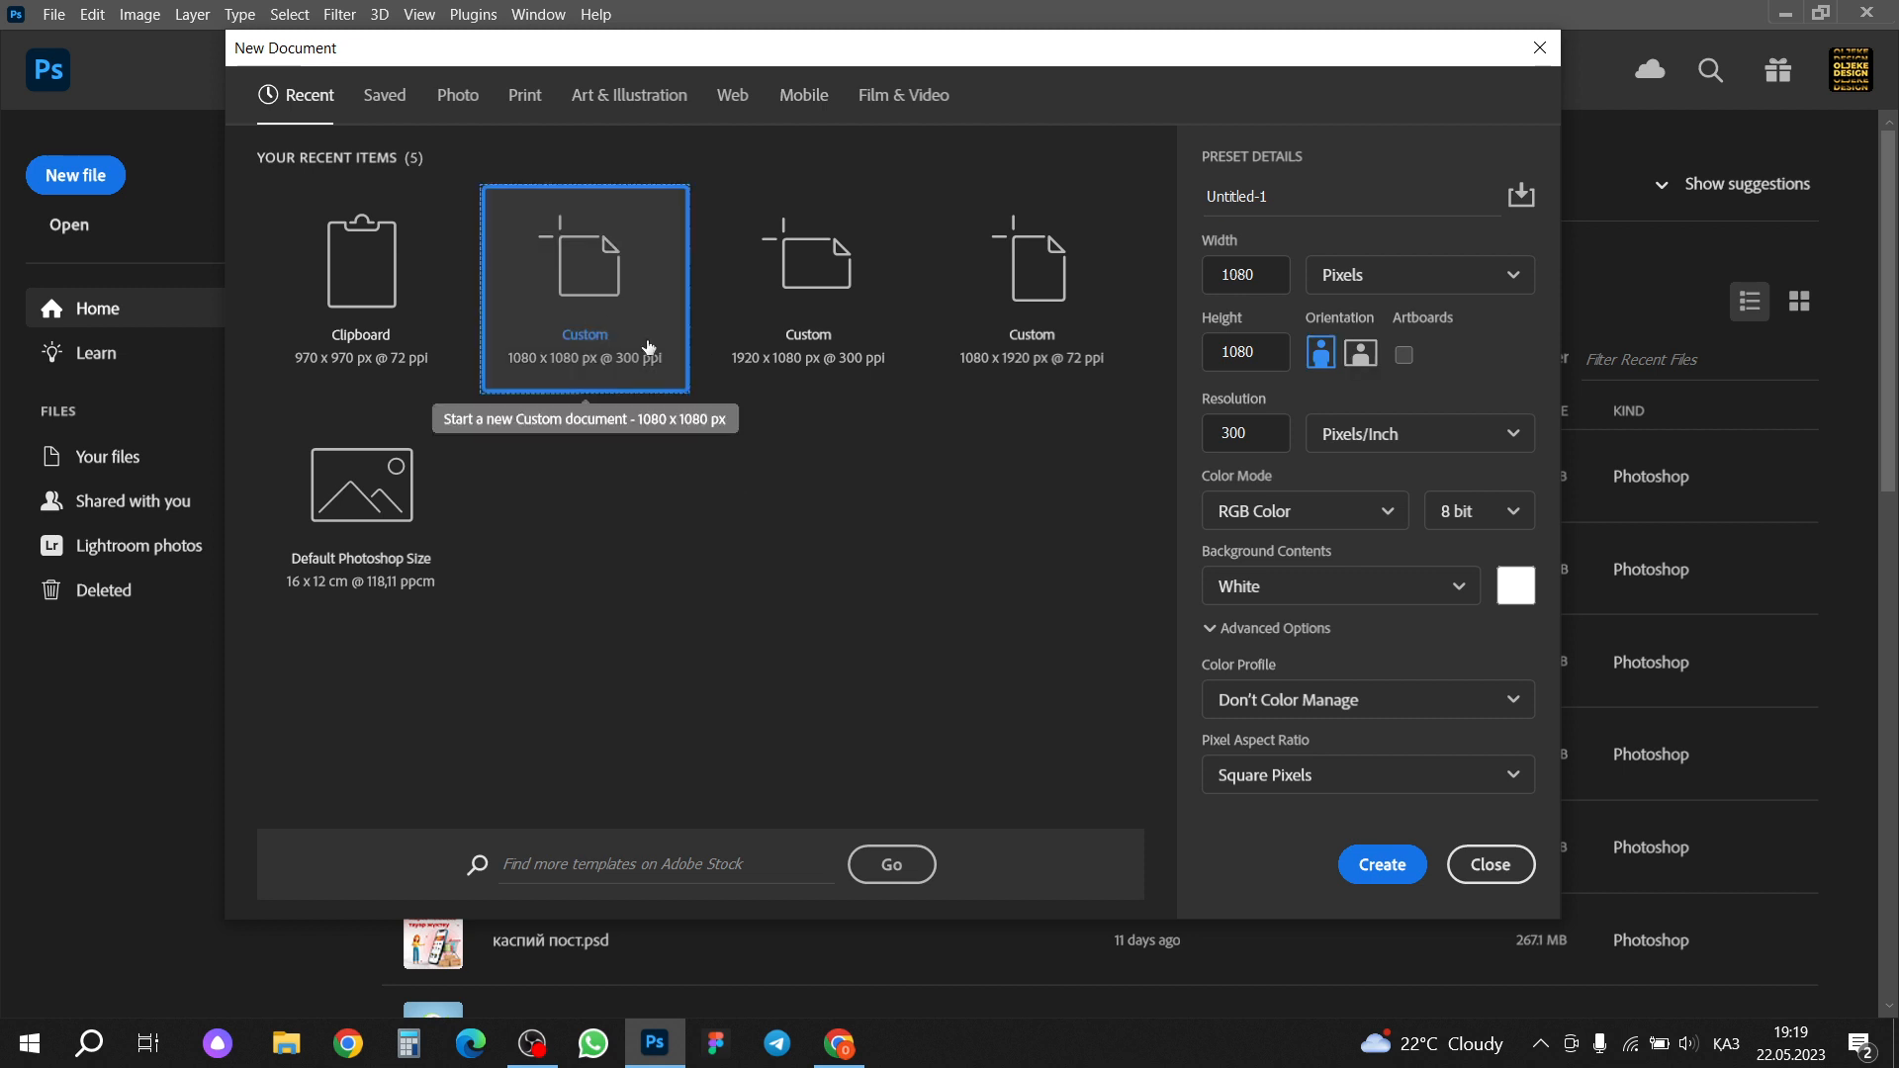
click(1384, 874)
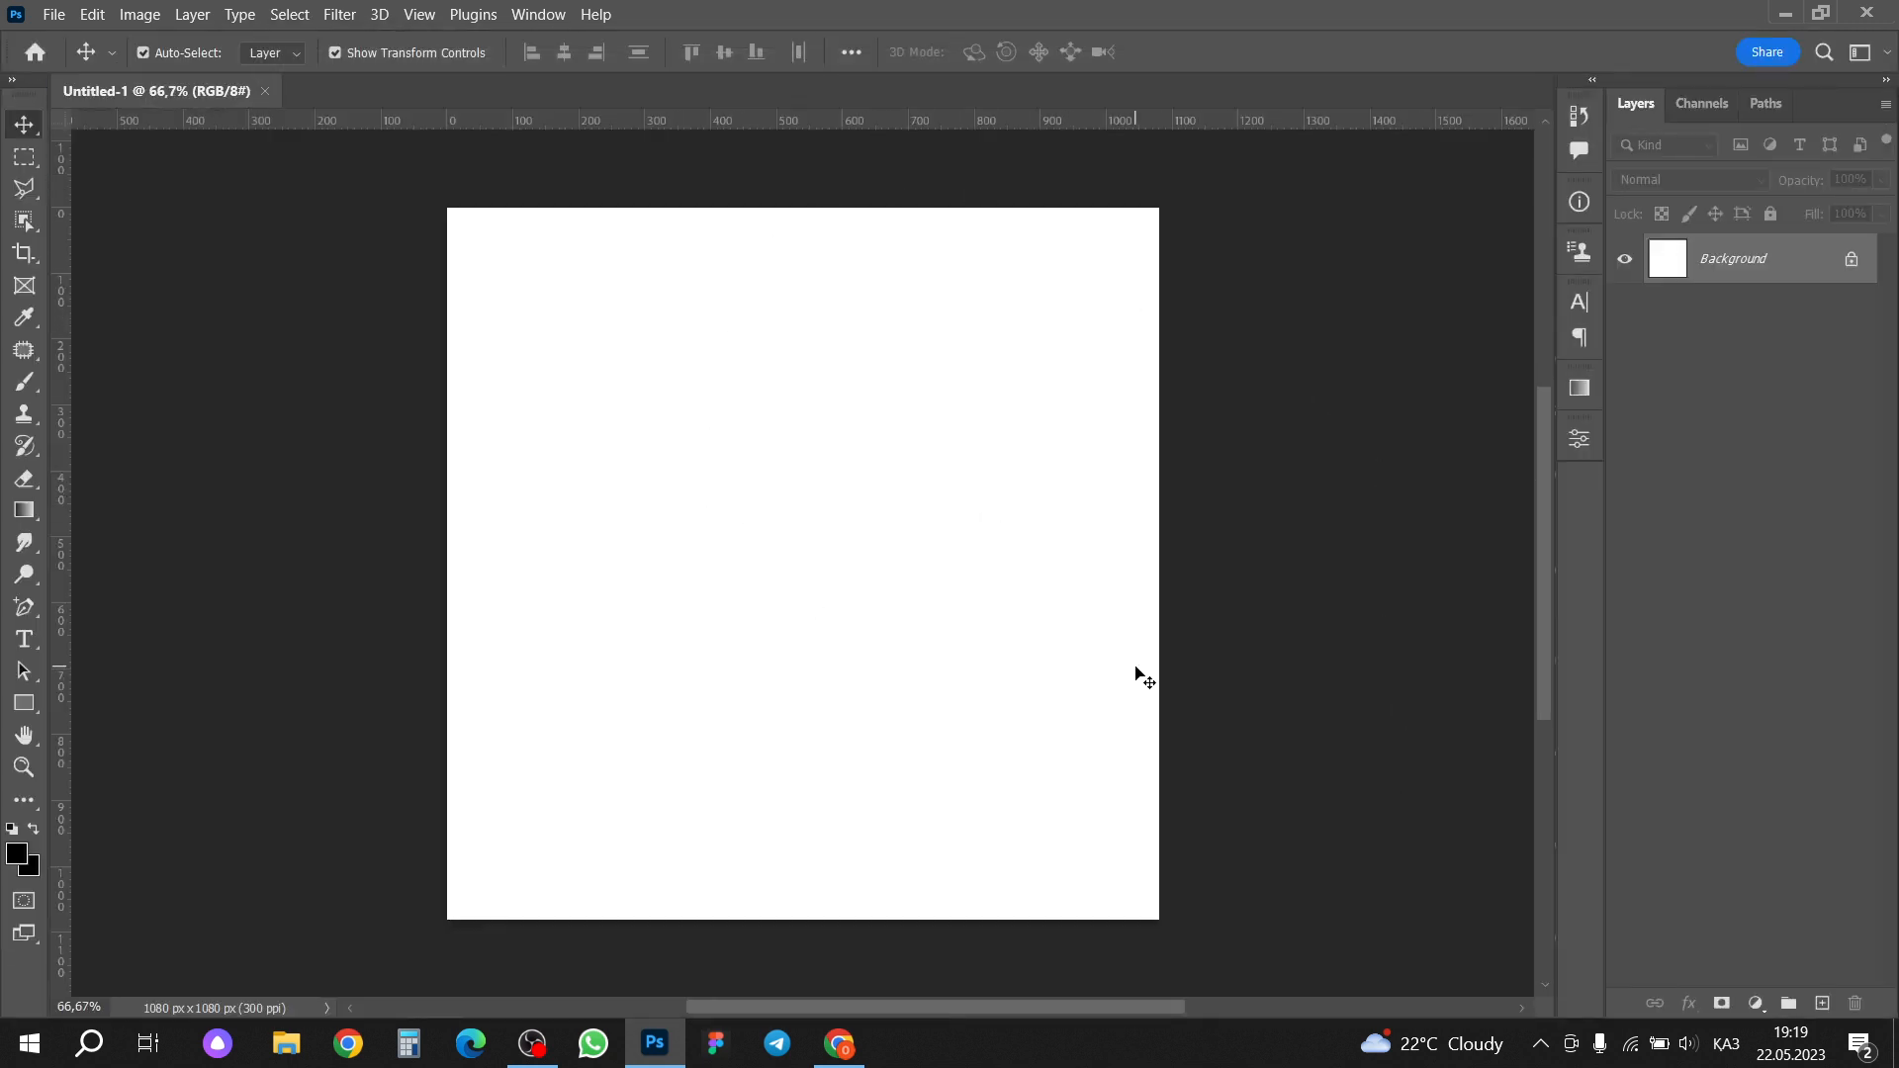
Step: Copy the previewed black AirPods Max picture from the Chrome image results and paste it into the new Photoshop document
click(839, 1043)
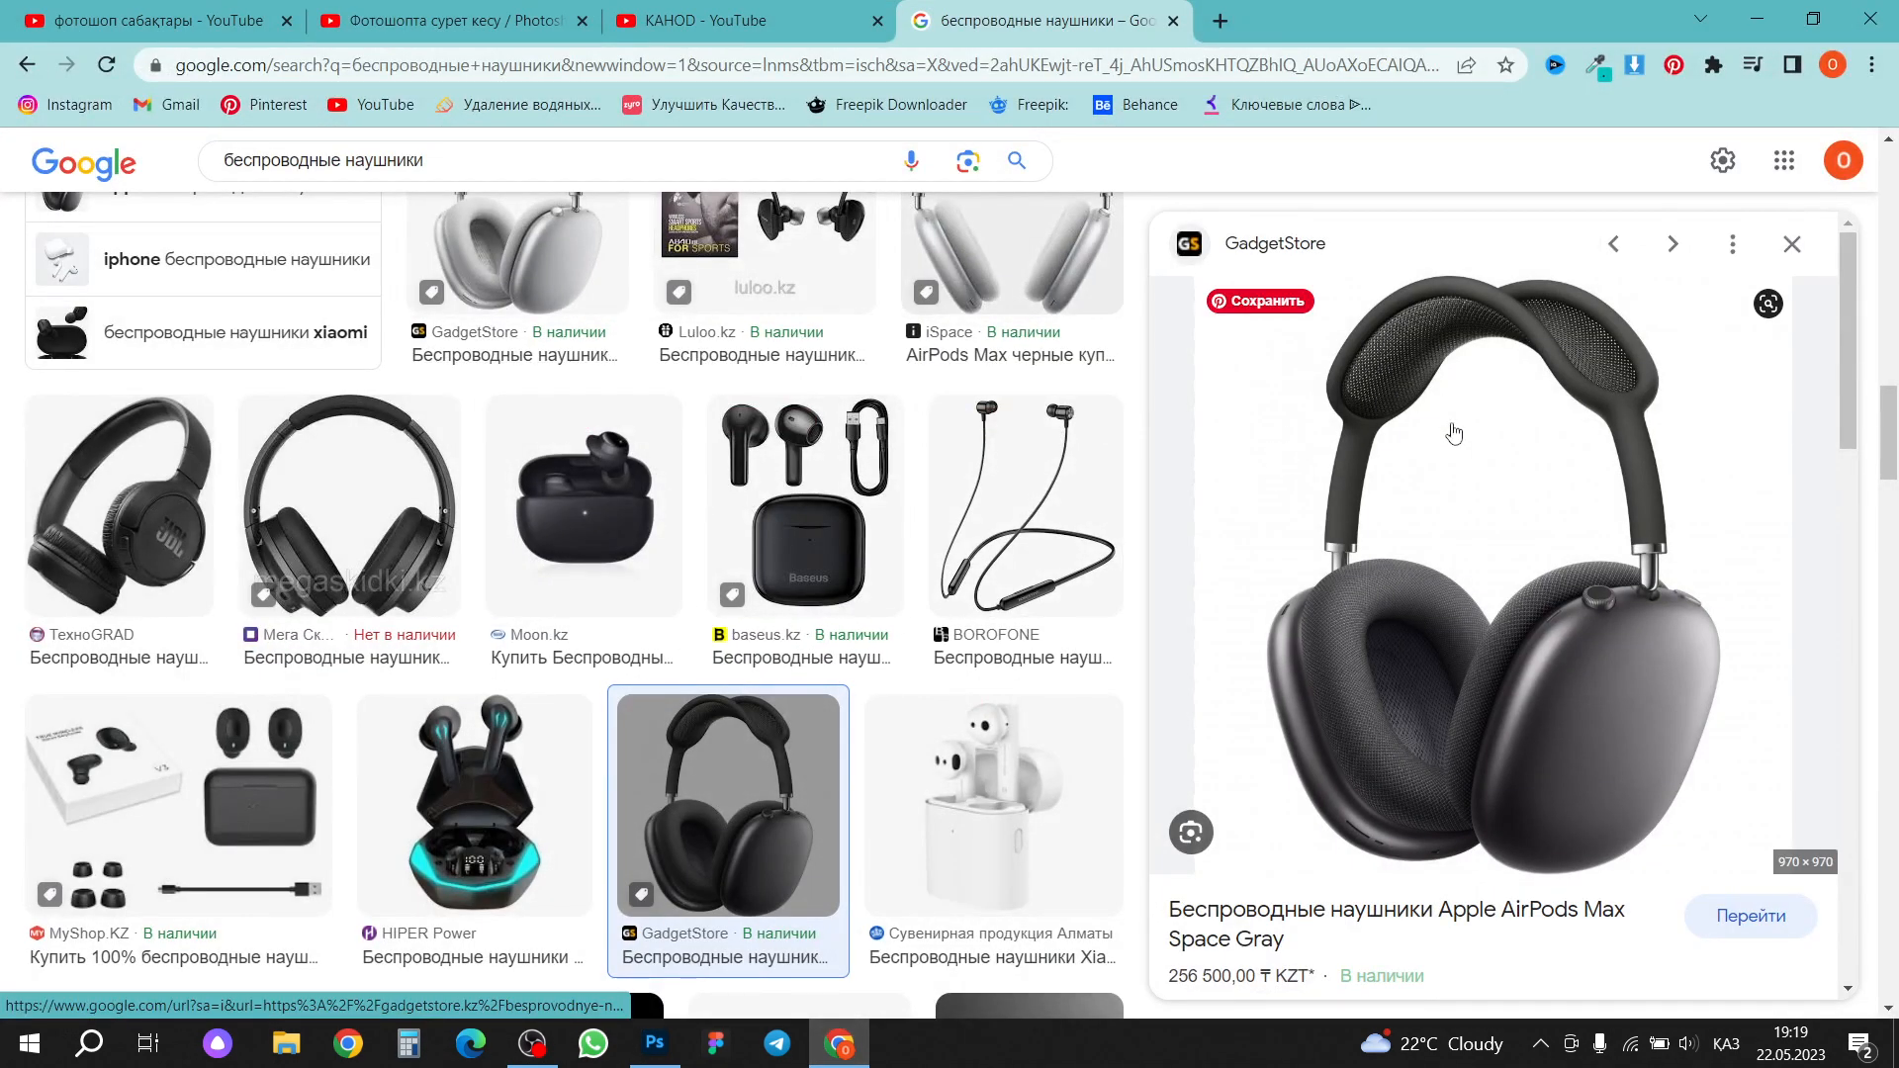
right_click(1433, 466)
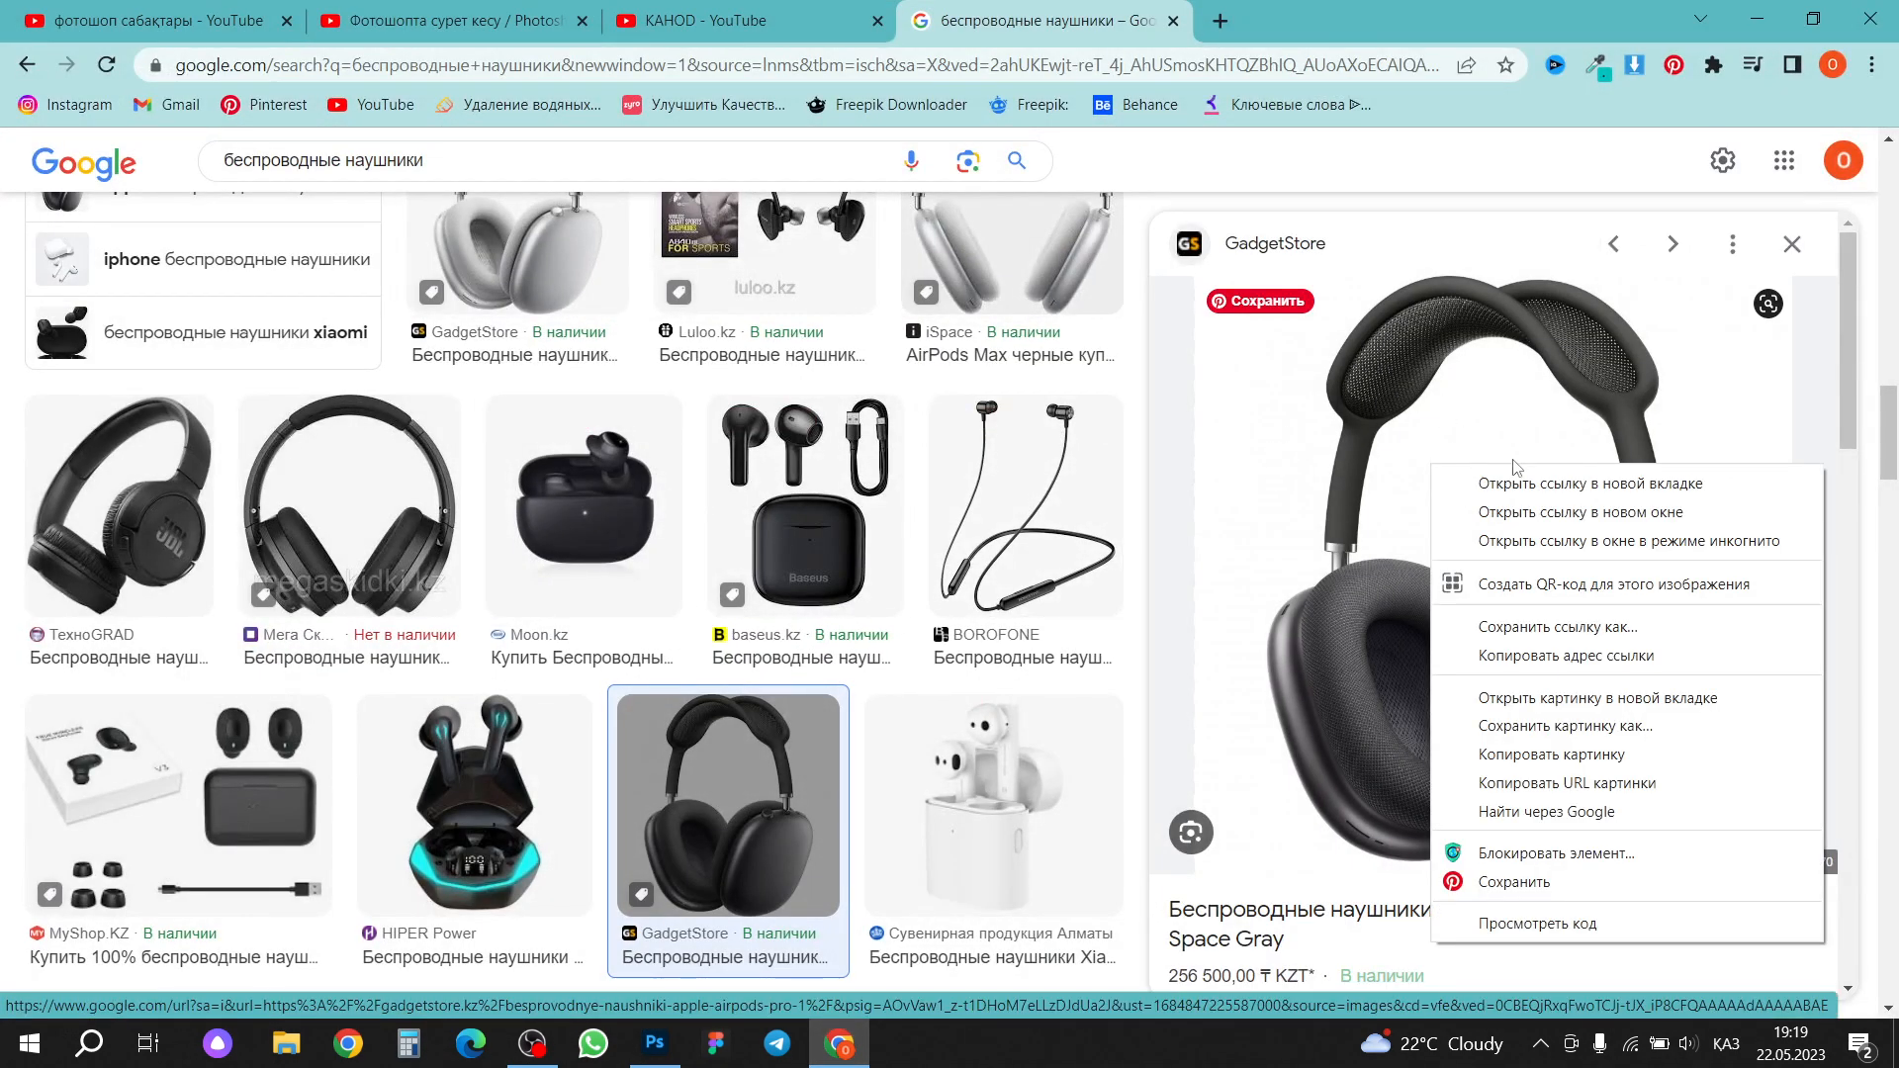
click(1541, 758)
click(655, 1043)
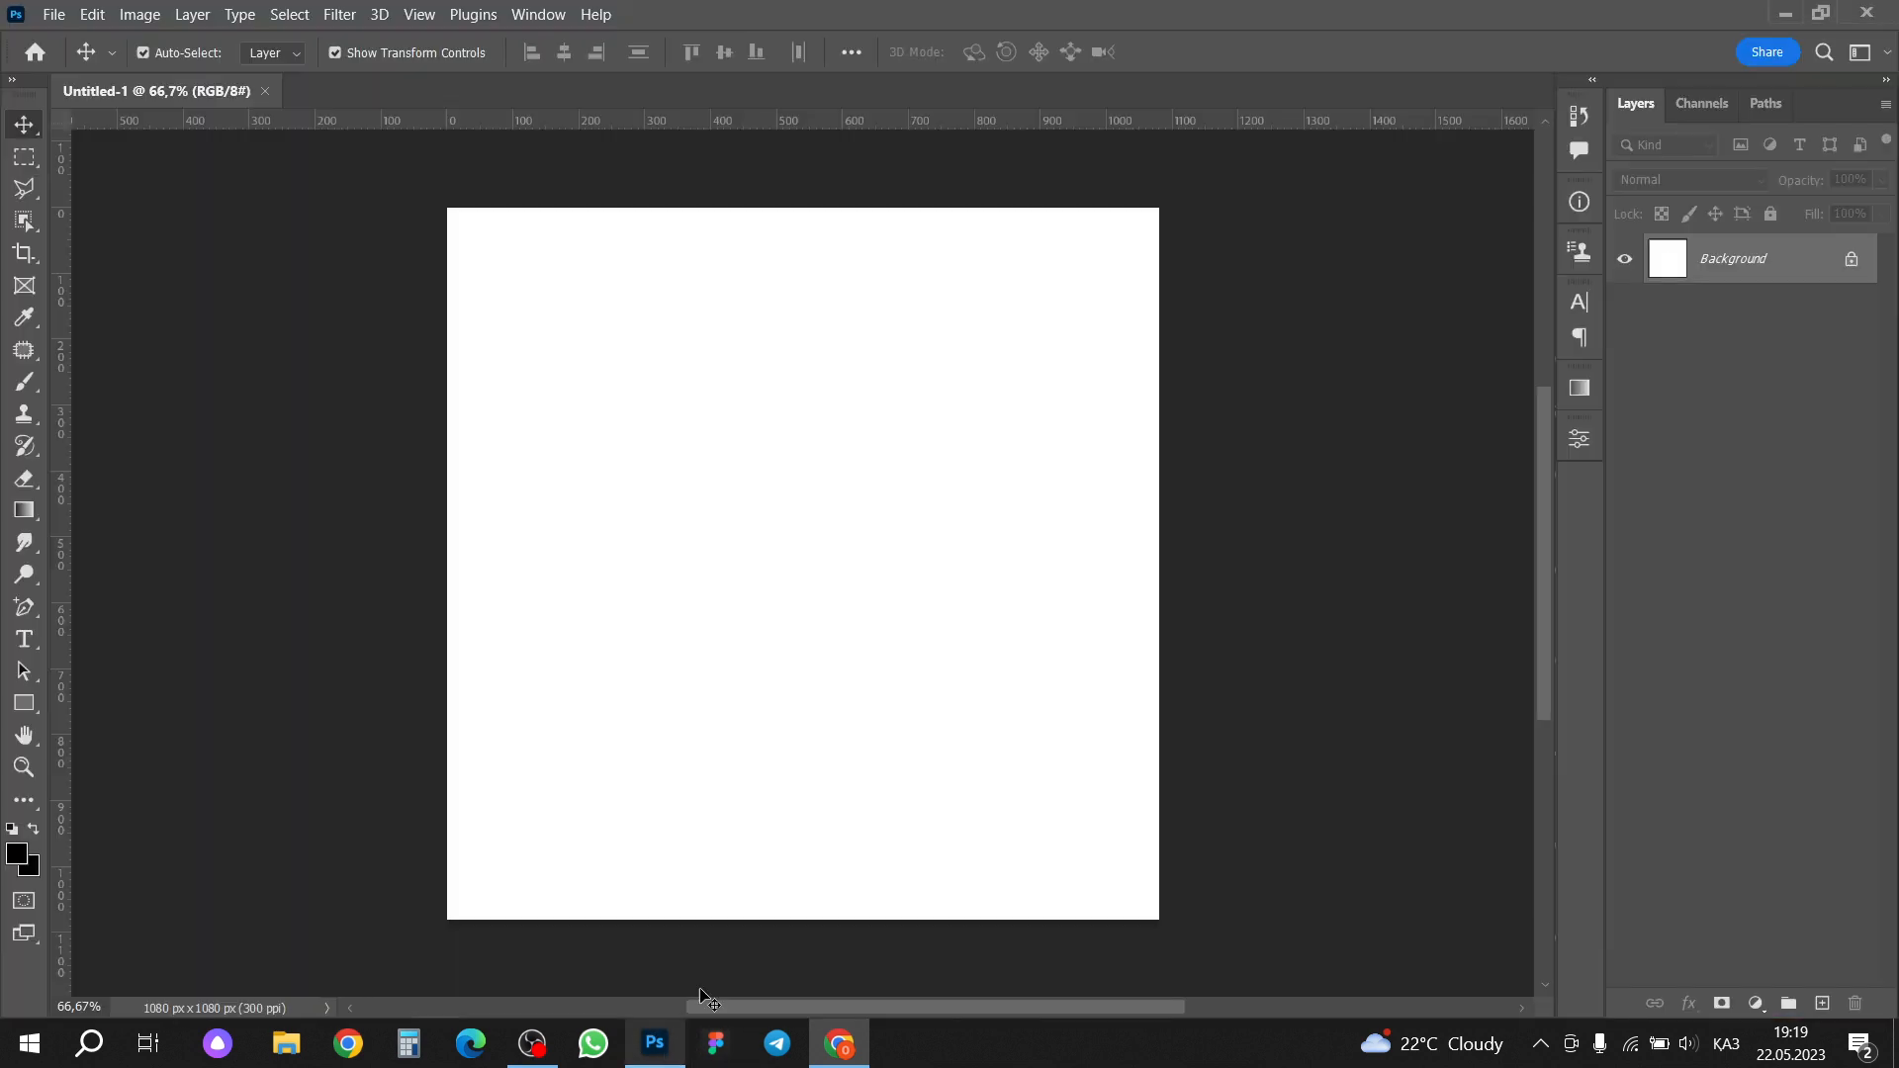
key(ctrl+v)
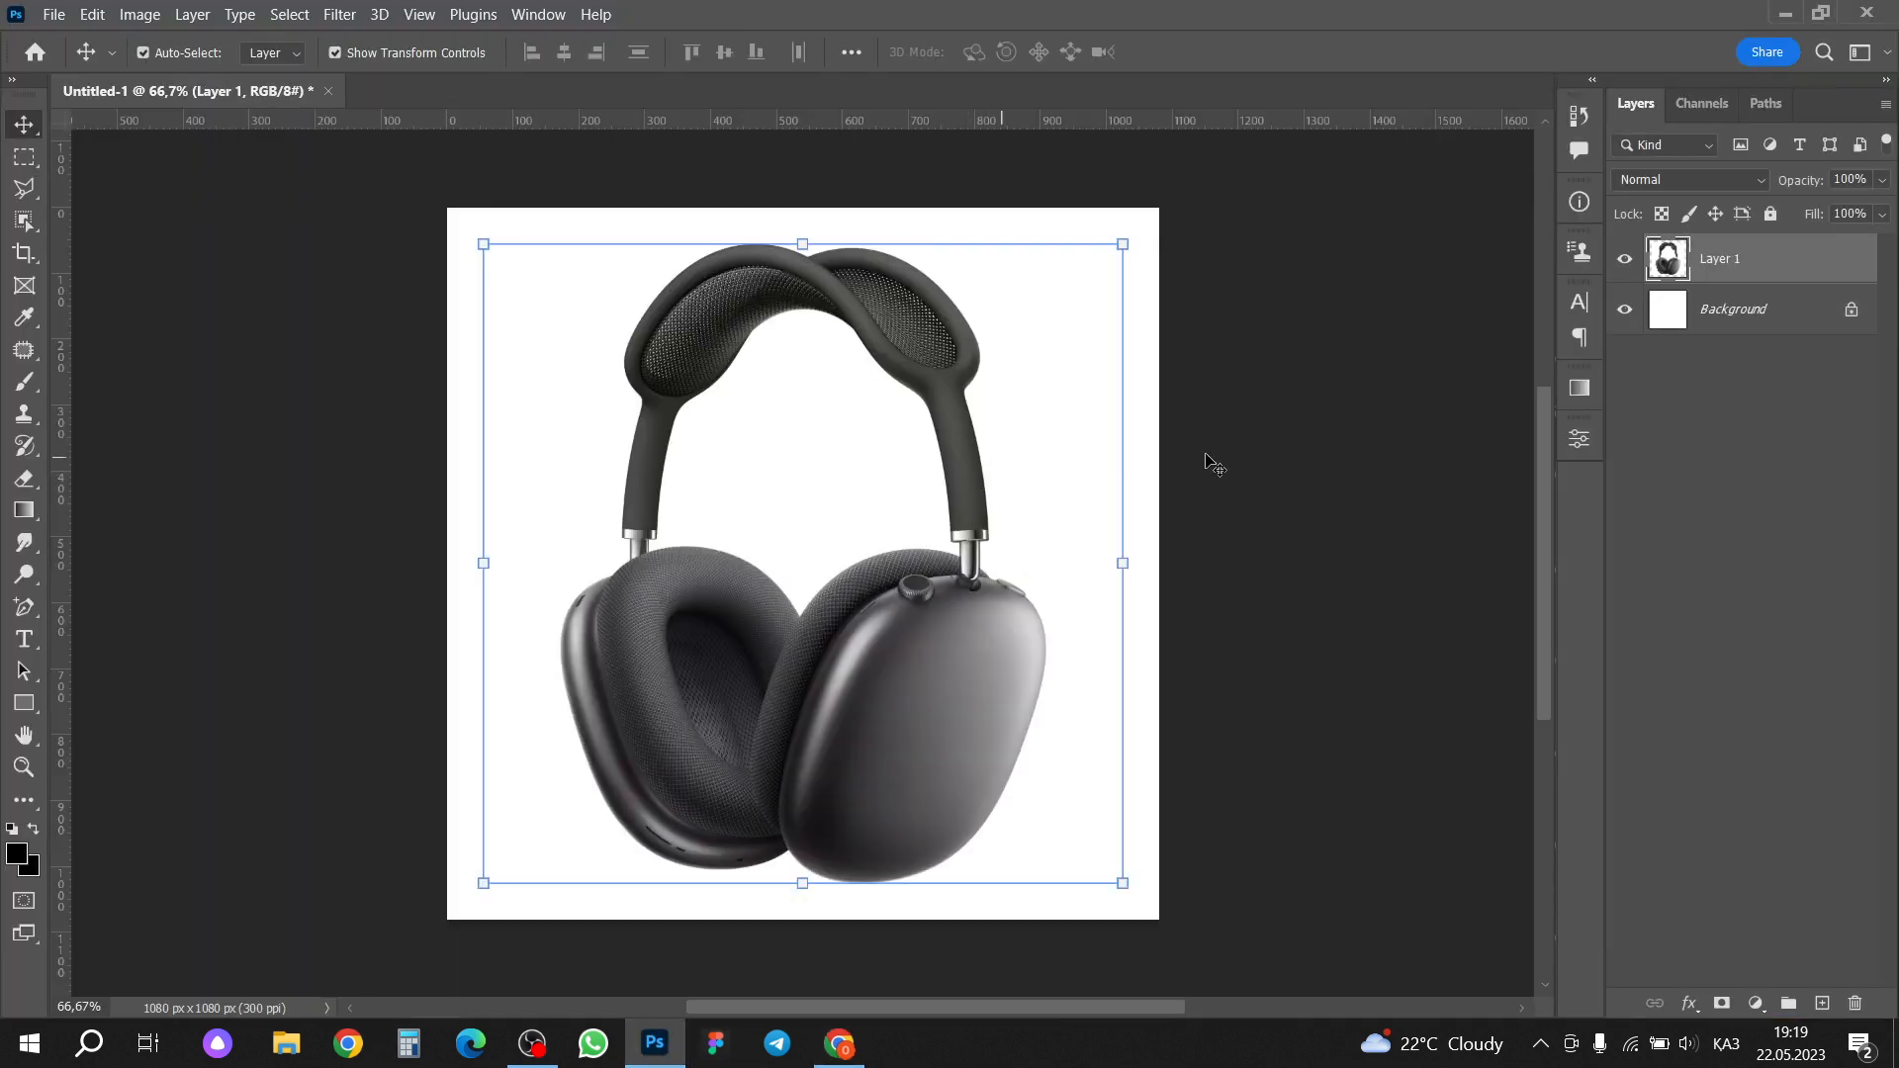
click(1276, 470)
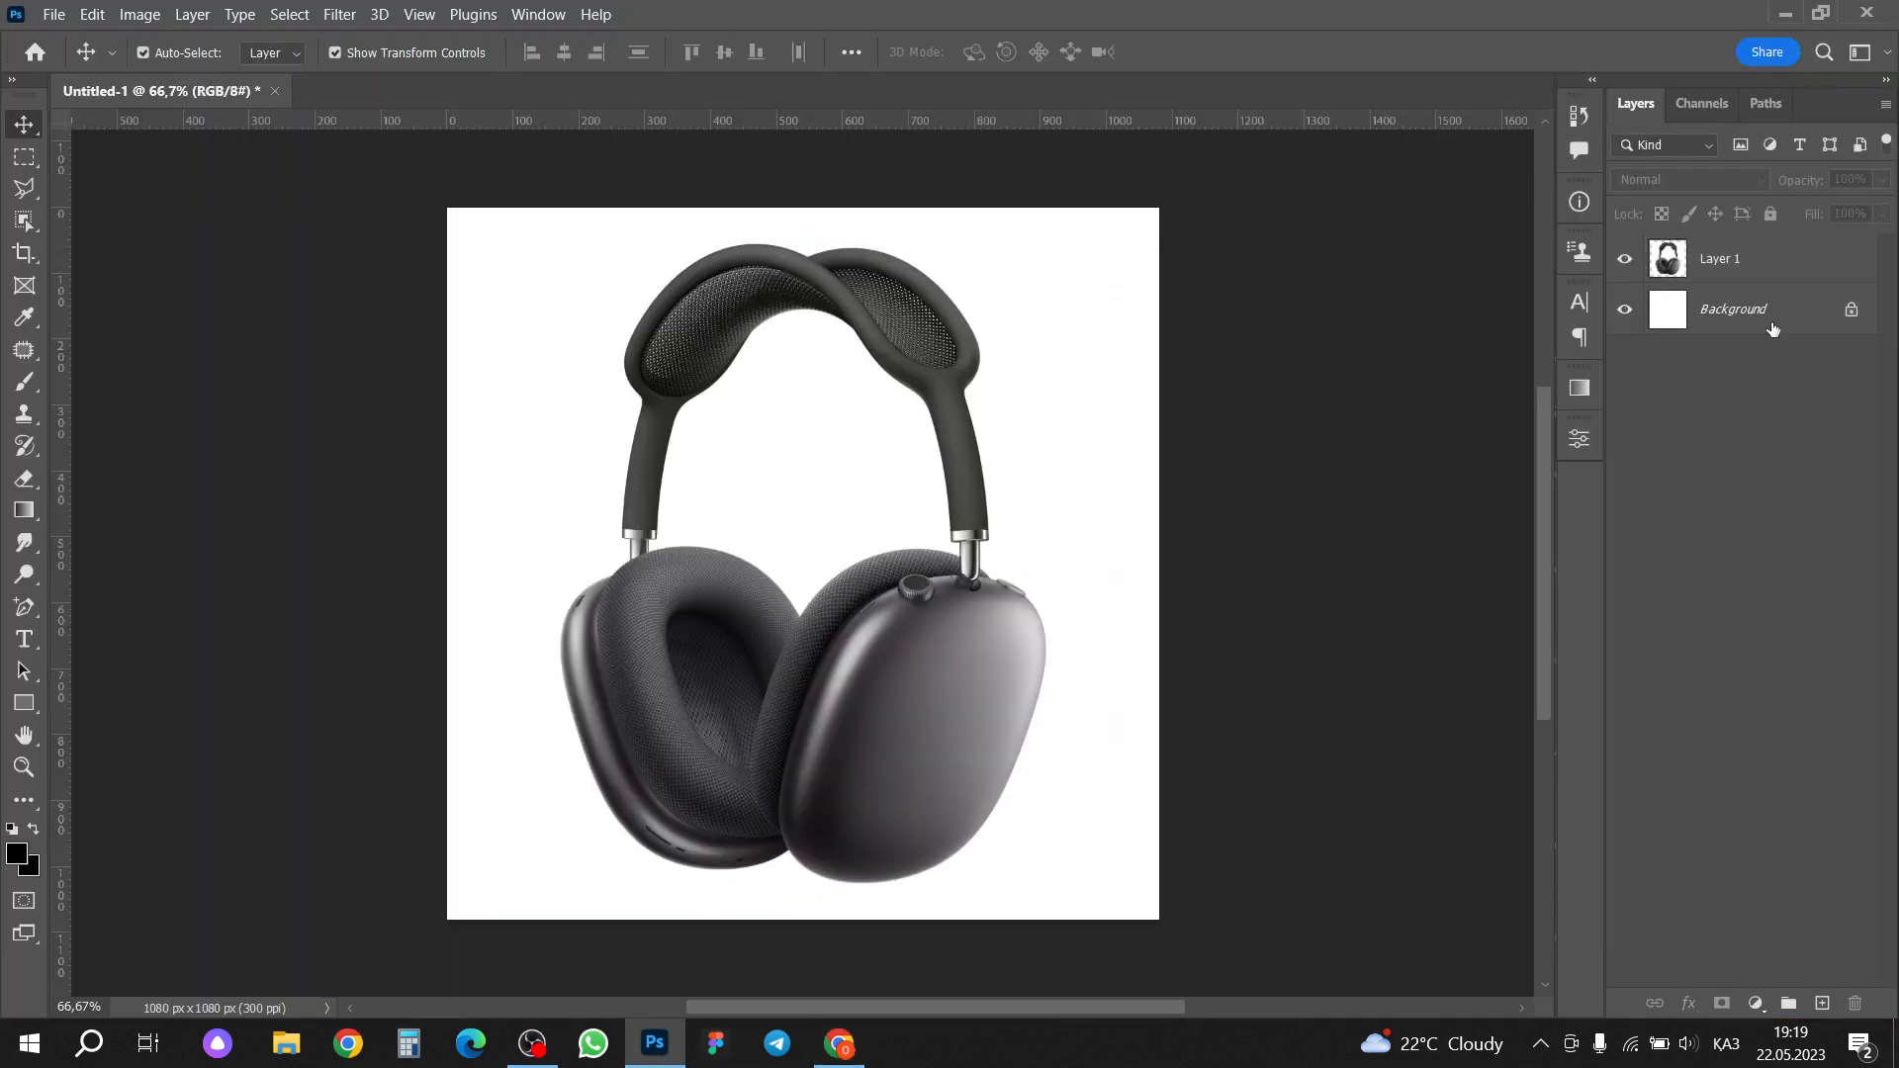
Step: Add a black (000000) Solid Color fill layer directly above the Background layer
click(1772, 329)
click(1756, 1003)
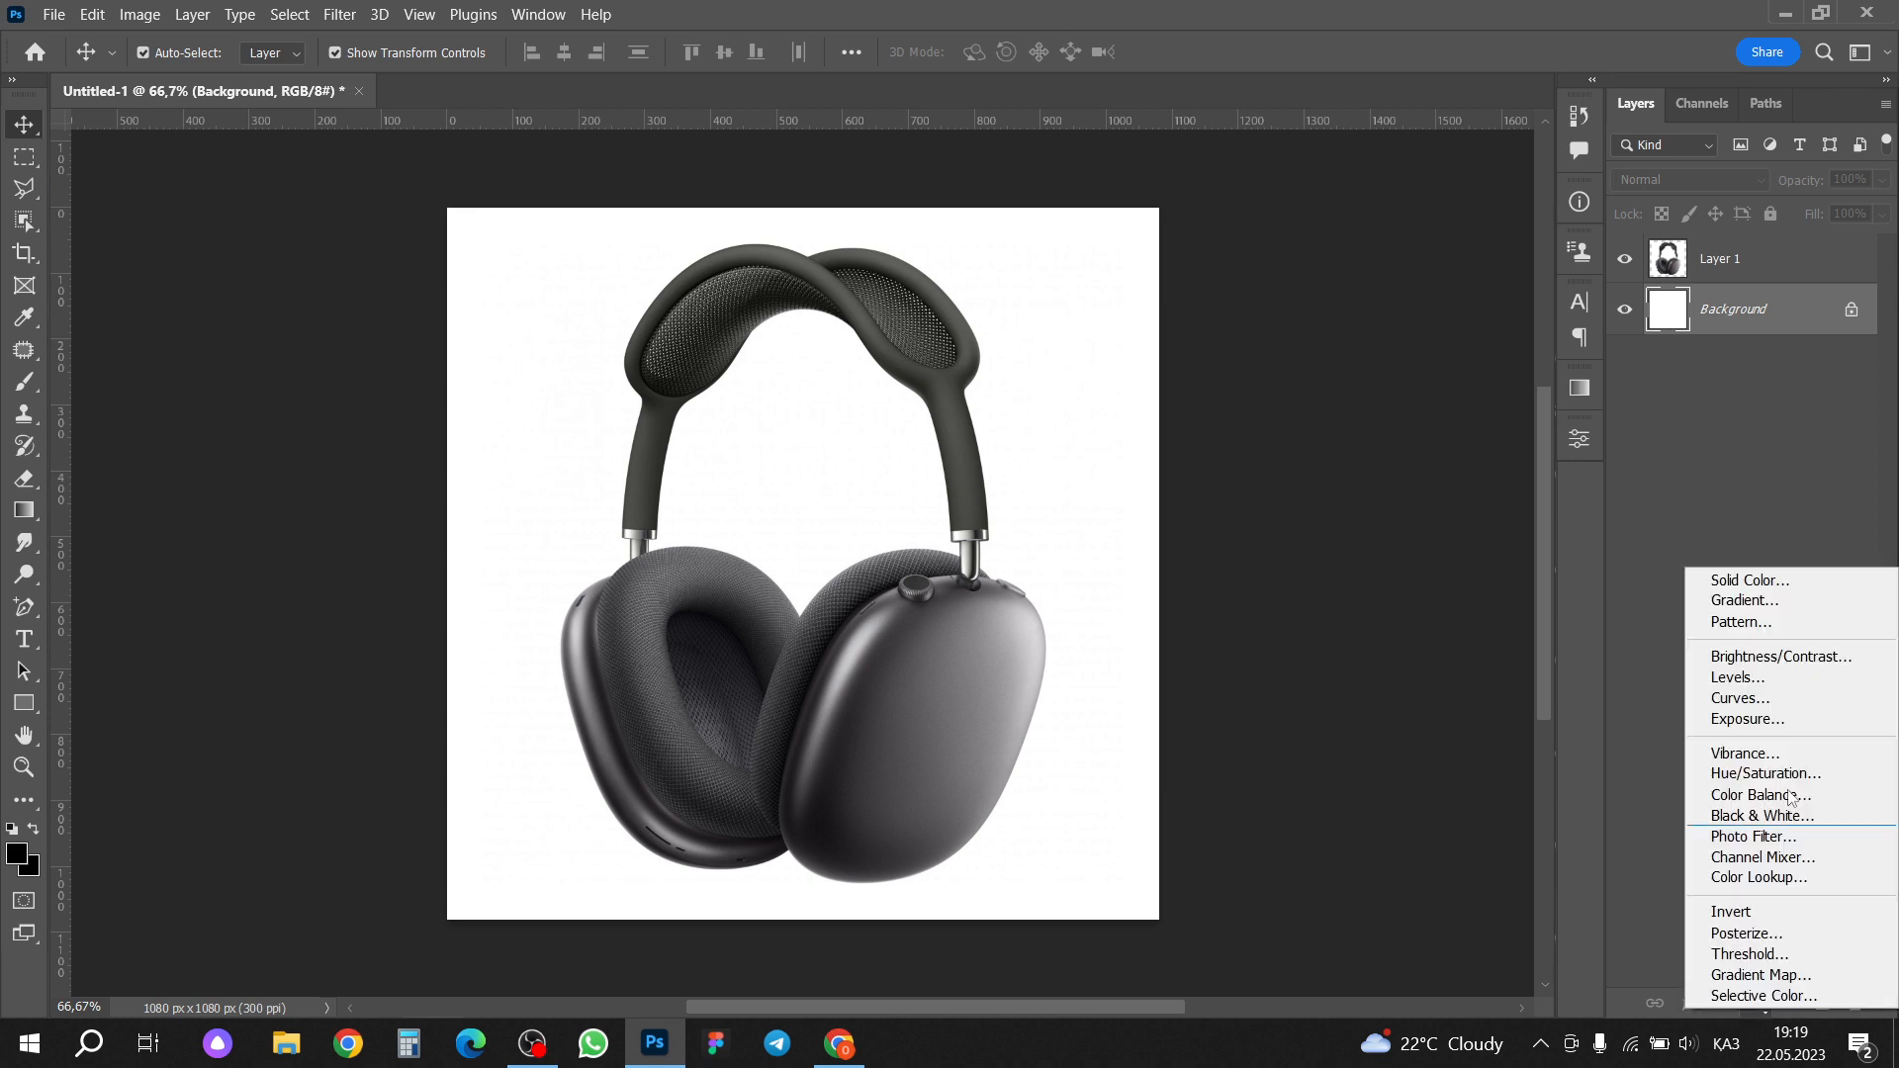
click(1770, 581)
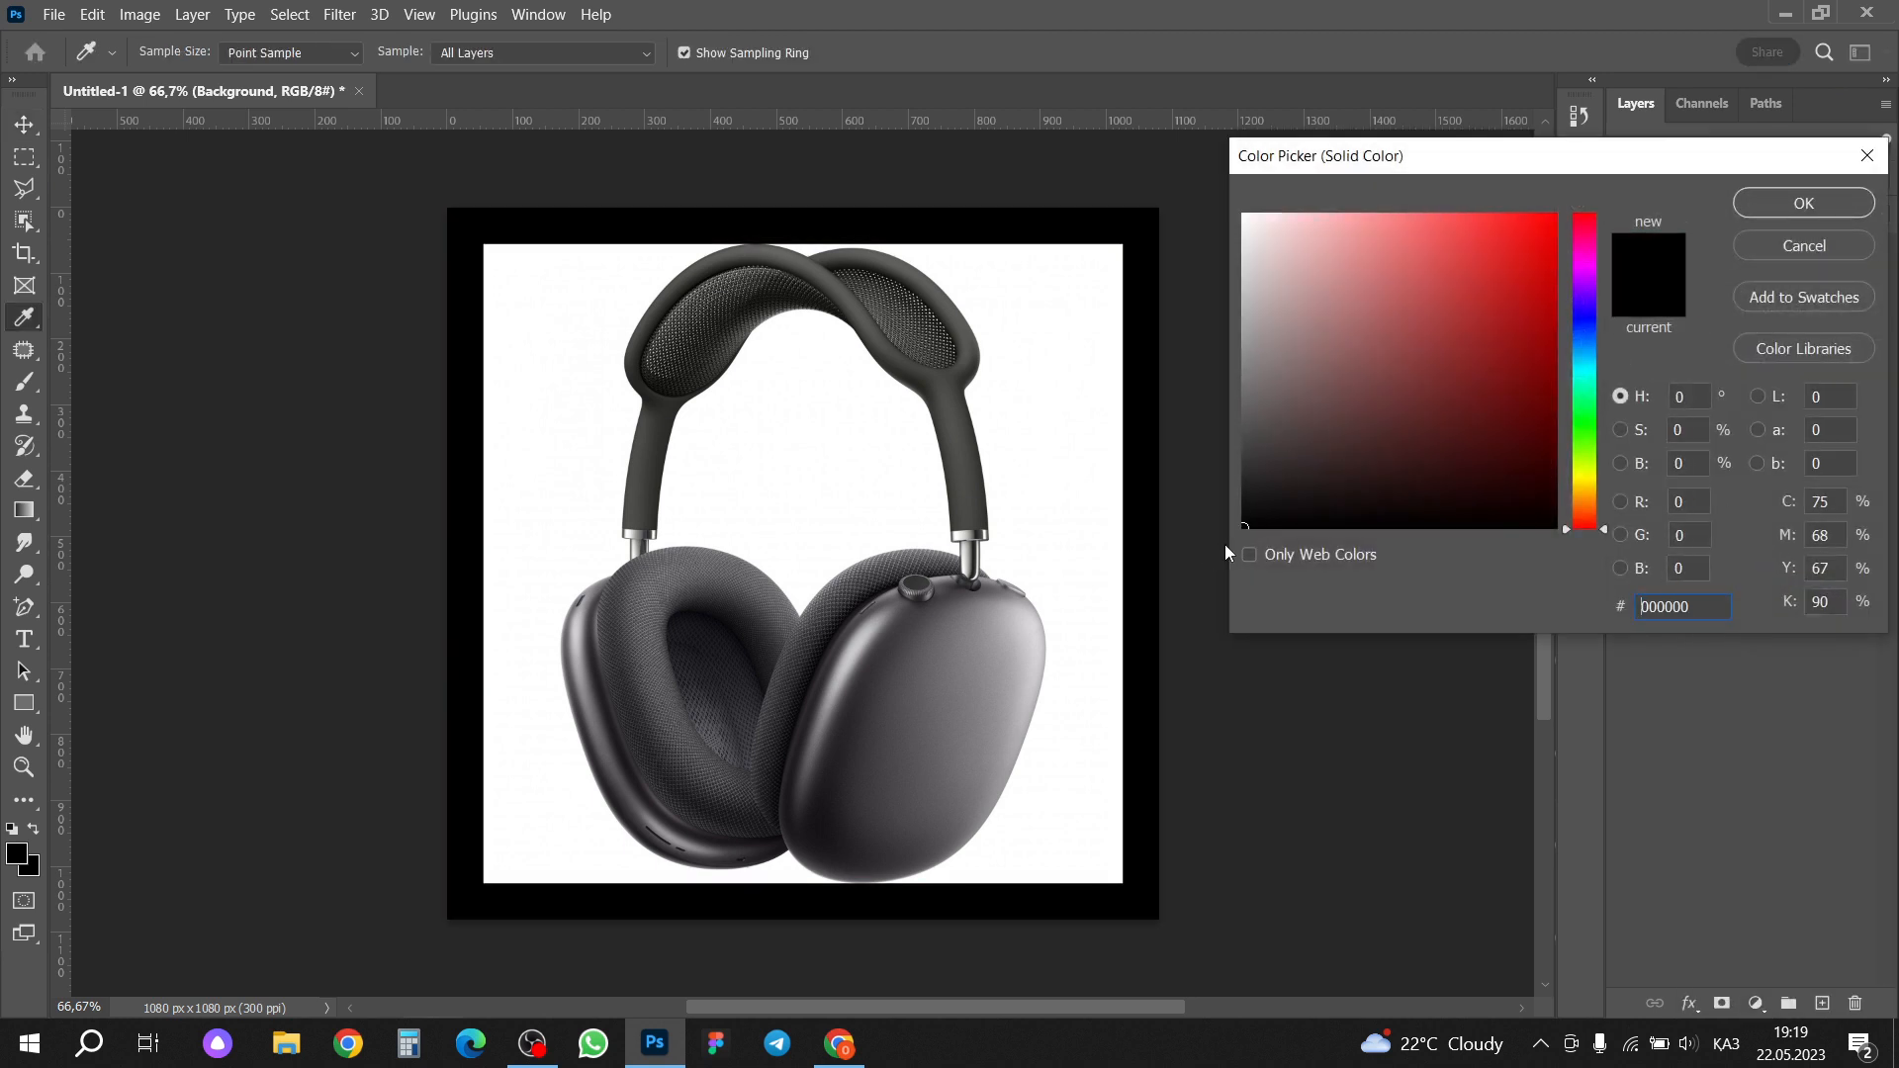
click(1782, 206)
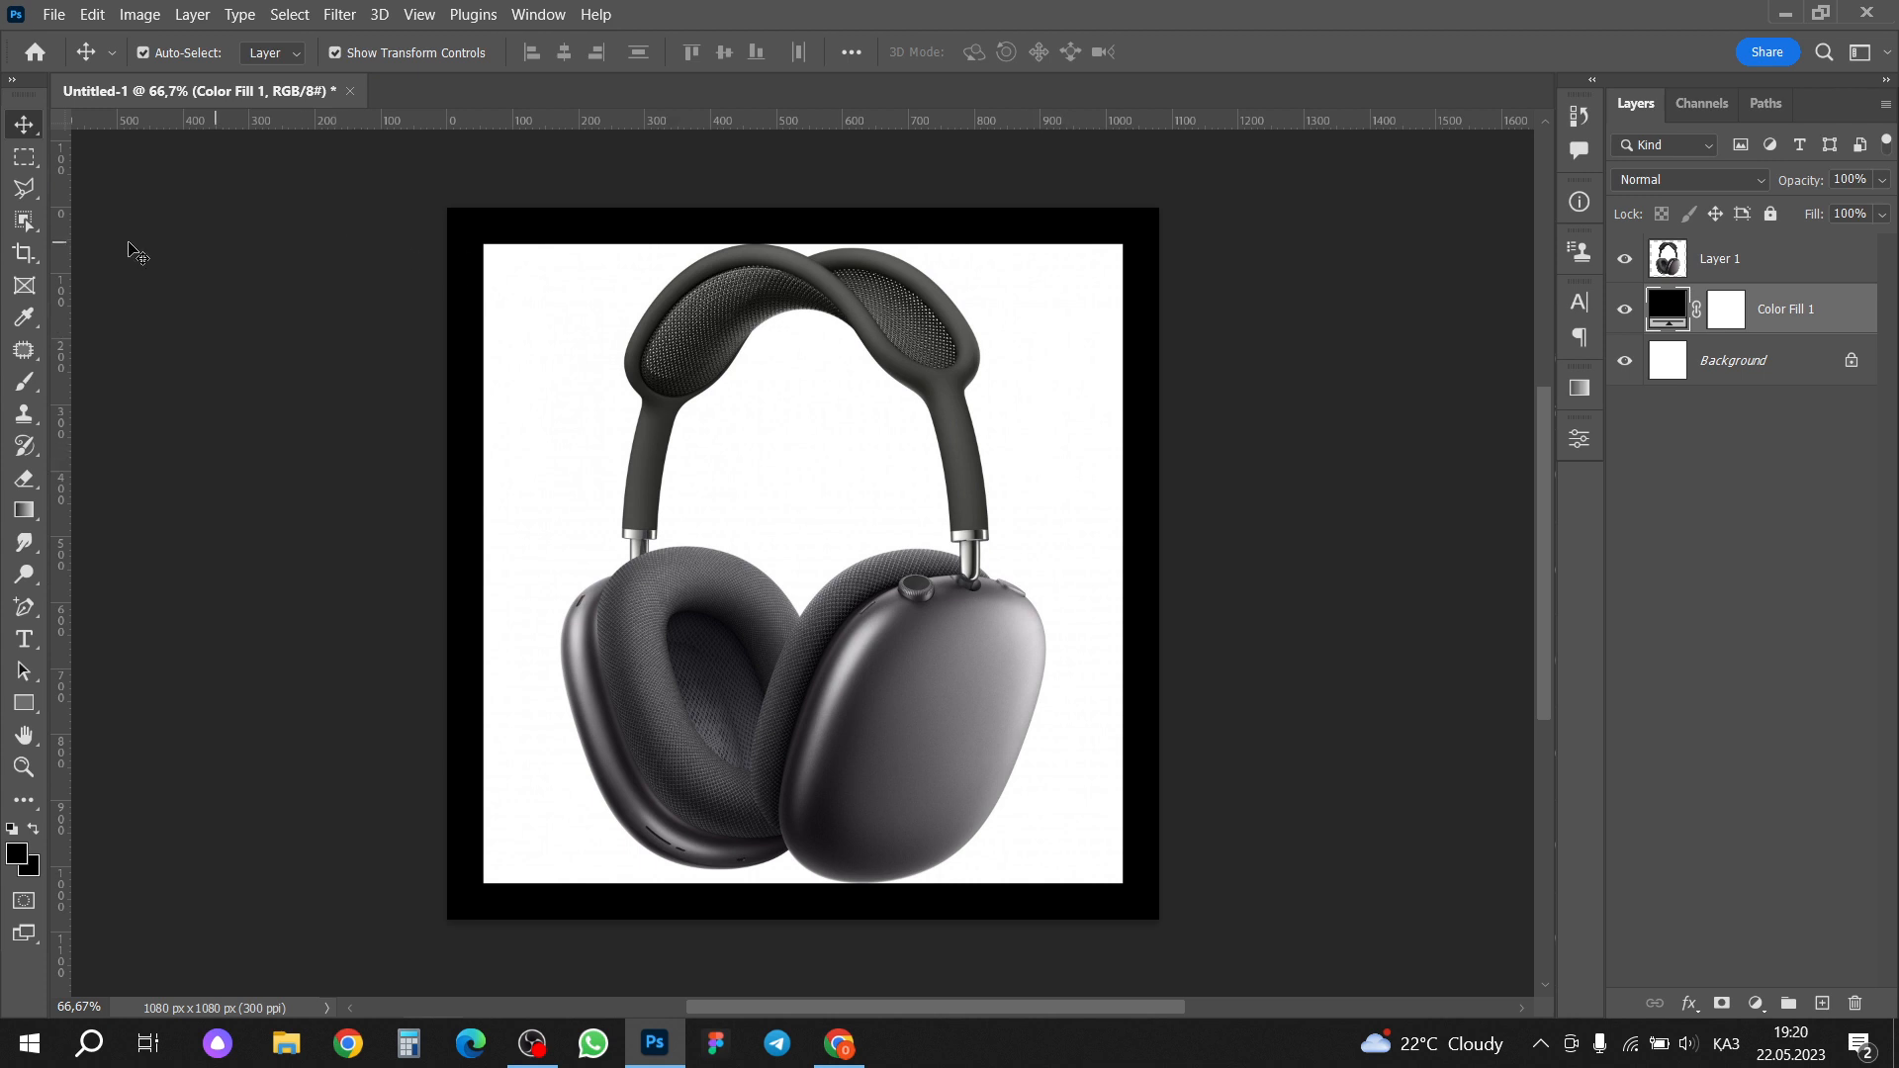
Step: Select the headband and both ear cups of the headphones with the Quick Selection tool
click(28, 227)
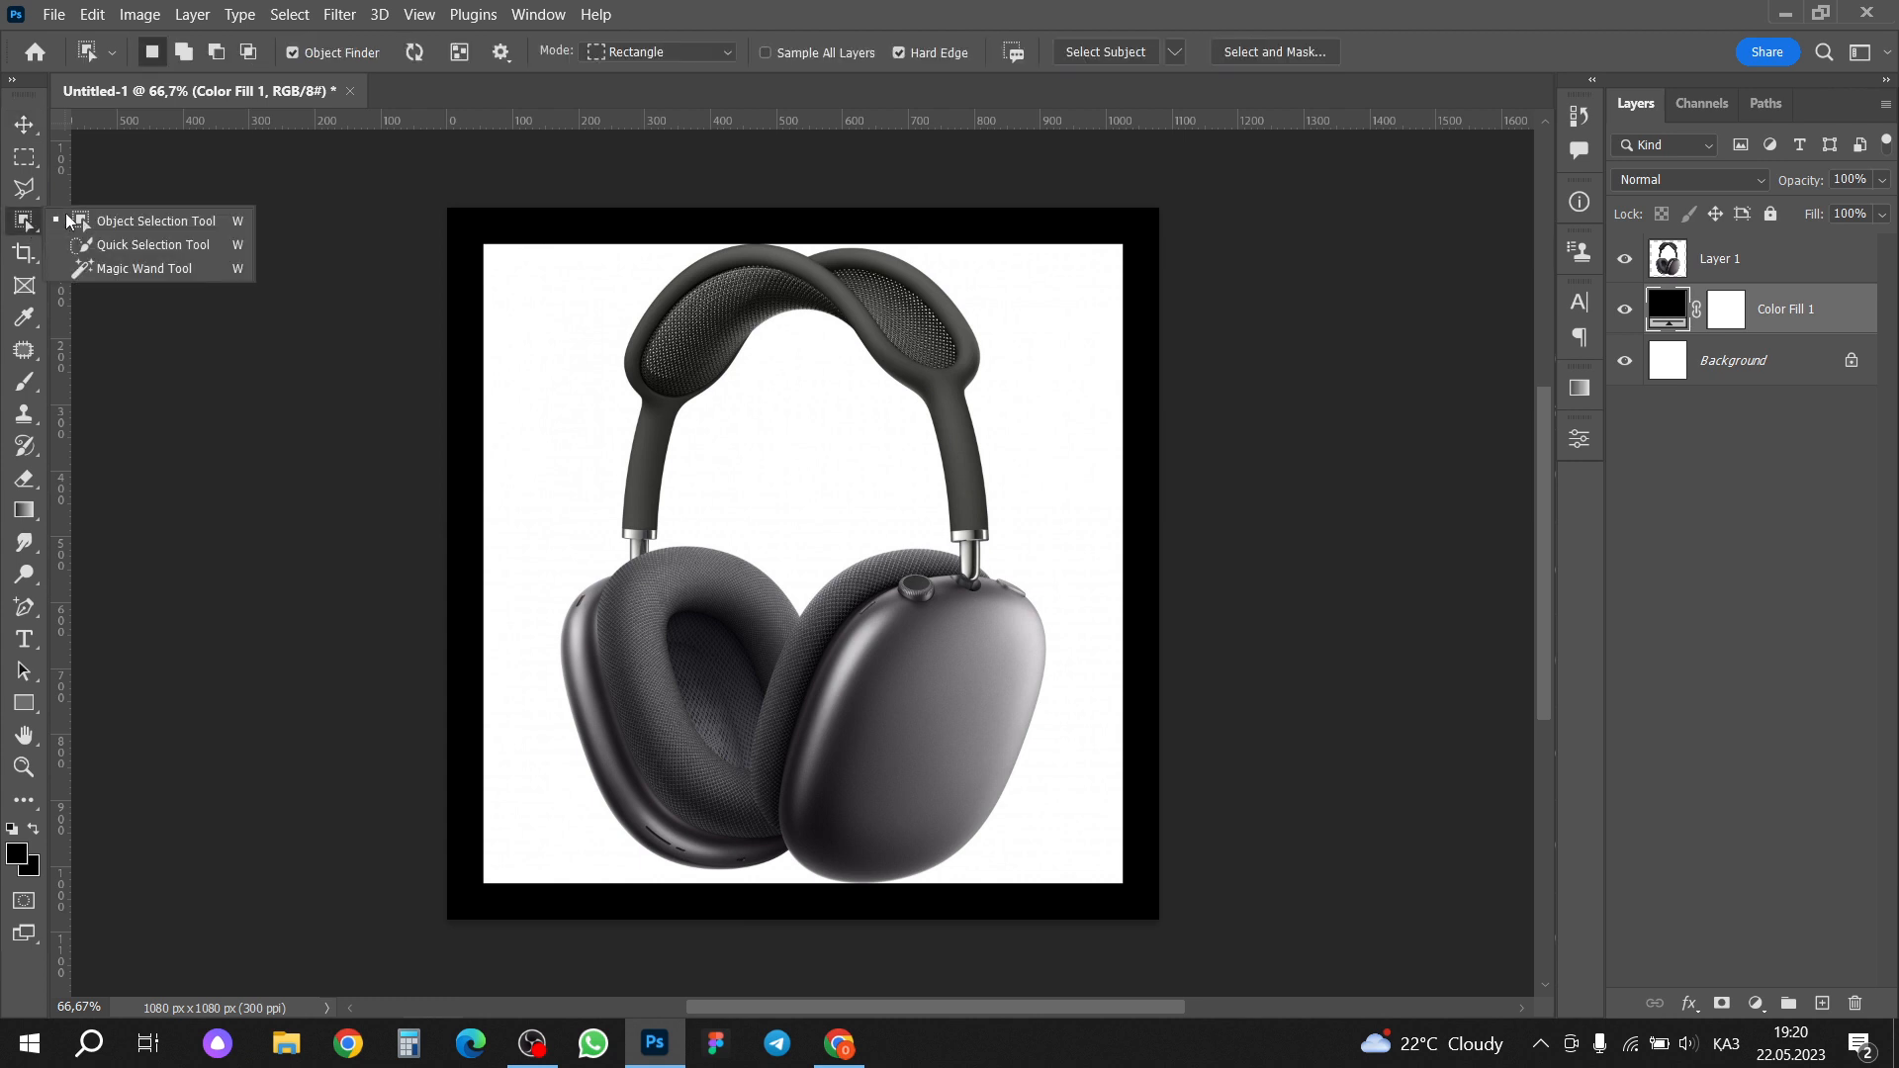
click(129, 246)
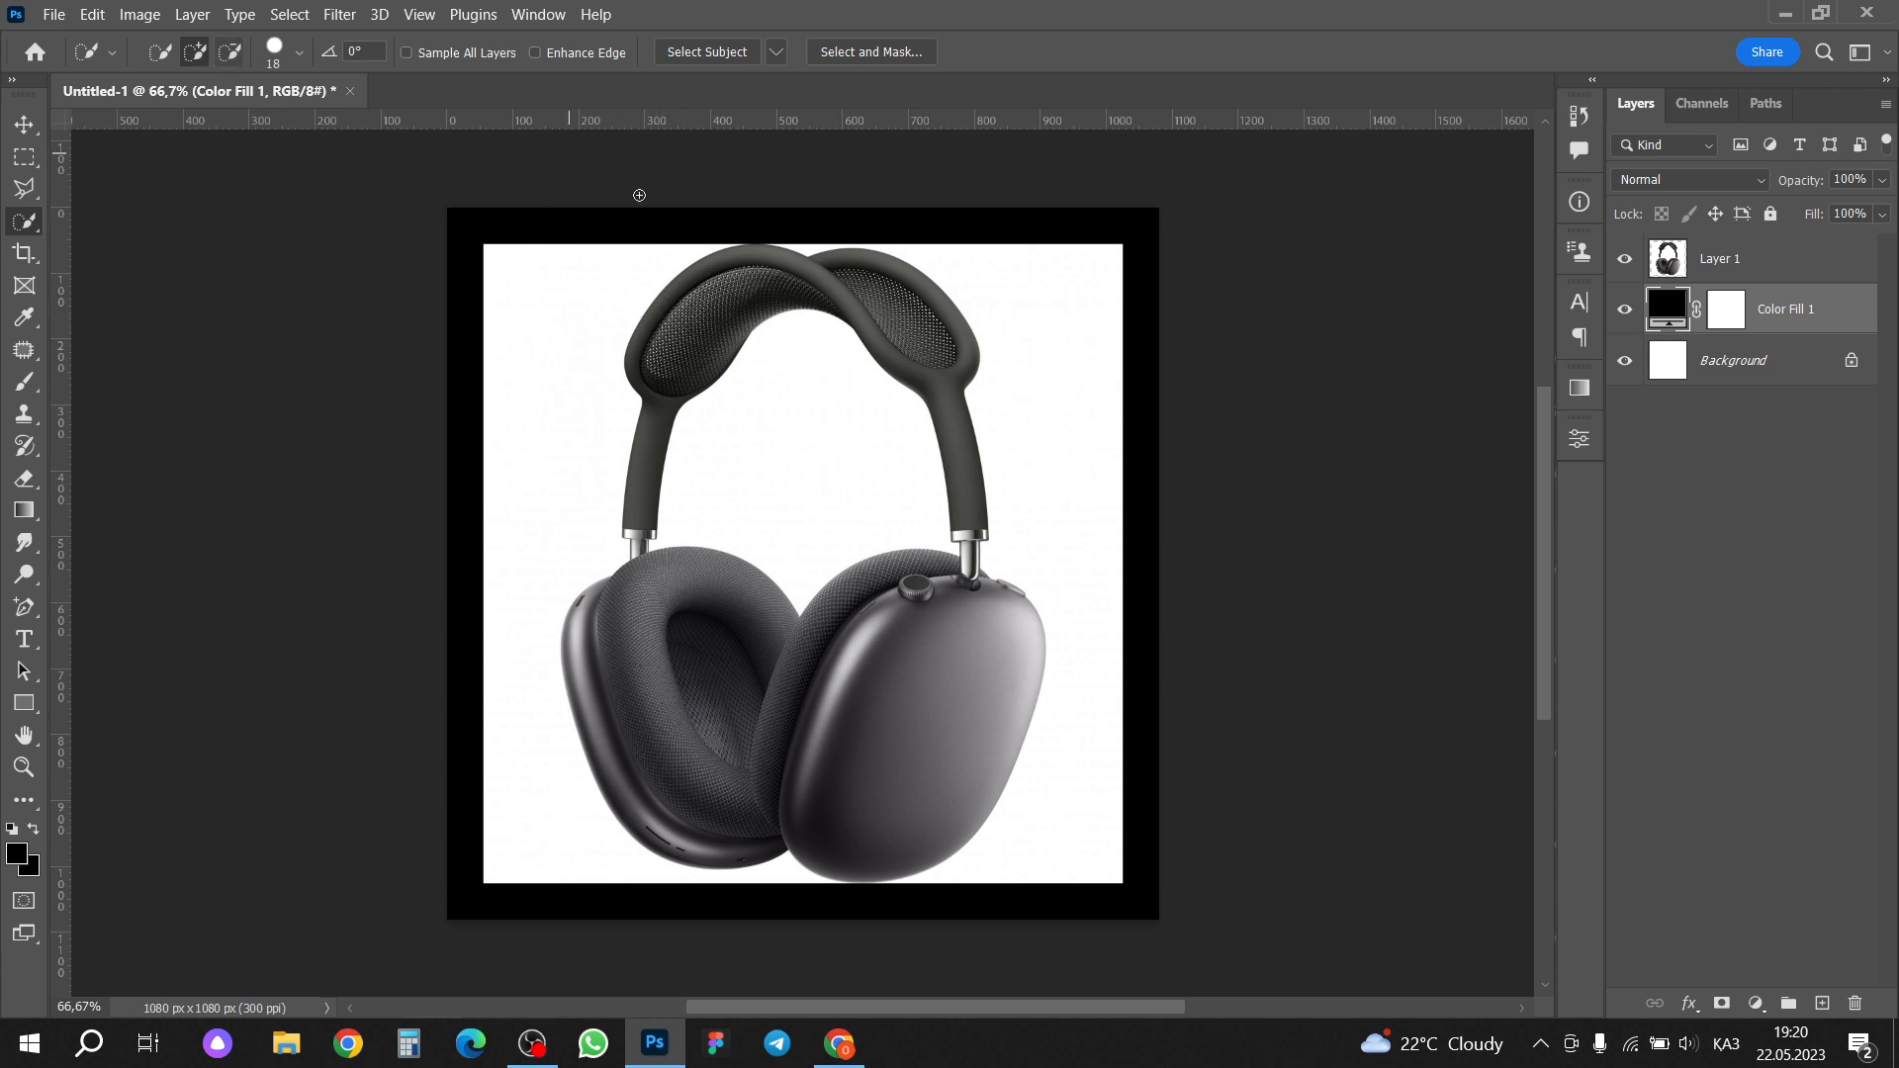
click(680, 359)
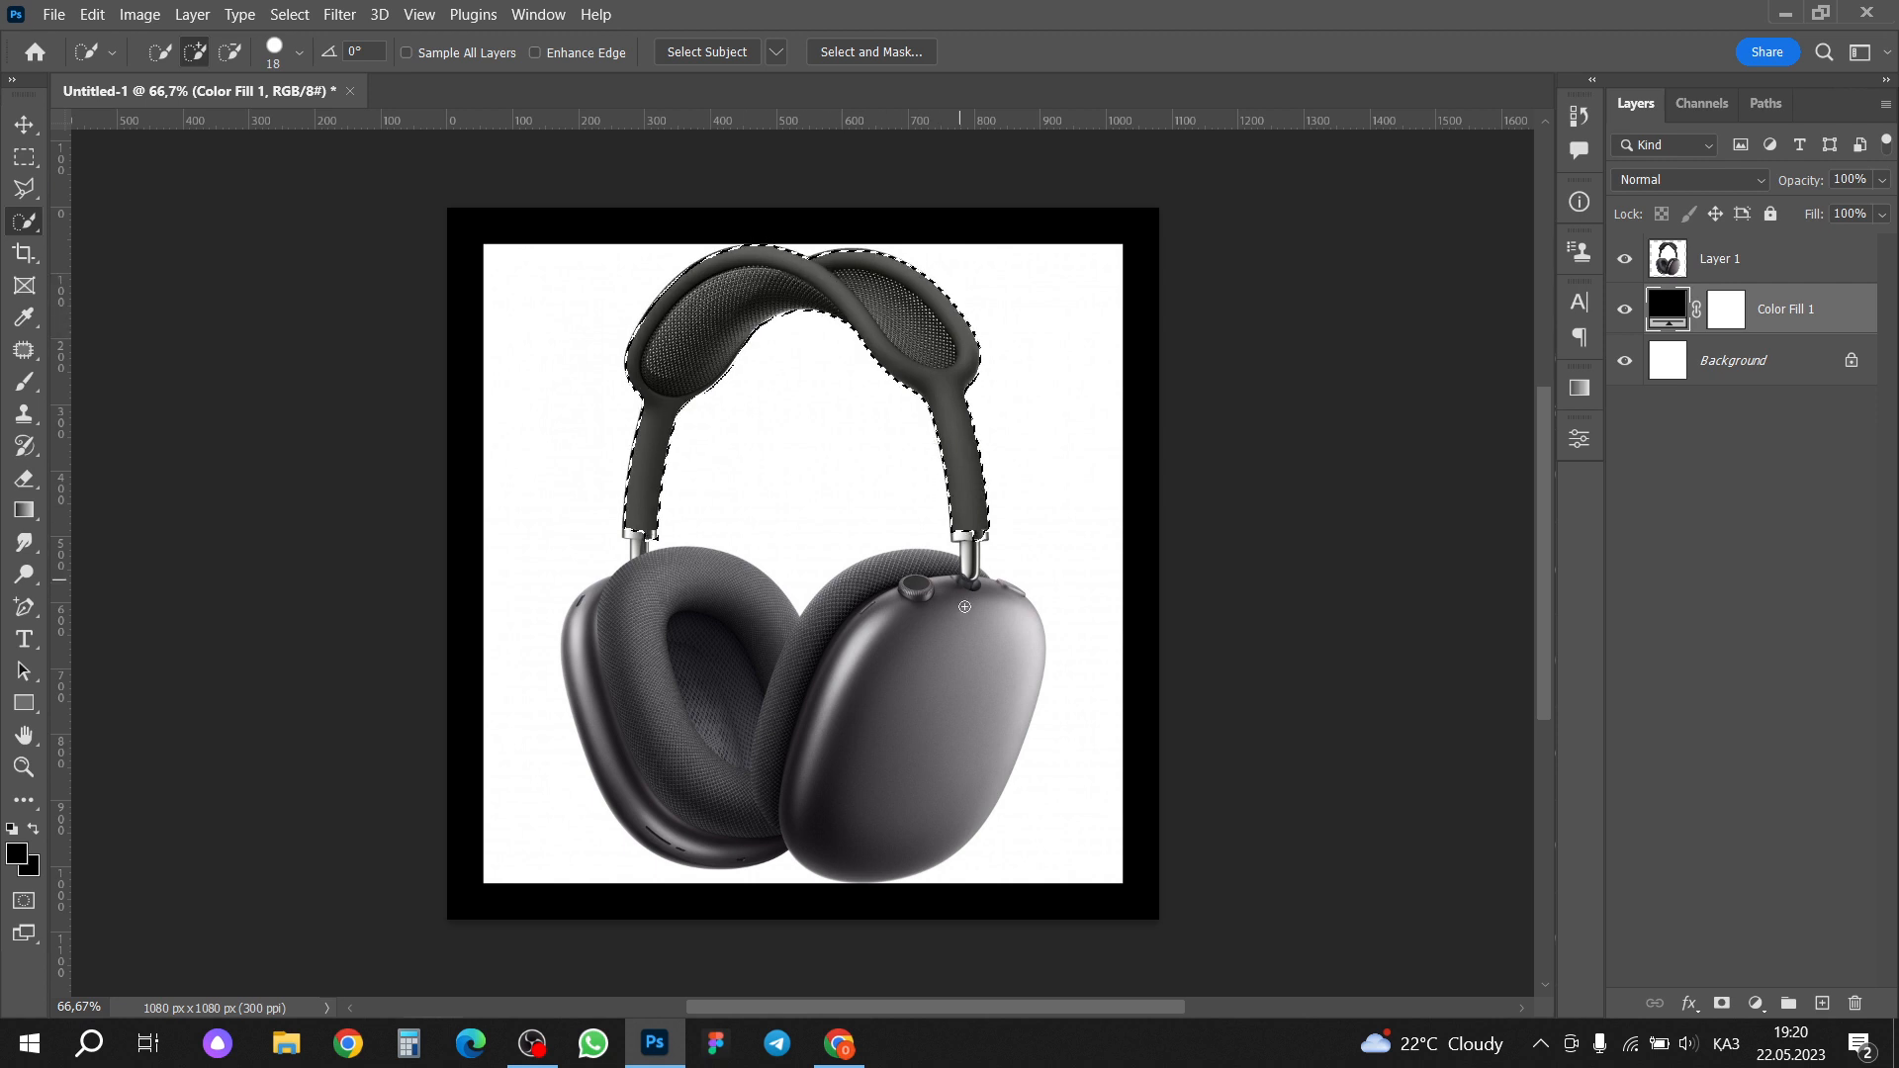
click(925, 621)
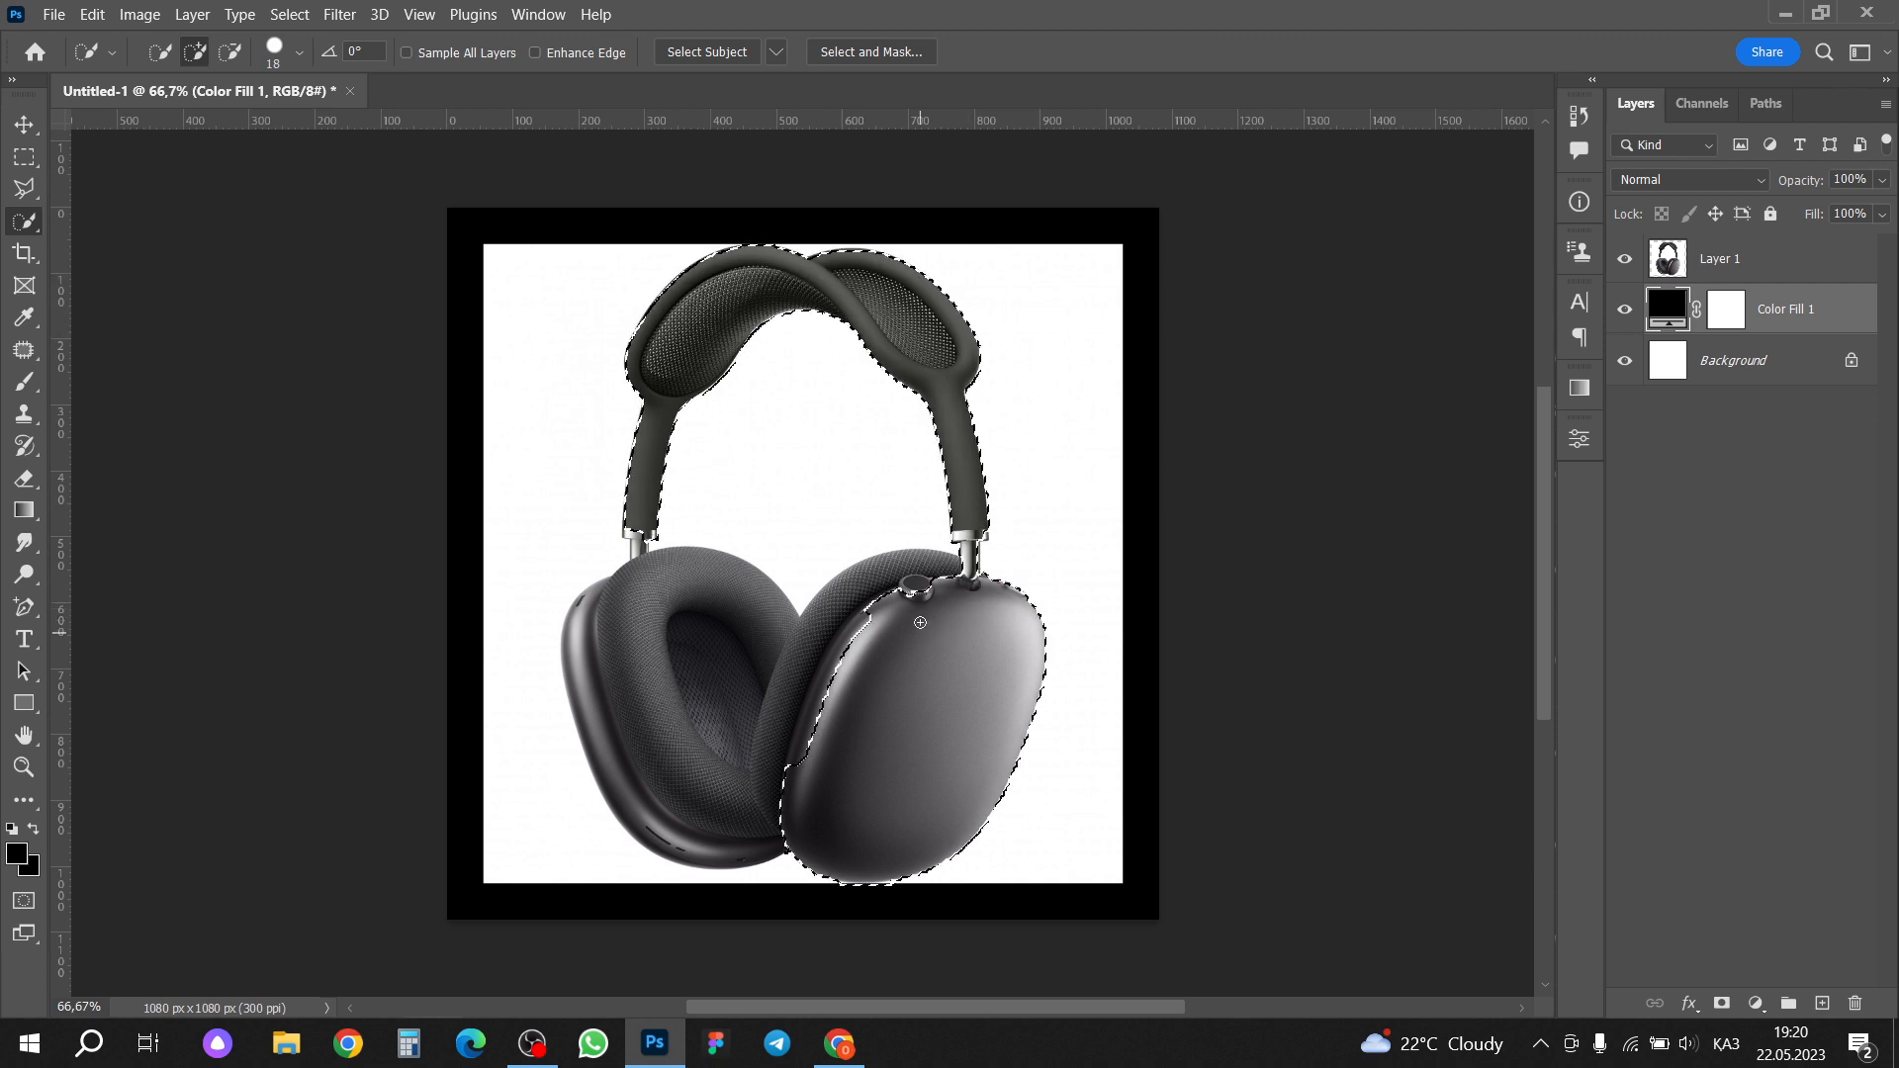
click(821, 638)
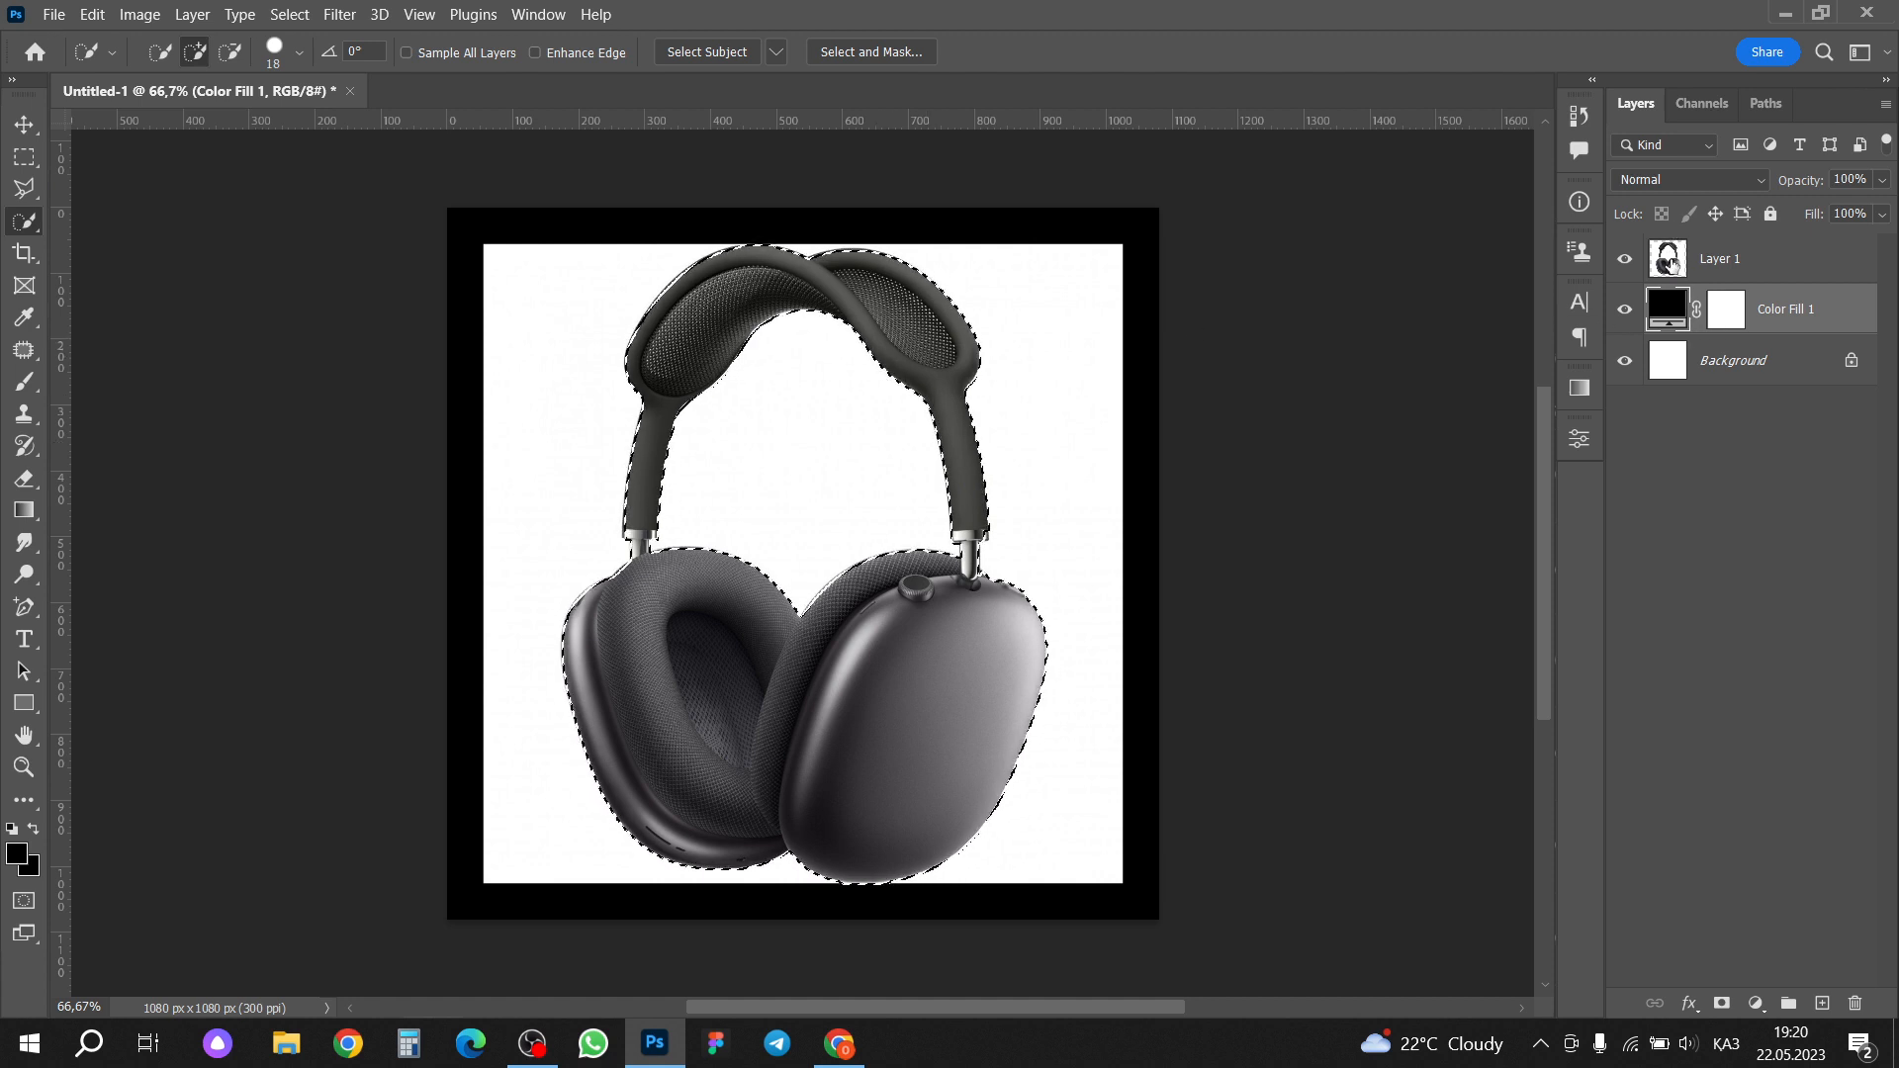
Step: Add a layer mask to Layer 1 from the headphones selection and move the cut-out headphones slightly down
click(1717, 260)
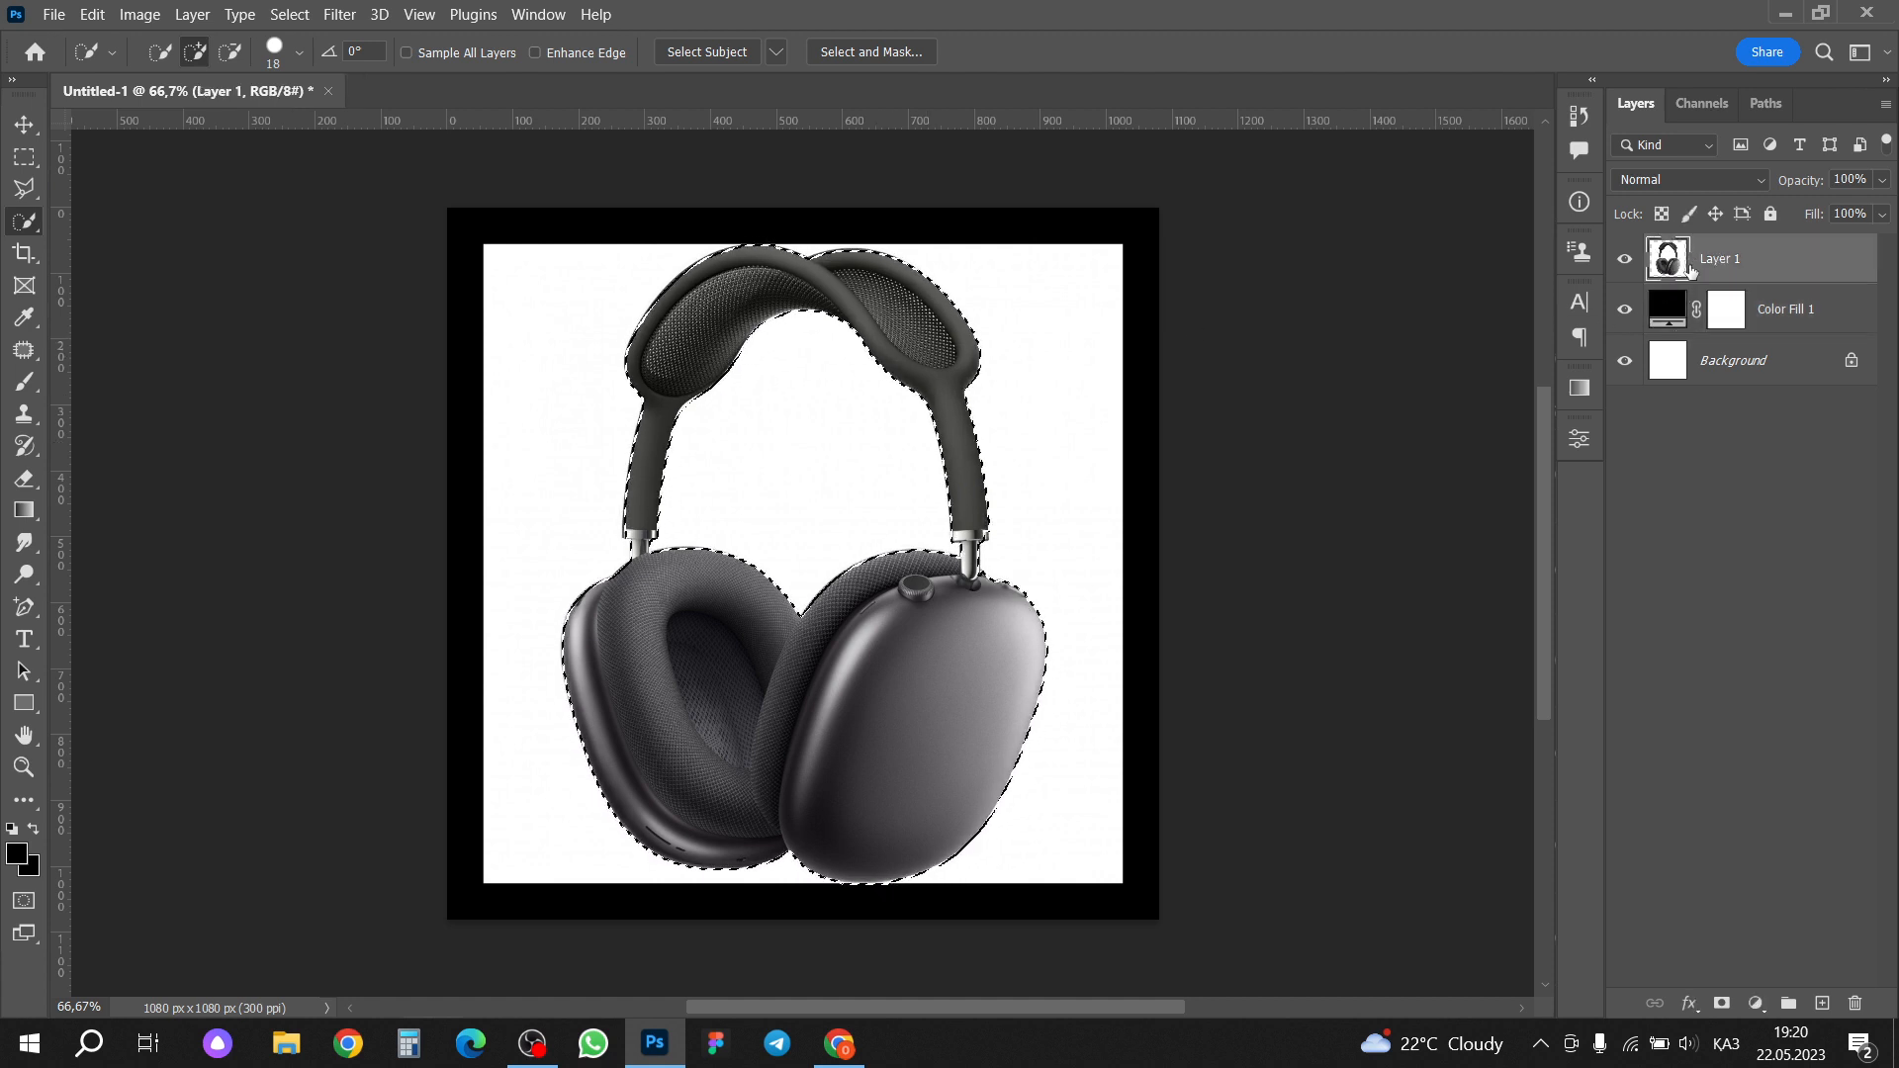
click(1721, 1004)
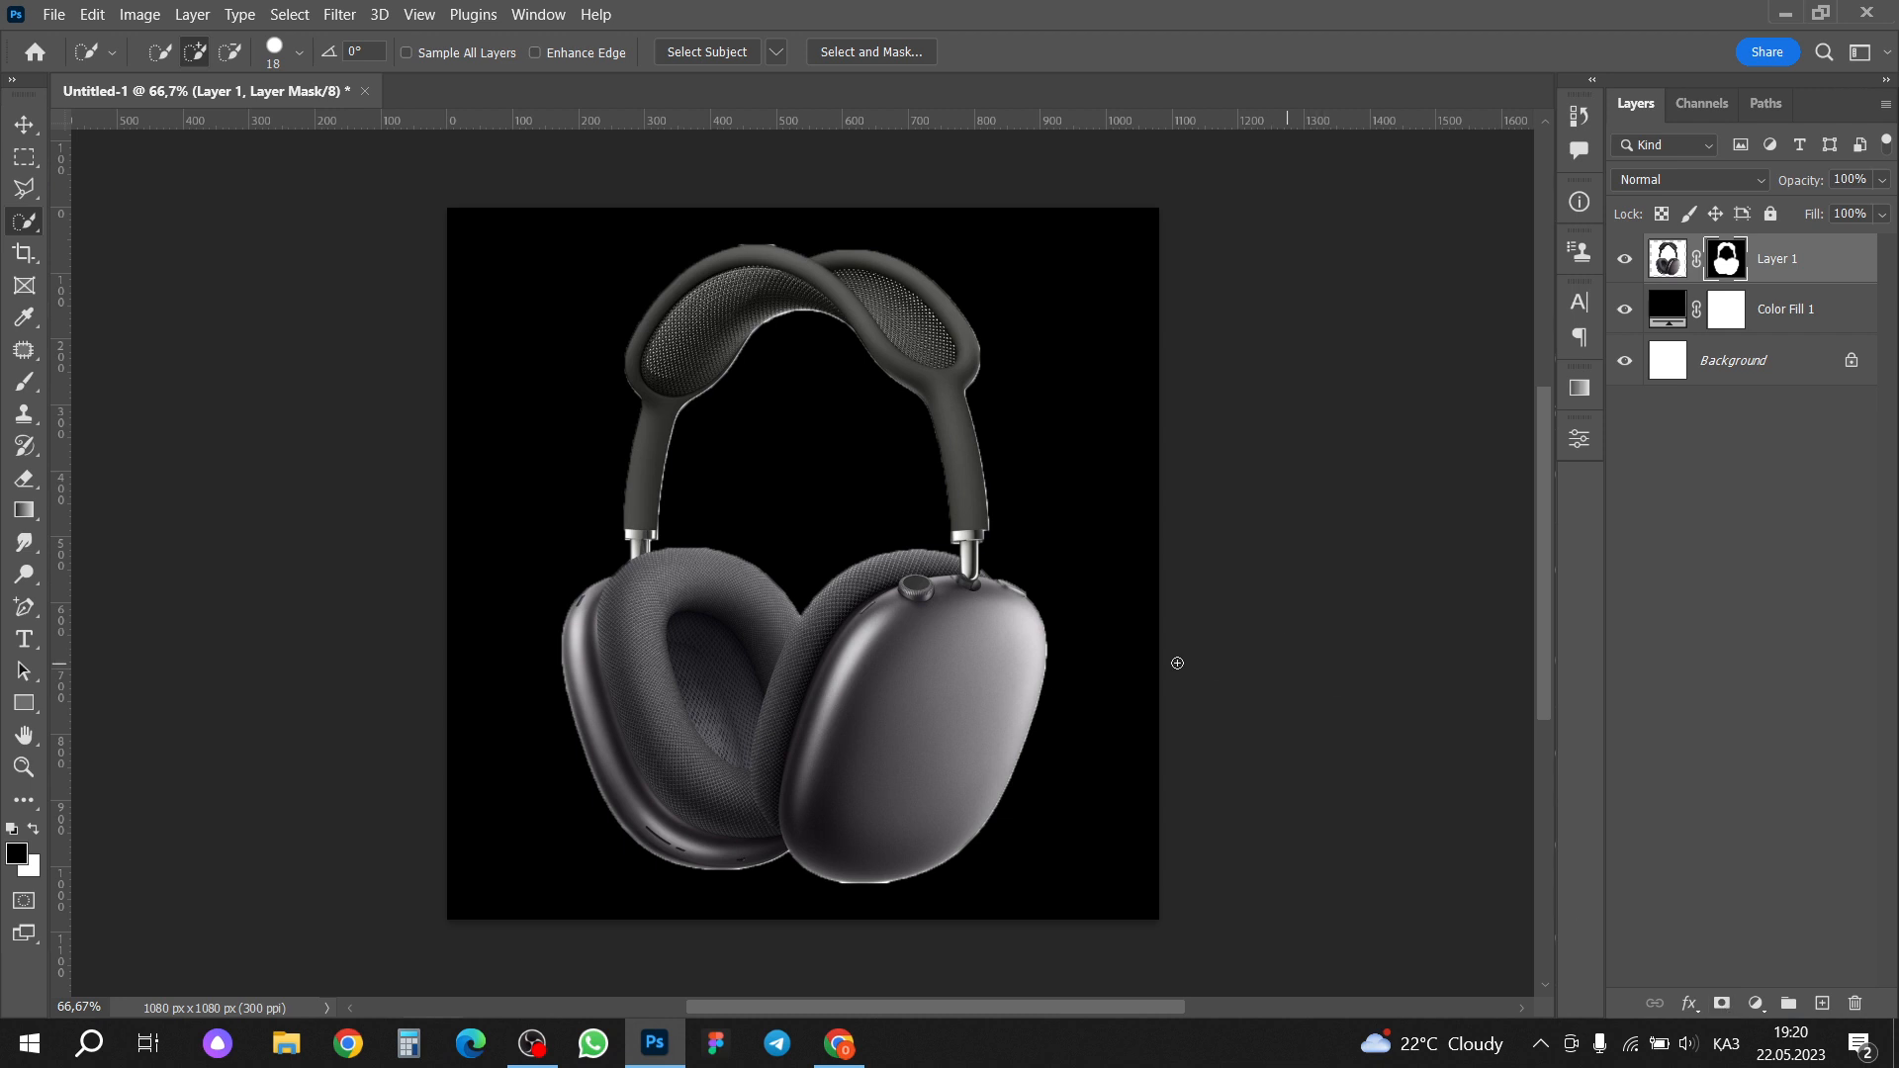
key(ctrl)
click(27, 126)
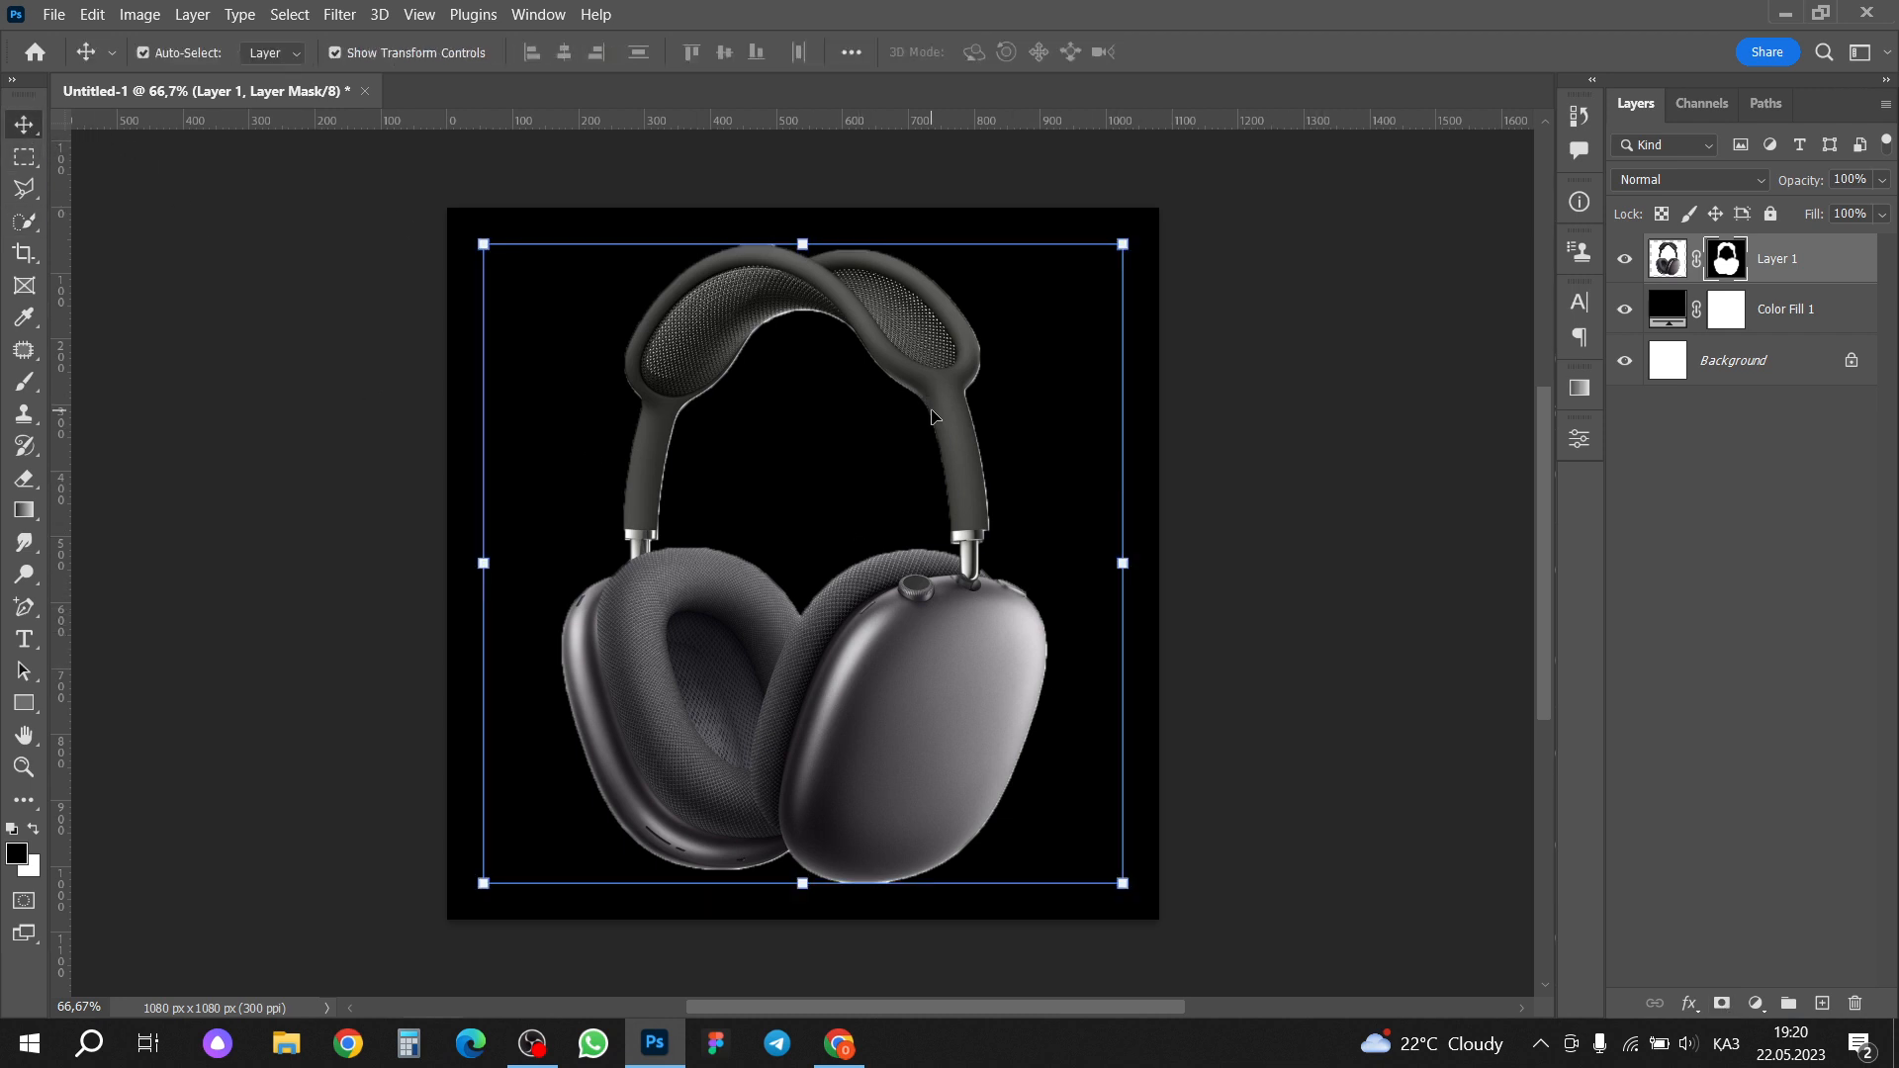
mouse_move(932, 416)
mouse_down()
mouse_move(991, 322)
mouse_move(885, 405)
mouse_move(958, 405)
mouse_move(944, 369)
mouse_move(933, 418)
mouse_up()
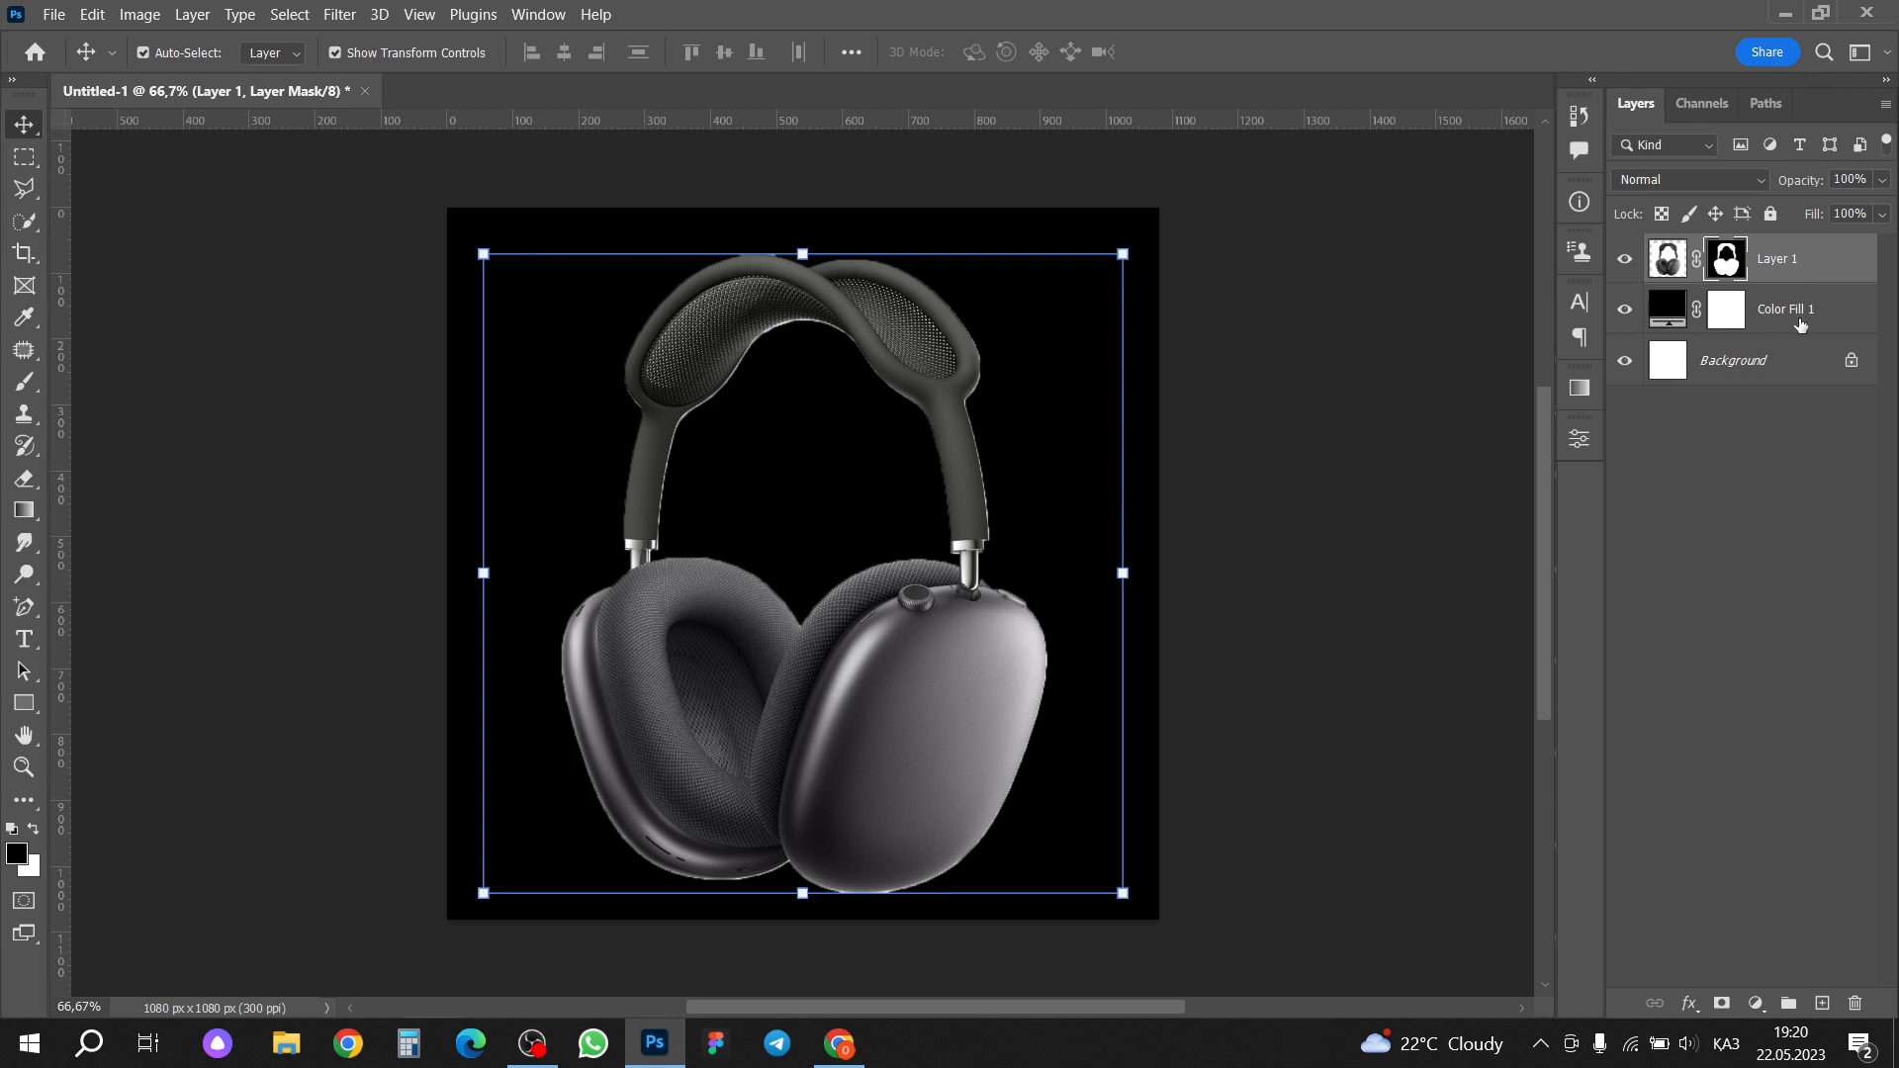
Step: Try a light red (f68282) Solid Color fill behind the headphones and cancel it
click(1666, 315)
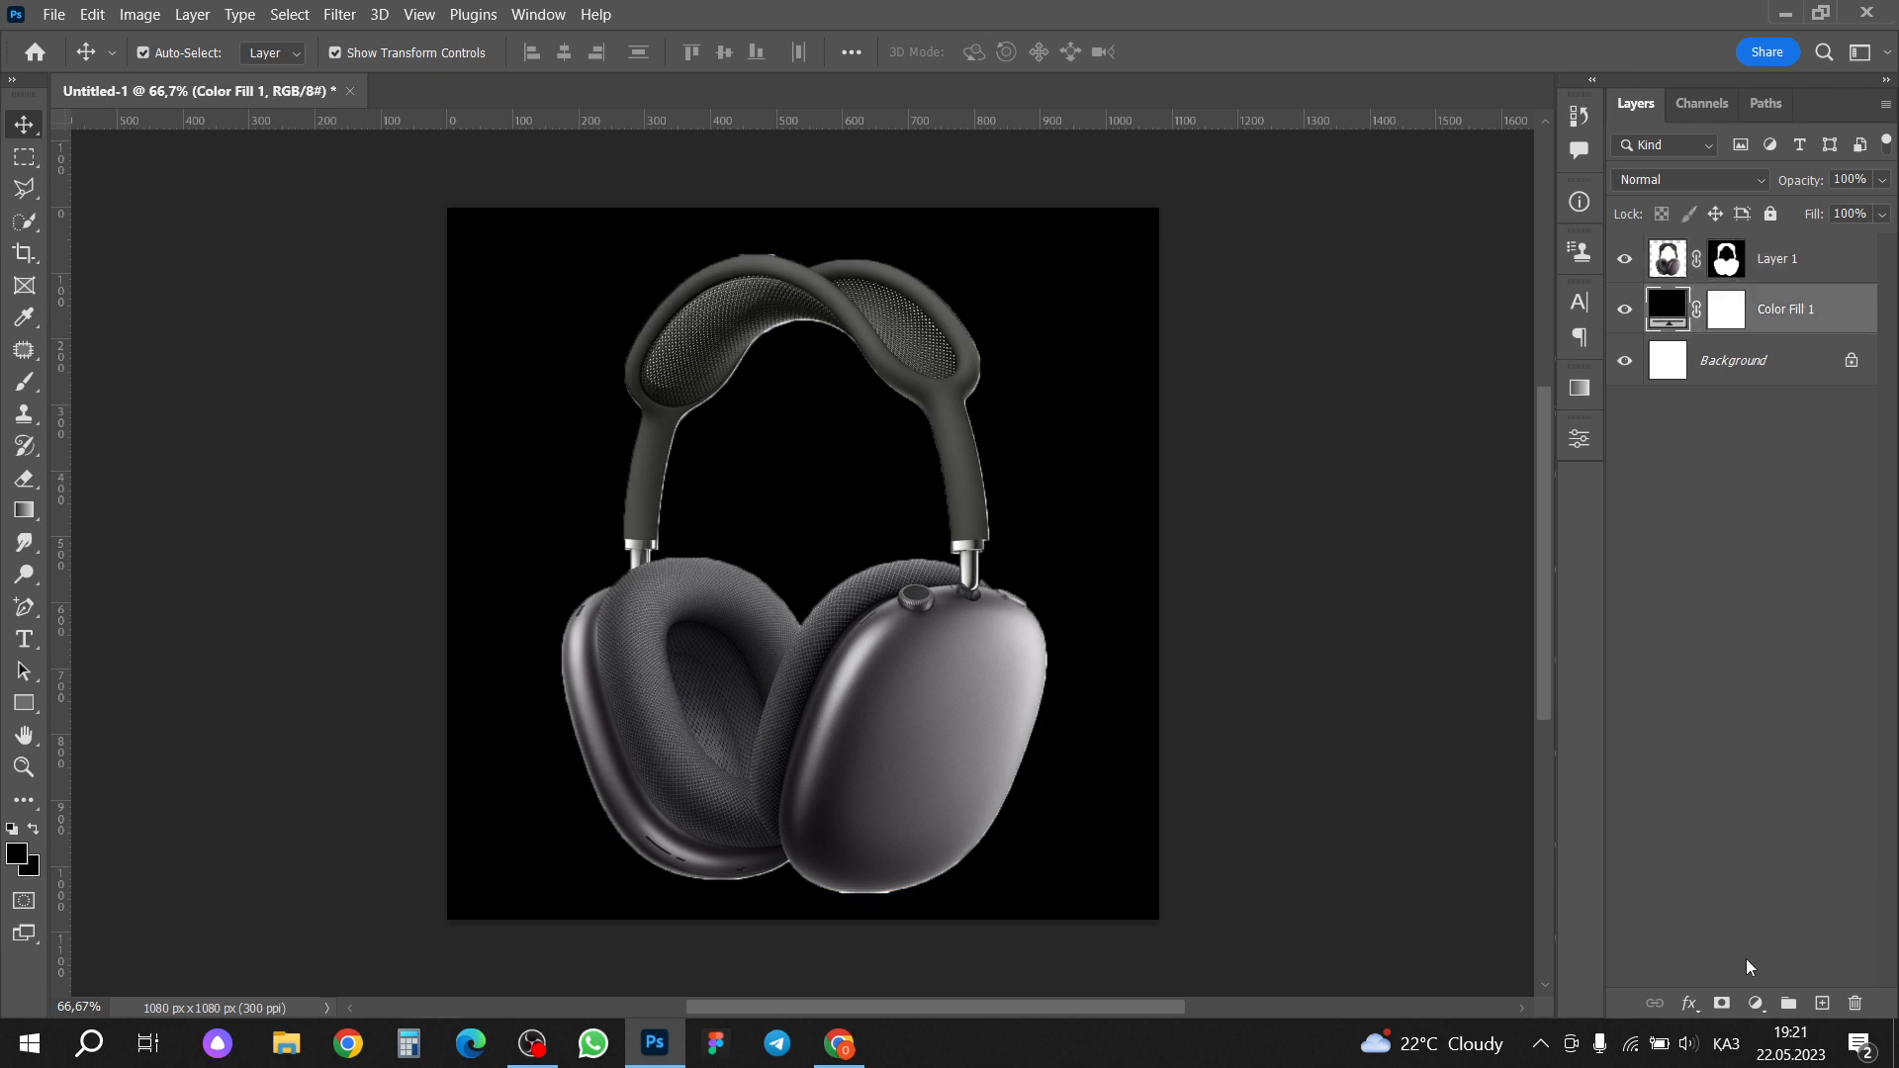
click(1756, 1003)
click(1748, 568)
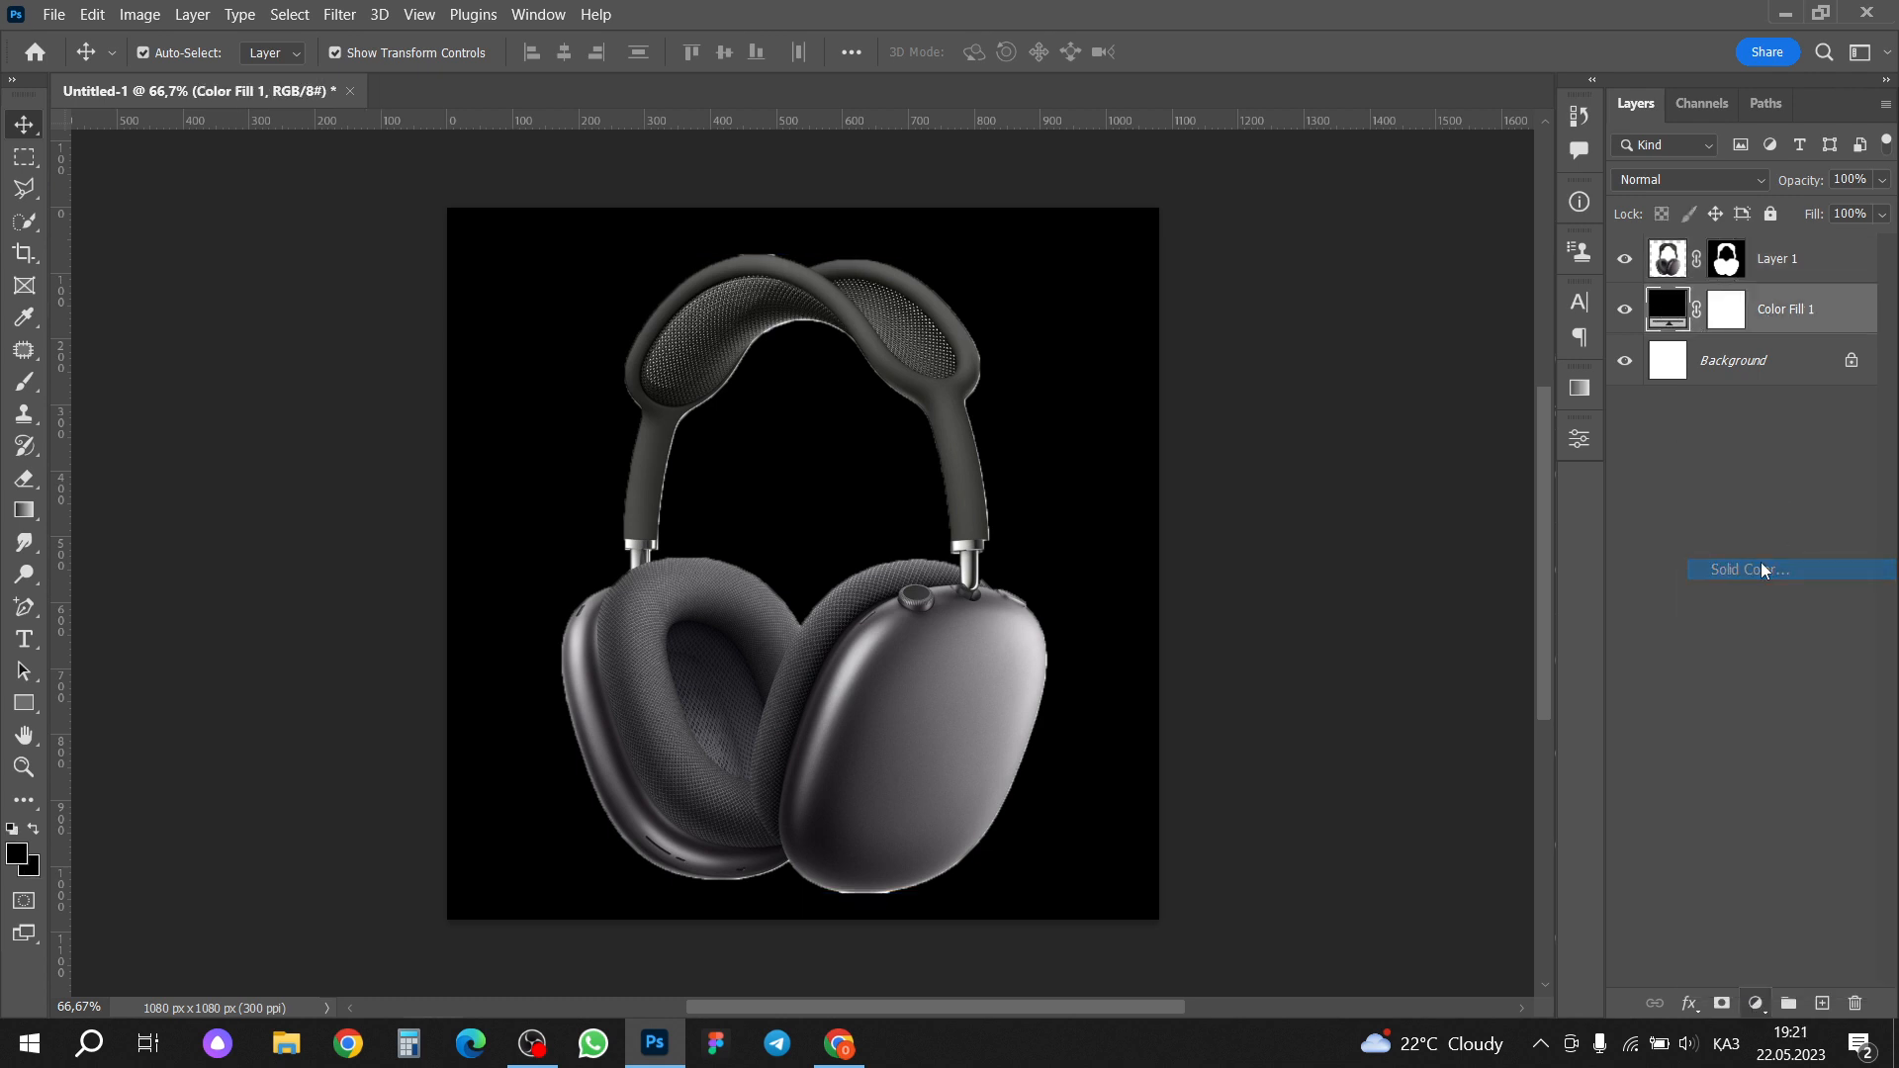
mouse_move(1395, 435)
mouse_down()
mouse_move(1538, 227)
mouse_move(1330, 235)
mouse_move(1513, 242)
mouse_move(1547, 454)
mouse_move(1337, 416)
mouse_move(1333, 309)
mouse_move(1258, 227)
mouse_move(1415, 234)
mouse_move(1391, 225)
mouse_up()
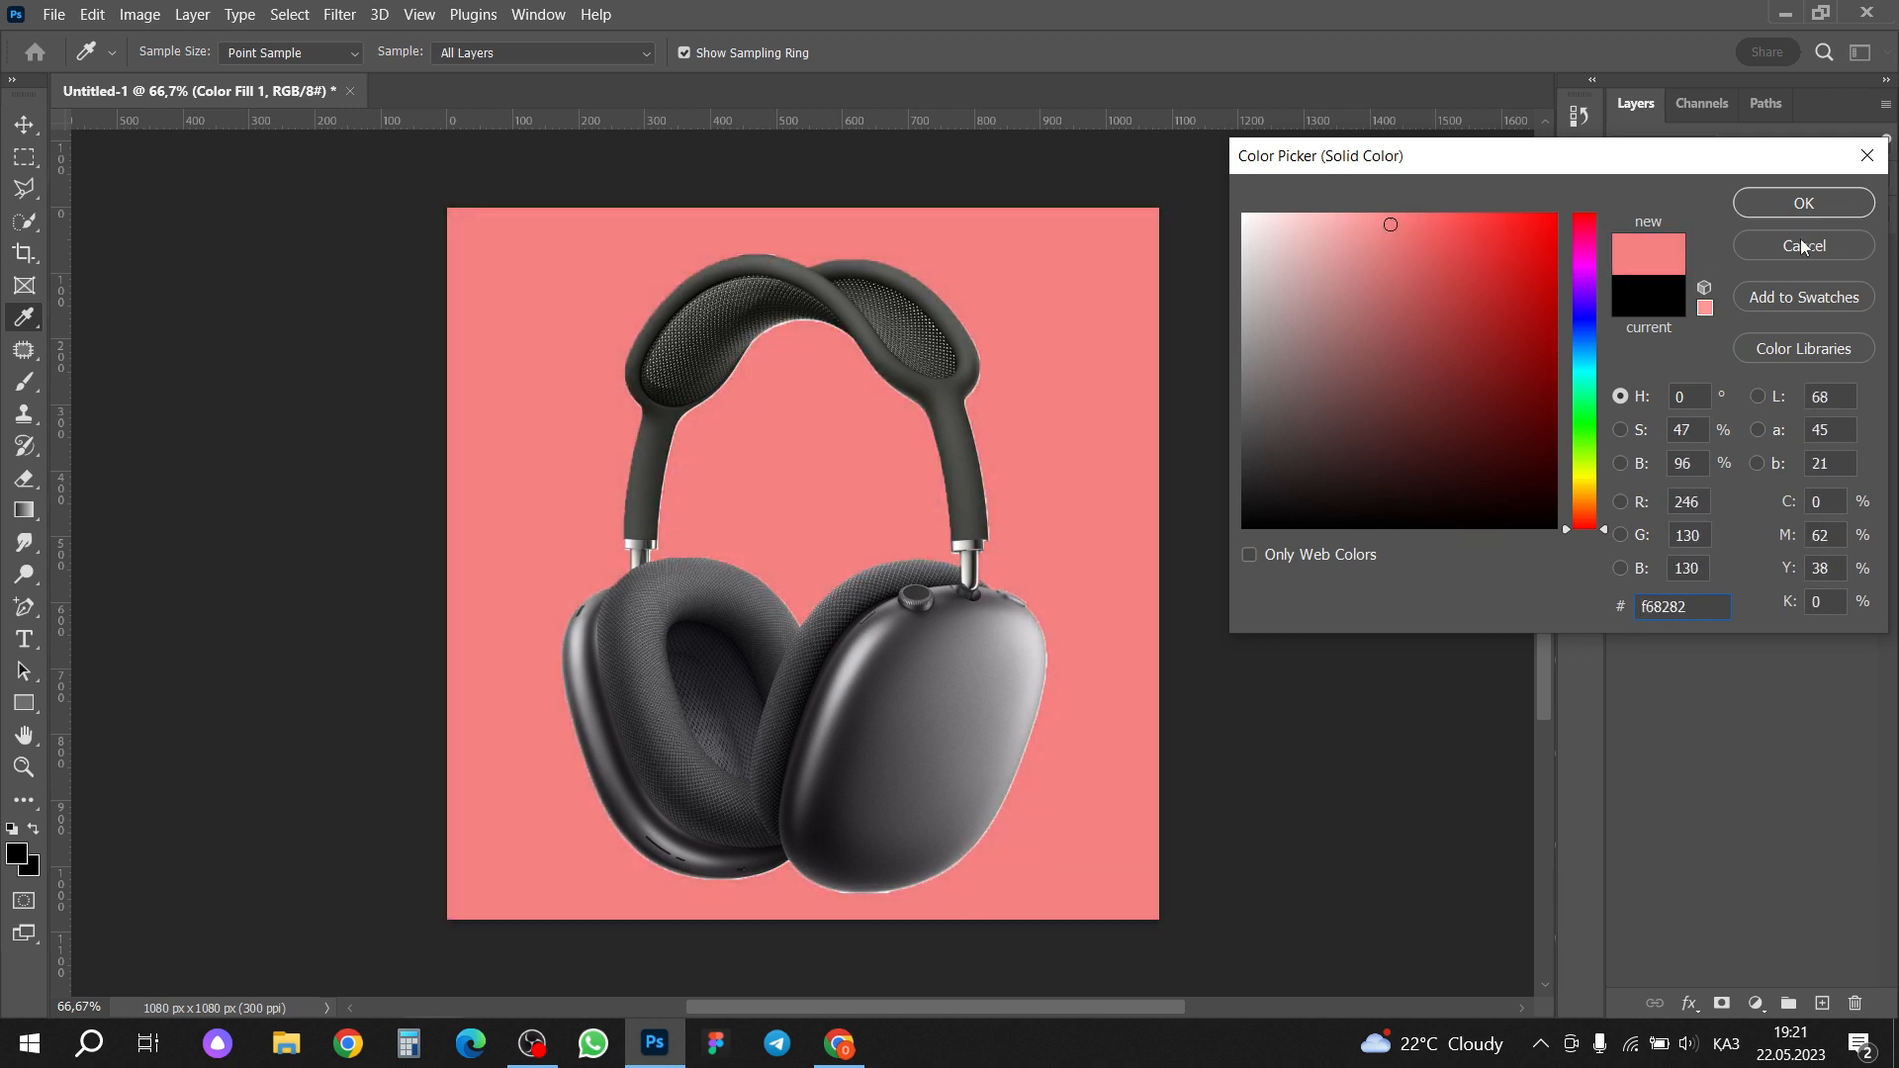
click(1802, 246)
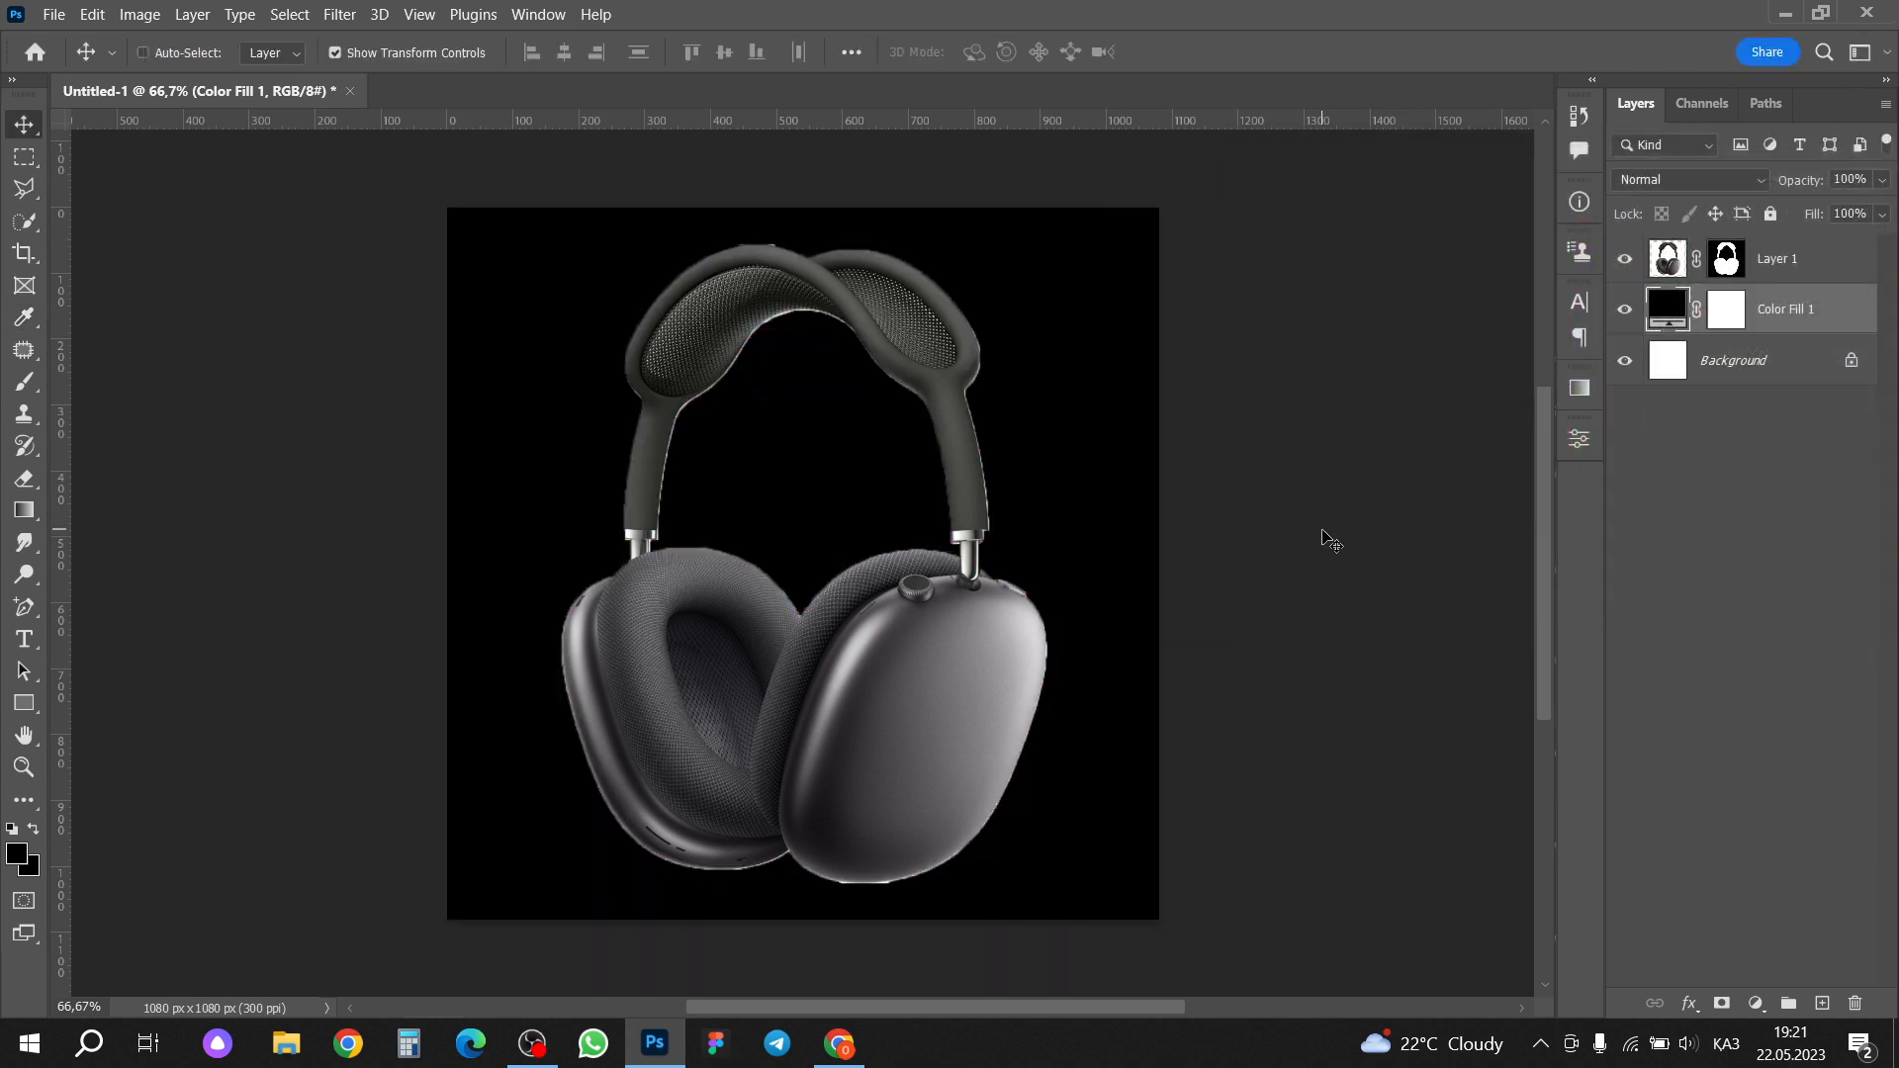
Step: Undo the headphones' move, layer mask and quick selection
key(ctrl+z)
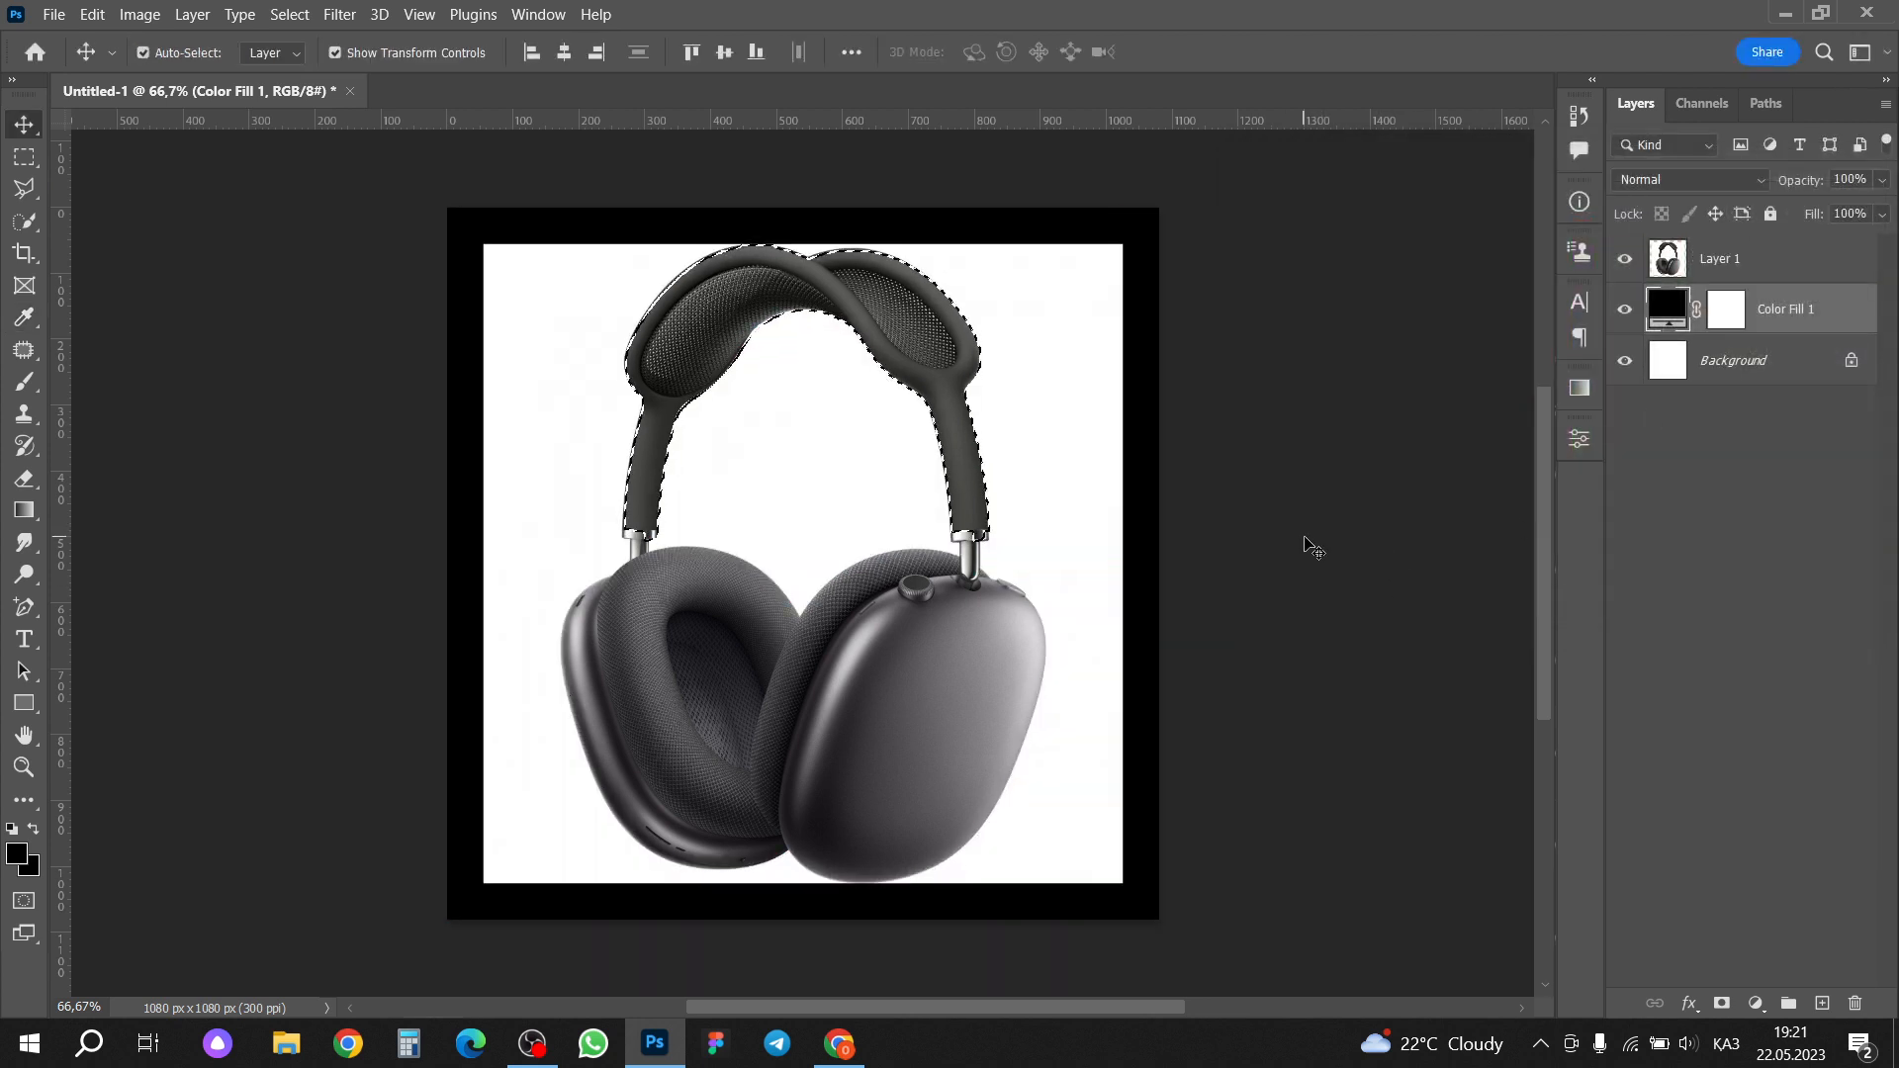
key(ctrl+z)
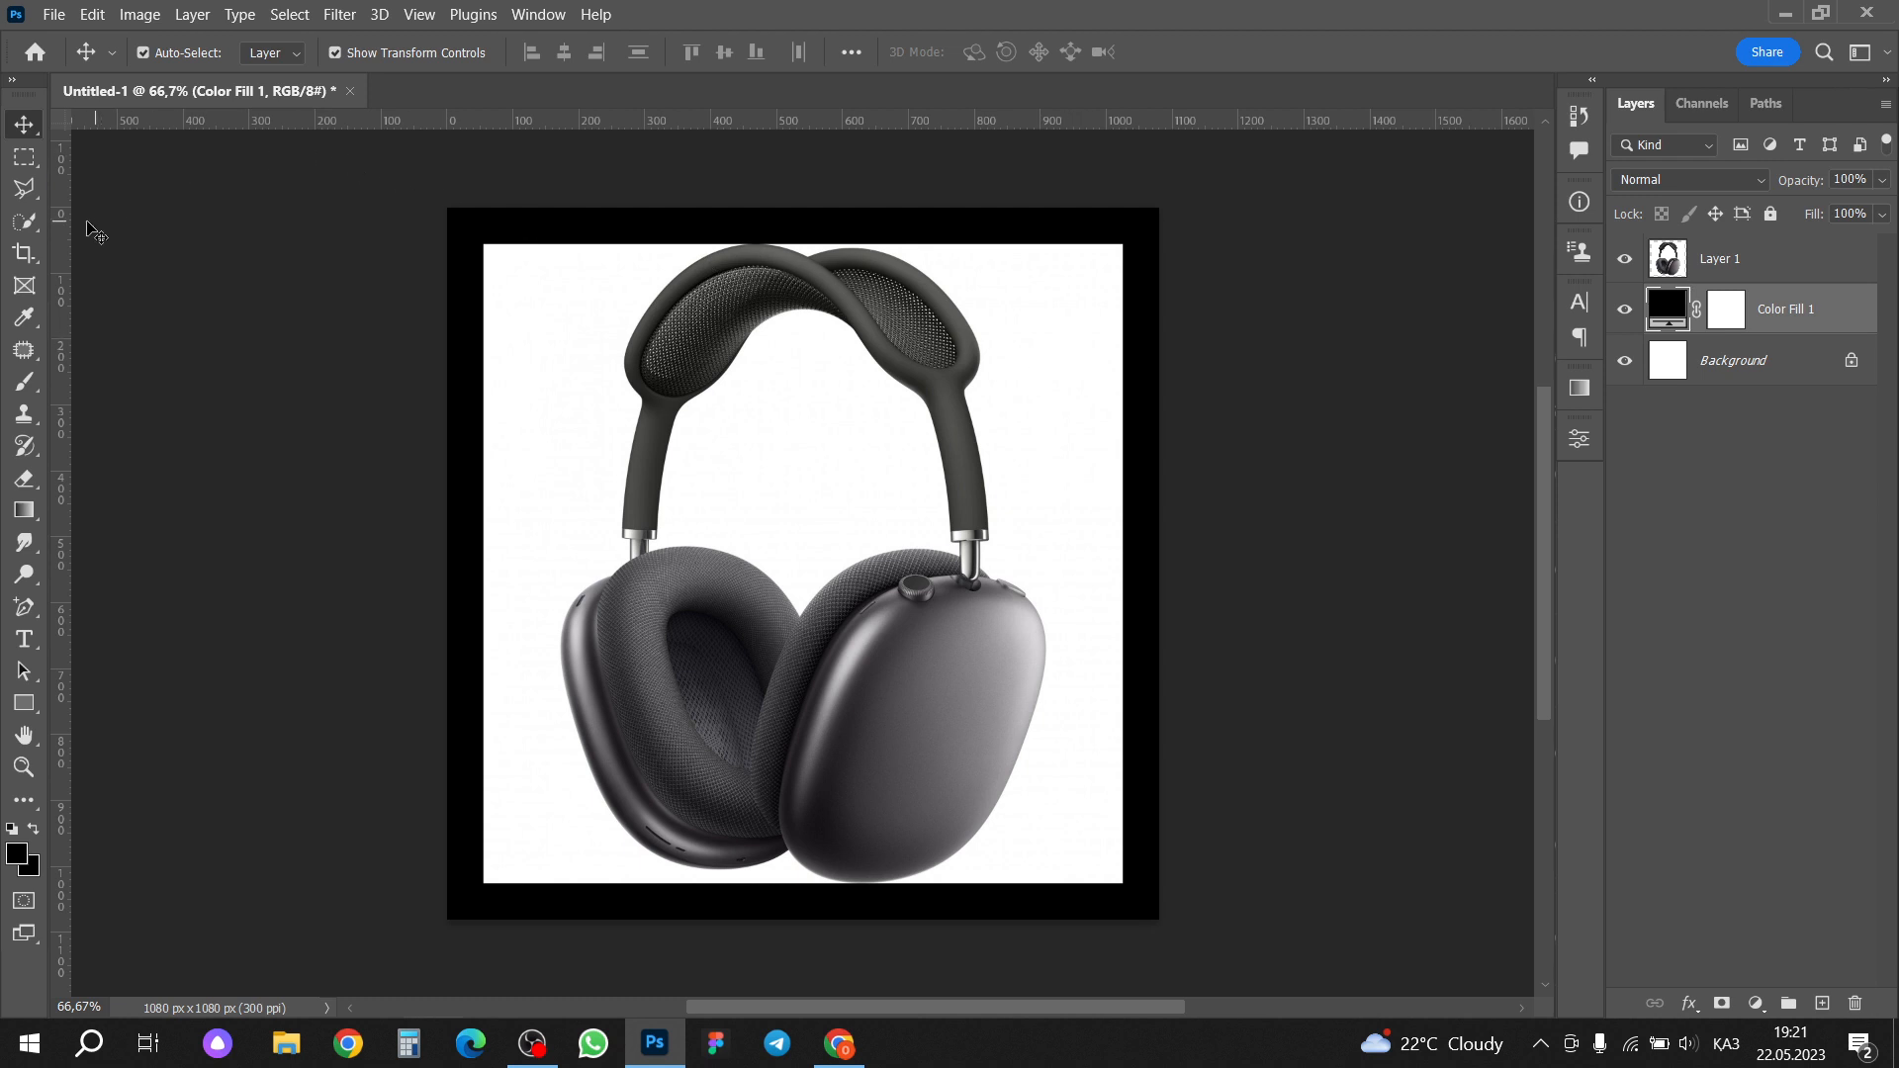
Step: Select the headphones with the Object Selection tool by framing them in a rectangle around the whole product
click(30, 222)
right_click(27, 230)
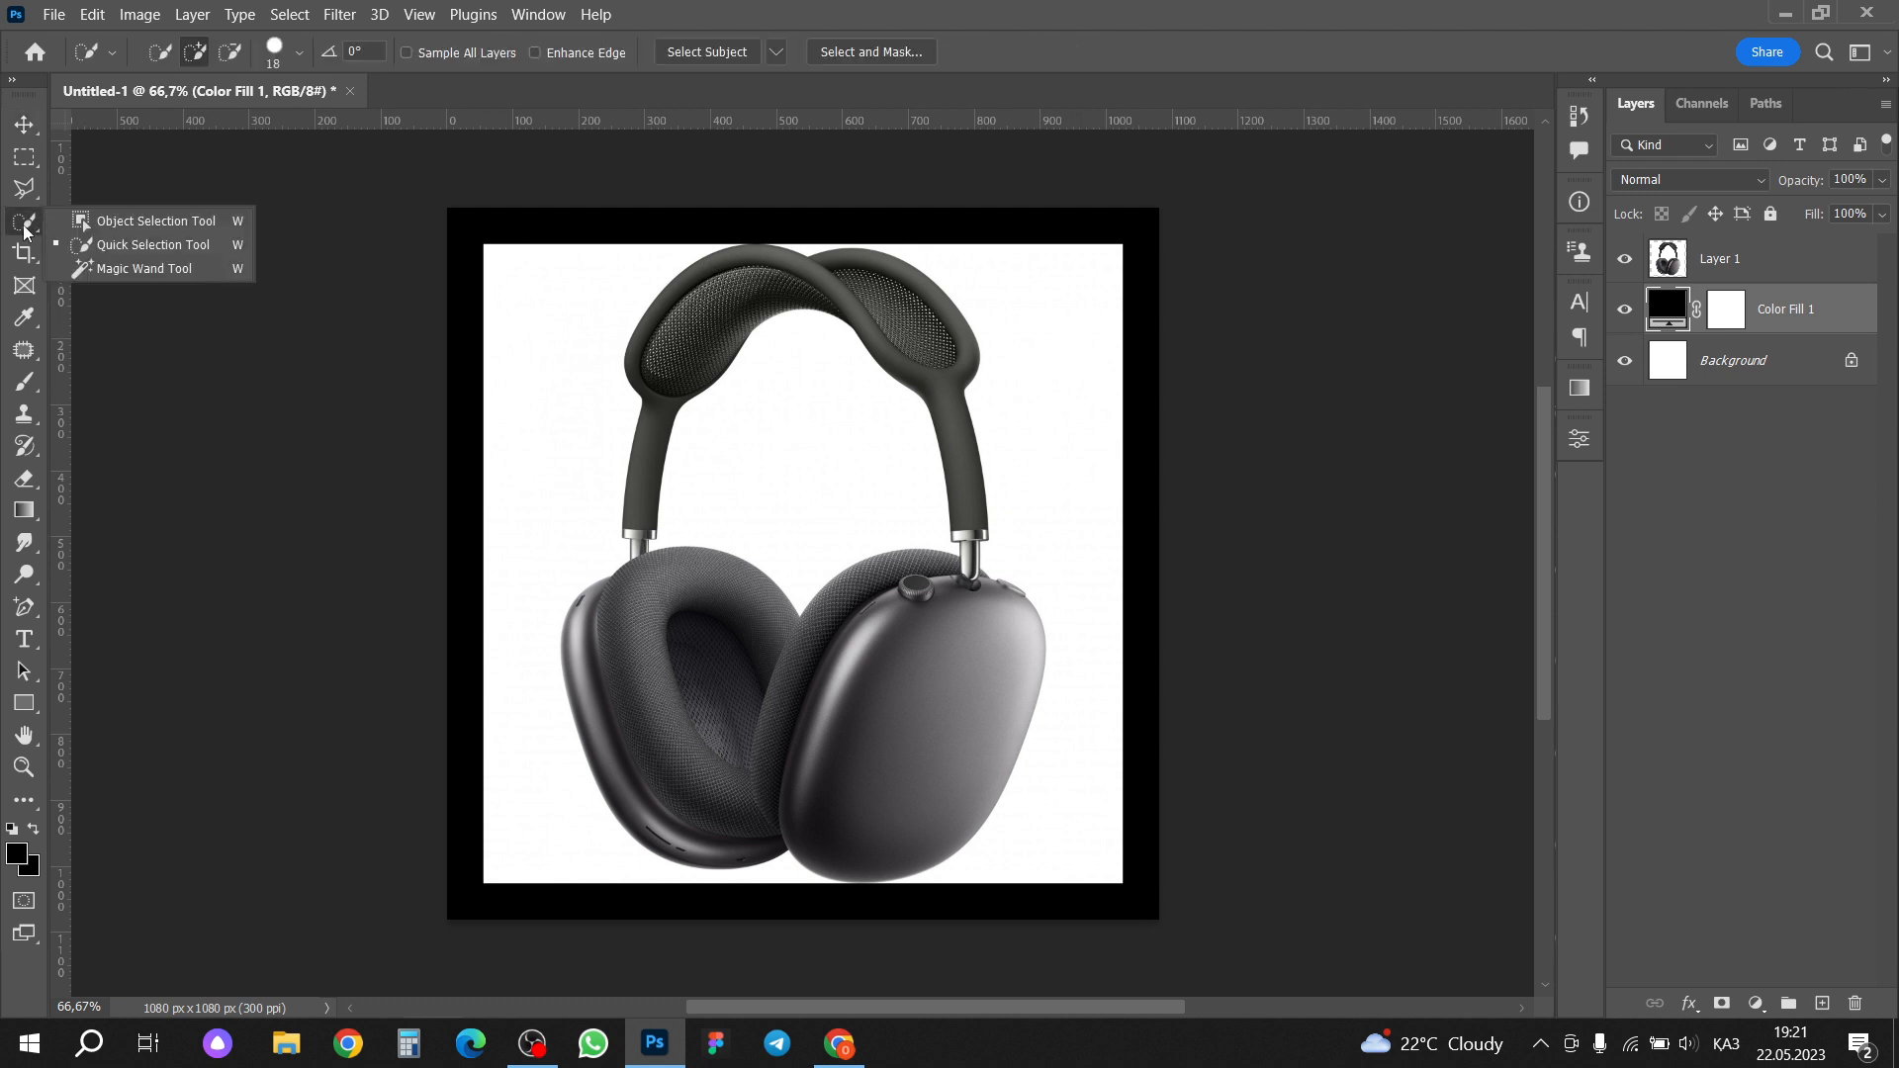
click(131, 222)
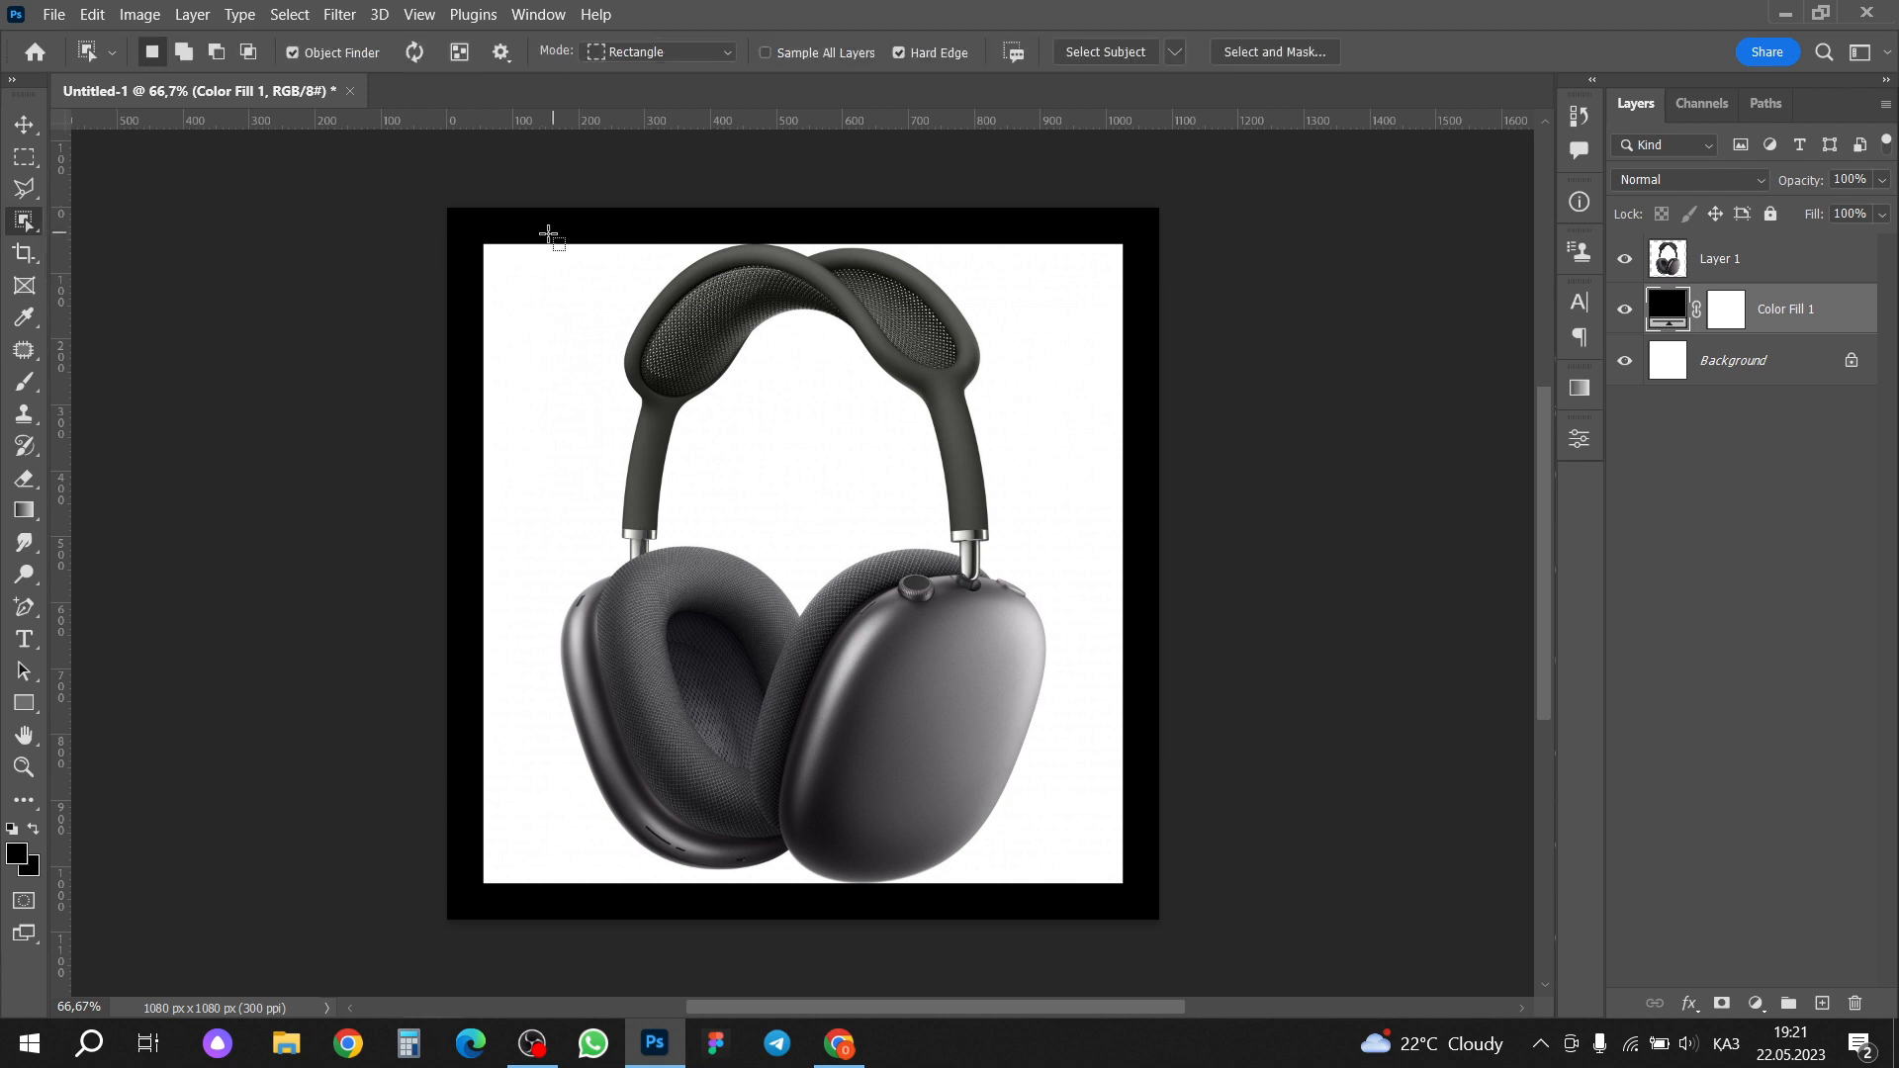
drag(542, 229, 1079, 888)
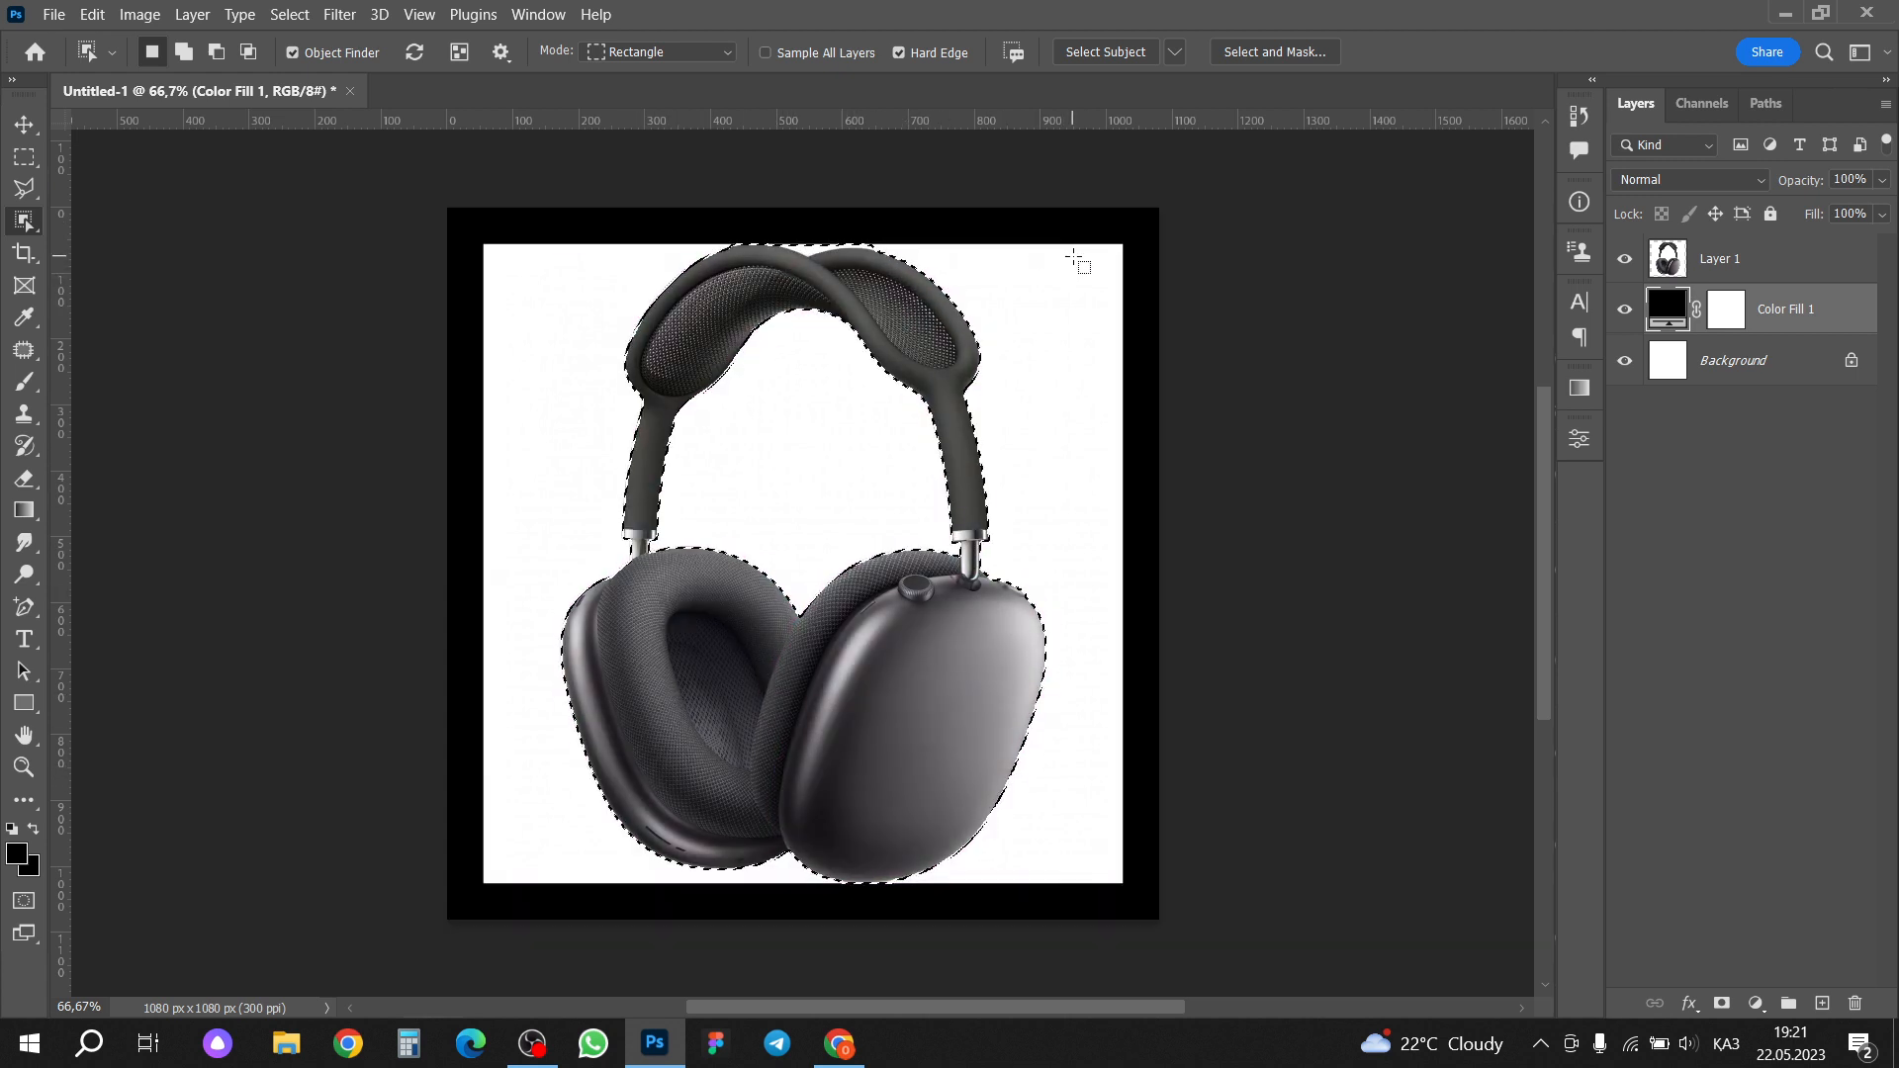
Step: Subtract the white gaps along the headband's upper edge from the selection with the Quick Selection tool
scroll(901, 288, up, 5)
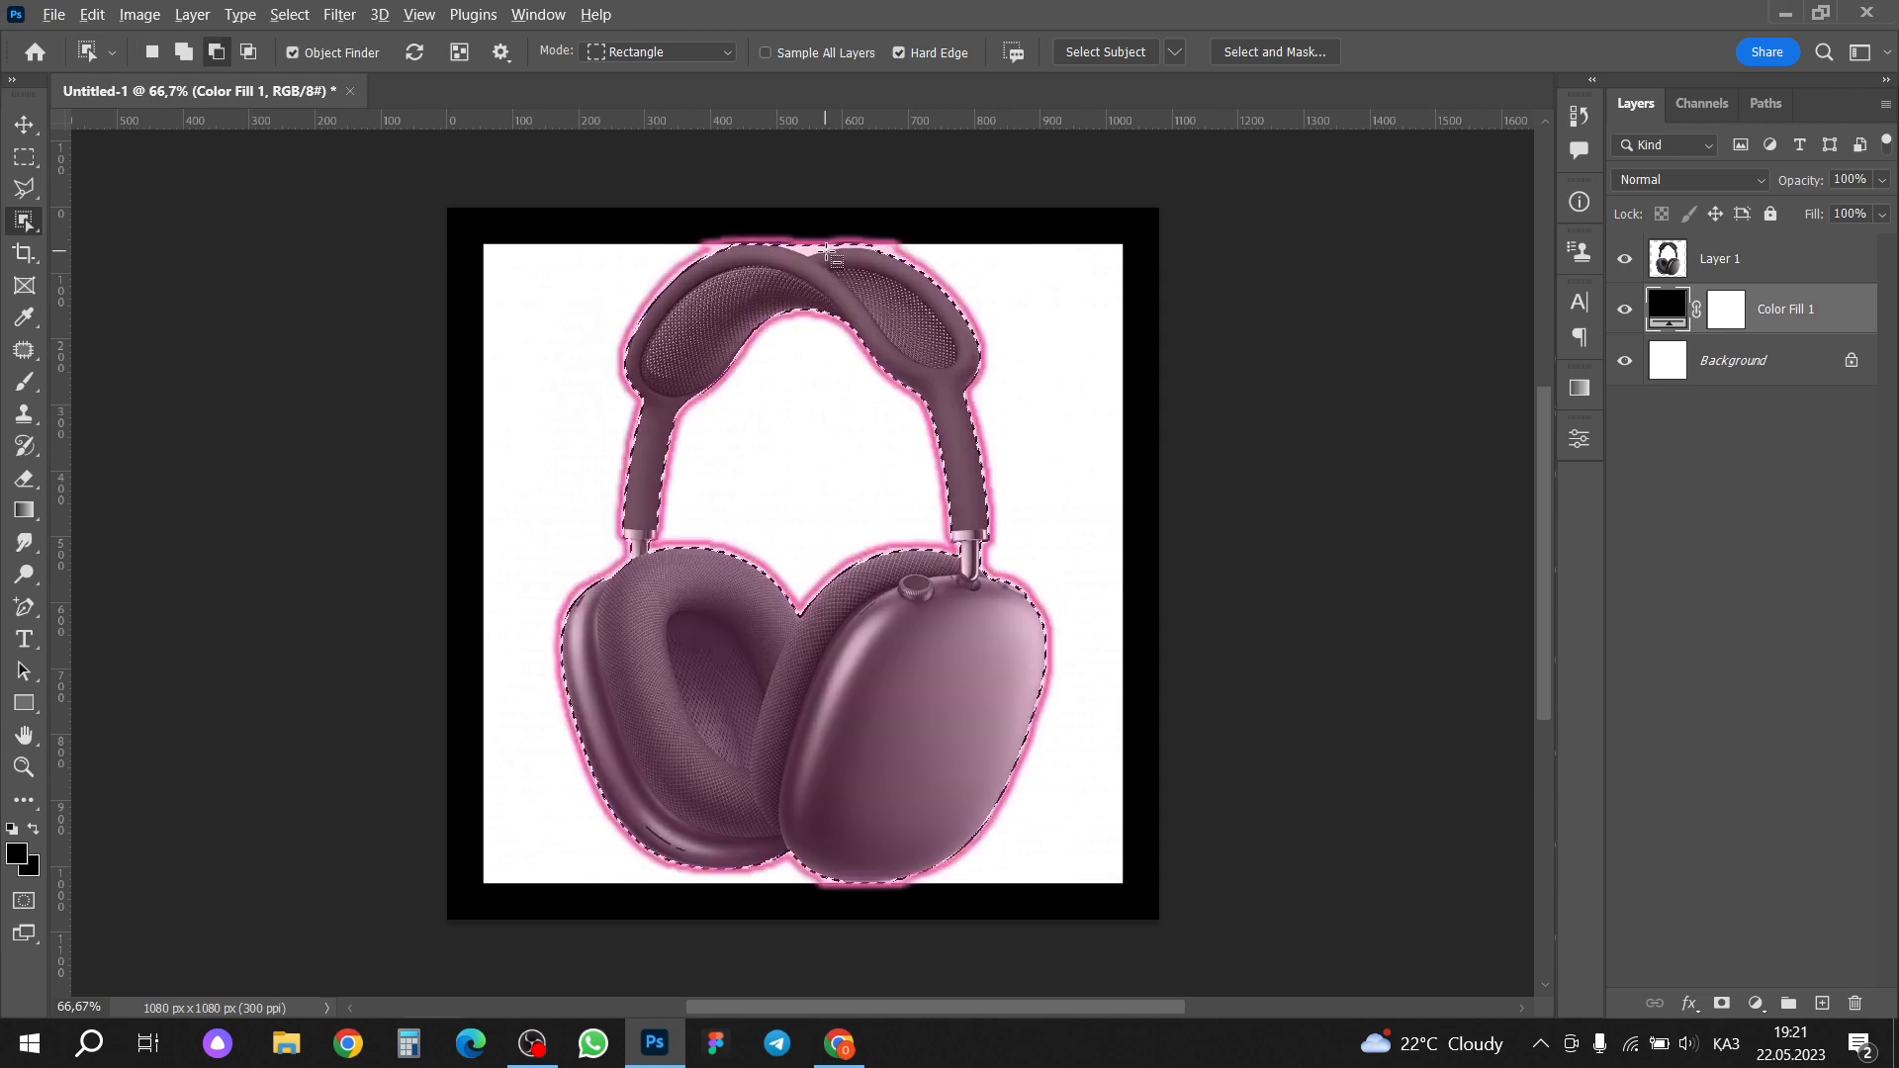
scroll(809, 247, up, 2)
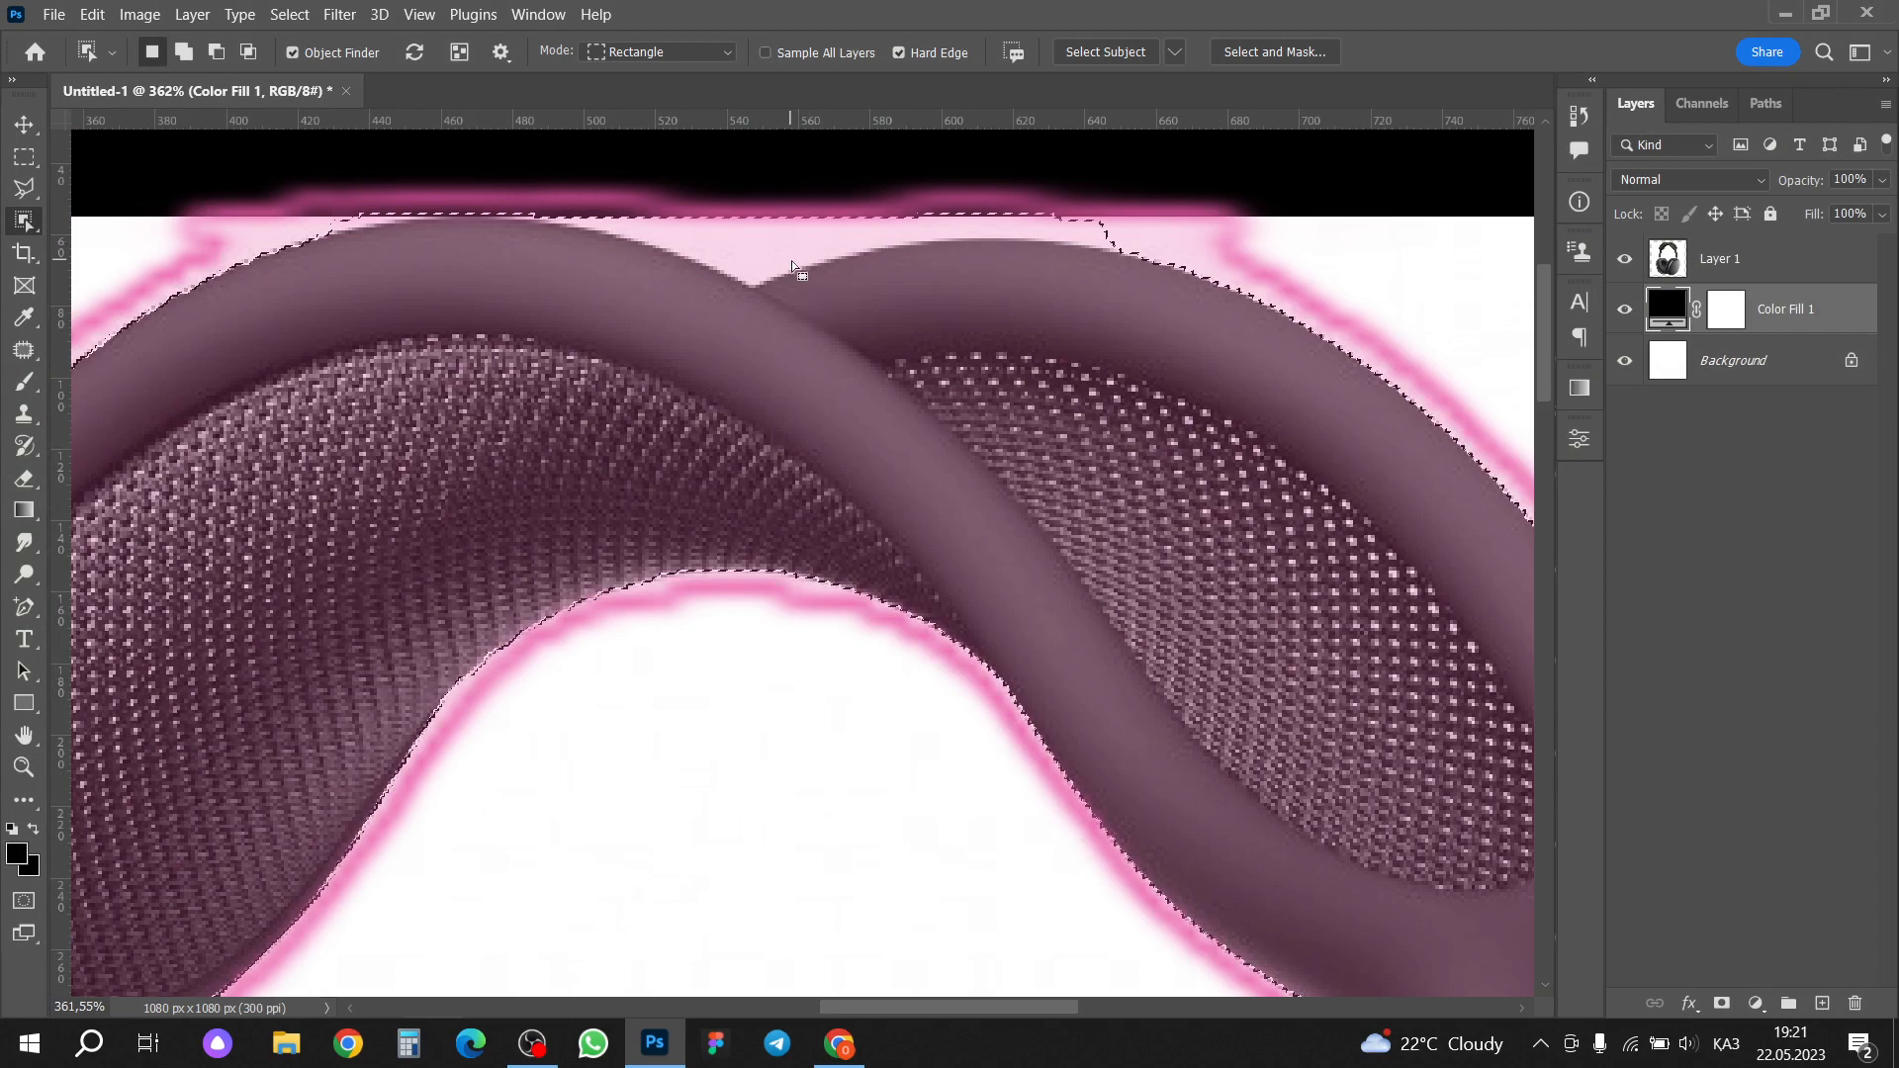
scroll(791, 259, down, 2)
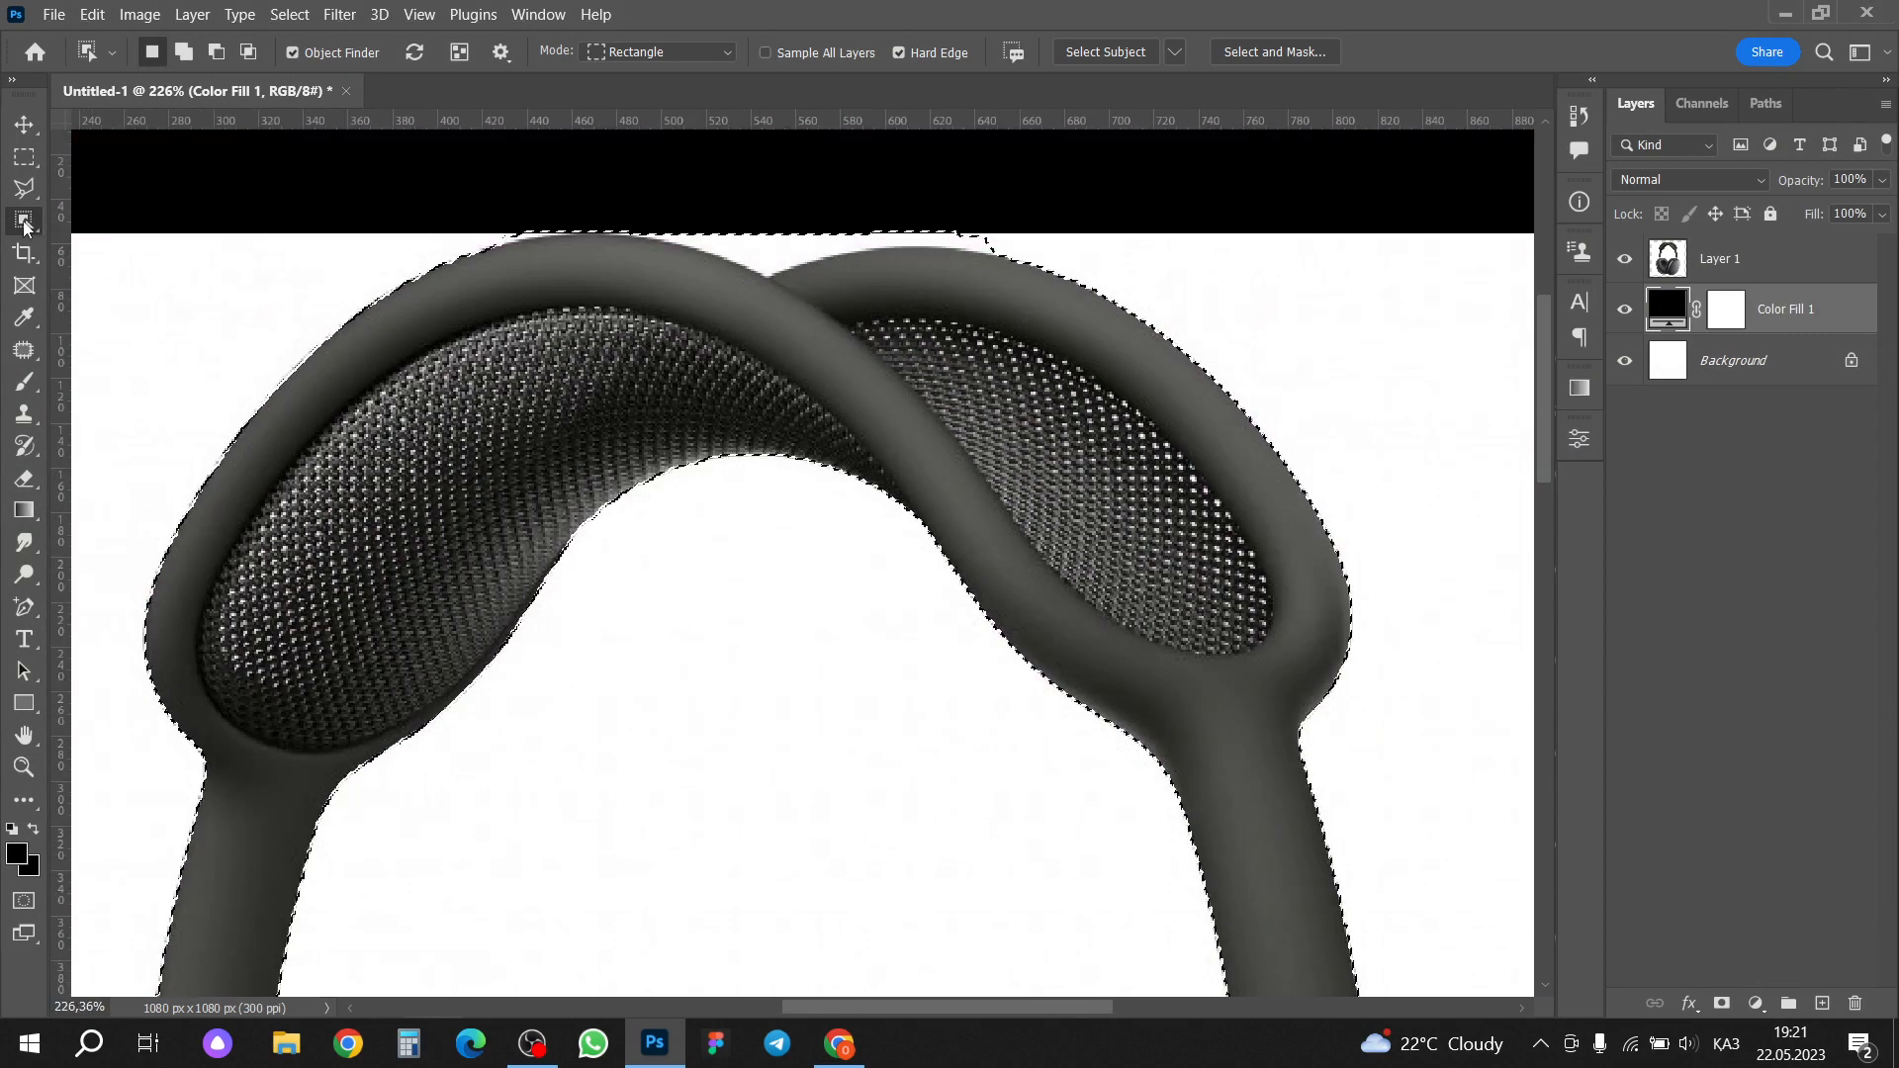
right_click(25, 226)
click(99, 245)
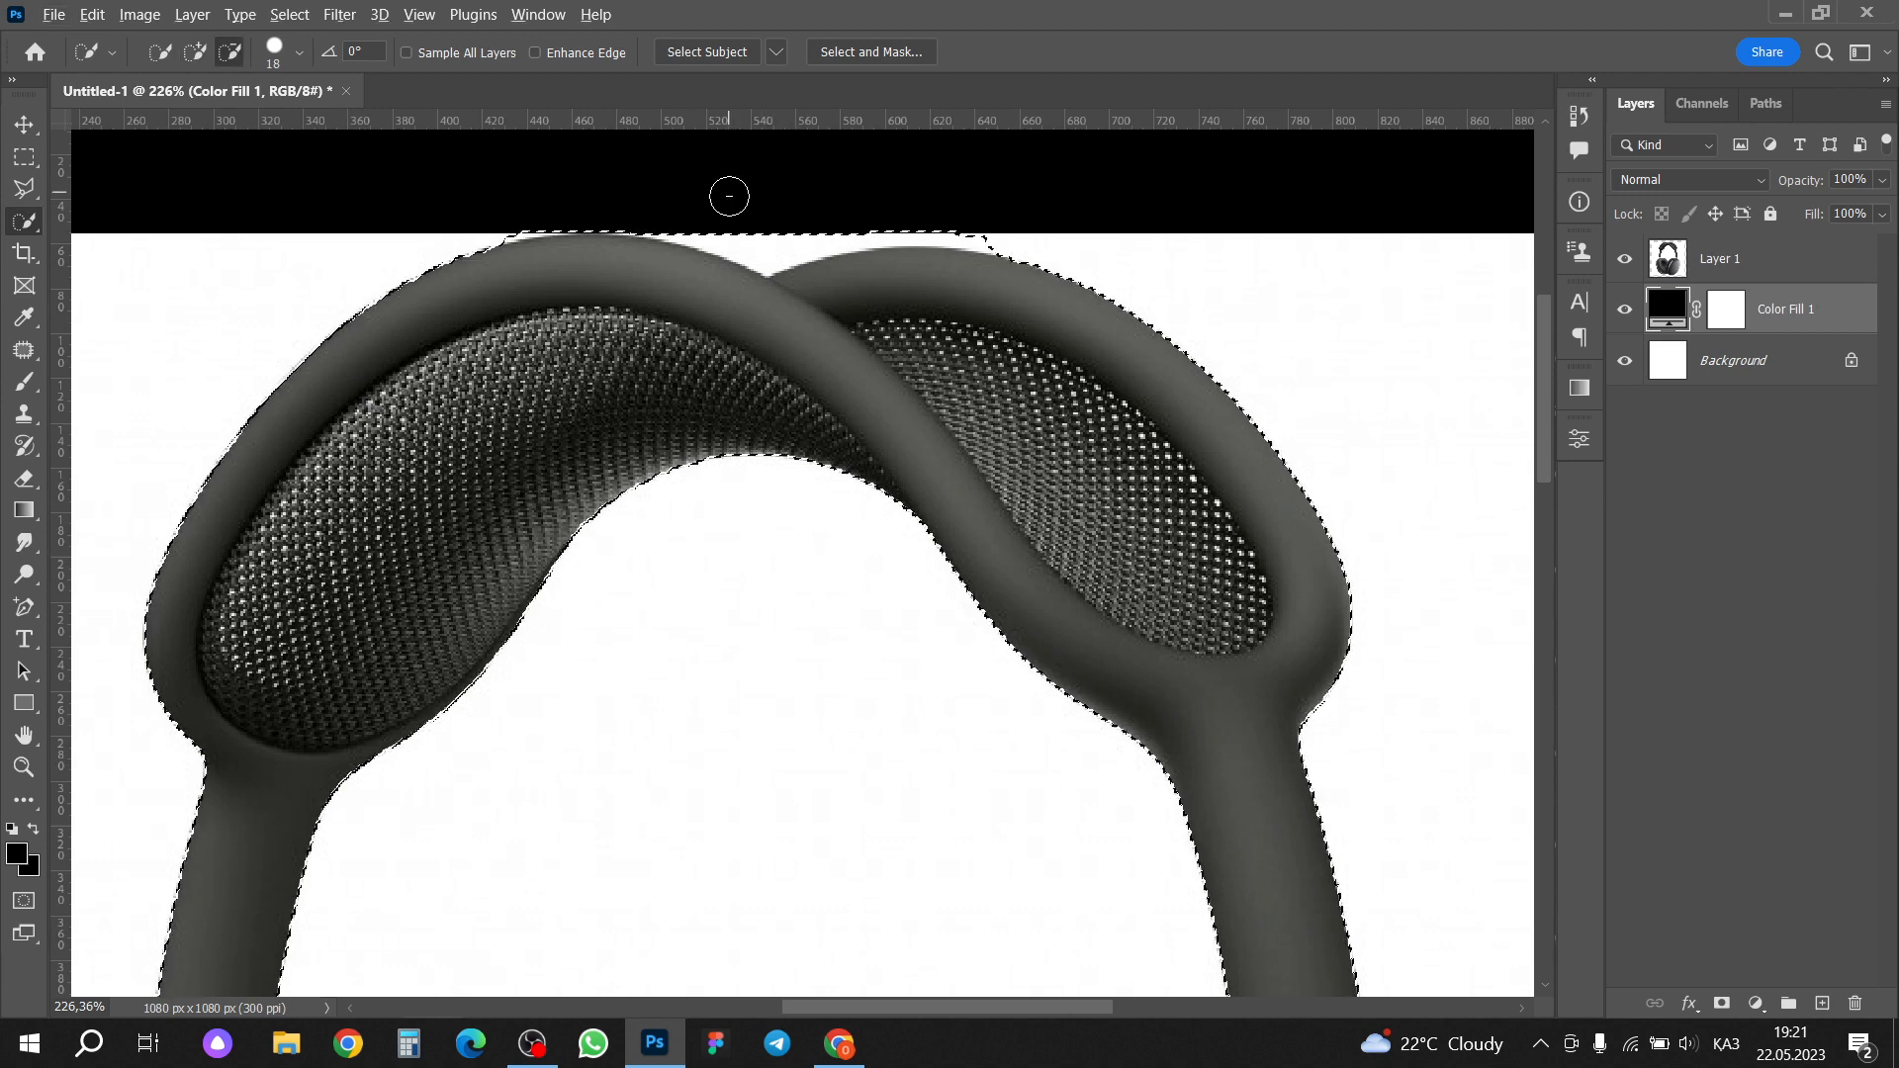
mouse_move(673, 208)
mouse_down()
mouse_move(706, 224)
mouse_move(992, 217)
mouse_up()
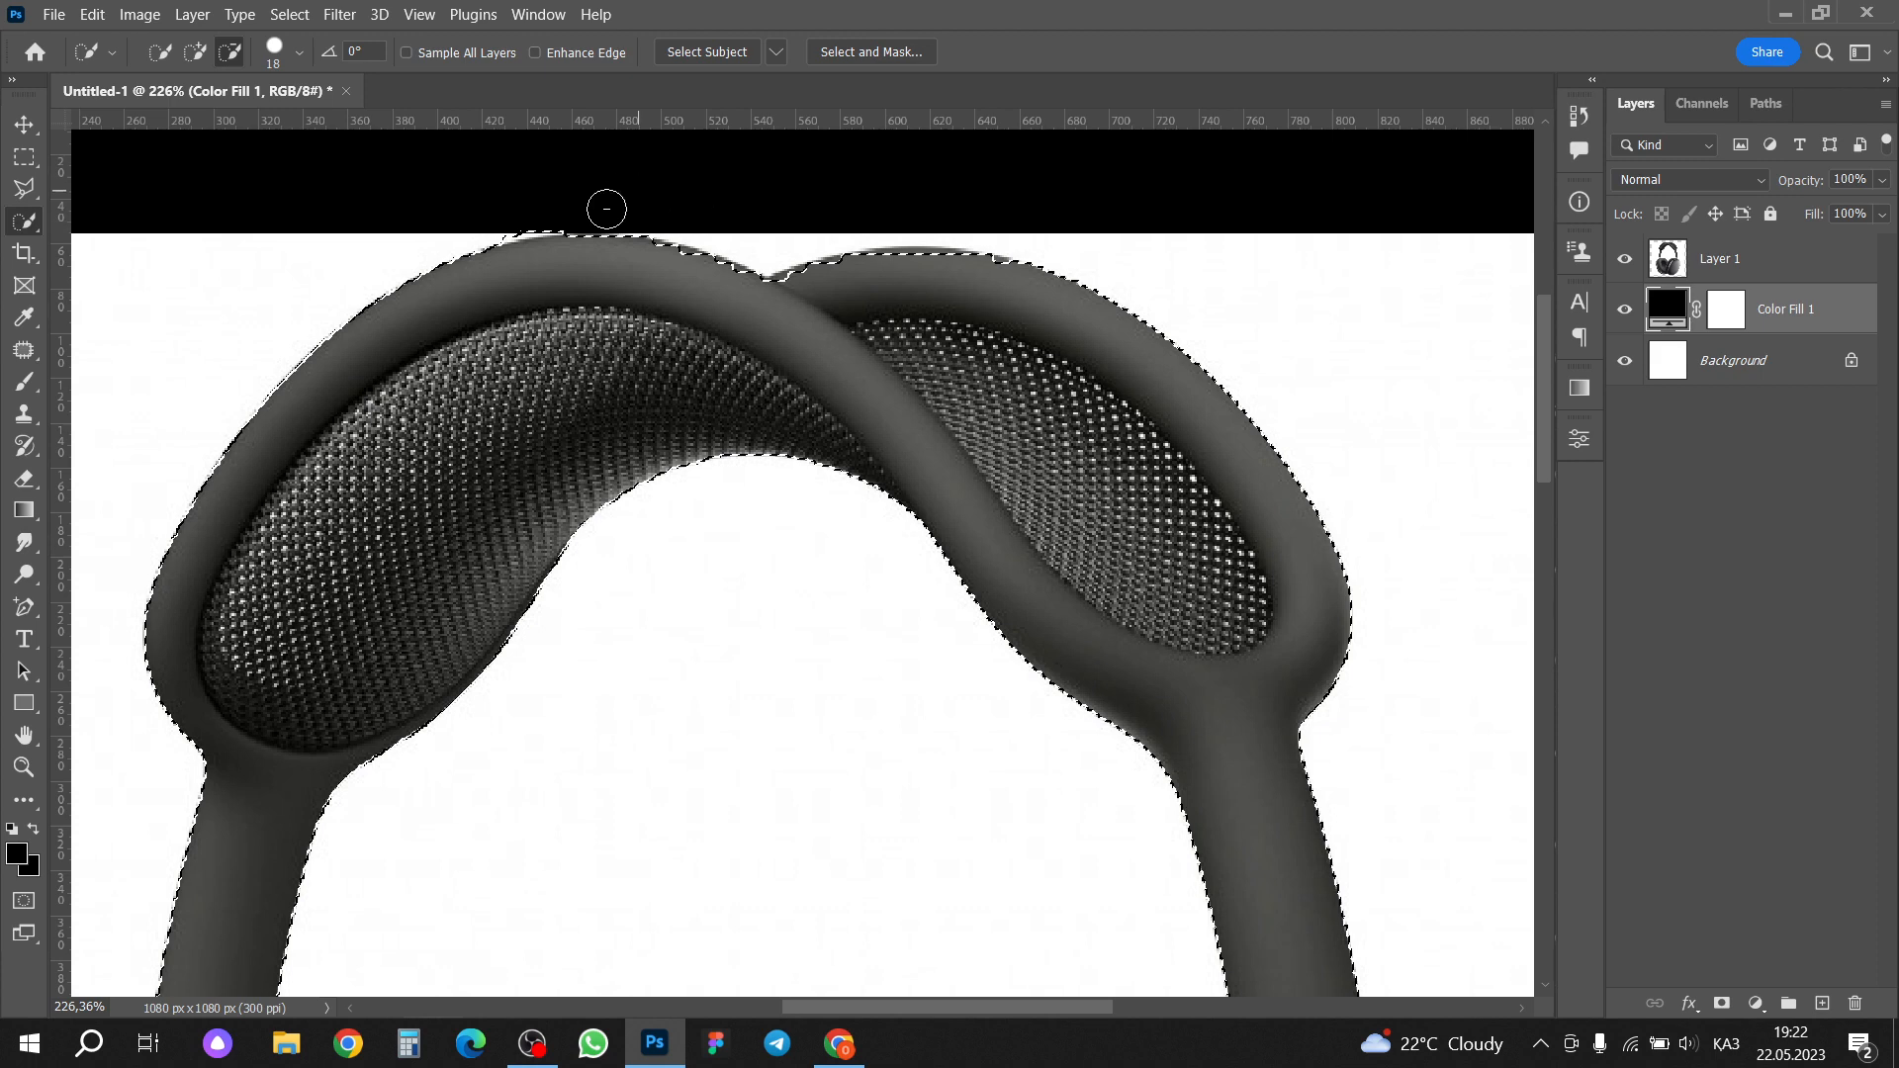
drag(606, 208, 500, 207)
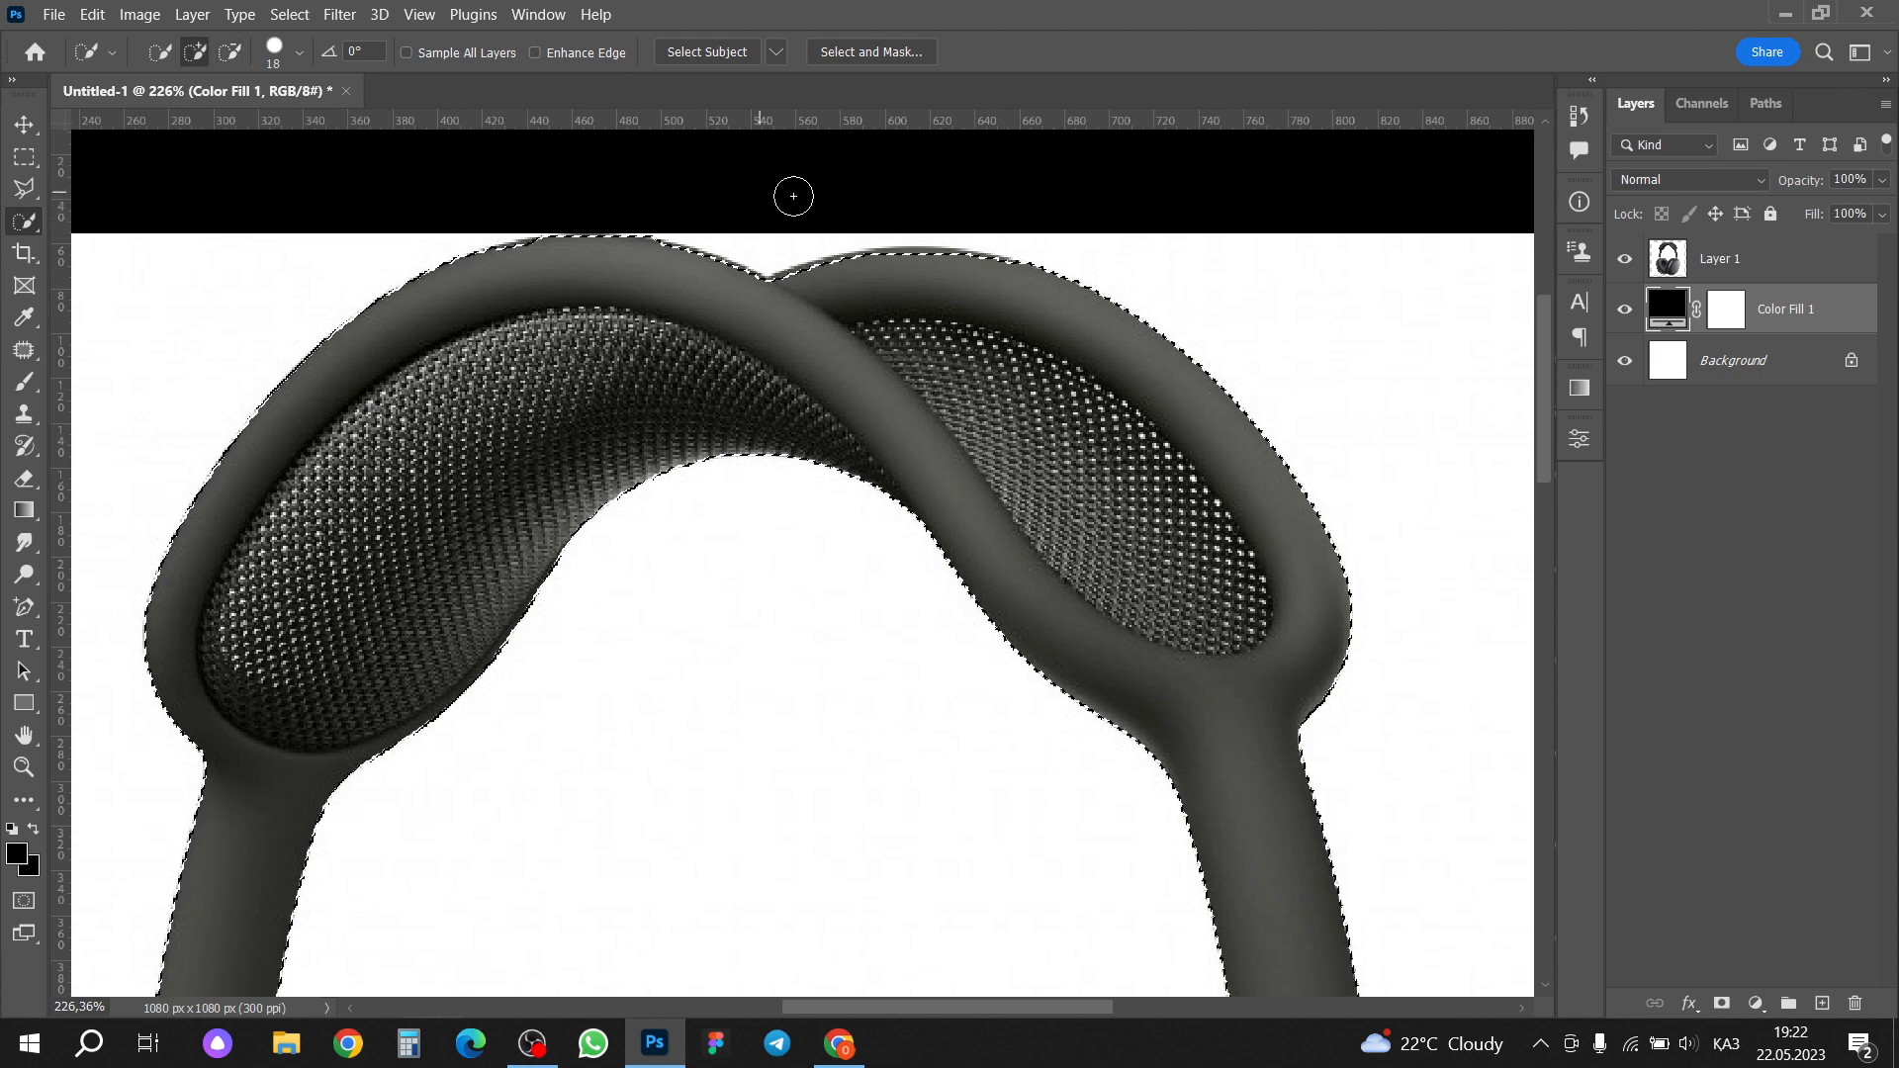
scroll(941, 320, down, 6)
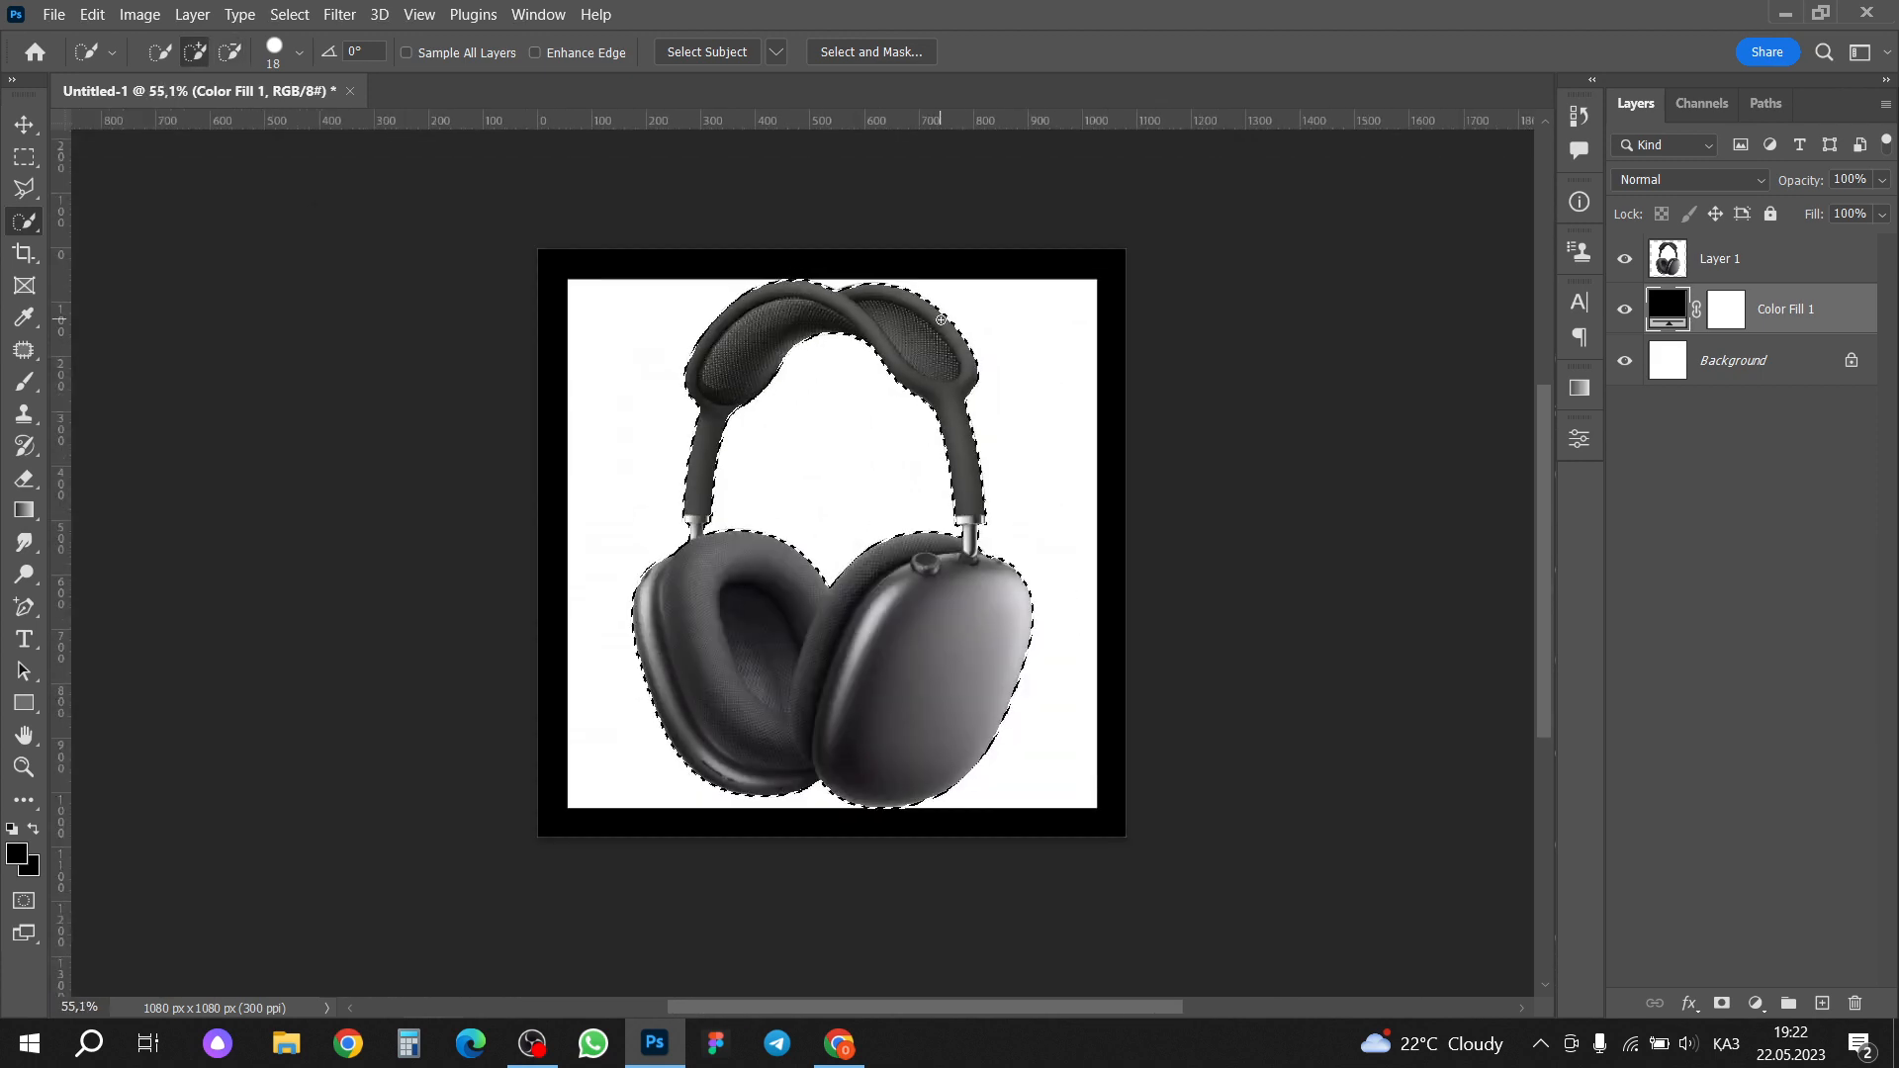
Step: Mask Layer 1 with the headphones selection and shift the cut-out headphones slightly over the black fill
click(1723, 1005)
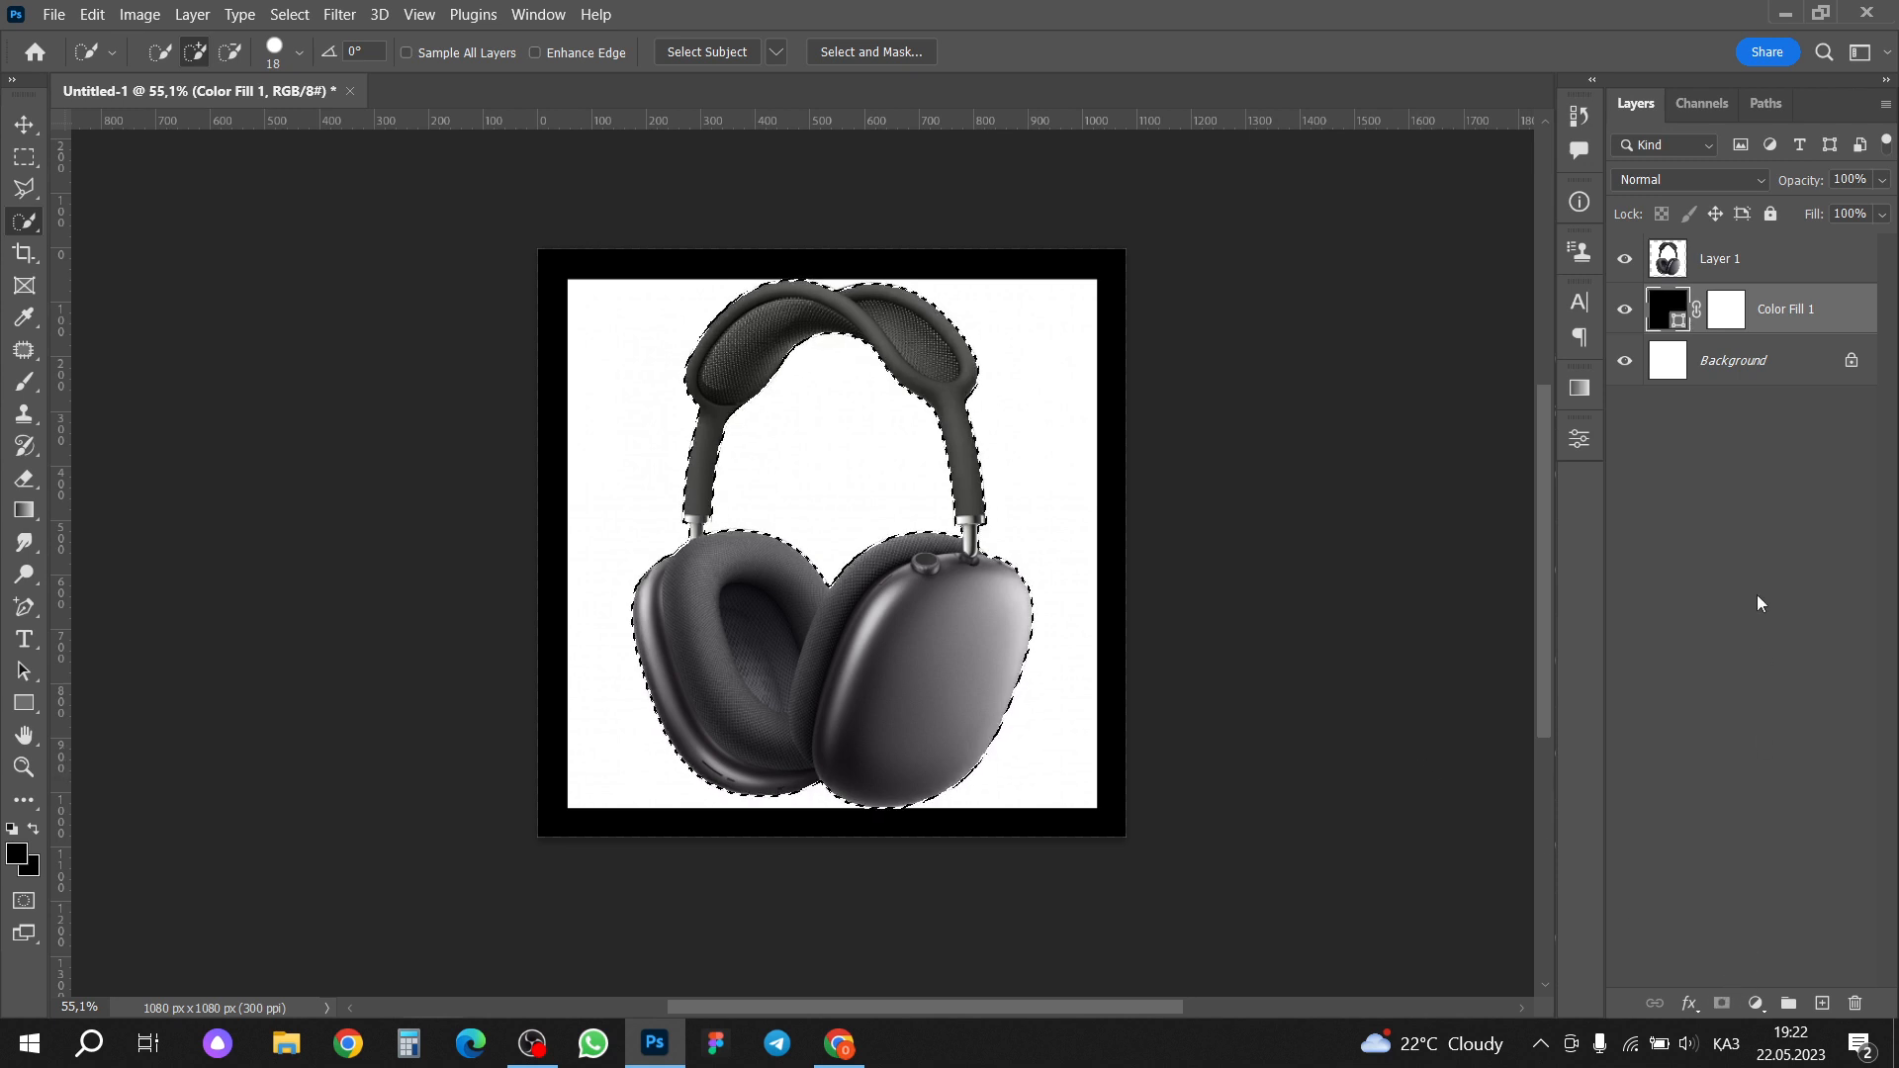
click(1751, 259)
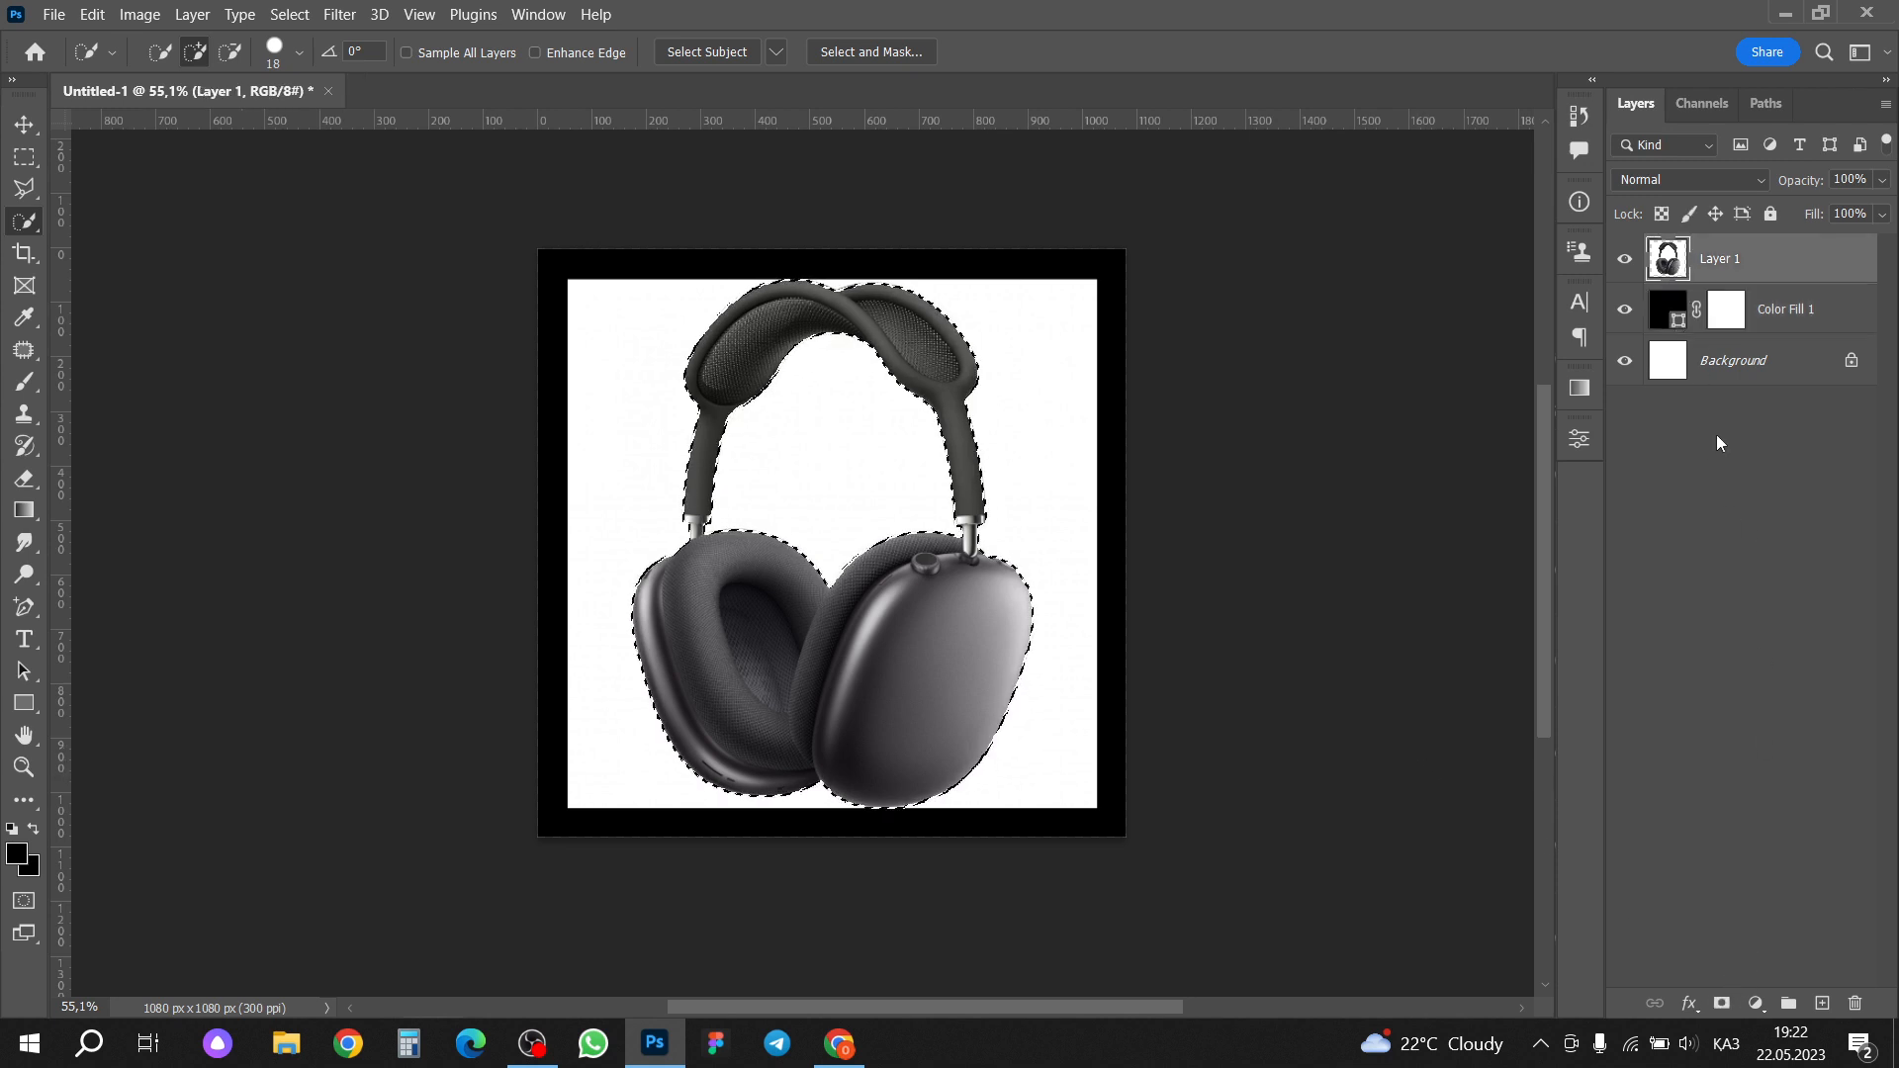
click(1723, 1006)
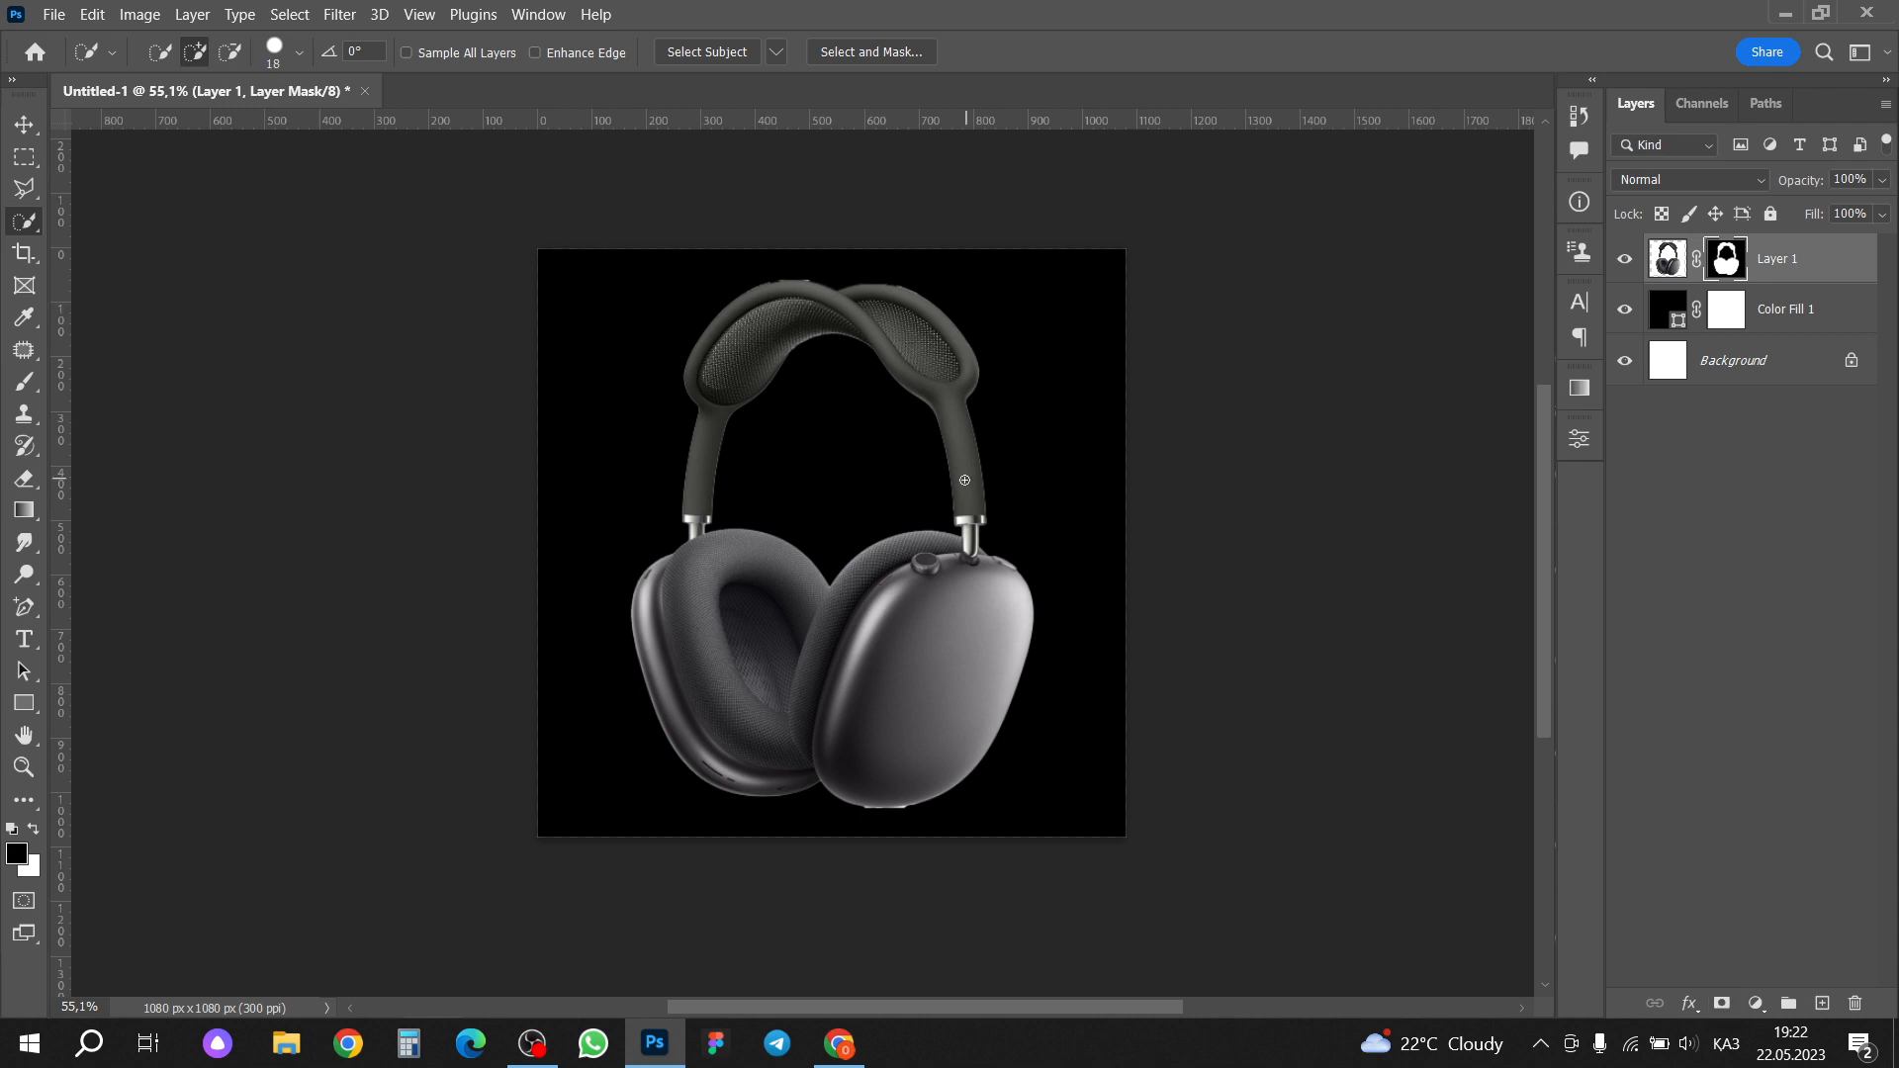
key(v)
mouse_move(908, 372)
mouse_down()
mouse_move(878, 301)
mouse_move(890, 386)
mouse_up()
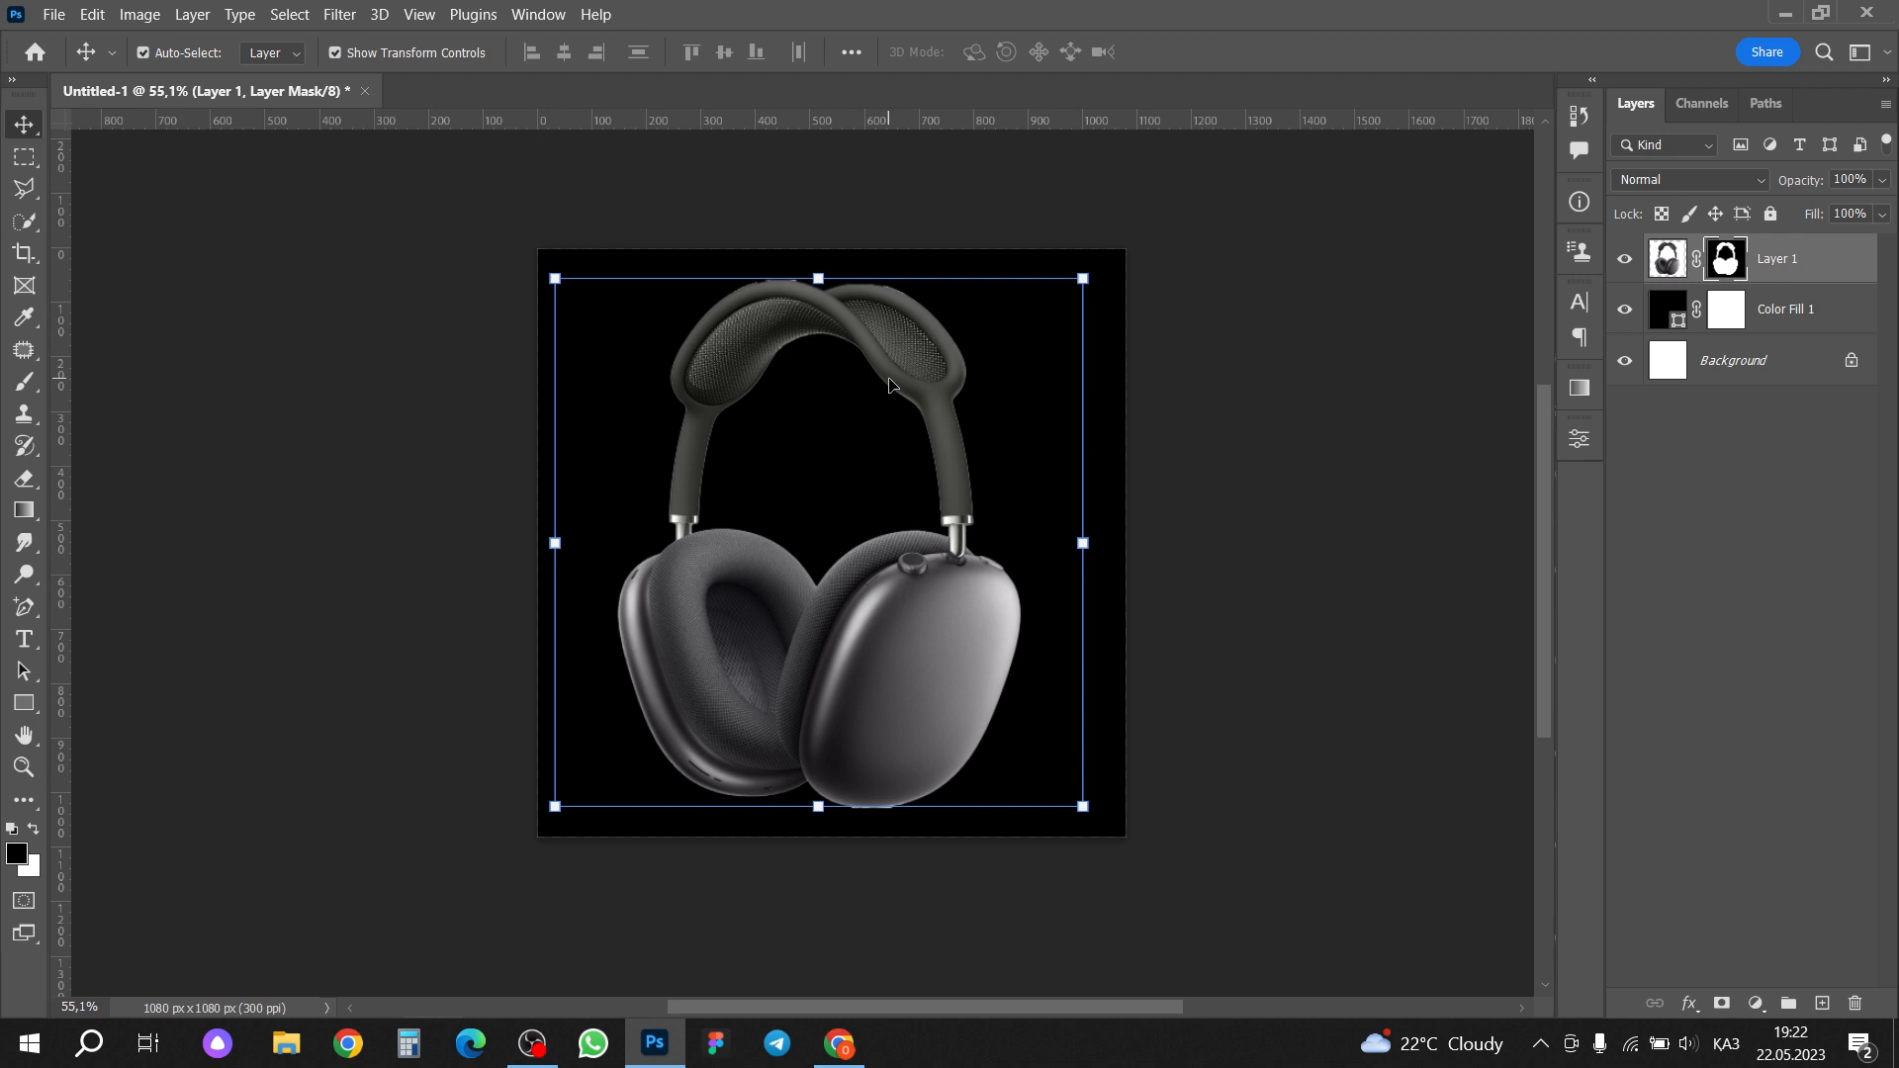
Step: Undo the headphones' move, the layer mask and the selection on Layer 1
key(ctrl+z)
key(ctrl+z)
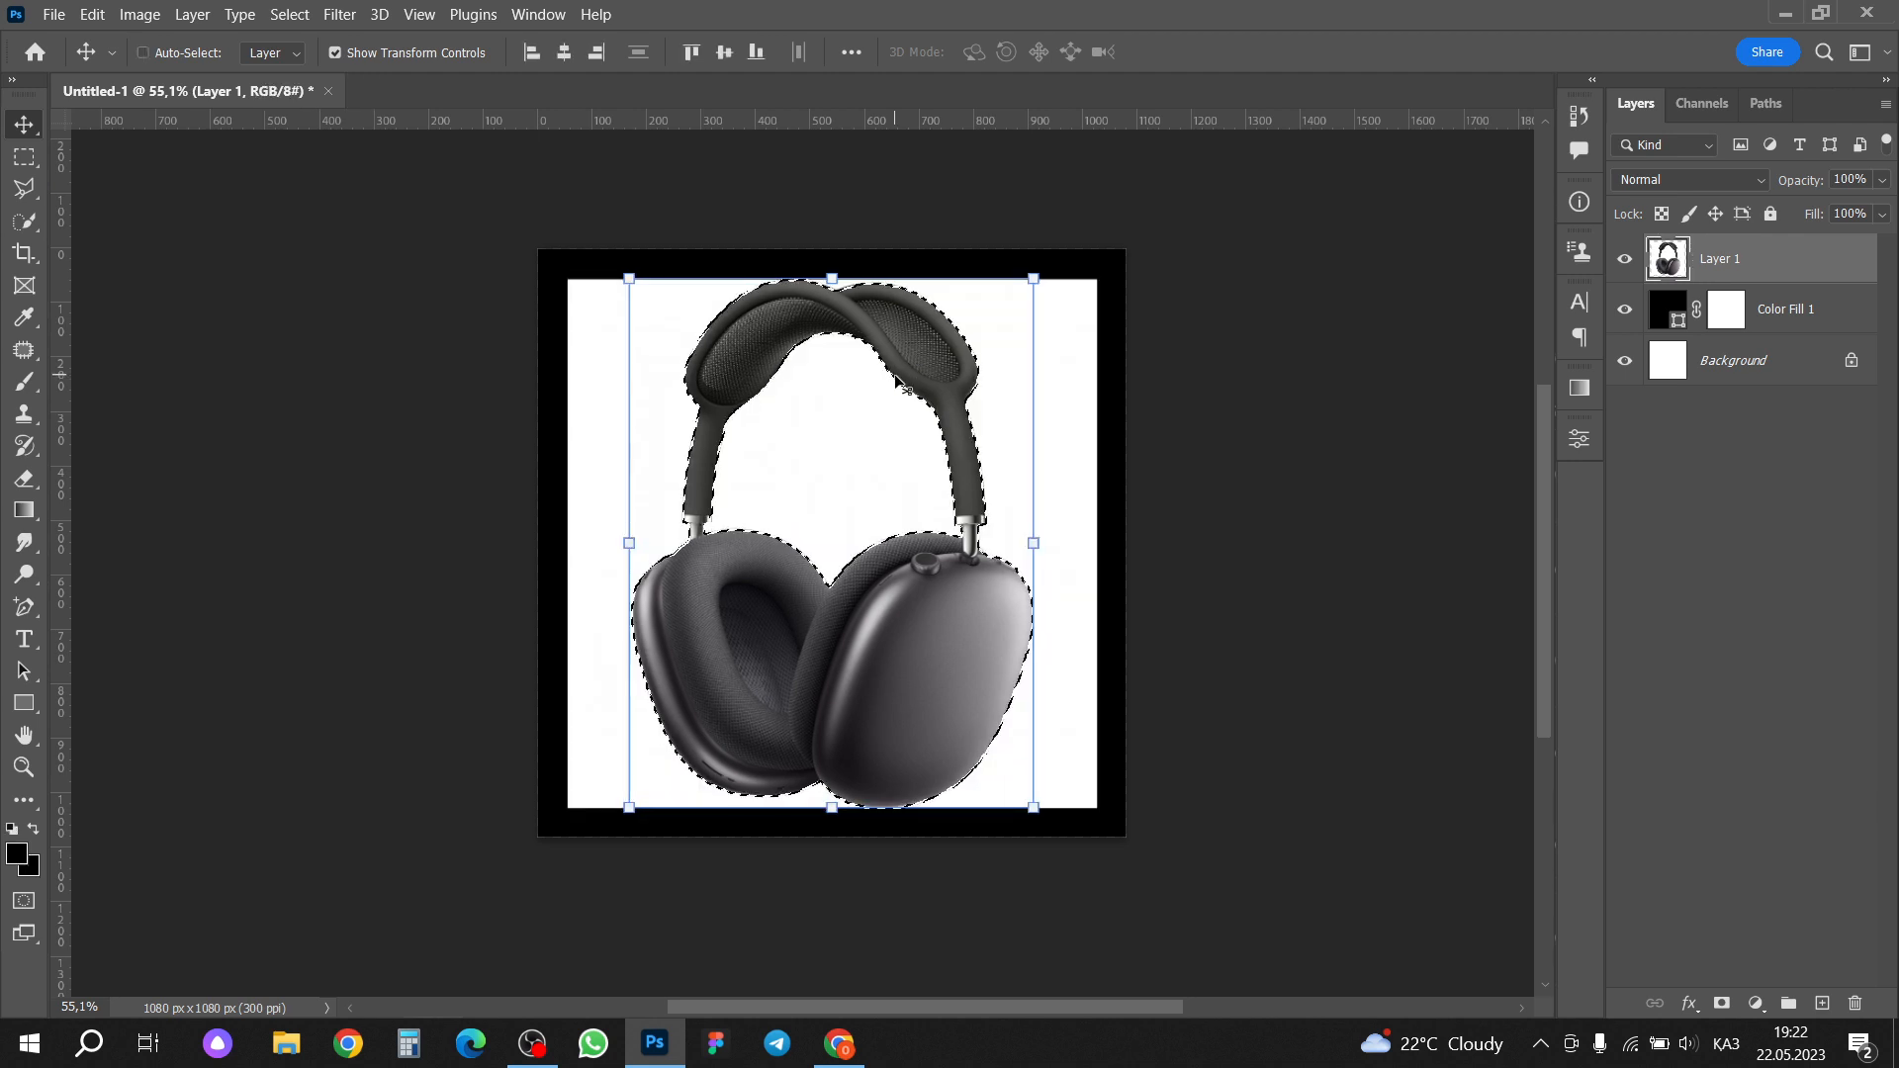
key(ctrl+z)
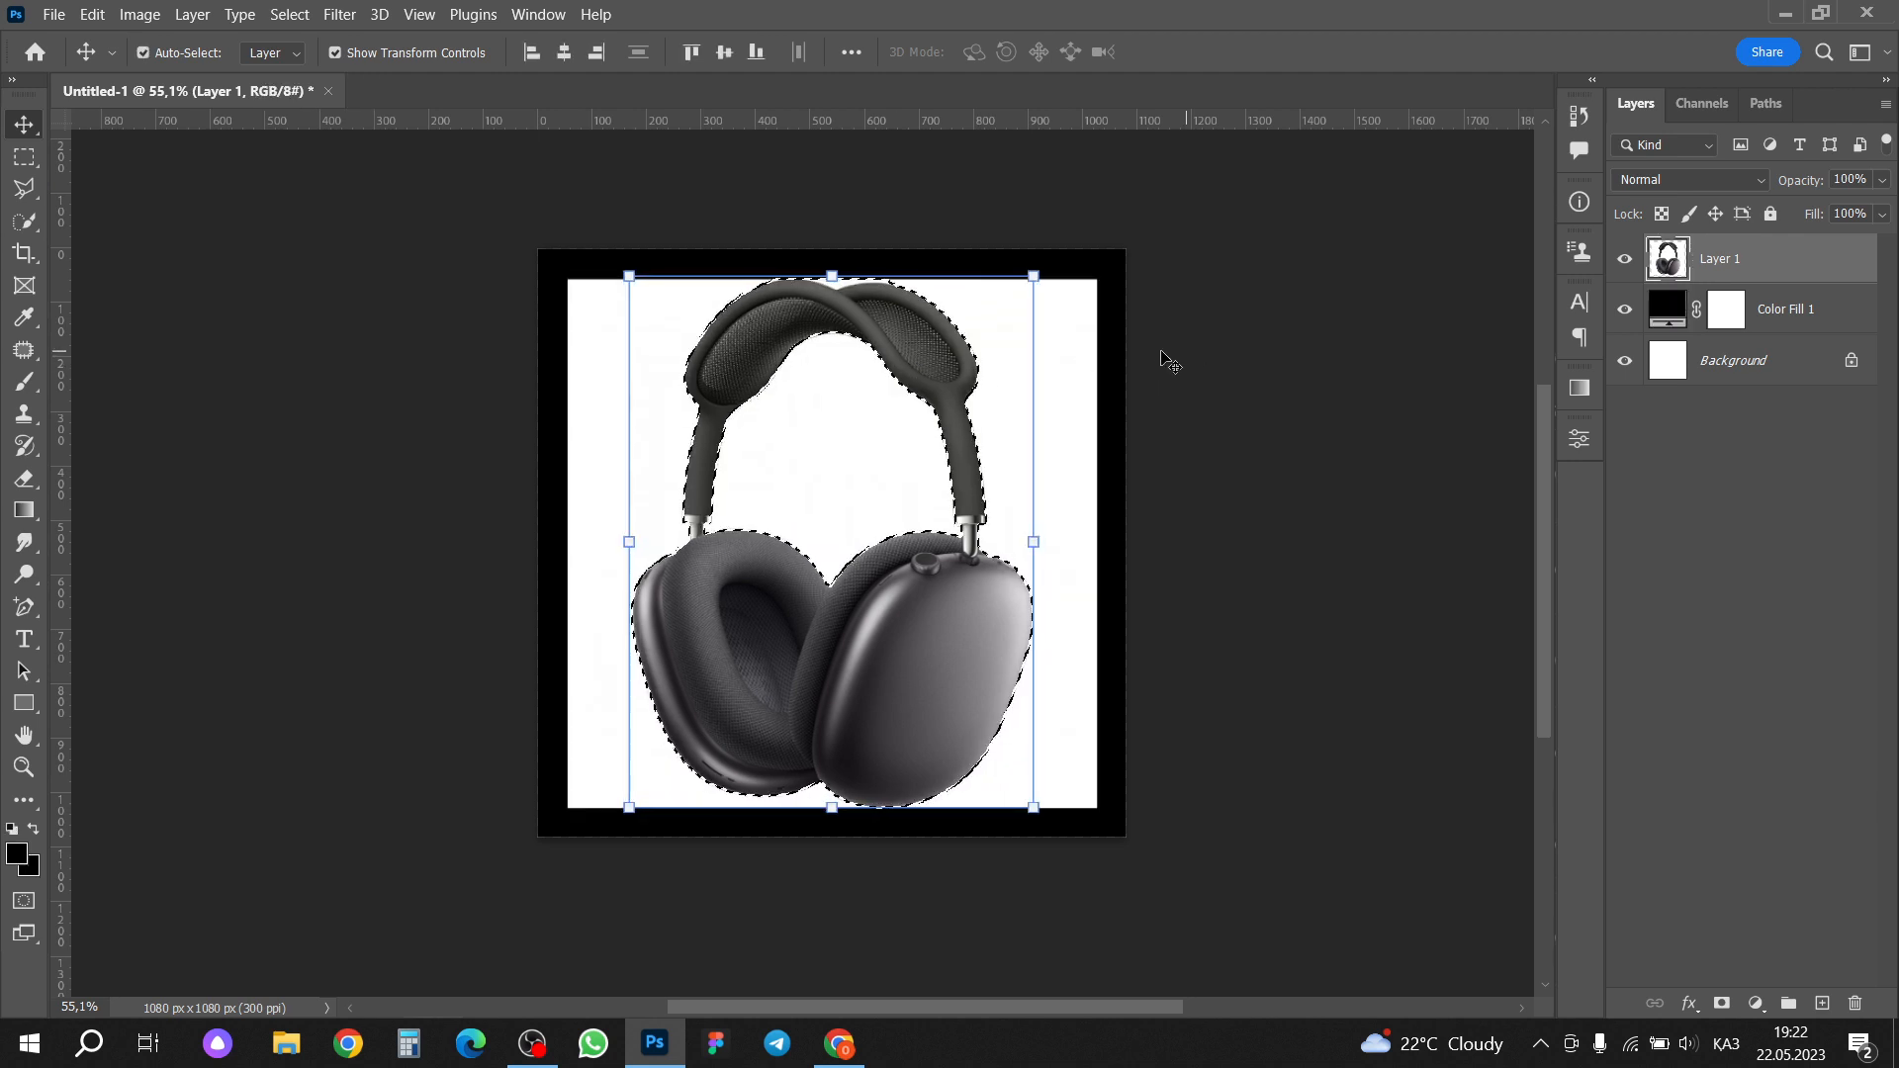
key(ctrl+z)
click(1187, 394)
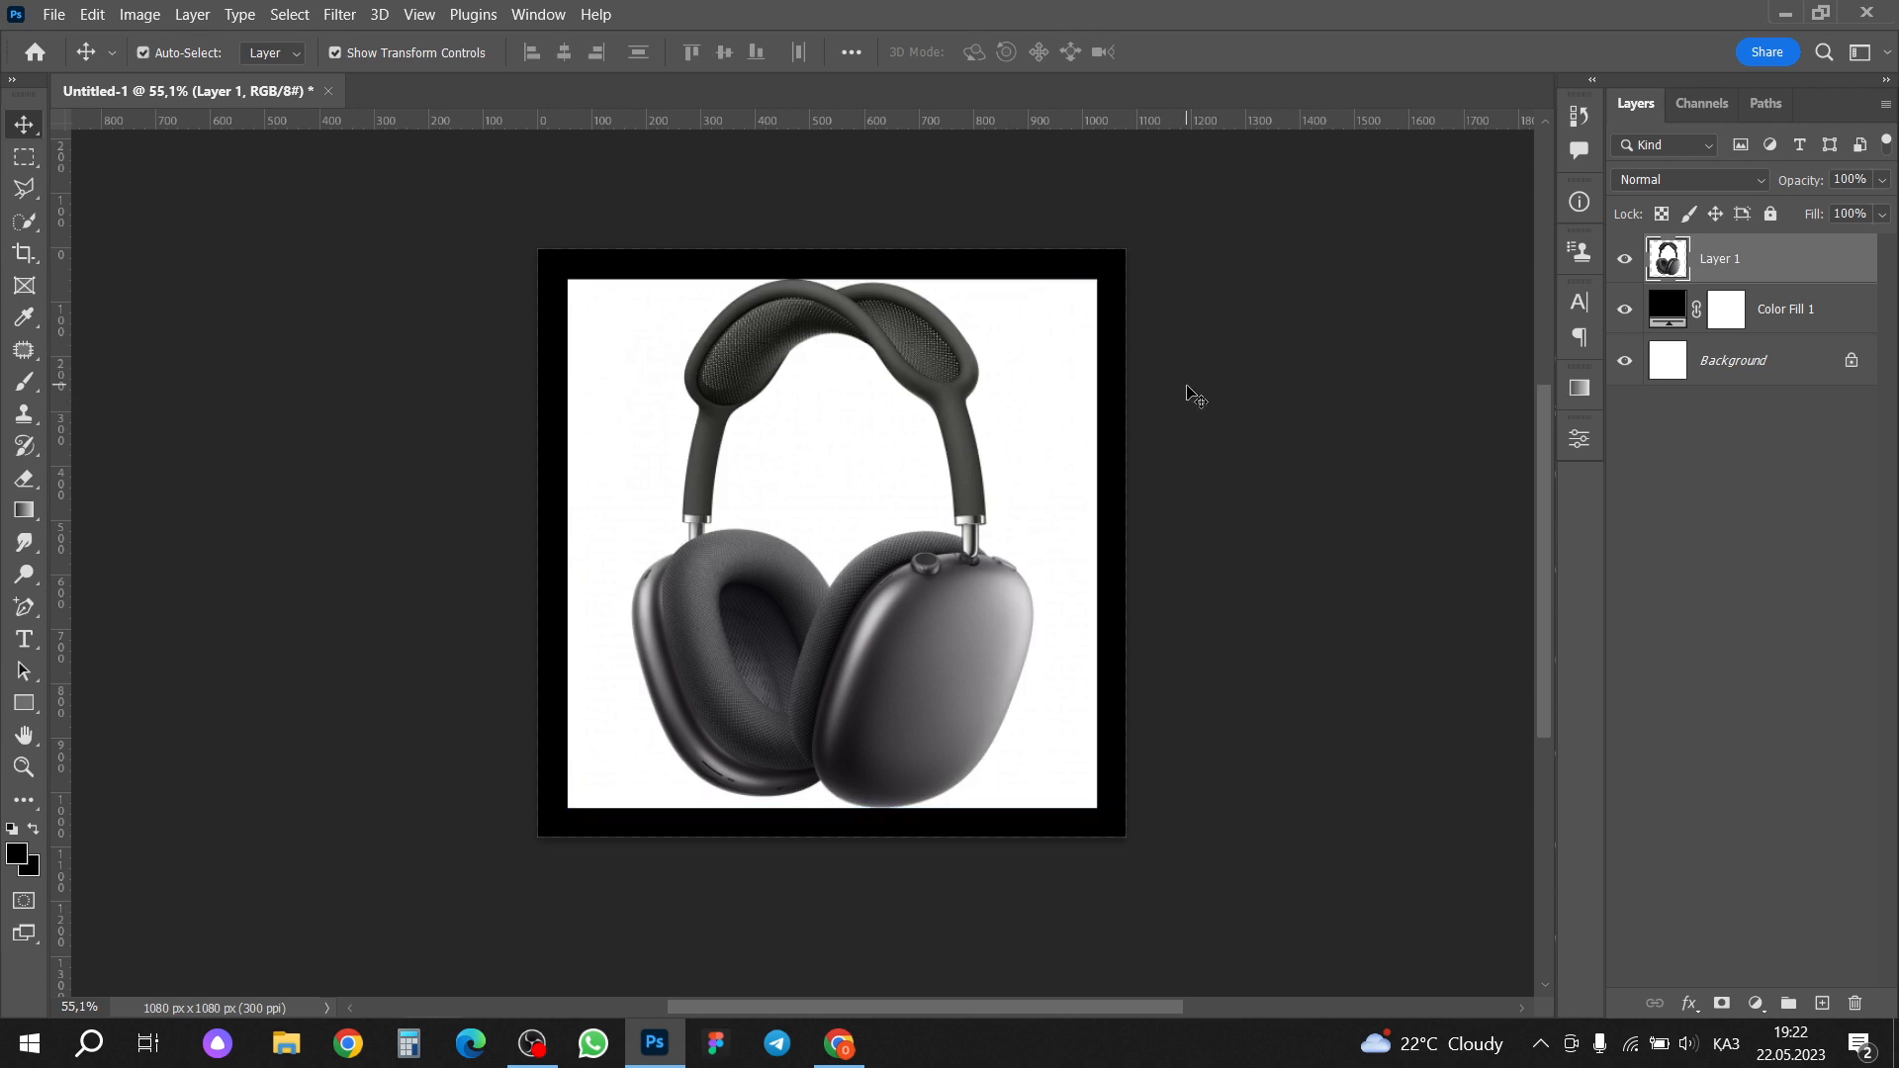
Step: Select Layer 1's white background on both sides of the headphones and inside the headband with the Magic Wand tool
scroll(904, 405, up, 3)
click(1666, 265)
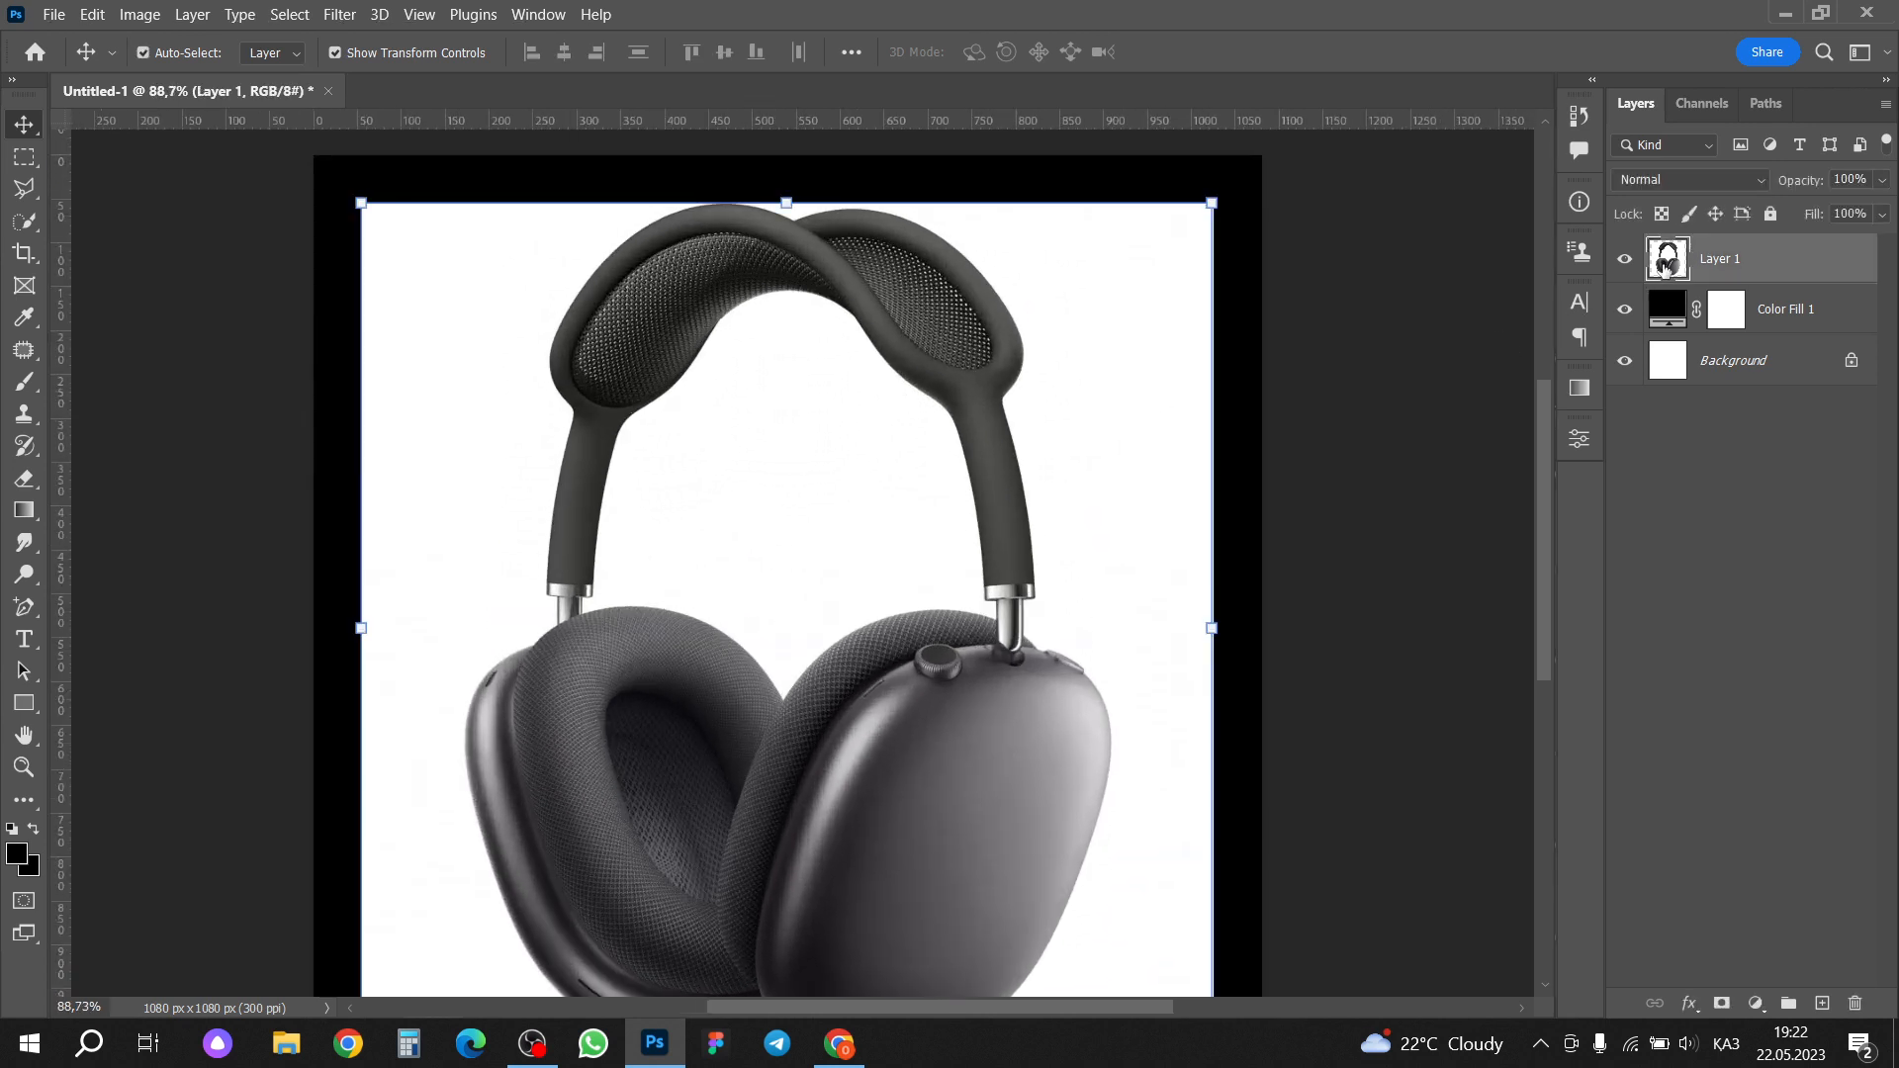
scroll(870, 433, down, 2)
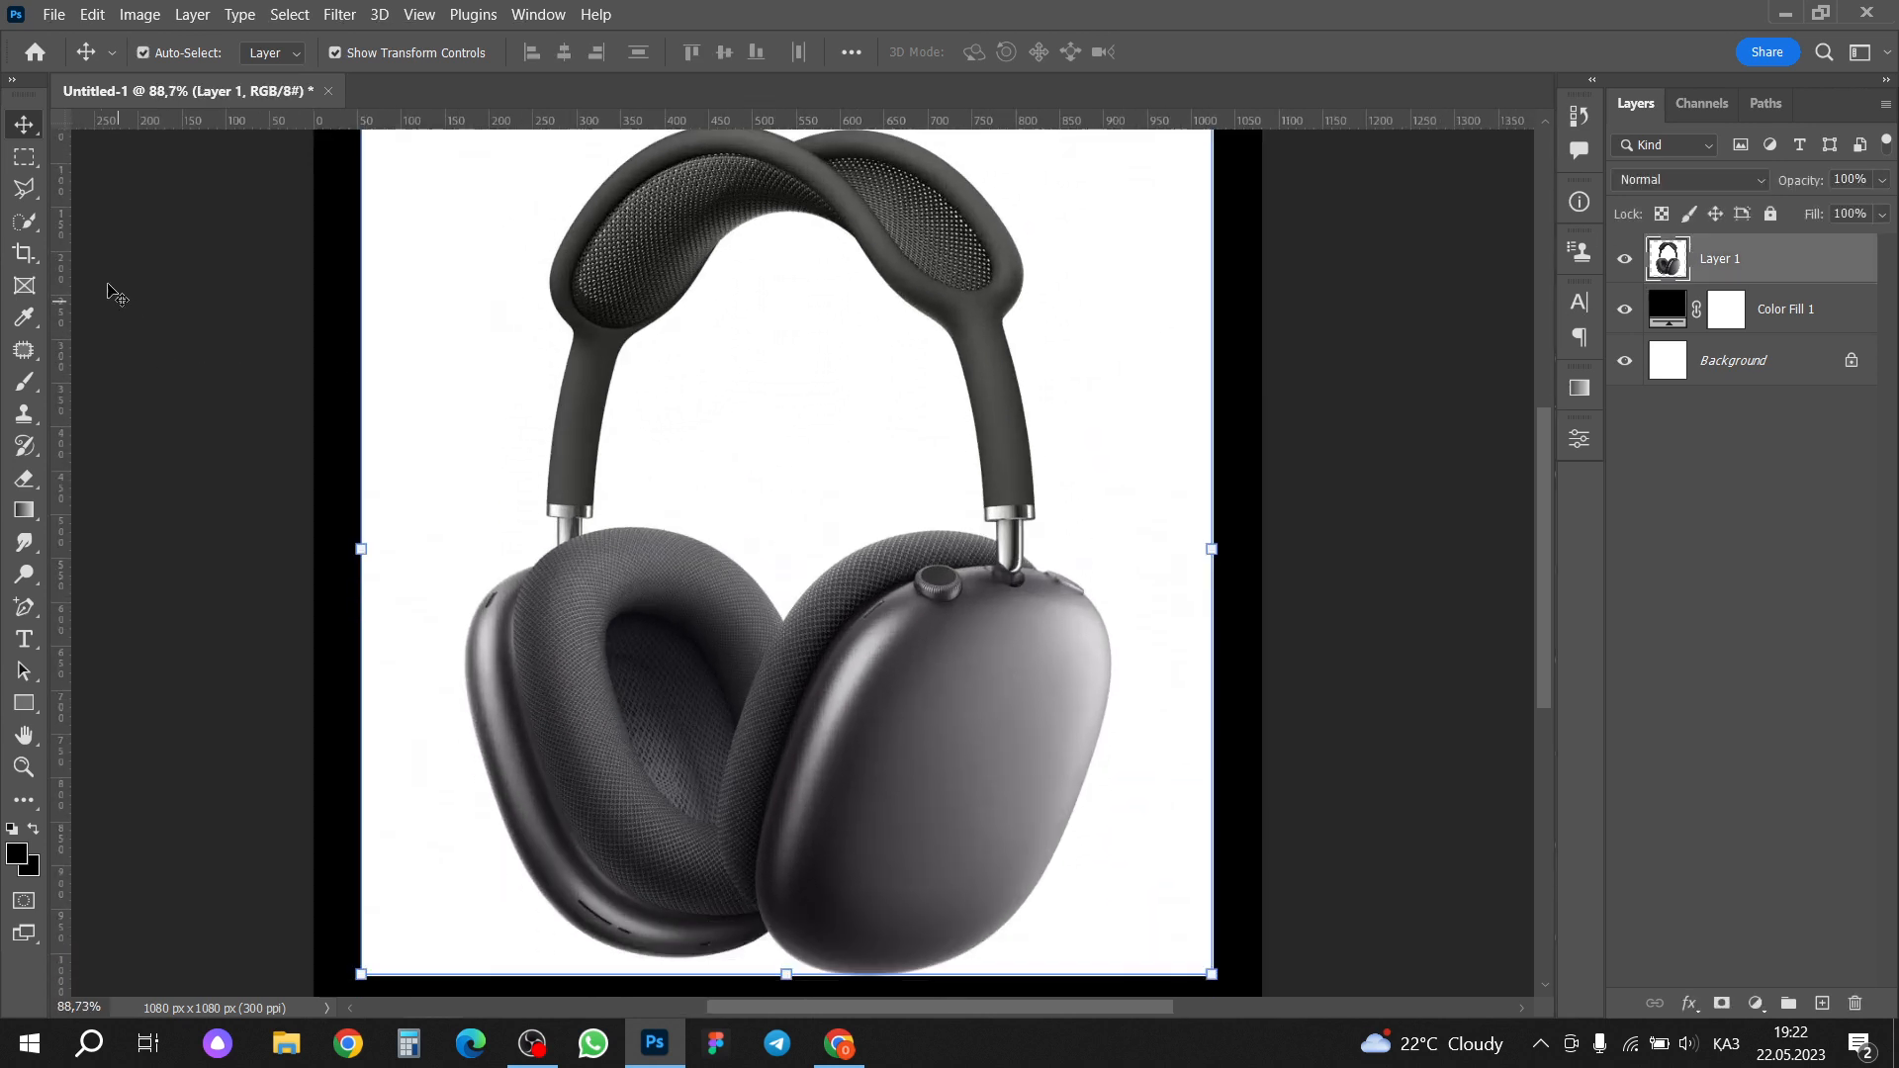
click(22, 230)
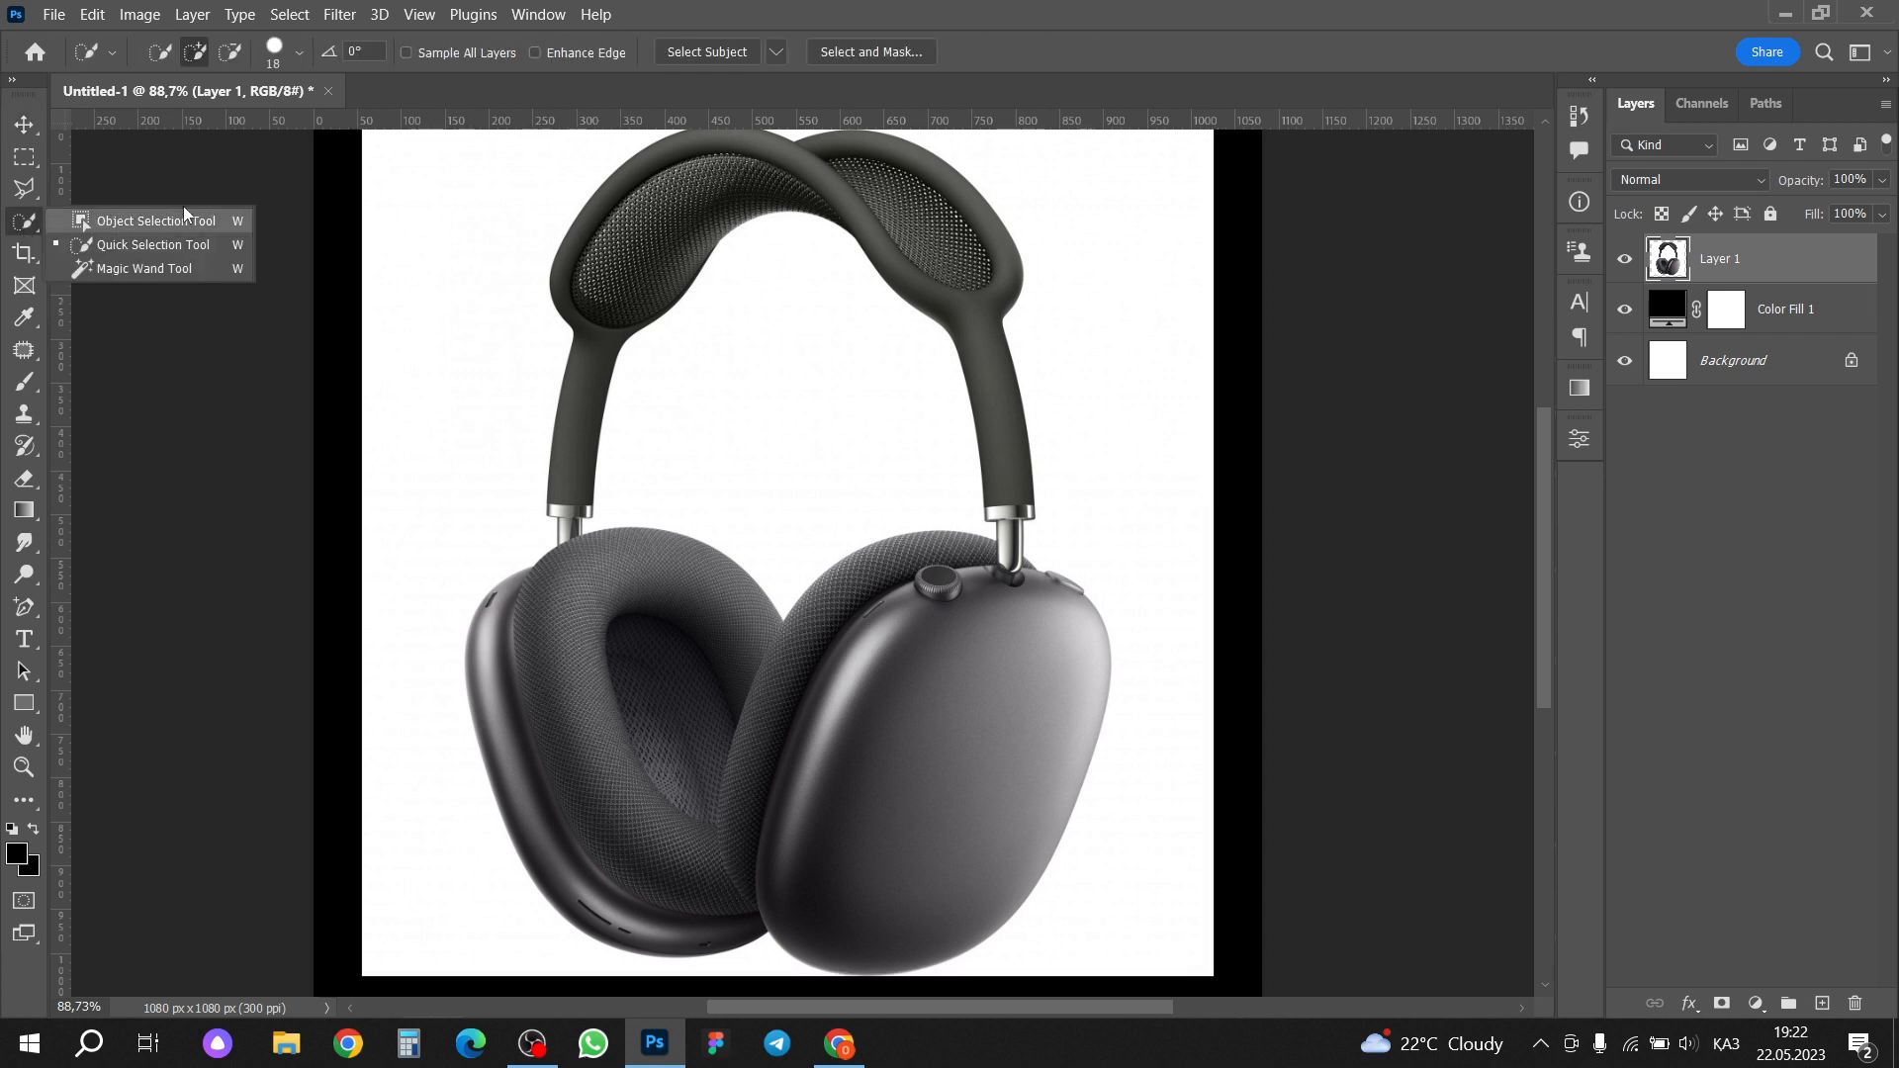
click(184, 273)
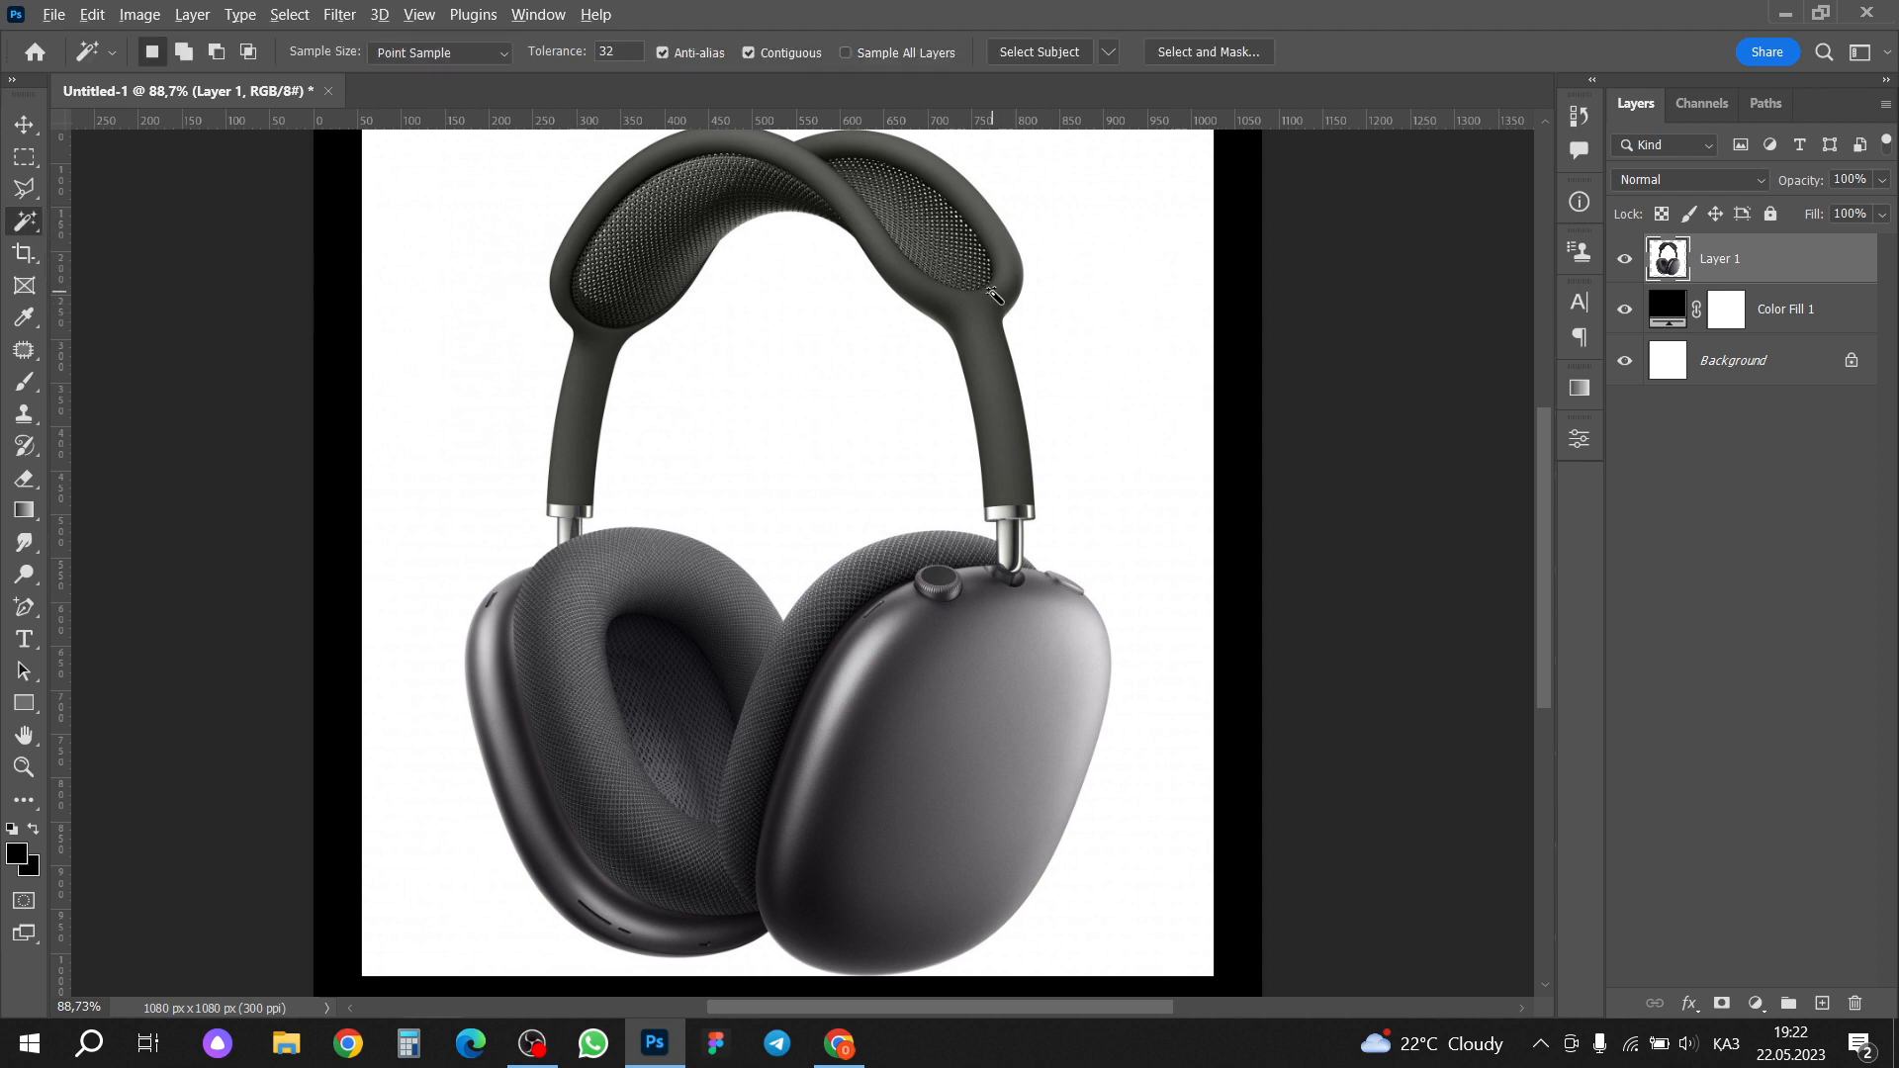
scroll(991, 293, down, 1)
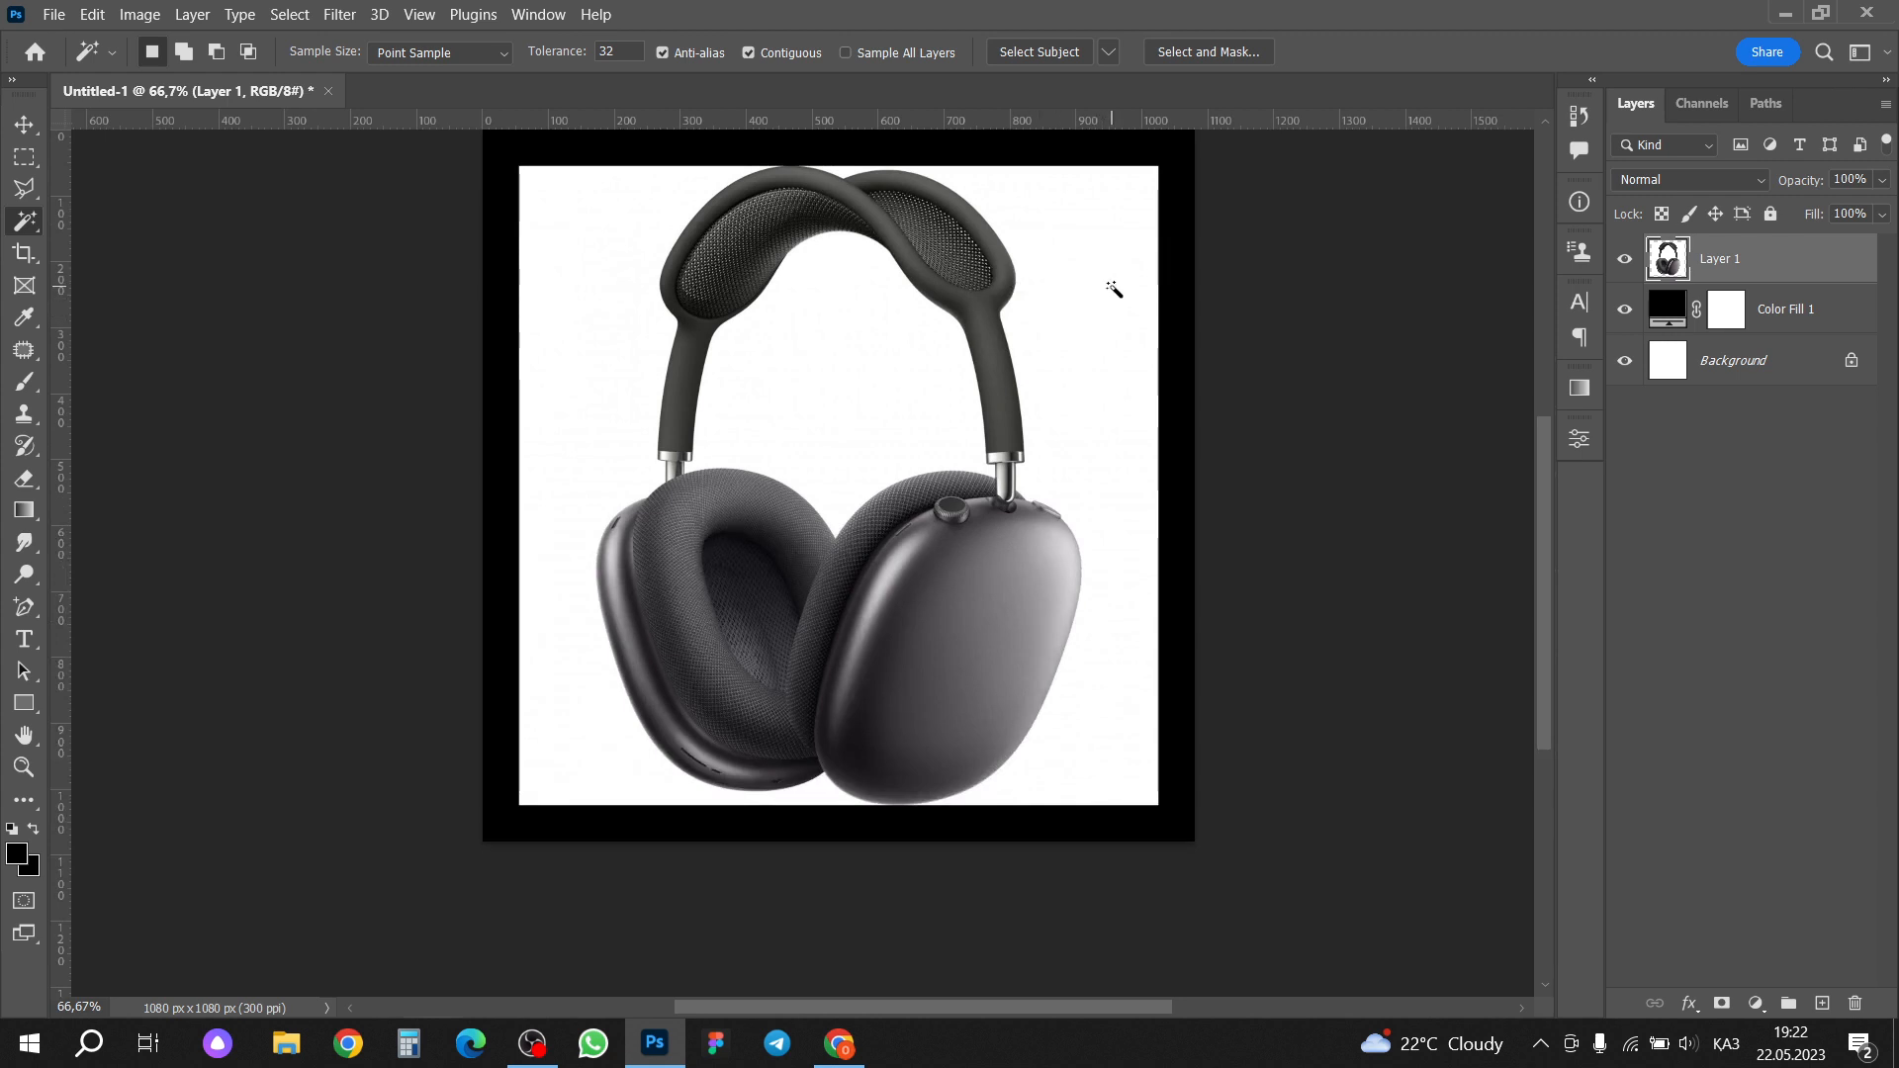
scroll(1127, 301, up, 1)
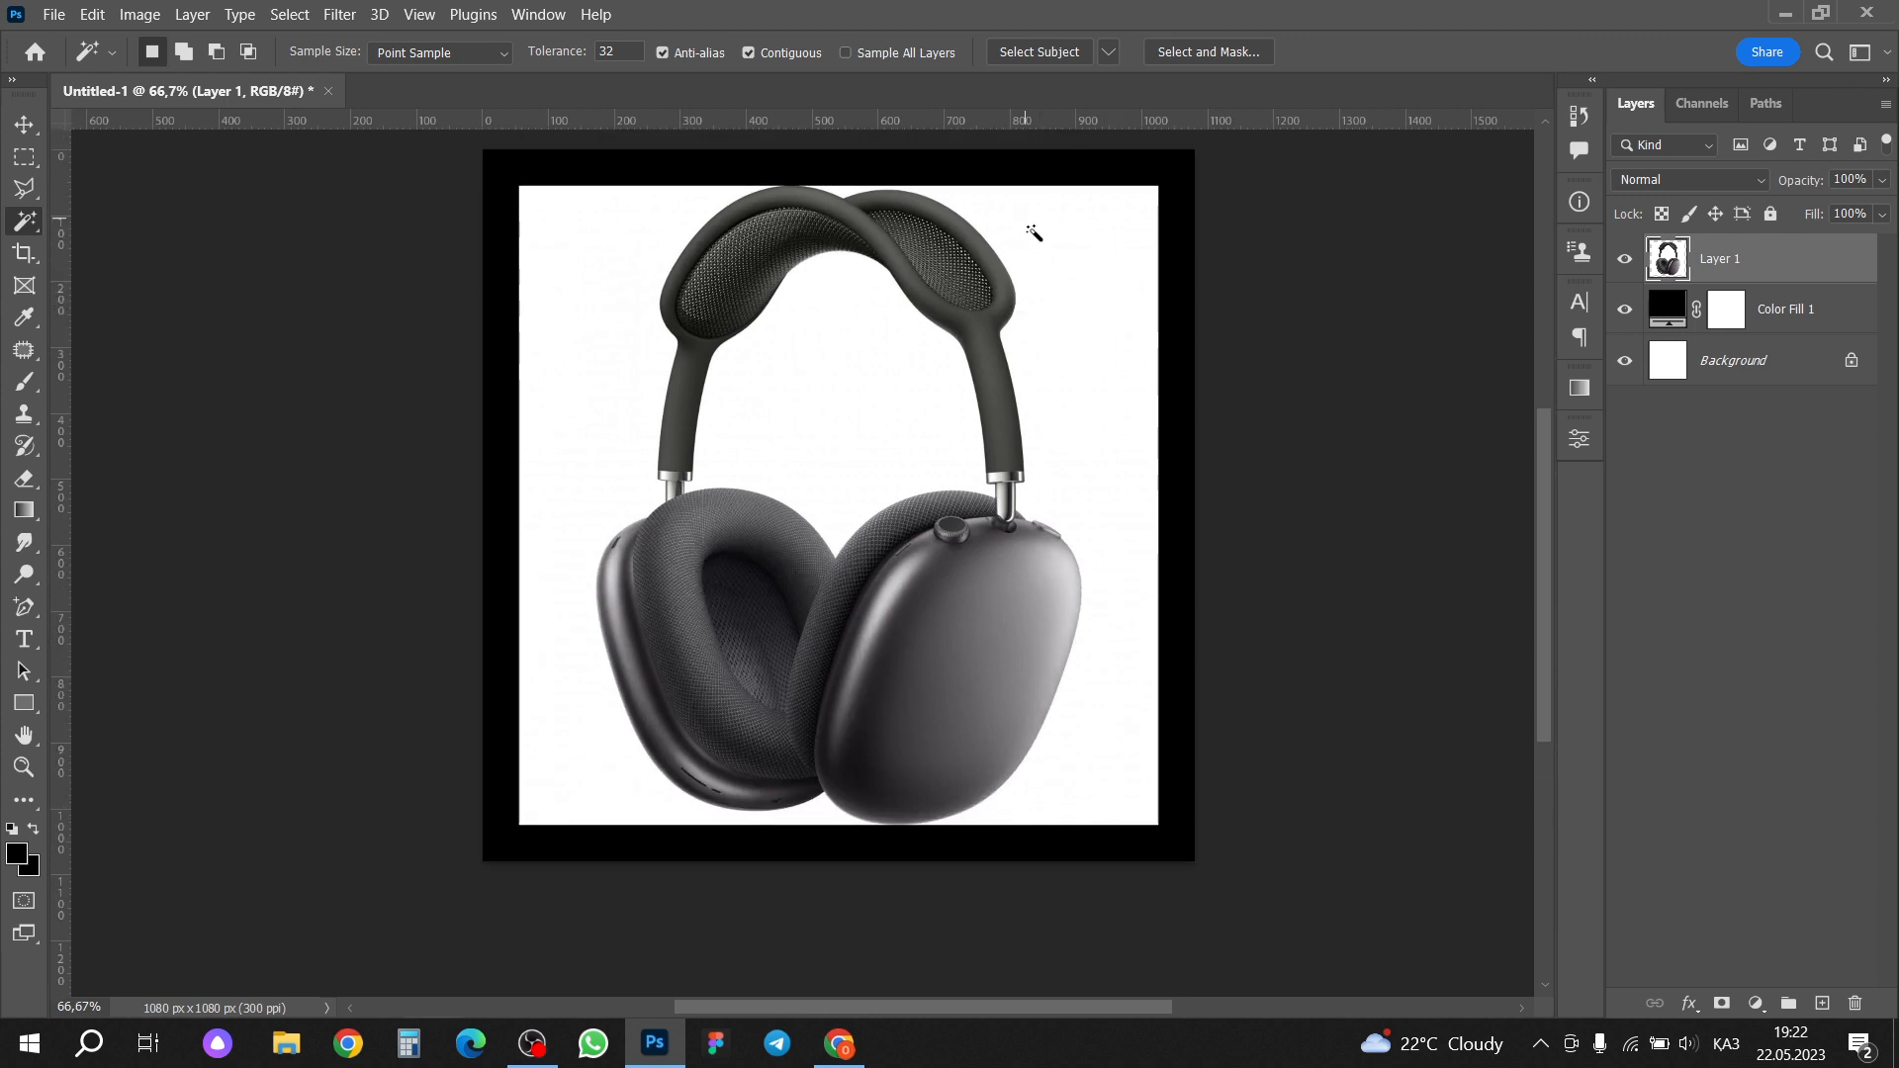
click(1117, 297)
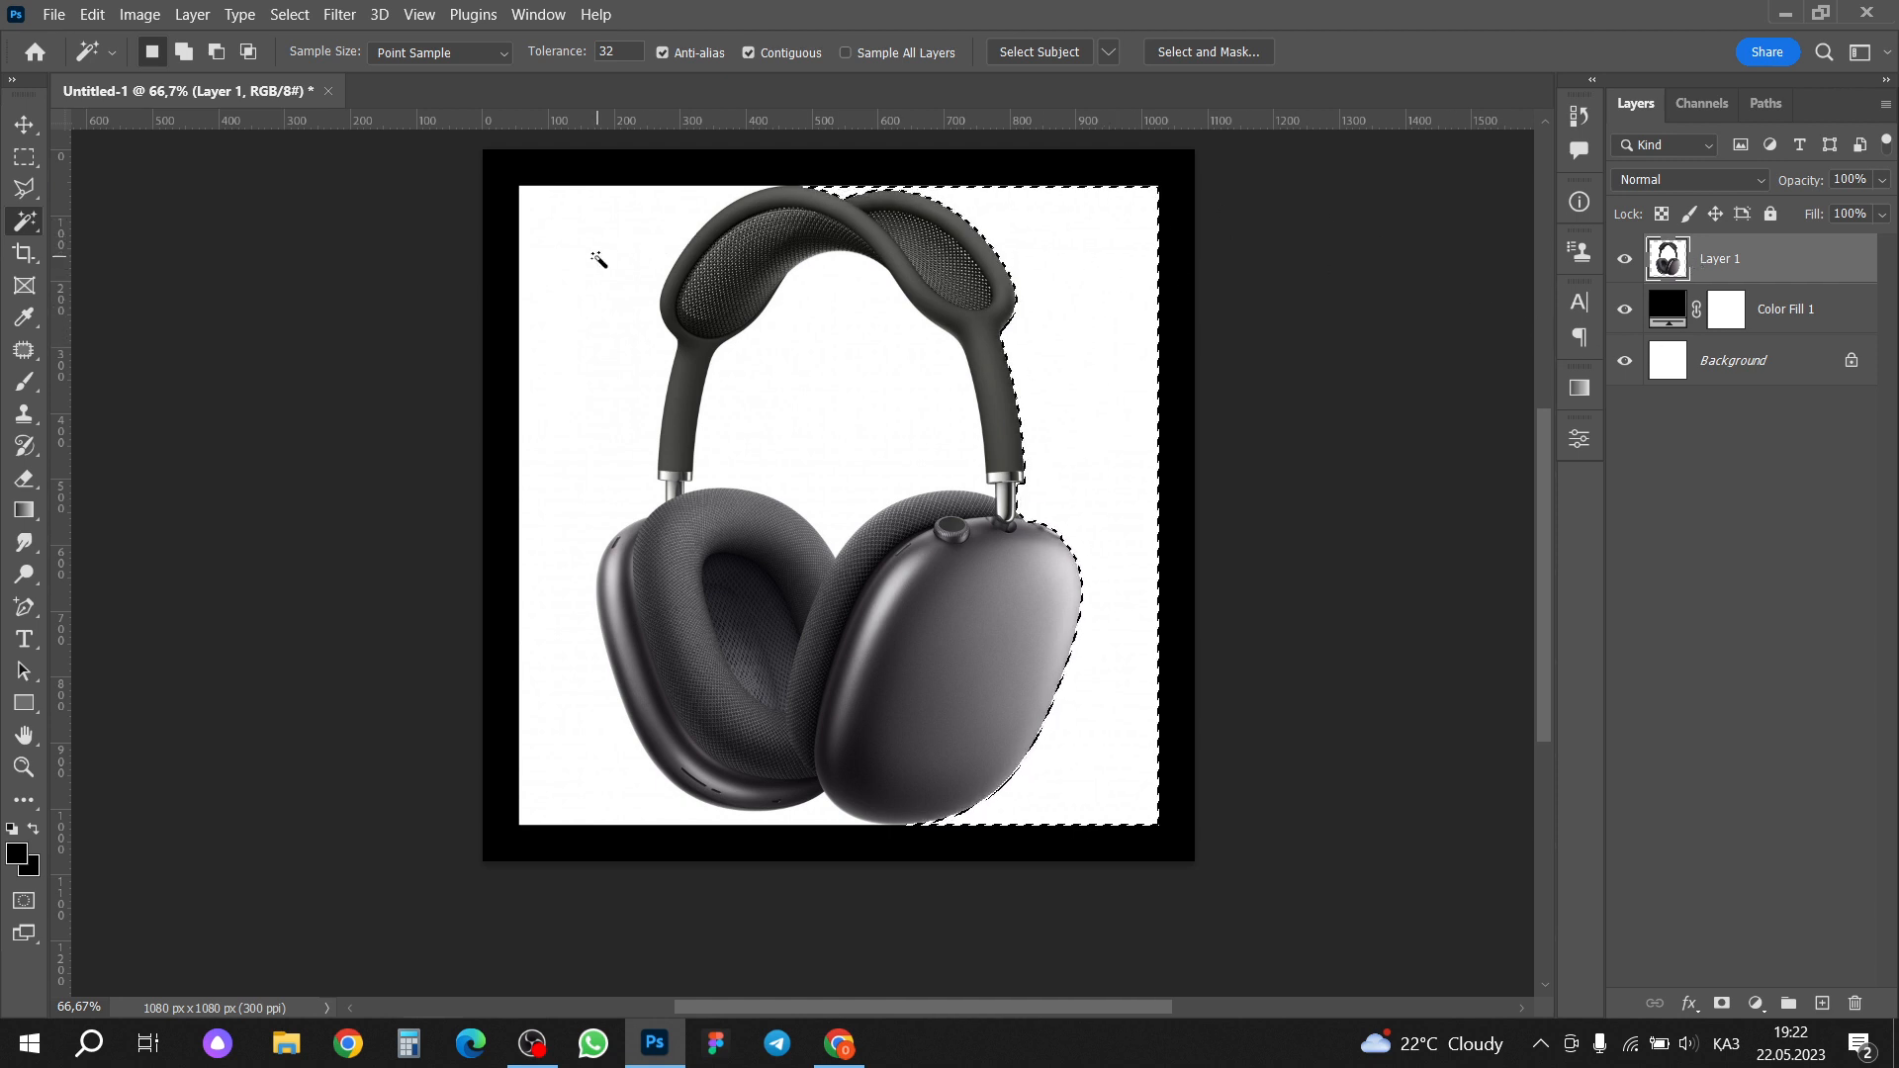
click(596, 287)
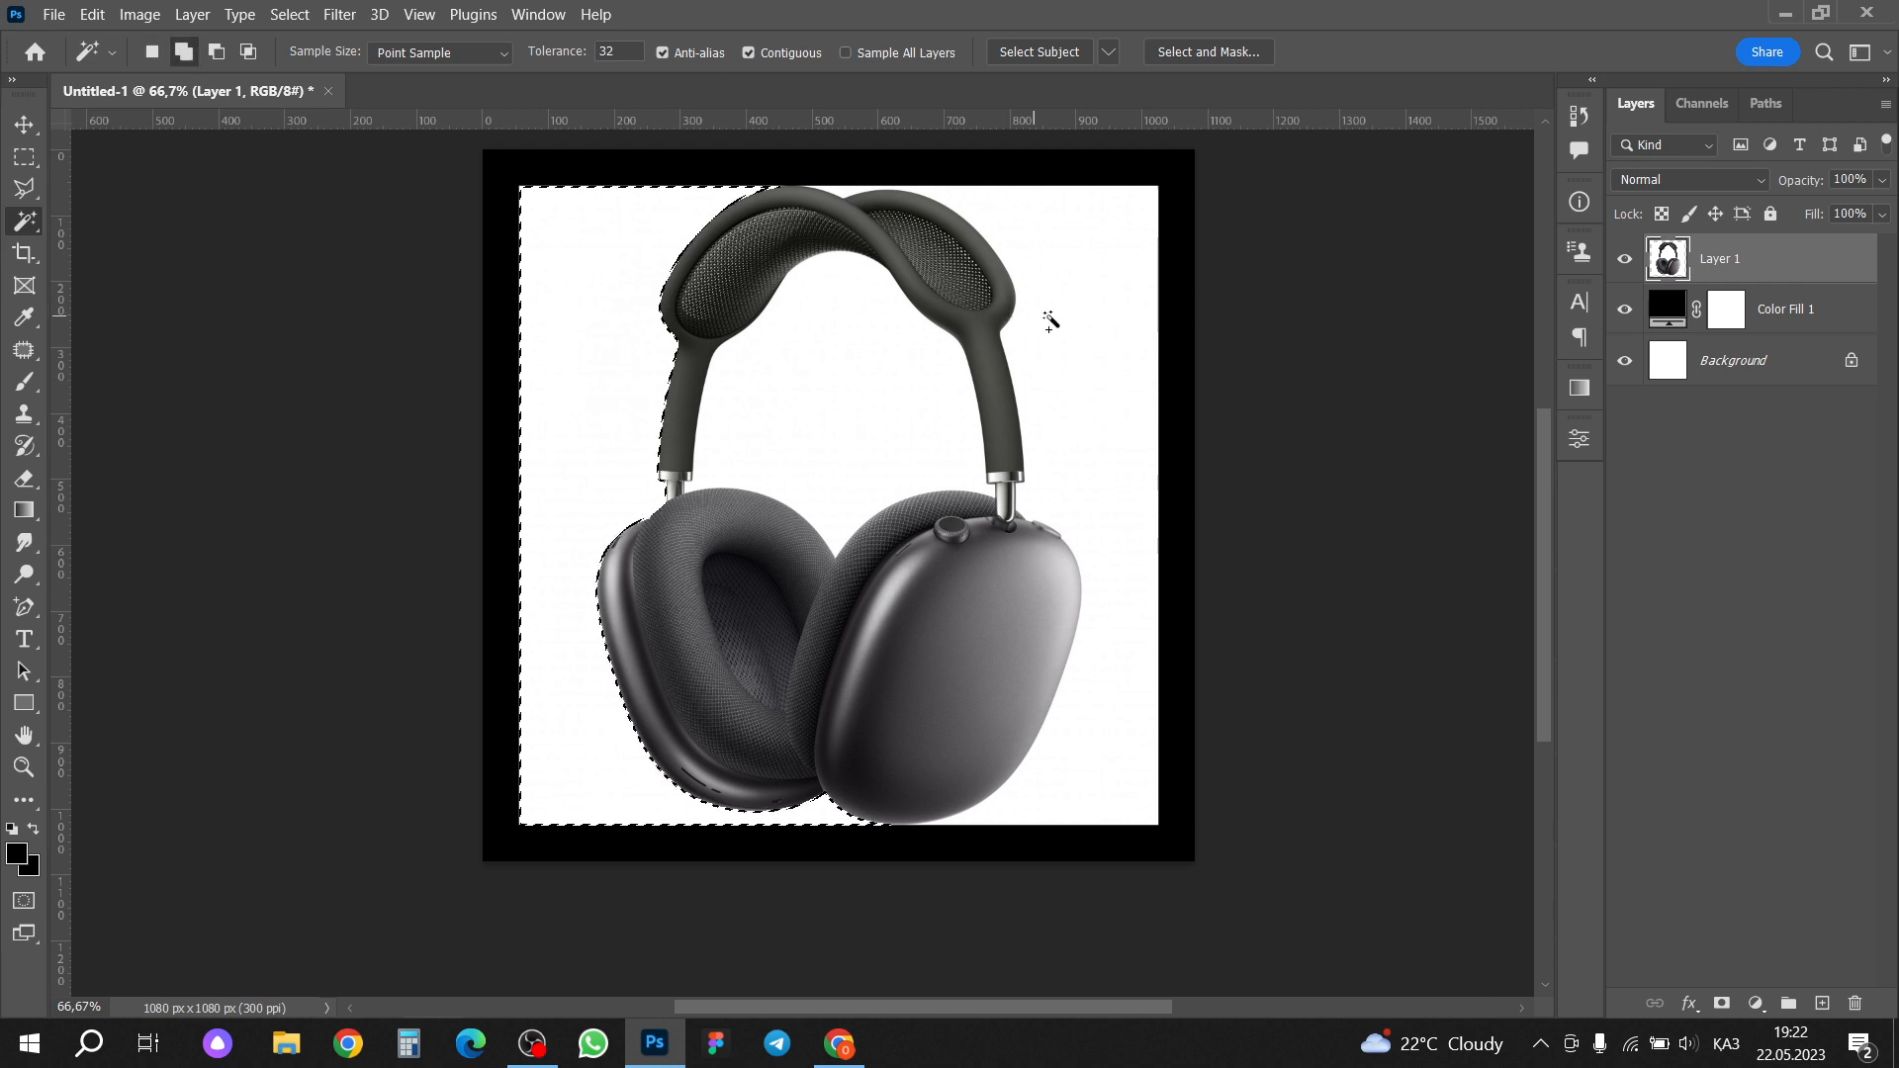
shift+click(1101, 311)
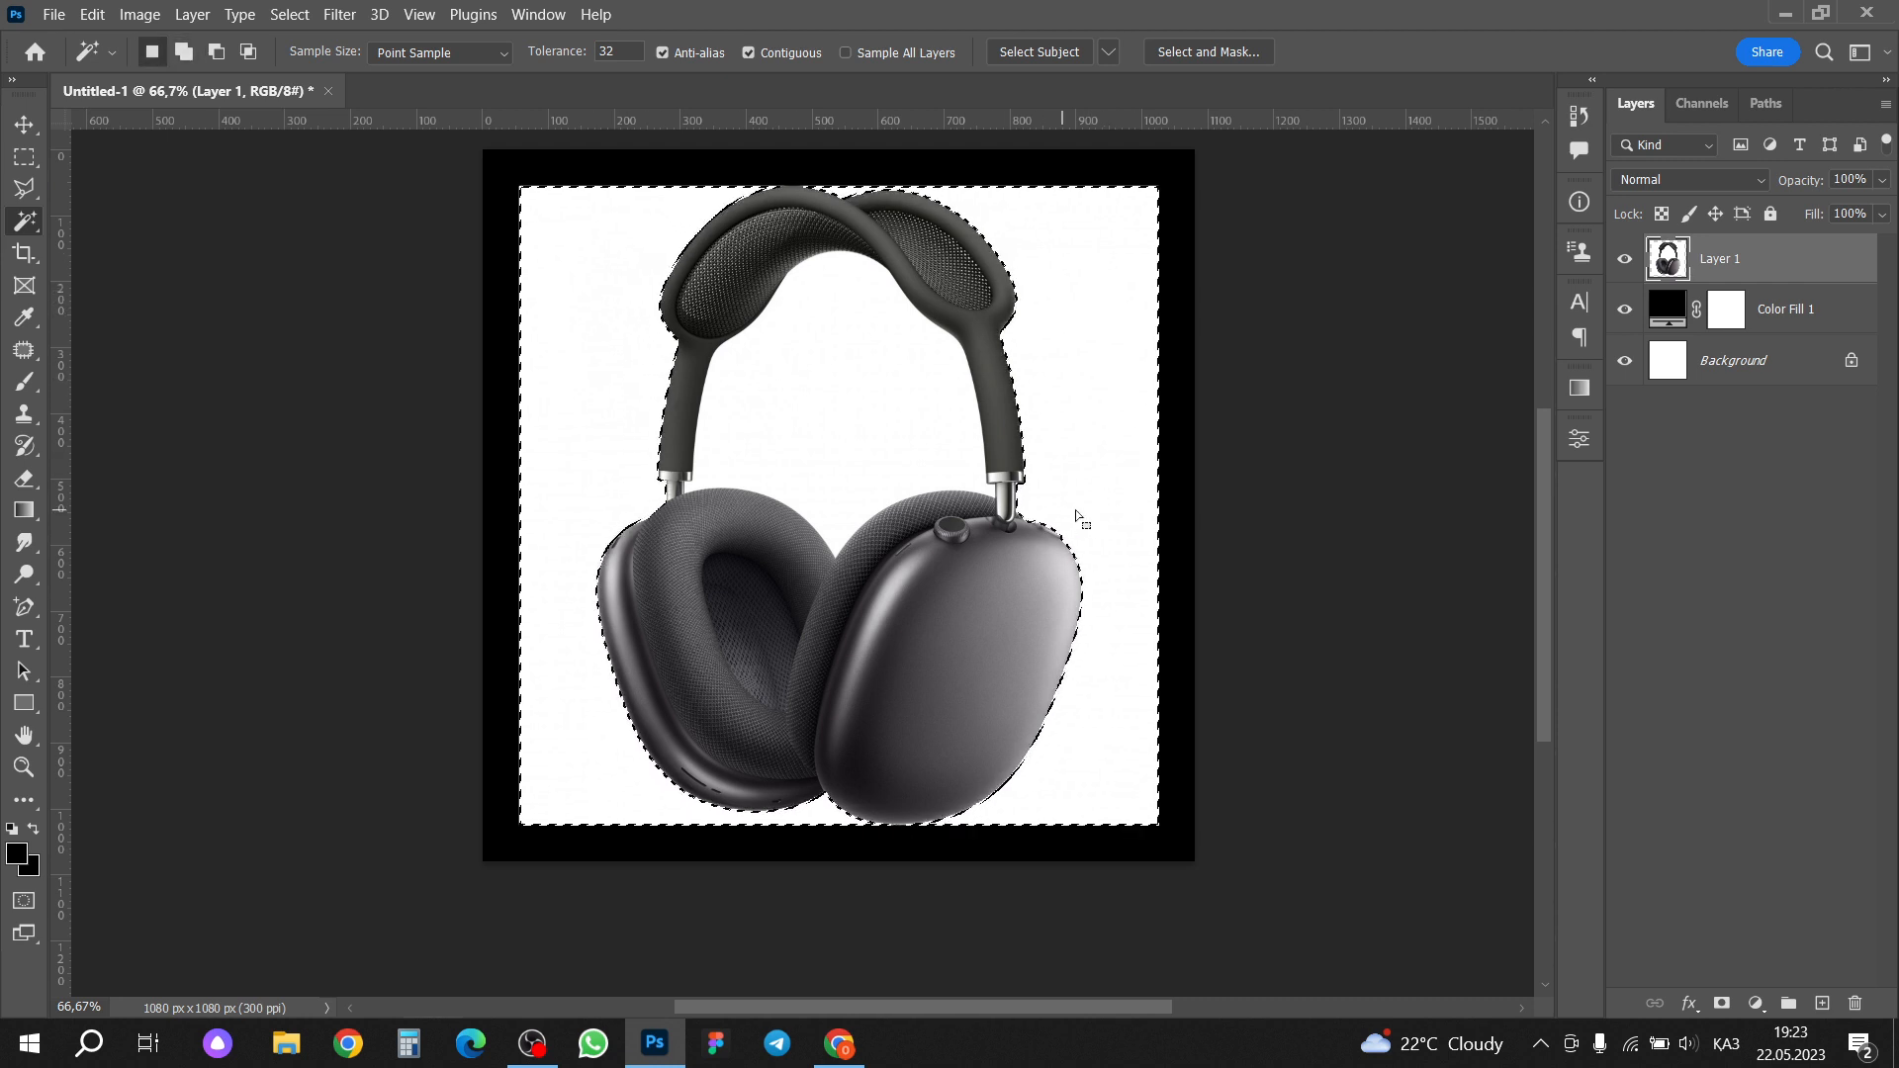
shift+click(849, 373)
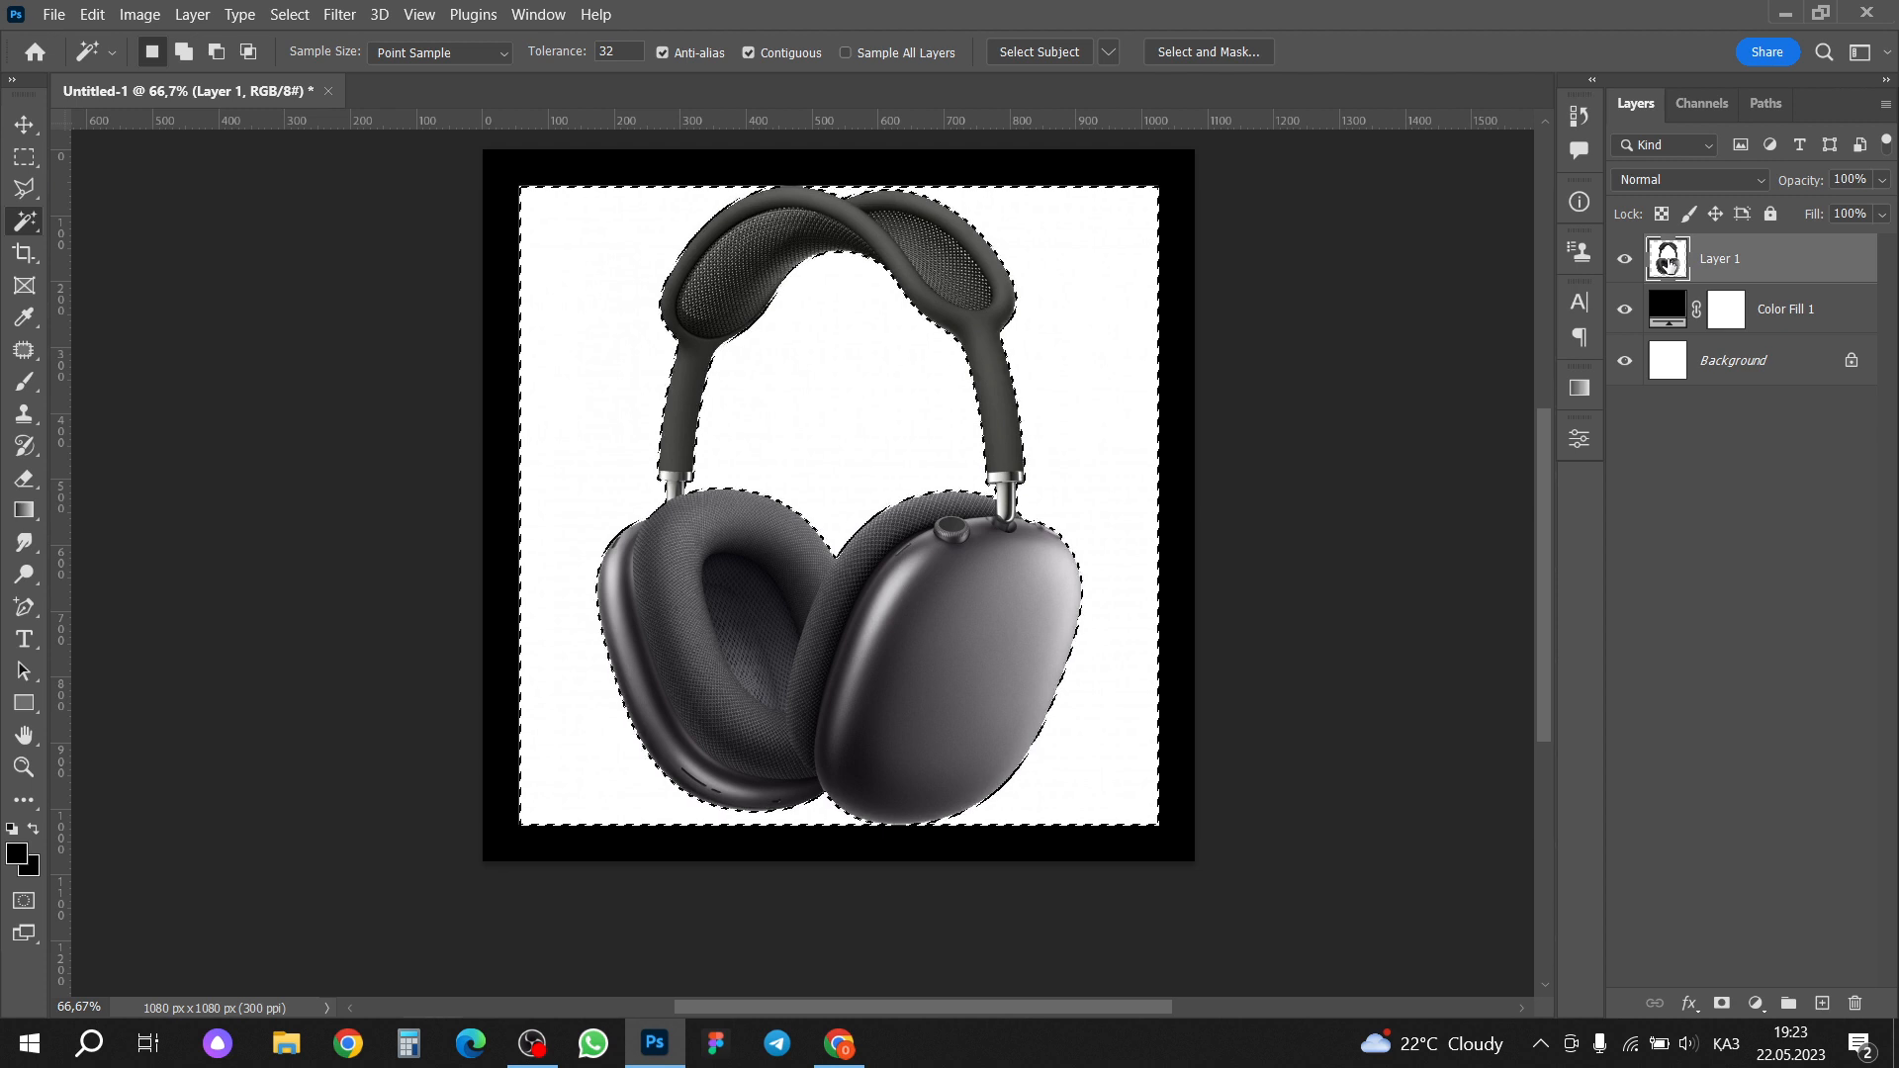
Step: Add a layer mask to Layer 1 from the background selection and invert it to reveal only the headphones
click(1722, 1003)
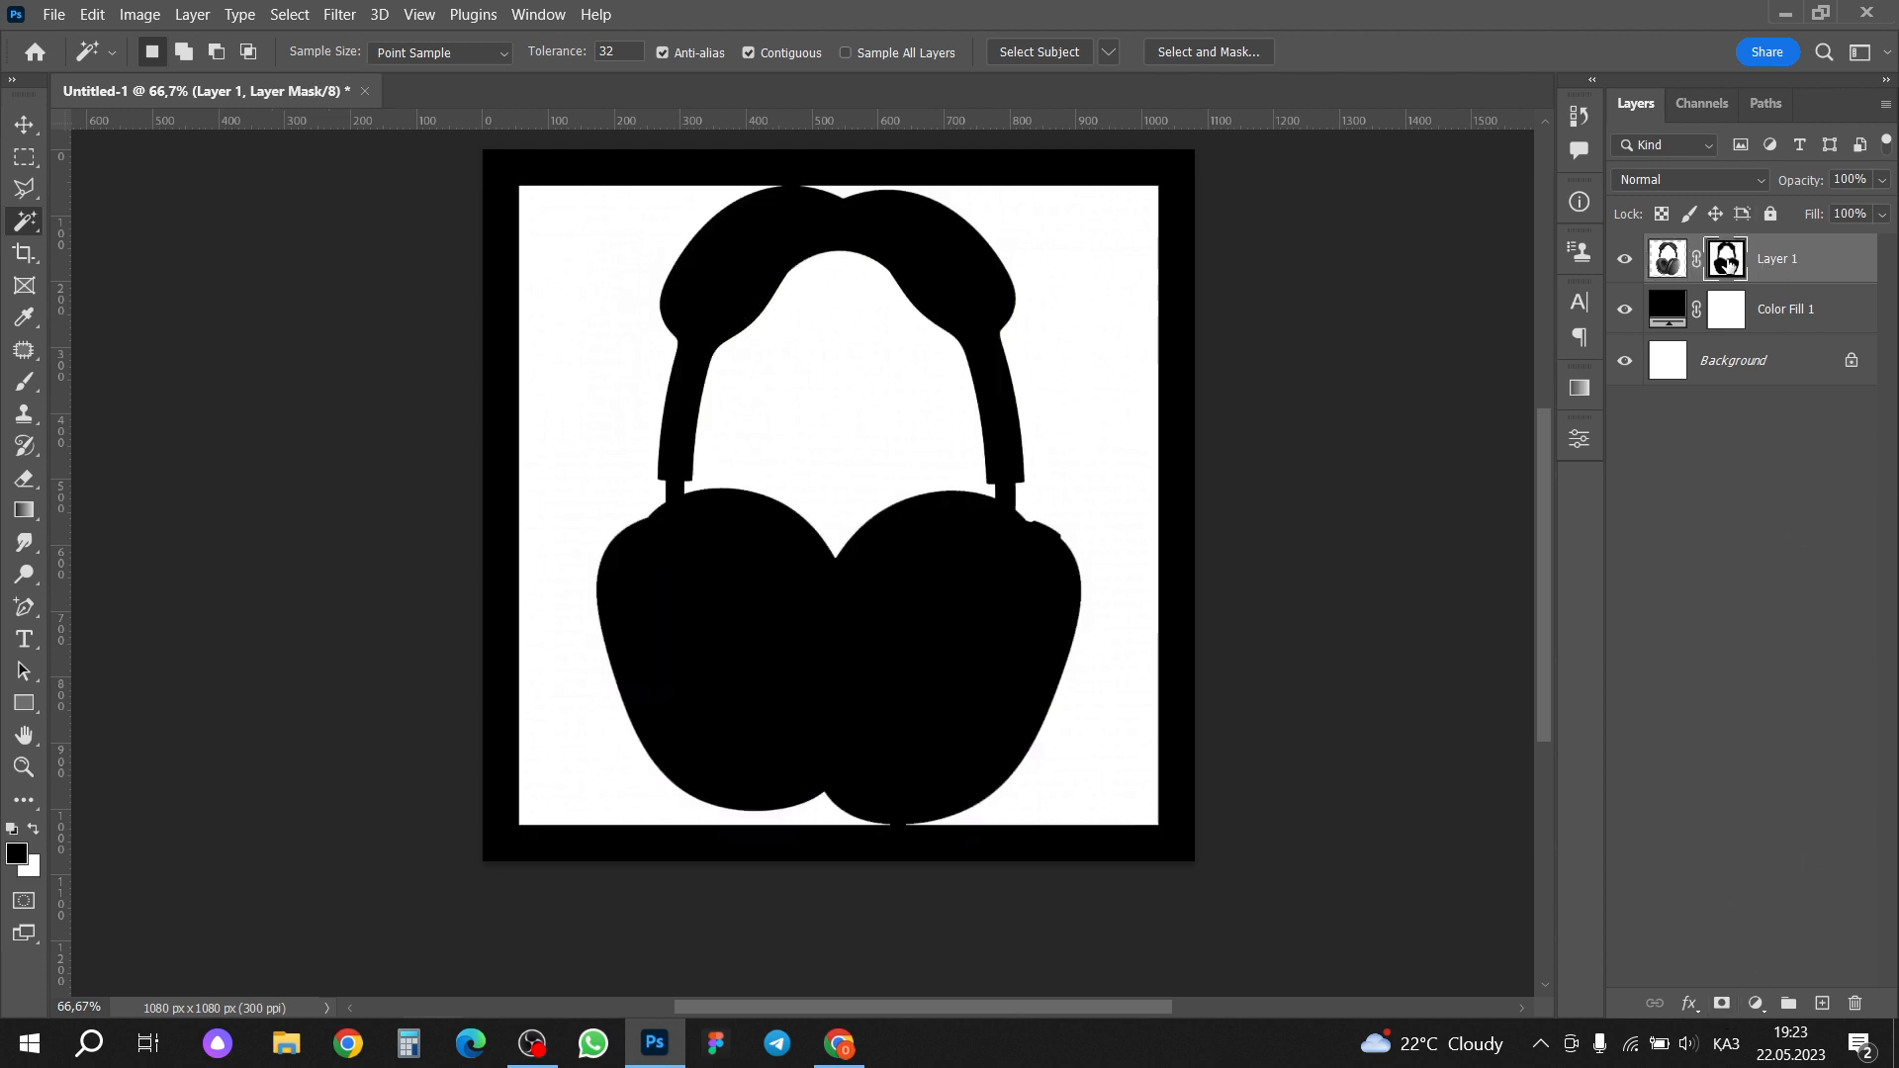
click(25, 123)
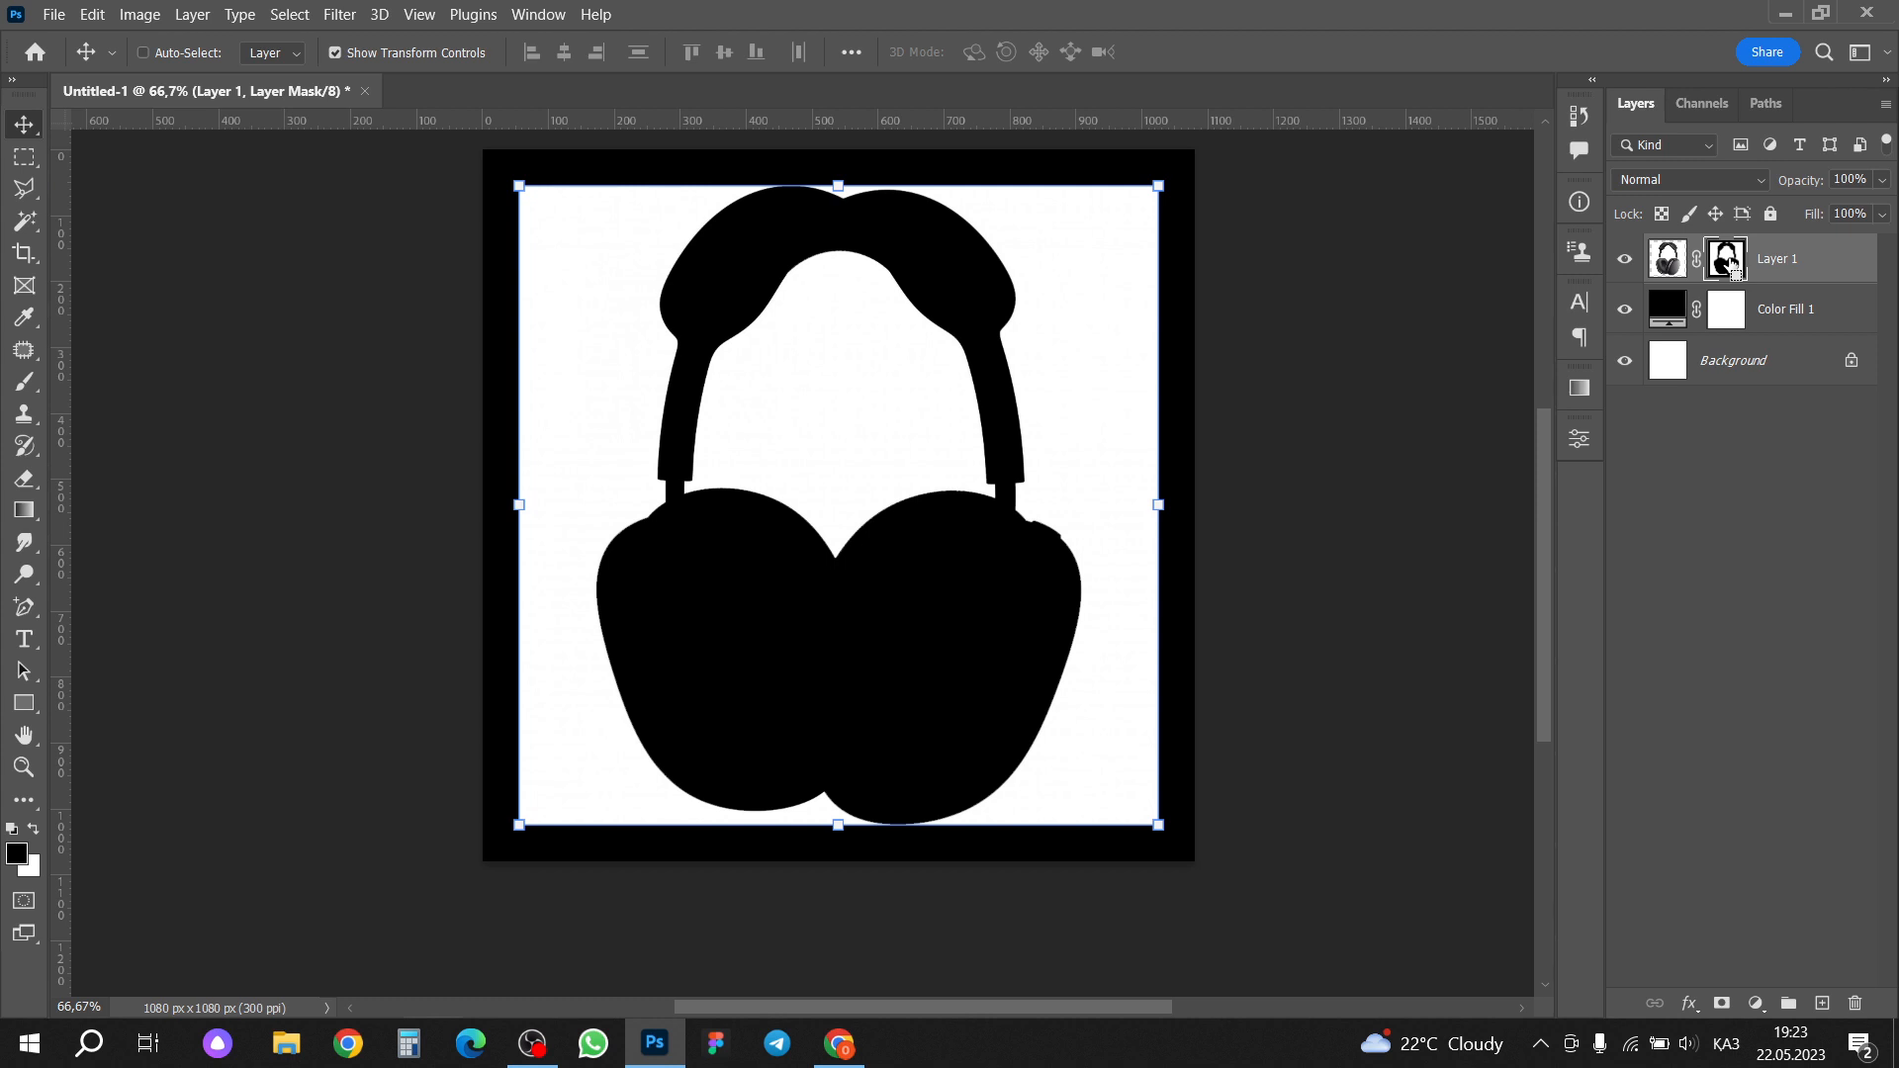
alt+click(1729, 263)
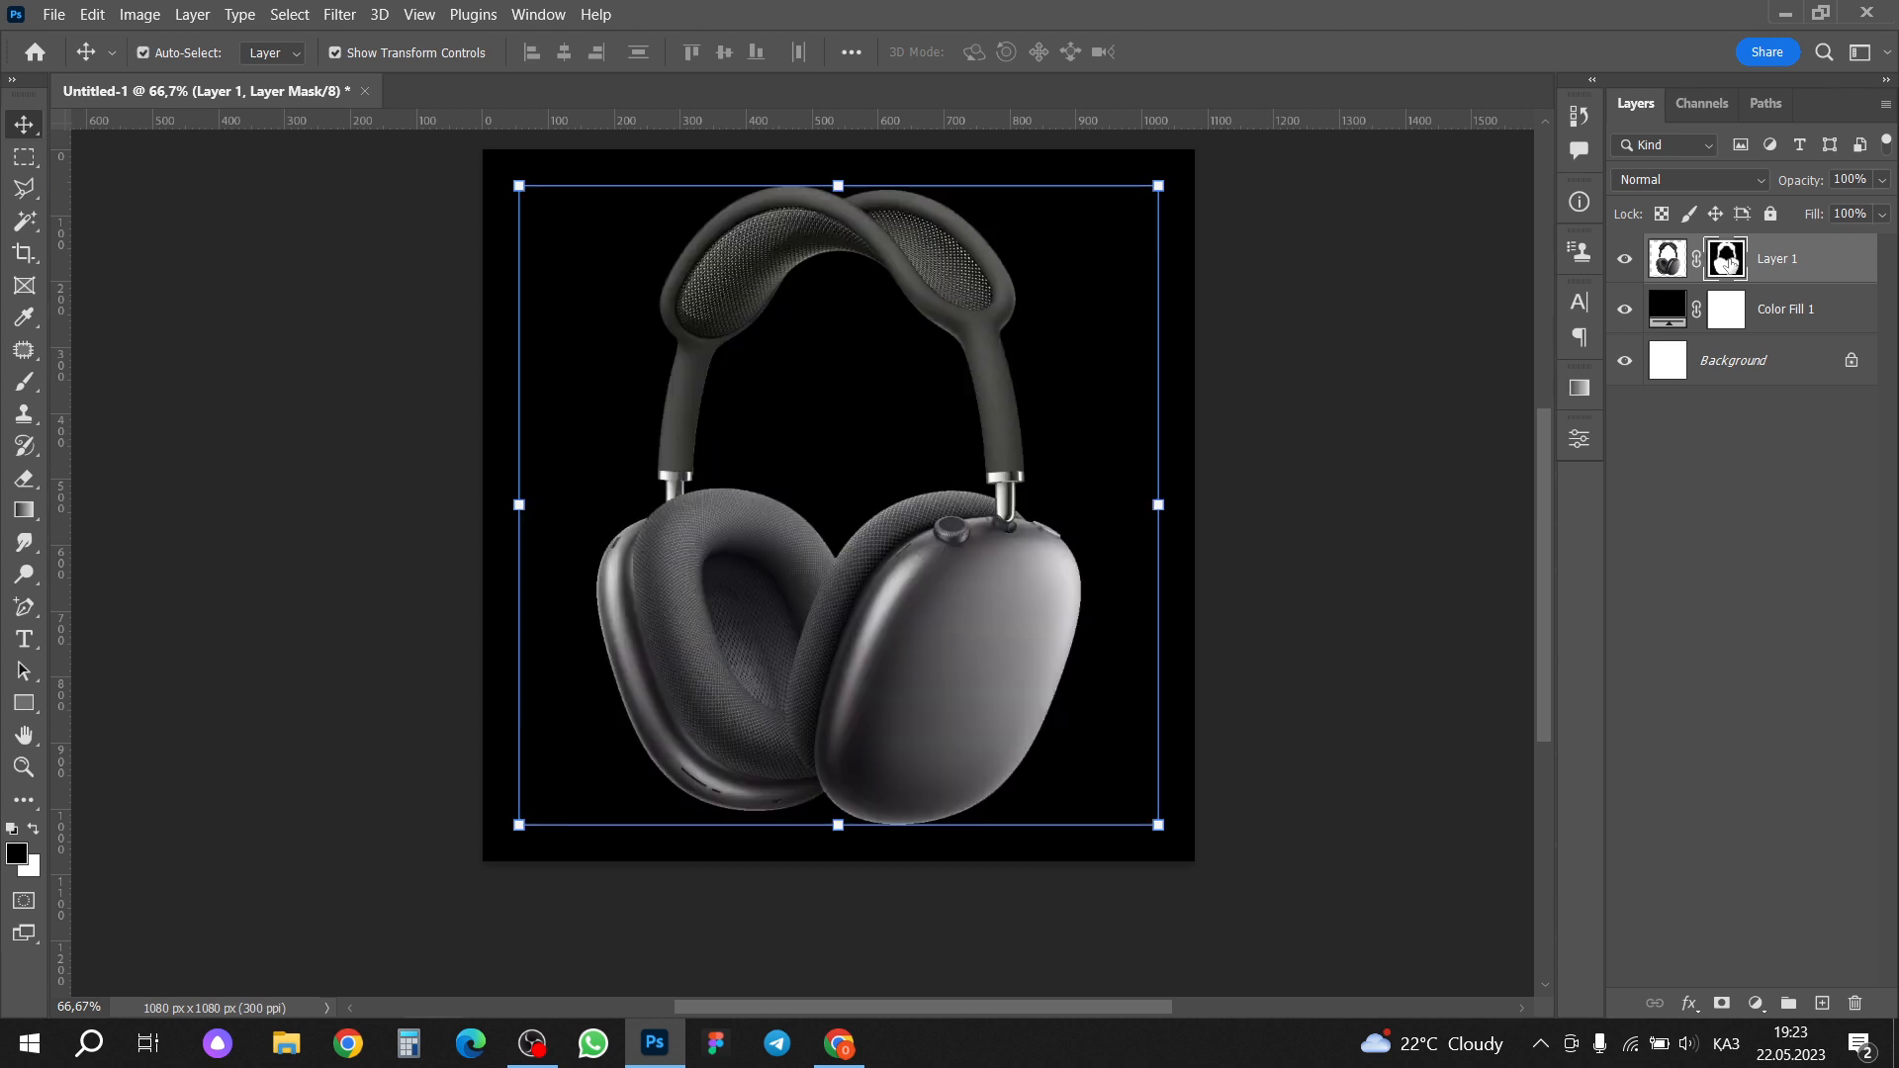
click(1285, 401)
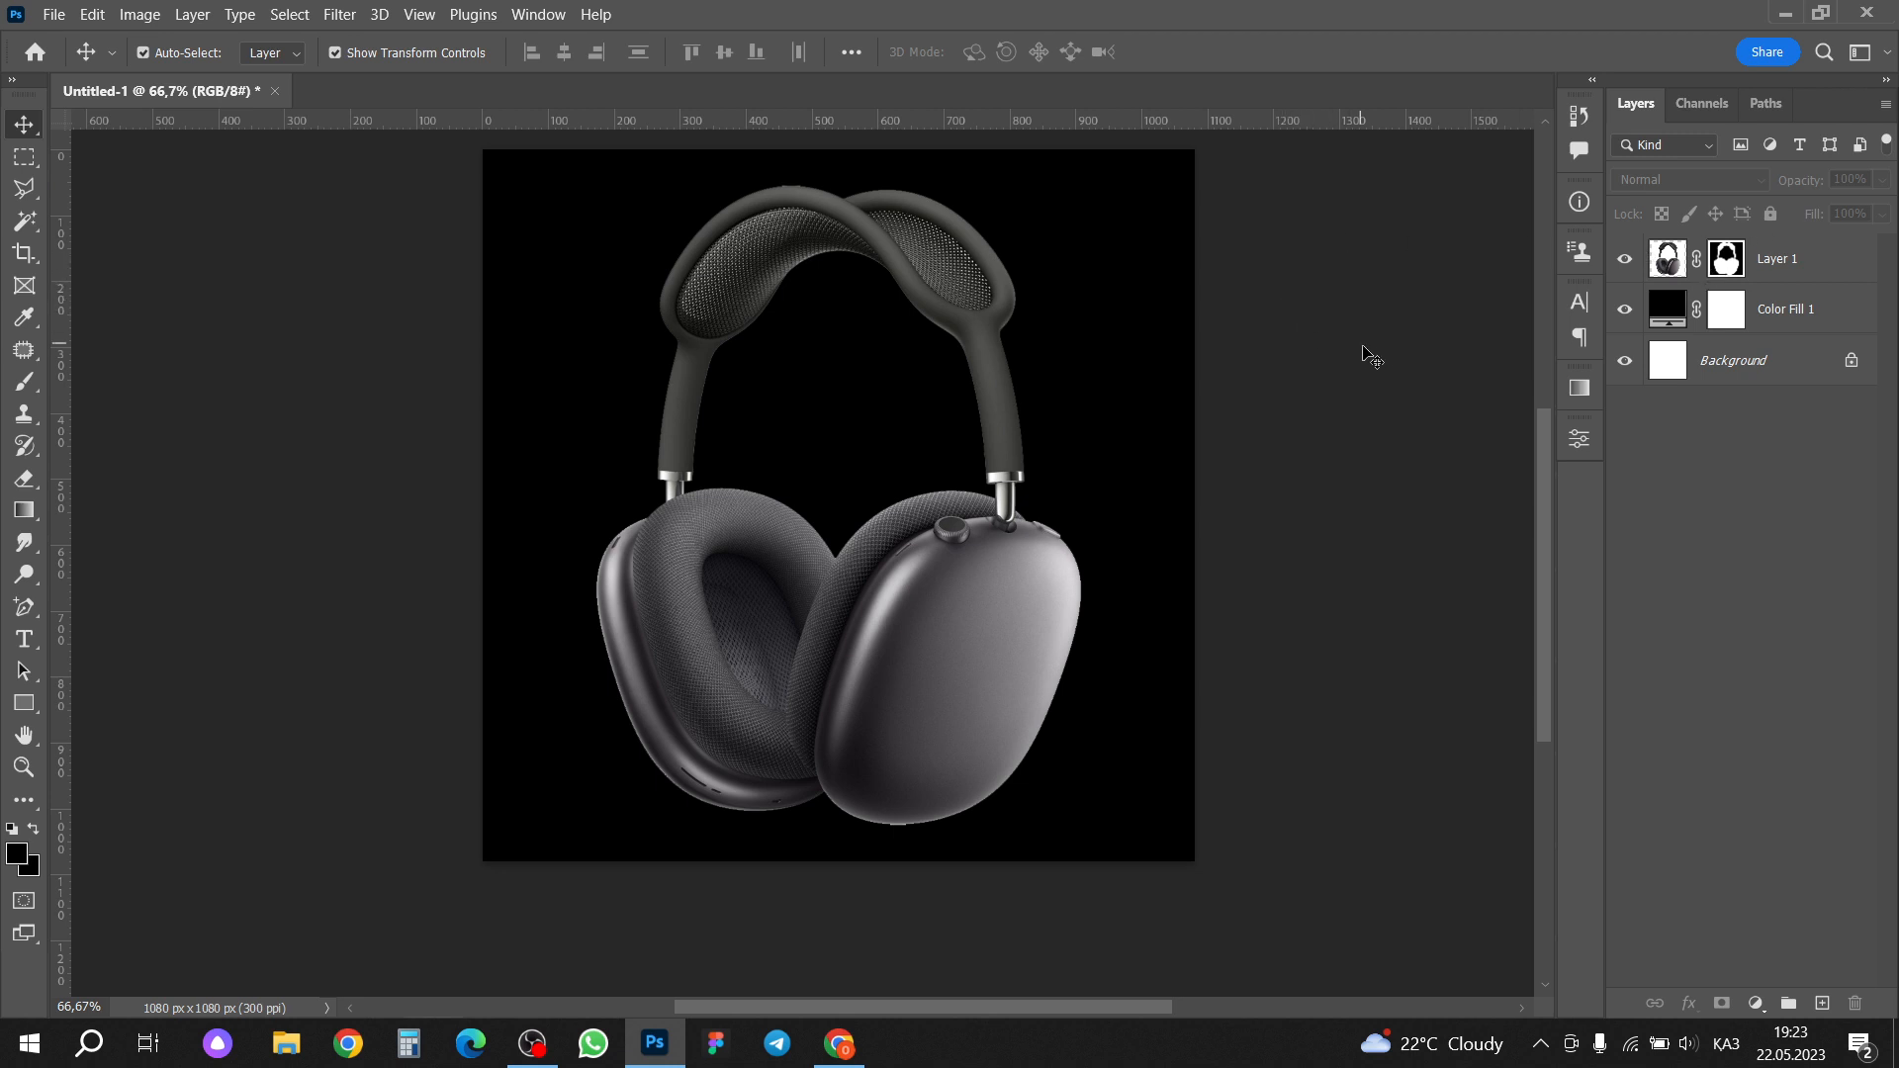
drag(878, 284, 924, 267)
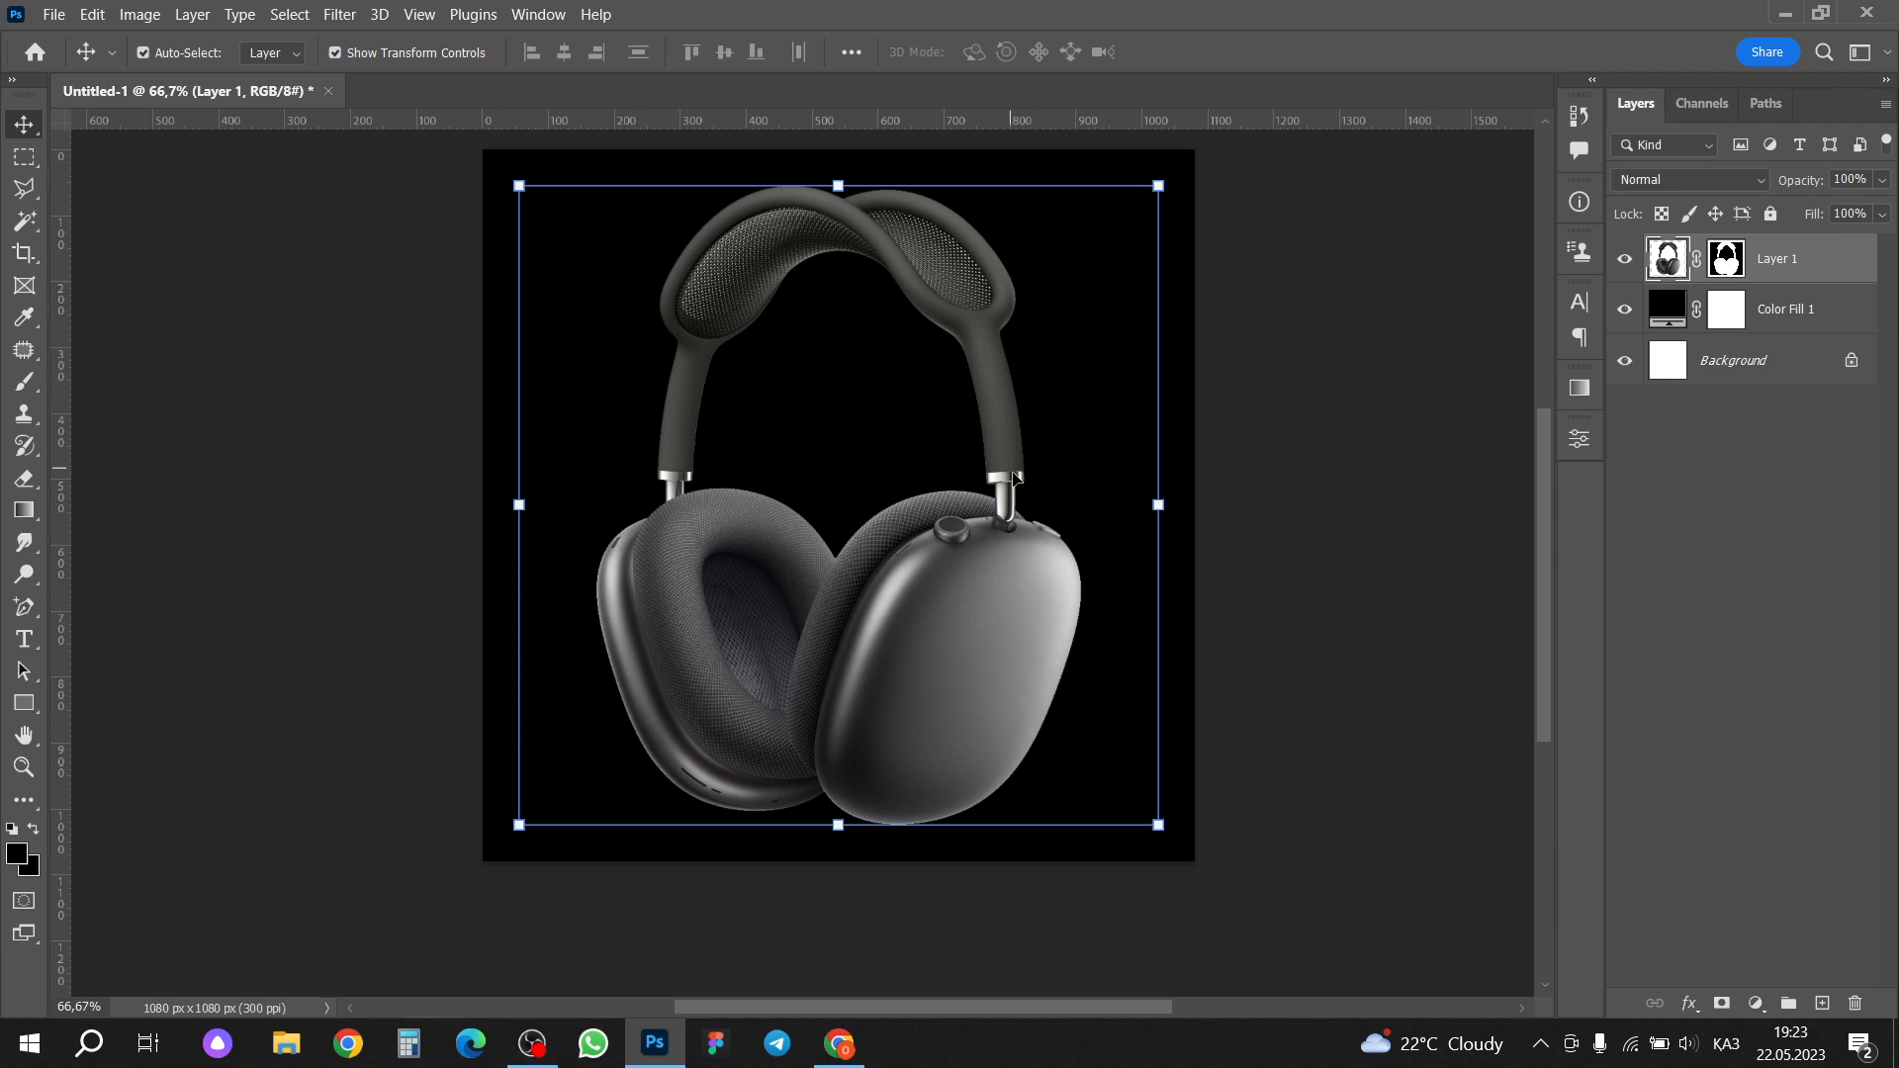
Step: Undo the inverted layer mask on Layer 1 and clear the background selection
key(ctrl+z)
key(ctrl+z)
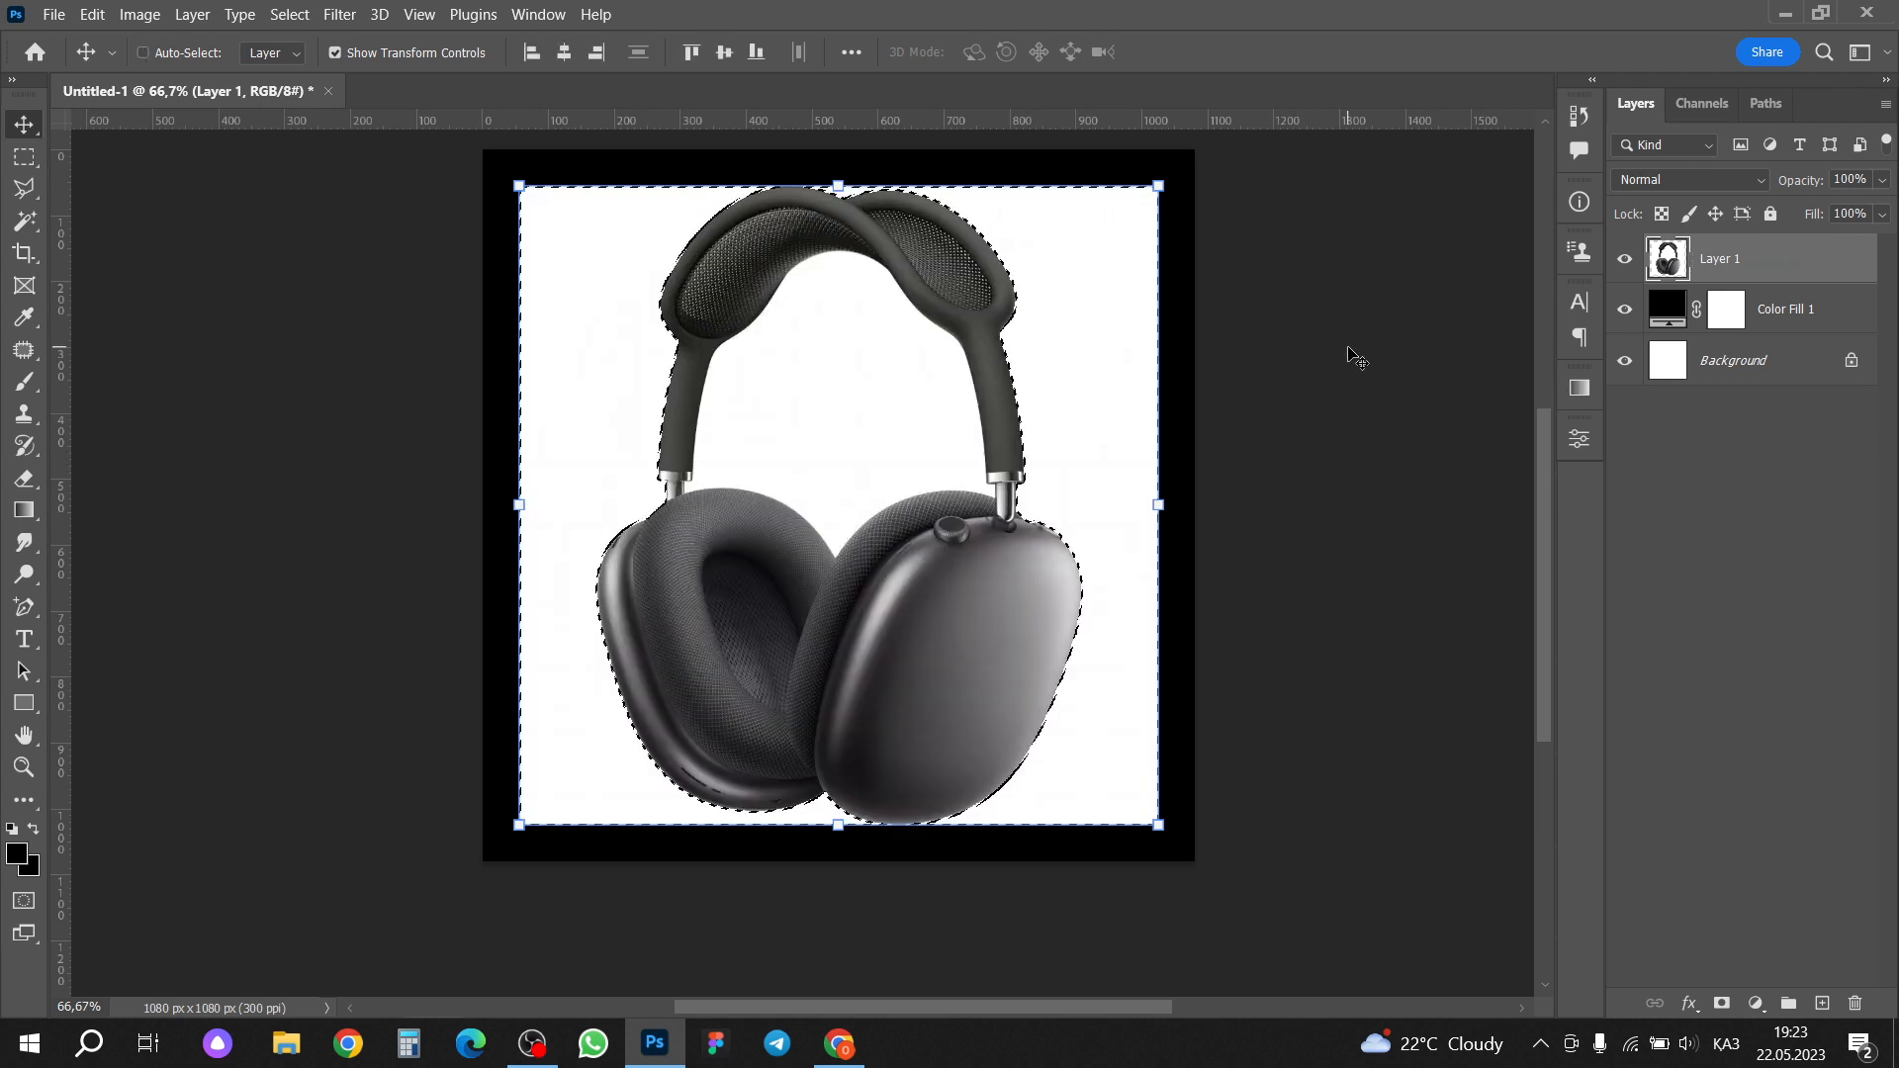
key(ctrl+d)
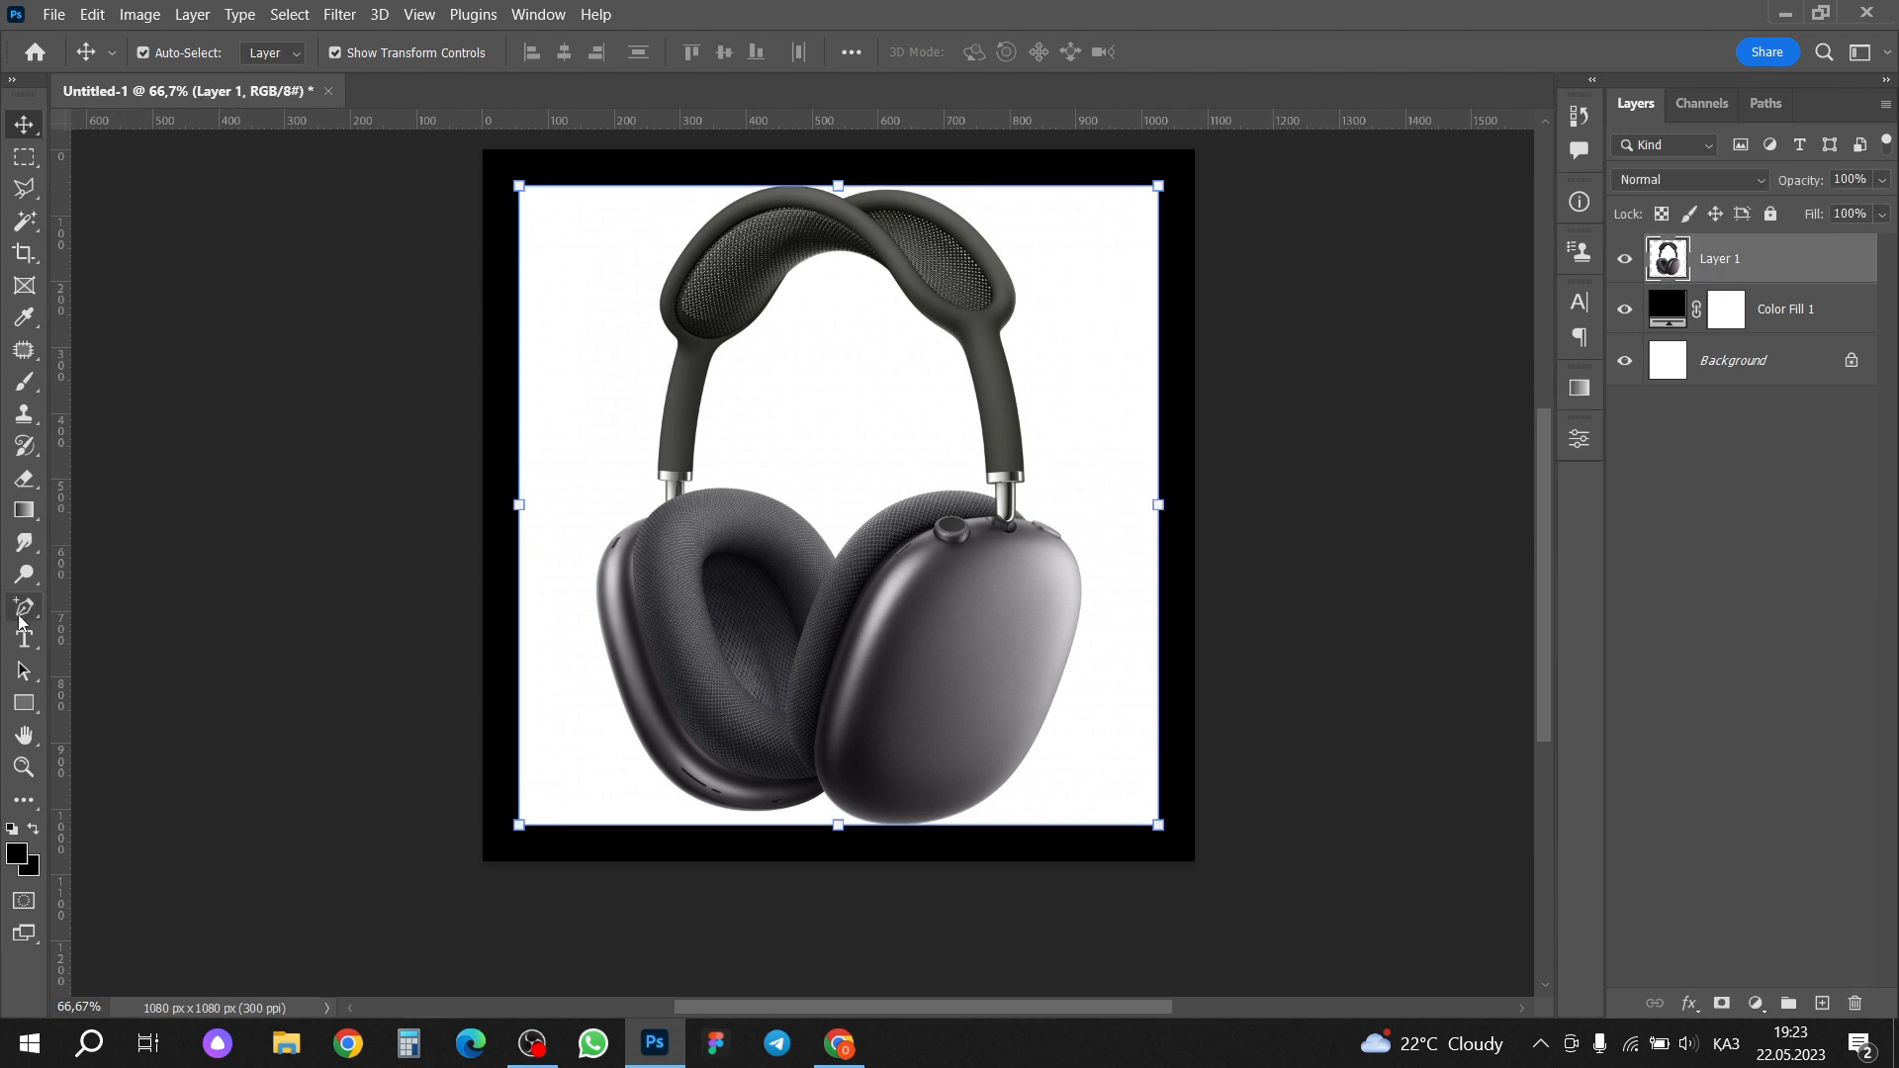
Step: Start a Pen tool path at the base of the left metal rod and trace it up to the metal collar's outer corner
drag(20, 621, 86, 603)
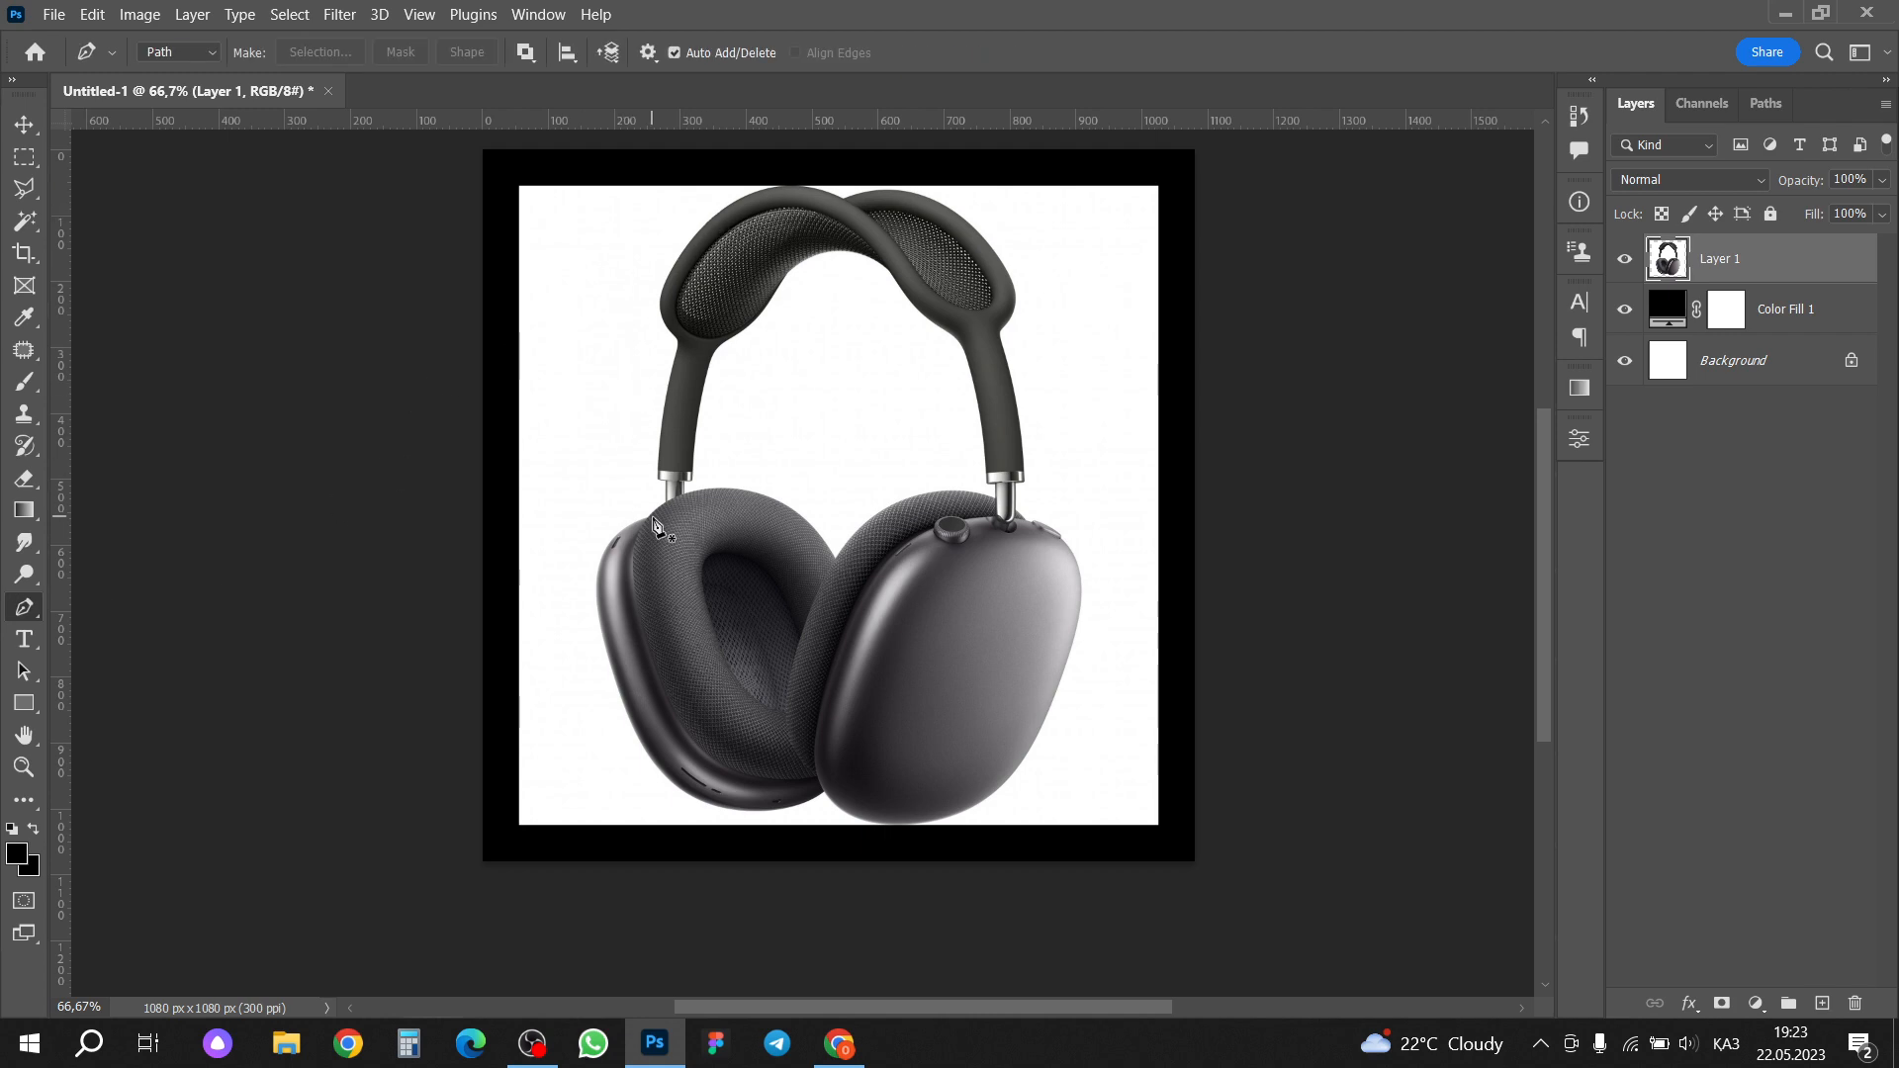
scroll(647, 419, up, 6)
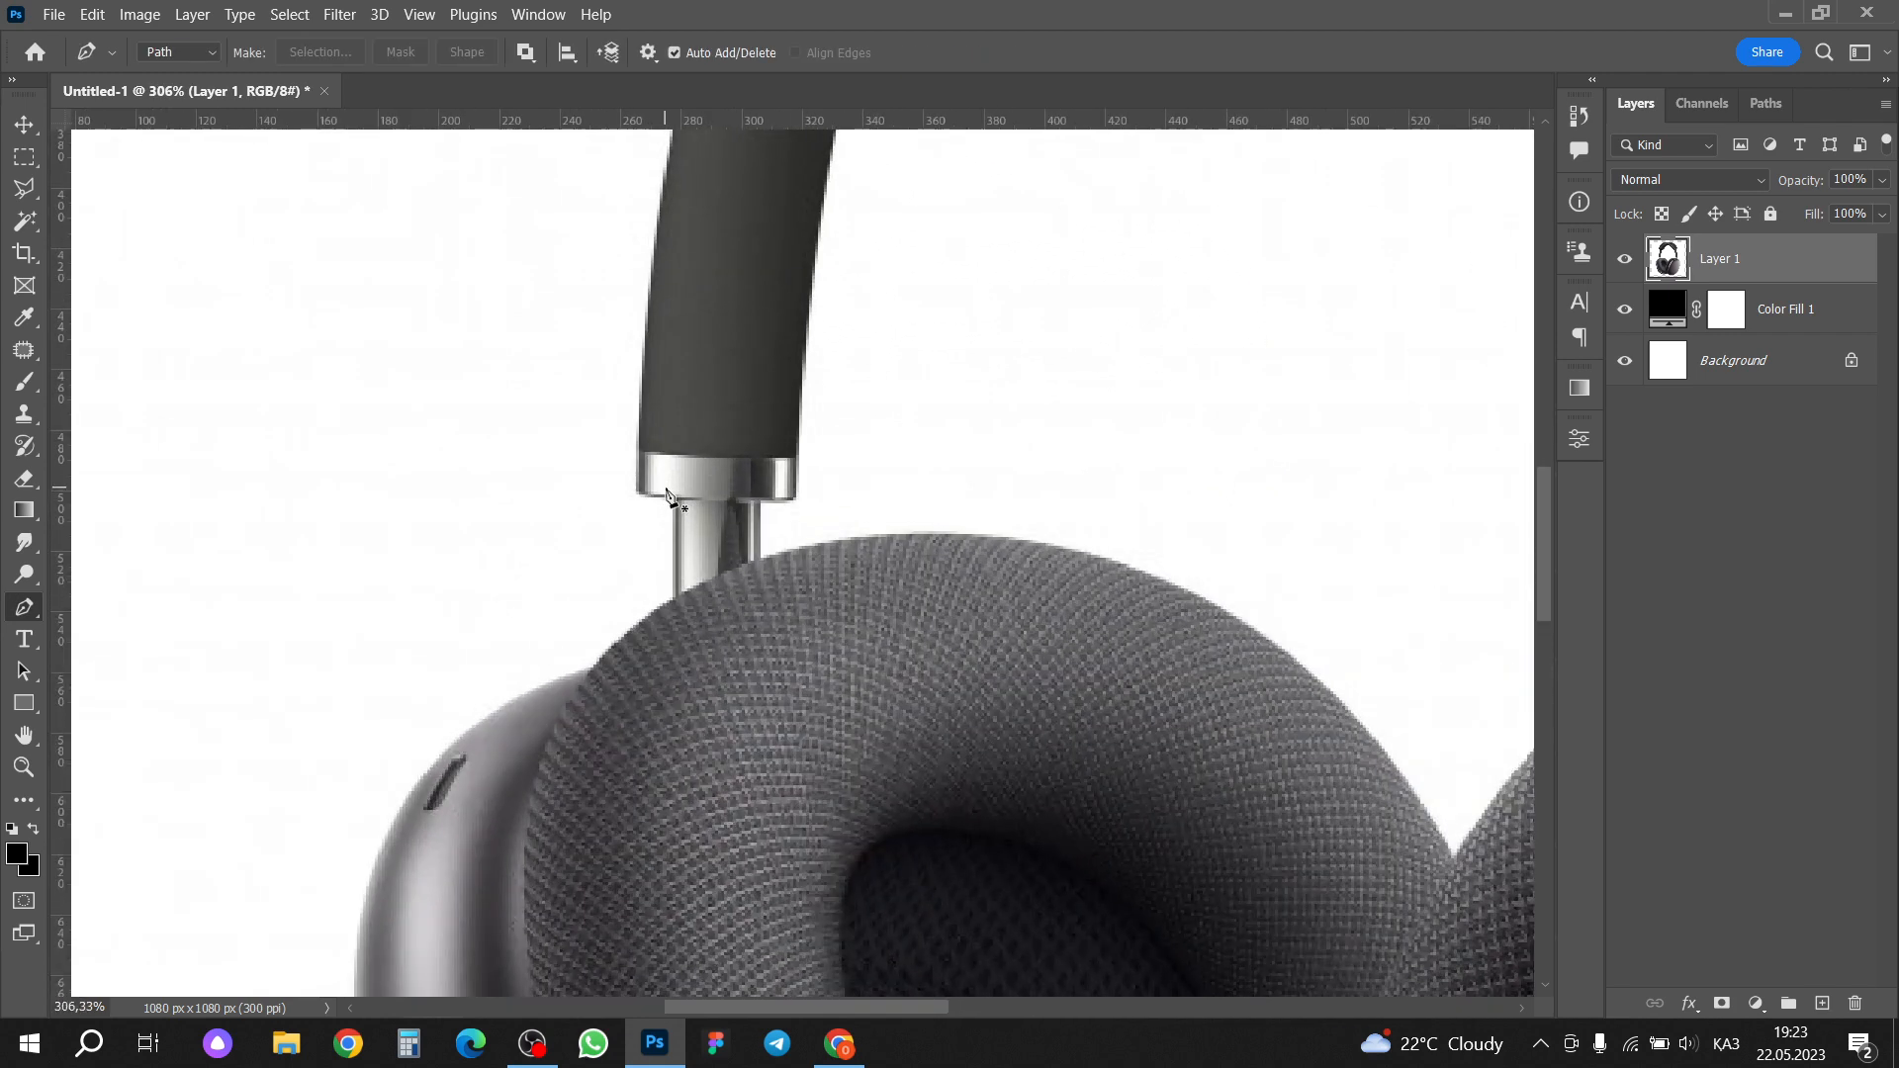
scroll(647, 509, down, 3)
scroll(670, 373, up, 5)
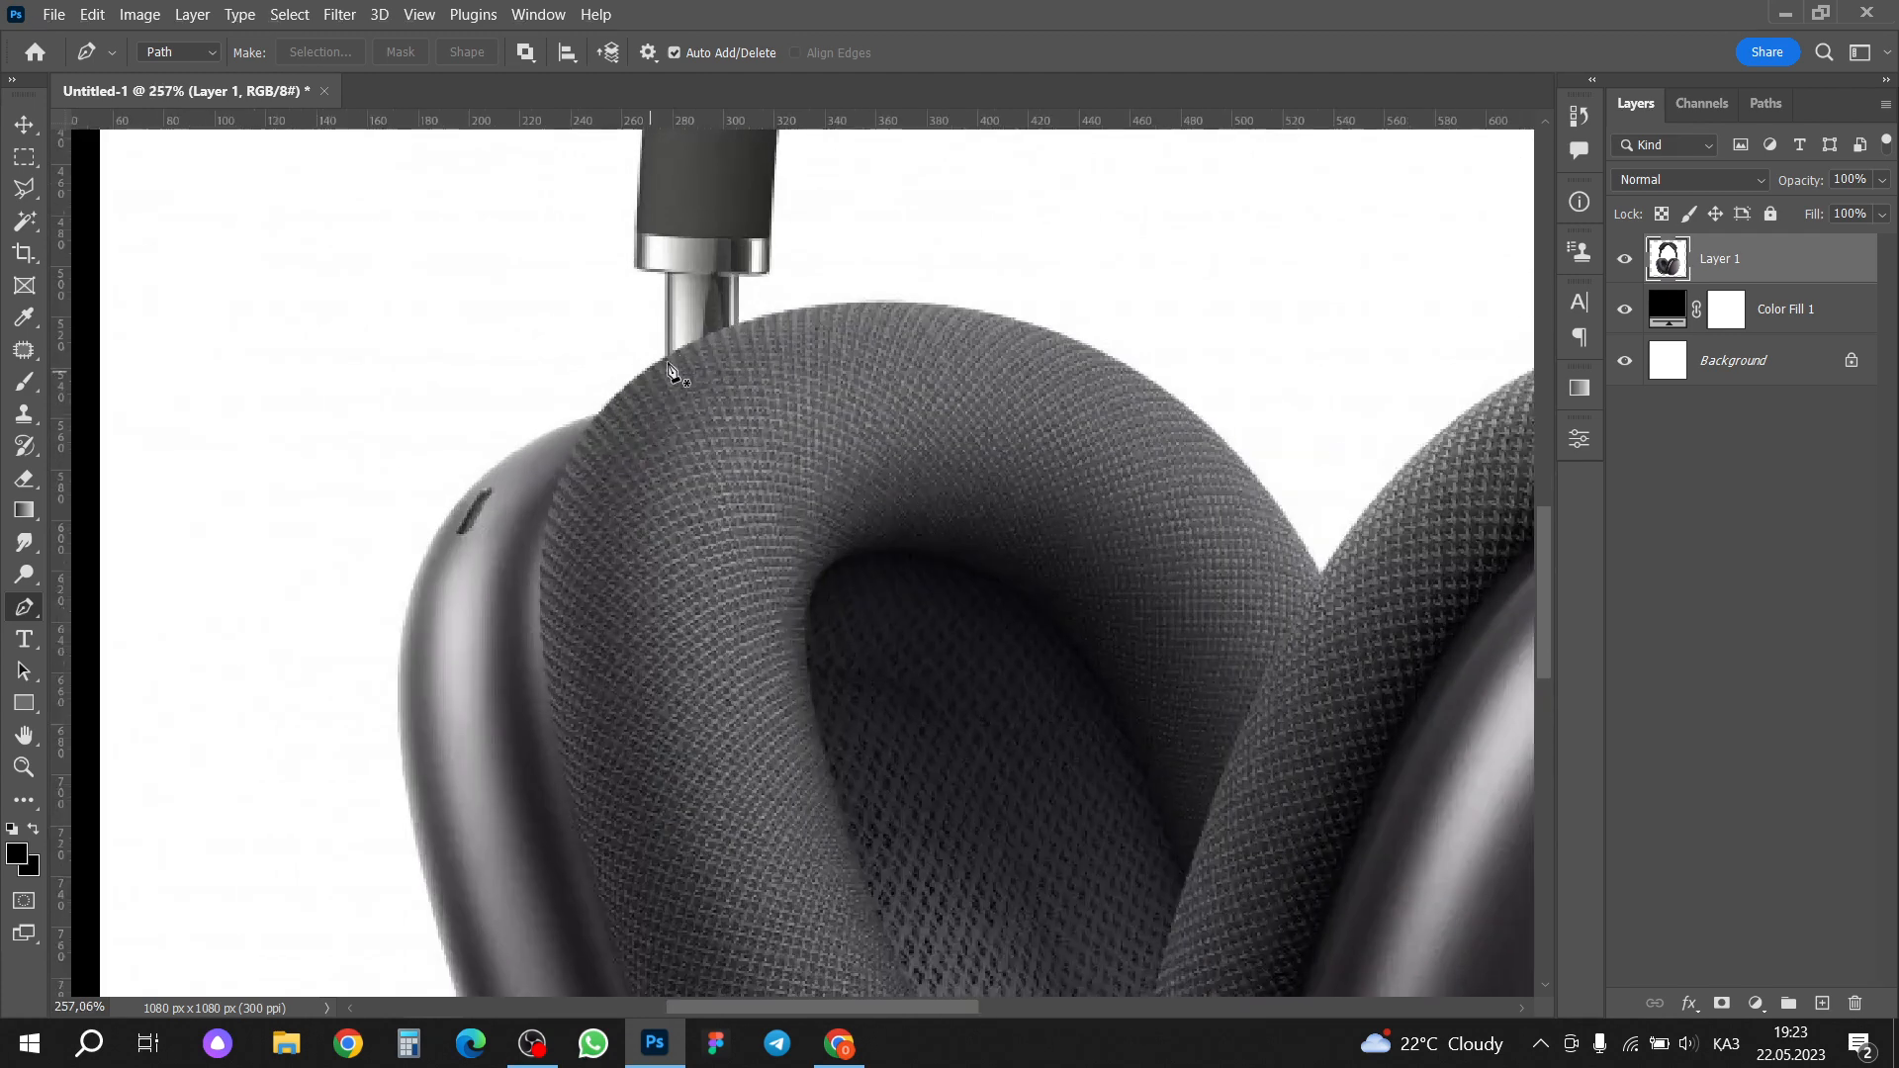
scroll(680, 361, up, 3)
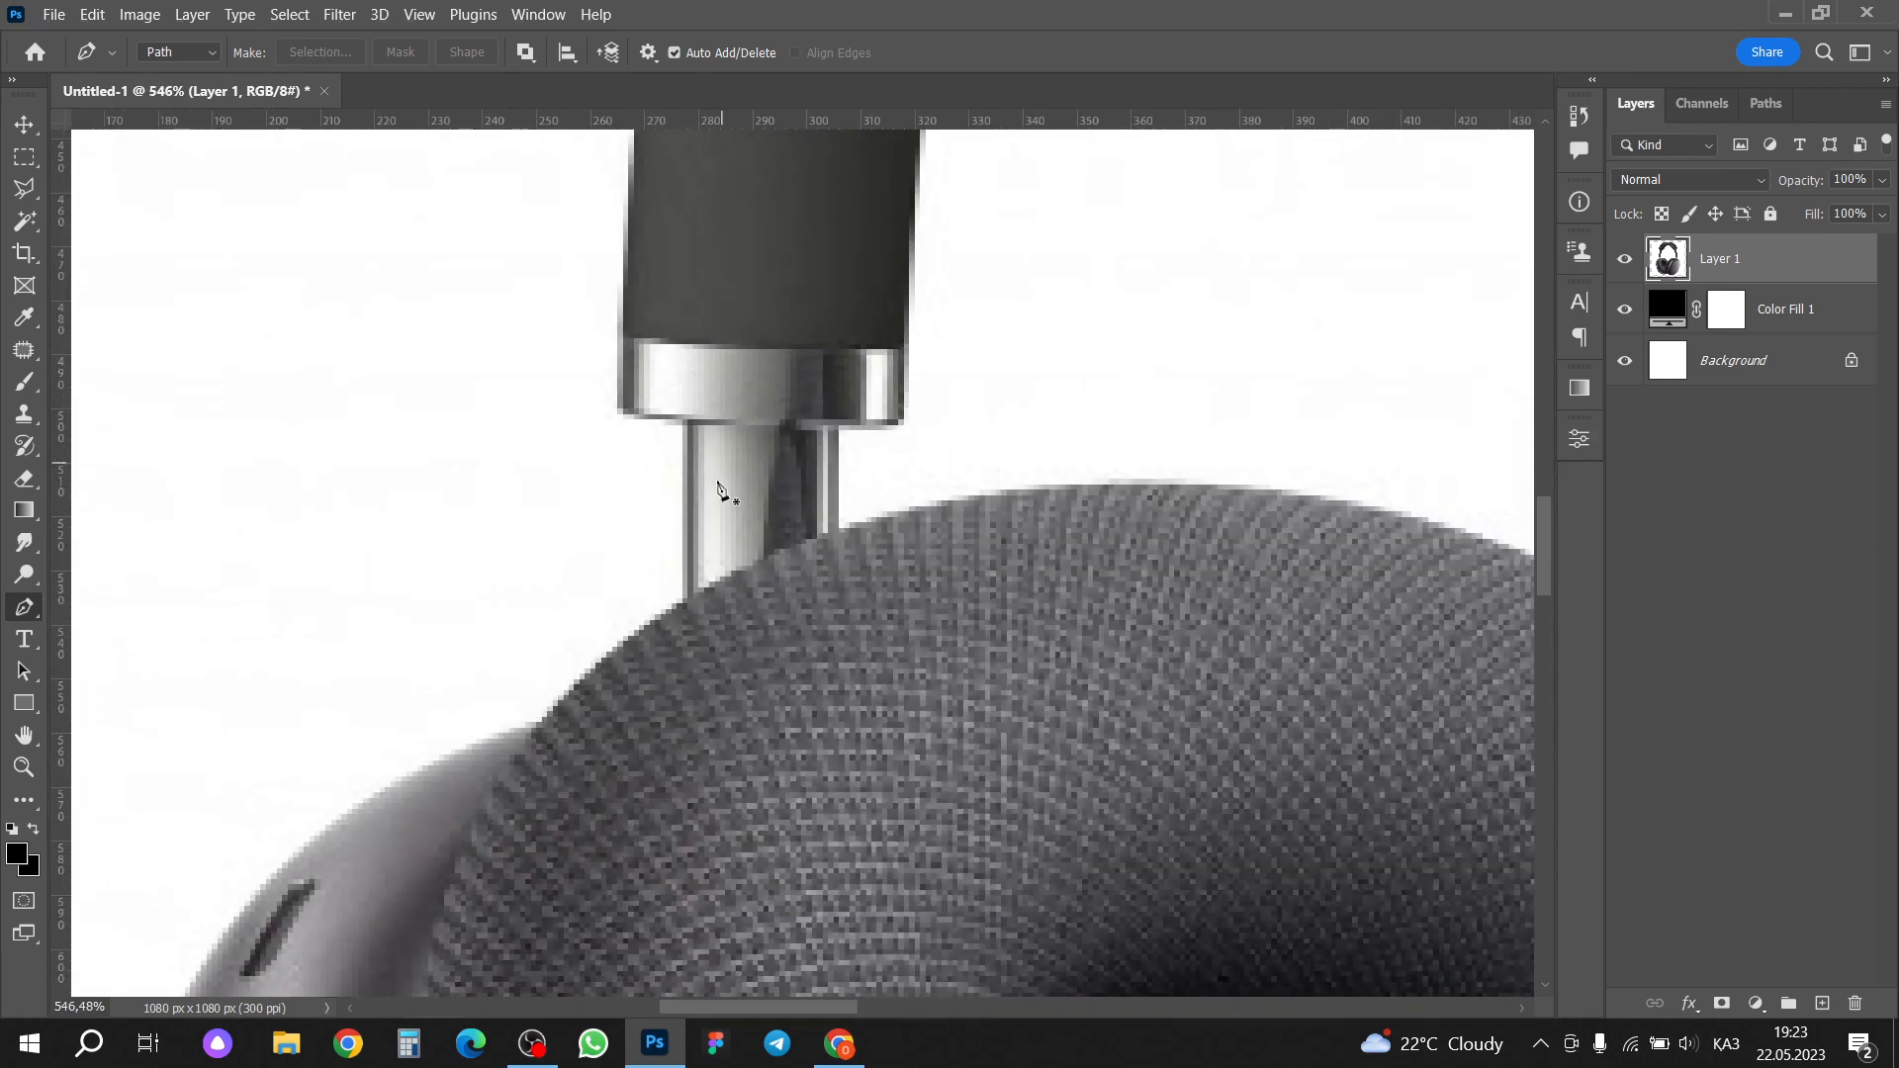
click(688, 597)
scroll(633, 400, down, 6)
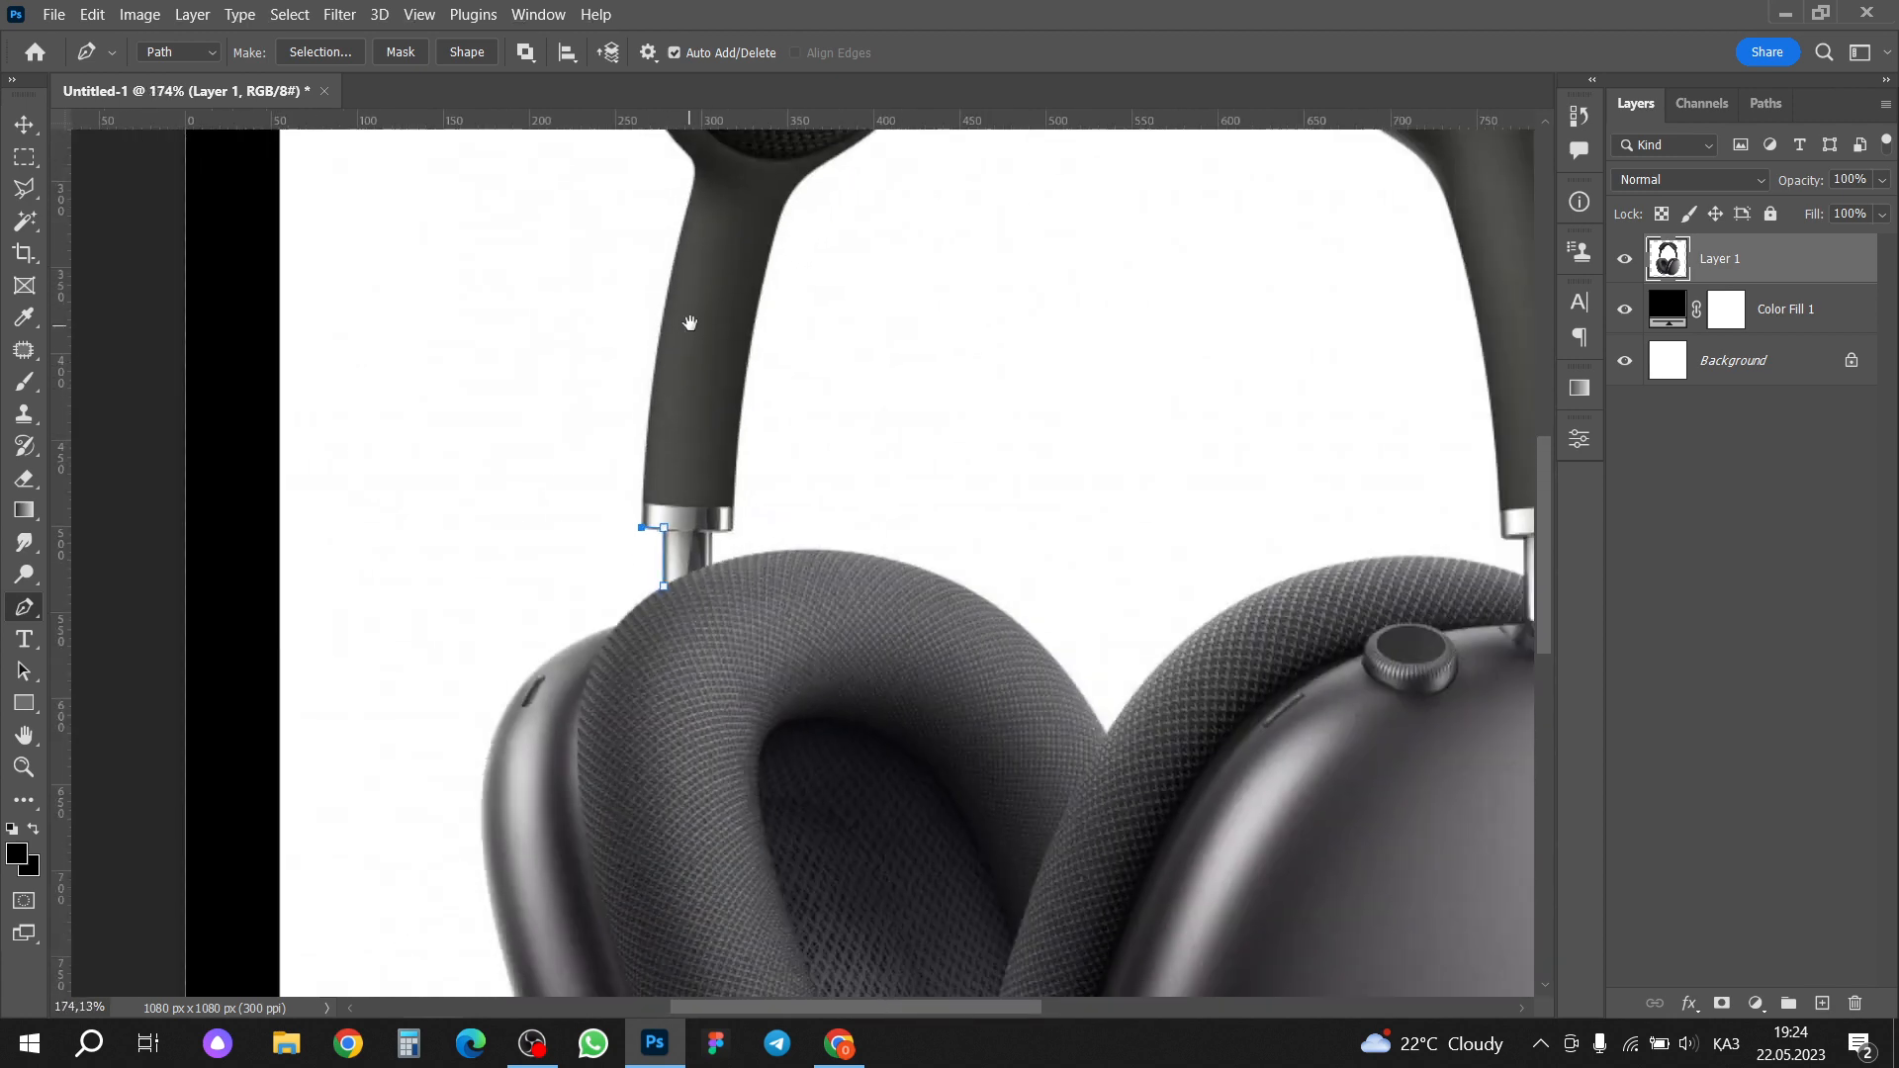
Step: Continue the path up the left arm's outer edge and curve it around the notch where the arm meets the headband
drag(689, 323, 669, 495)
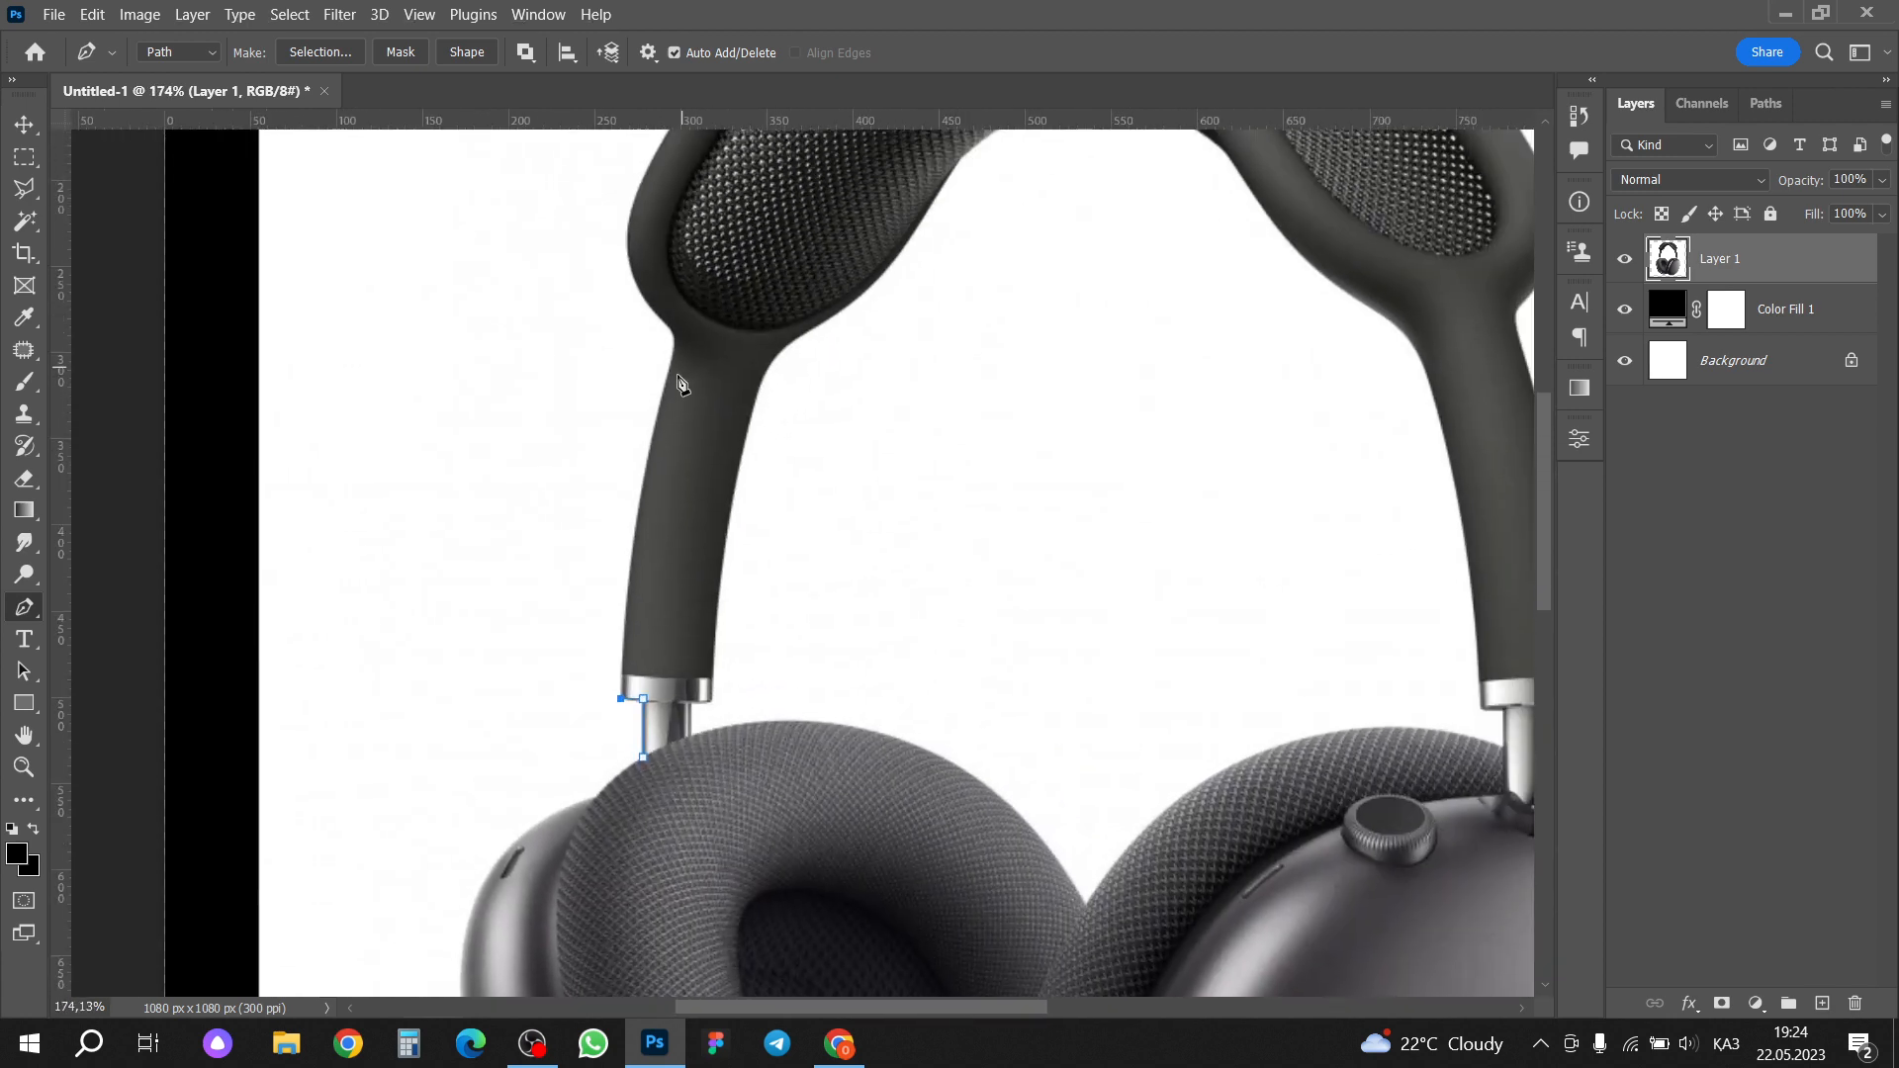
scroll(654, 447, up, 2)
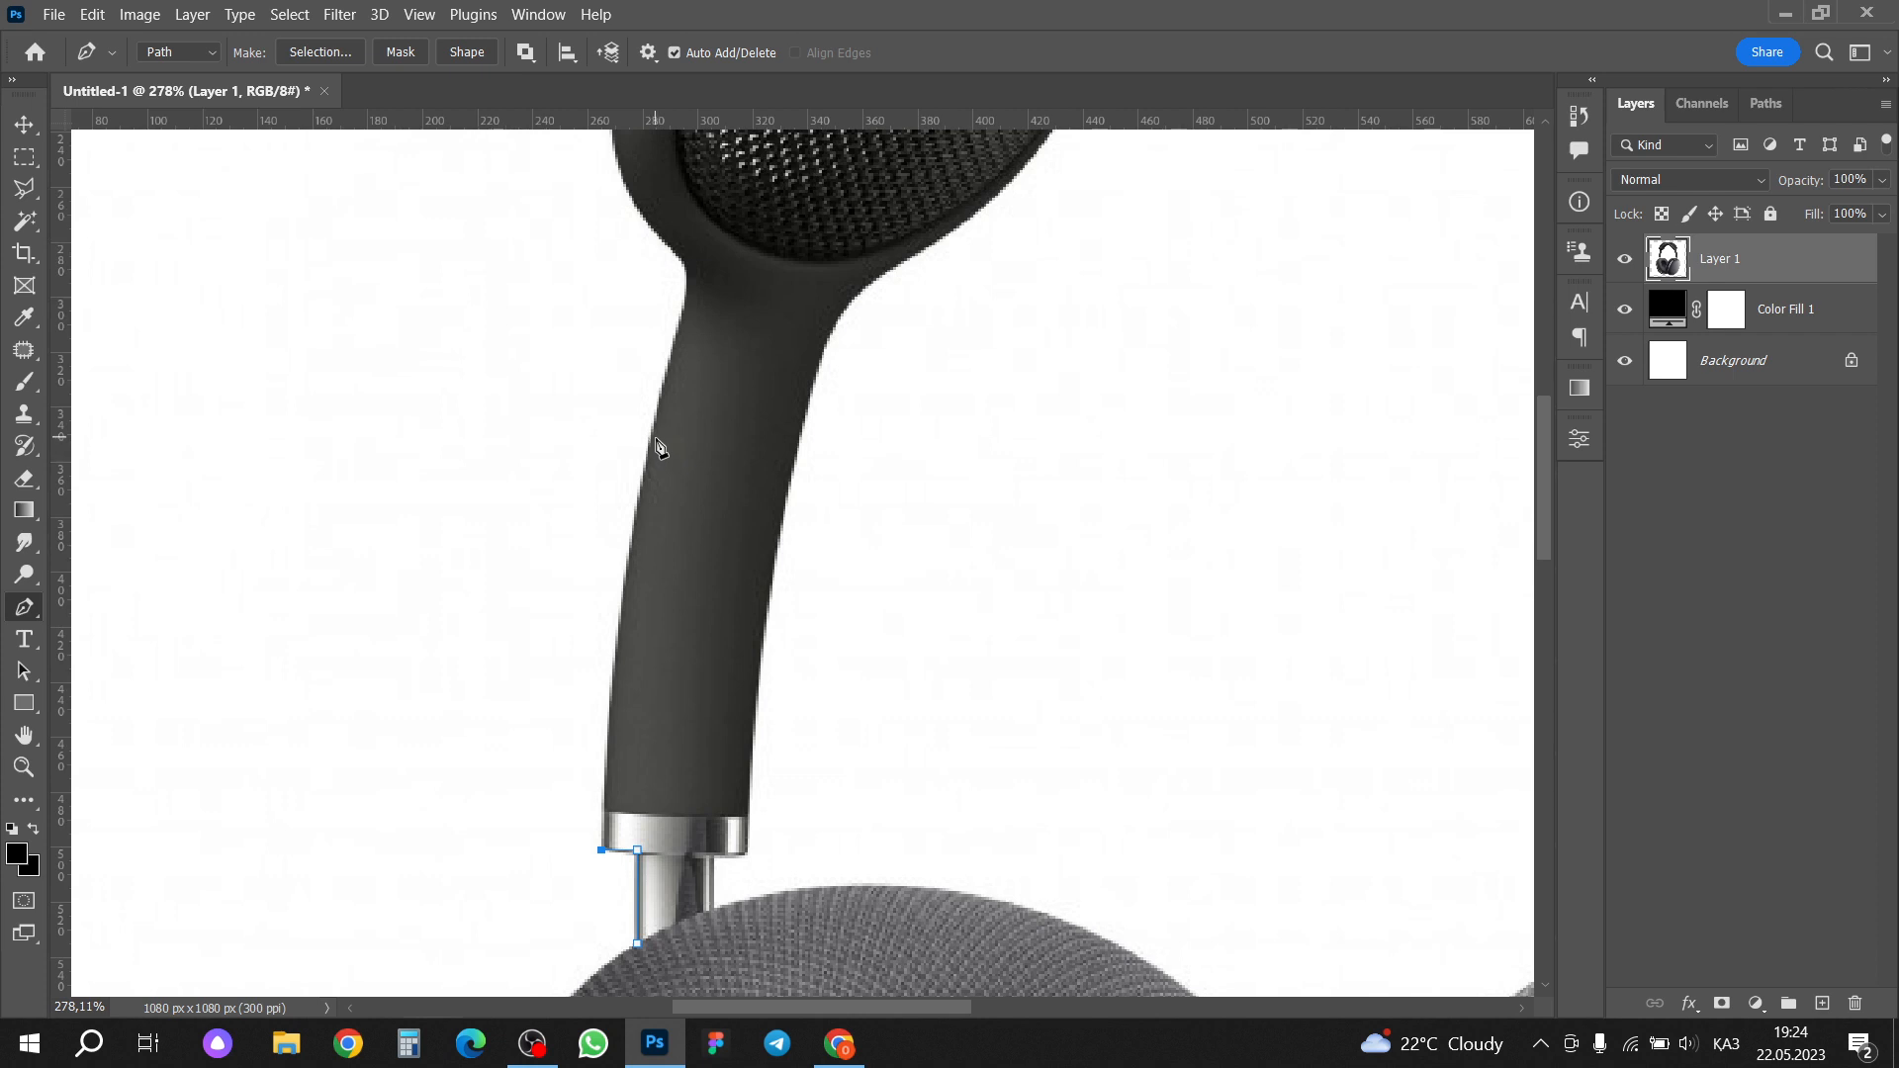
drag(653, 435, 688, 344)
alt+click(655, 435)
scroll(684, 319, up, 3)
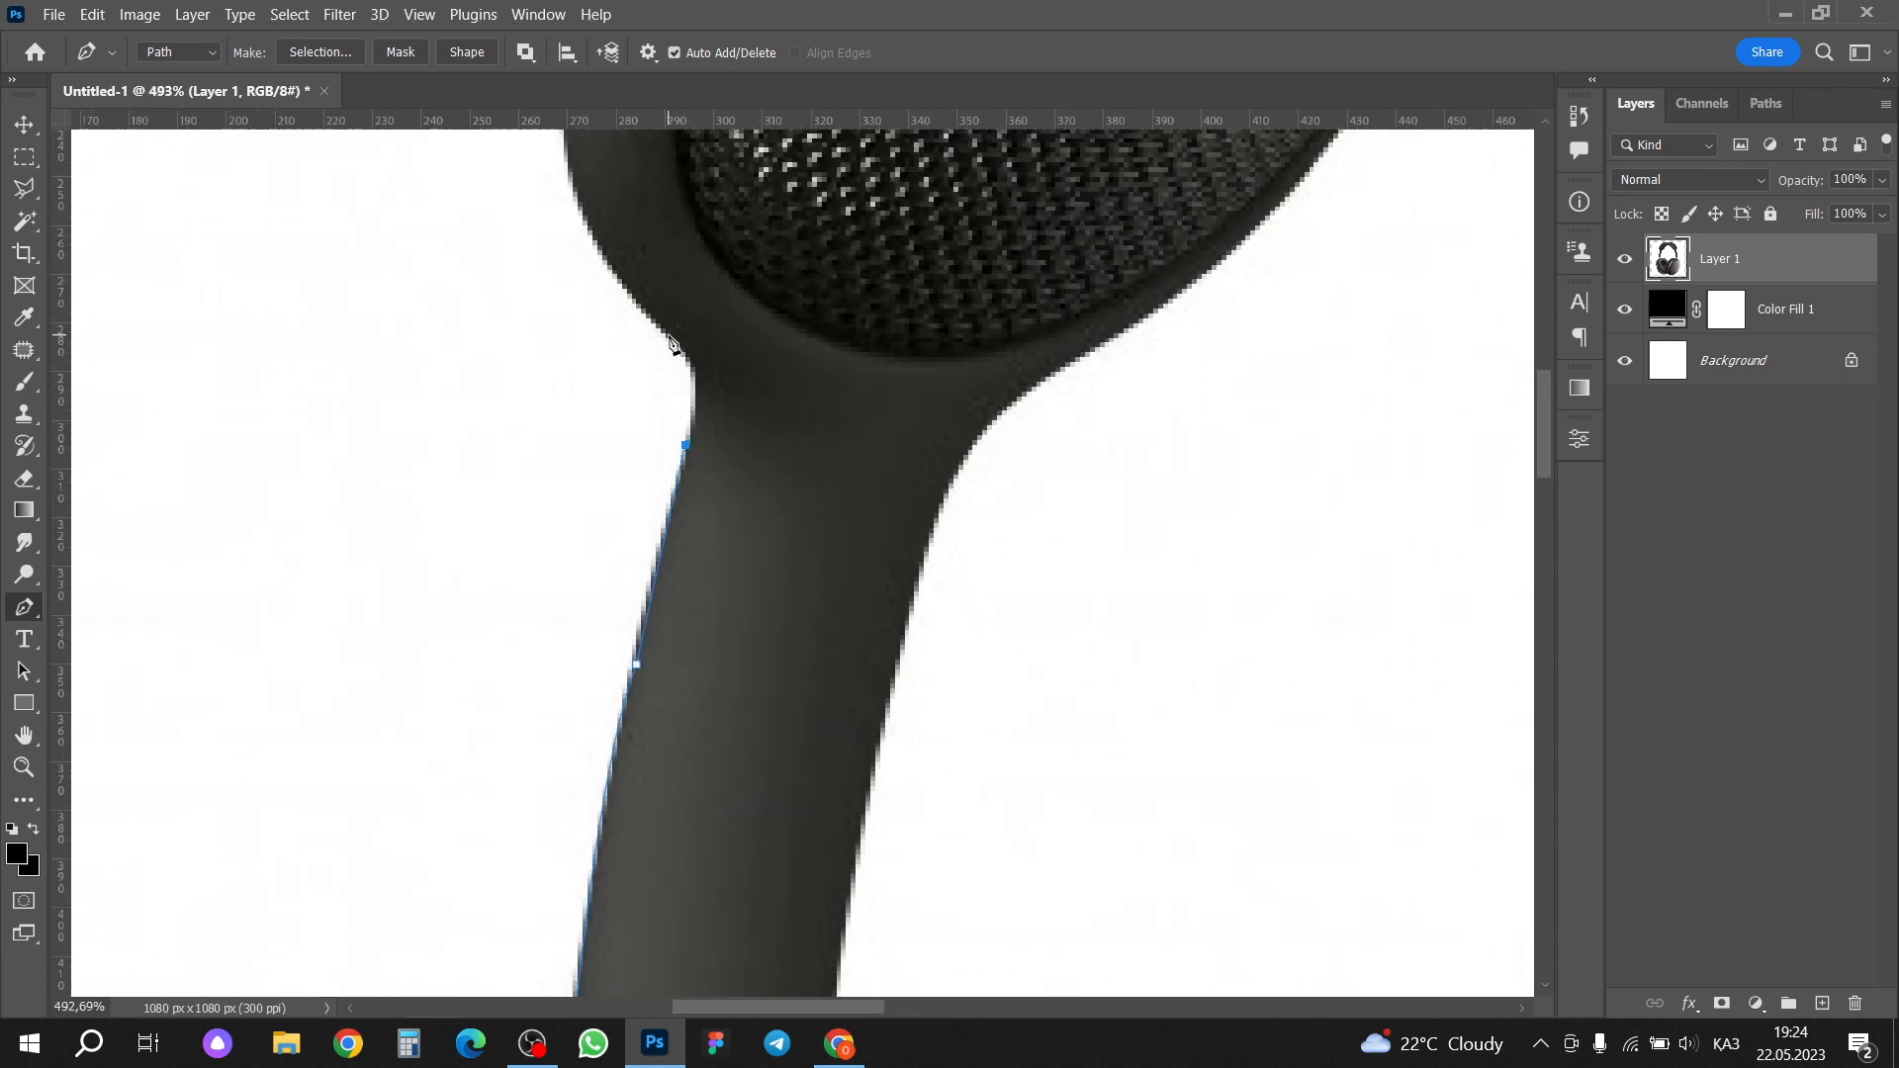
drag(672, 334, 633, 293)
Step: Continue the path up the headband's left outer edge and over its top to the point where the two bands cross
scroll(673, 344, down, 5)
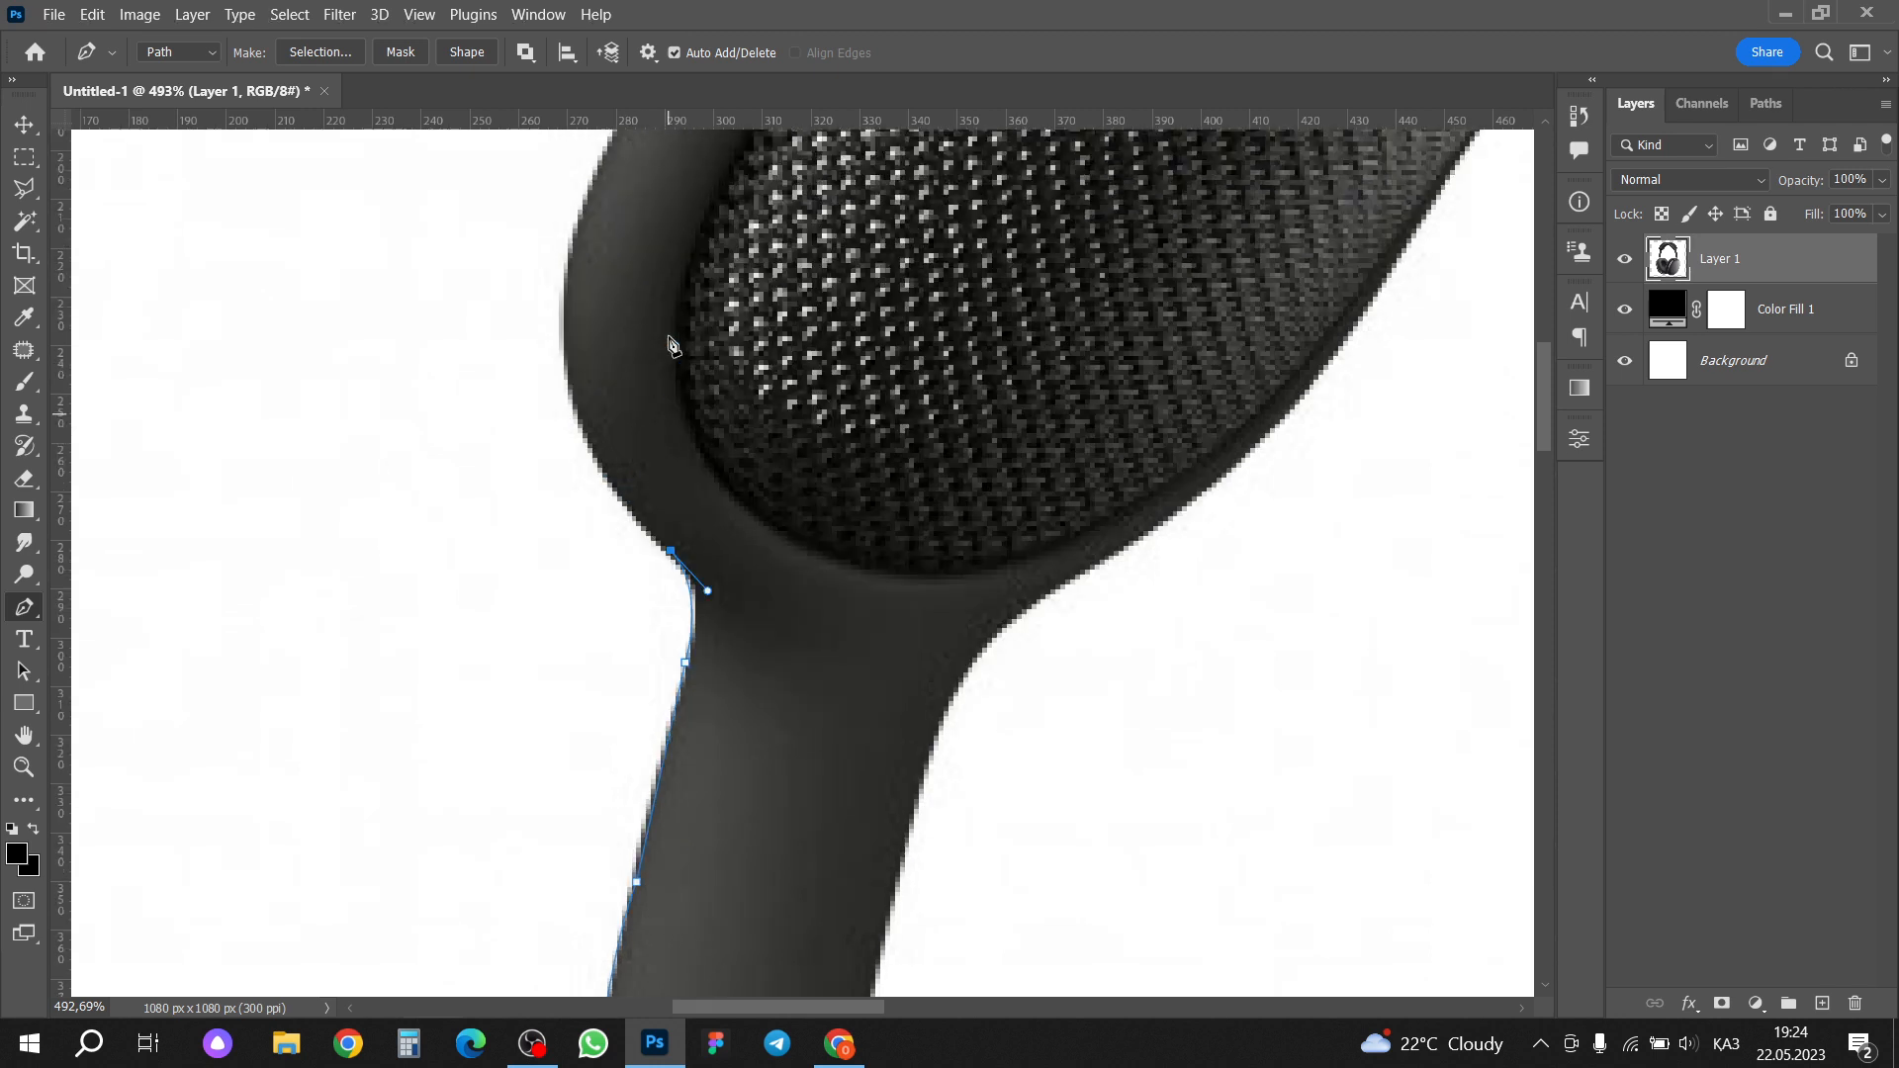
drag(636, 354, 578, 450)
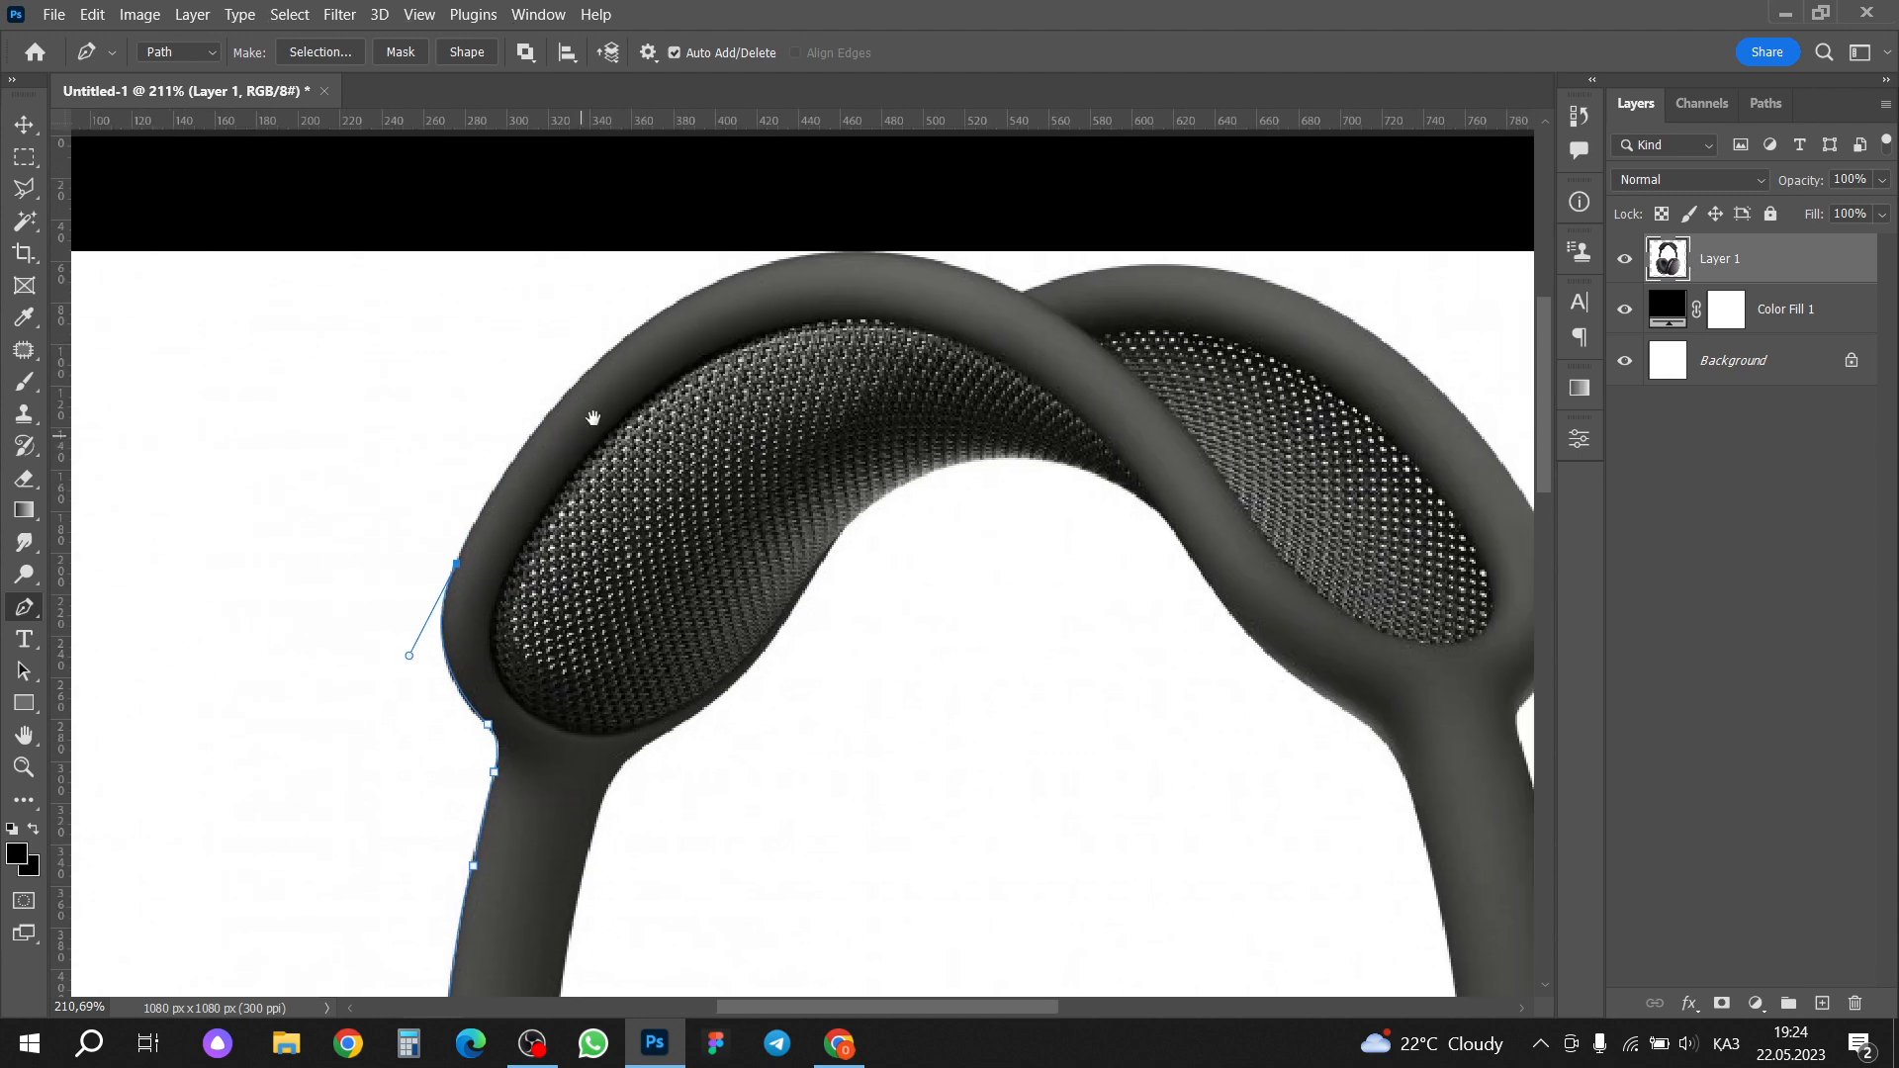
drag(849, 254, 1099, 338)
alt+click(849, 254)
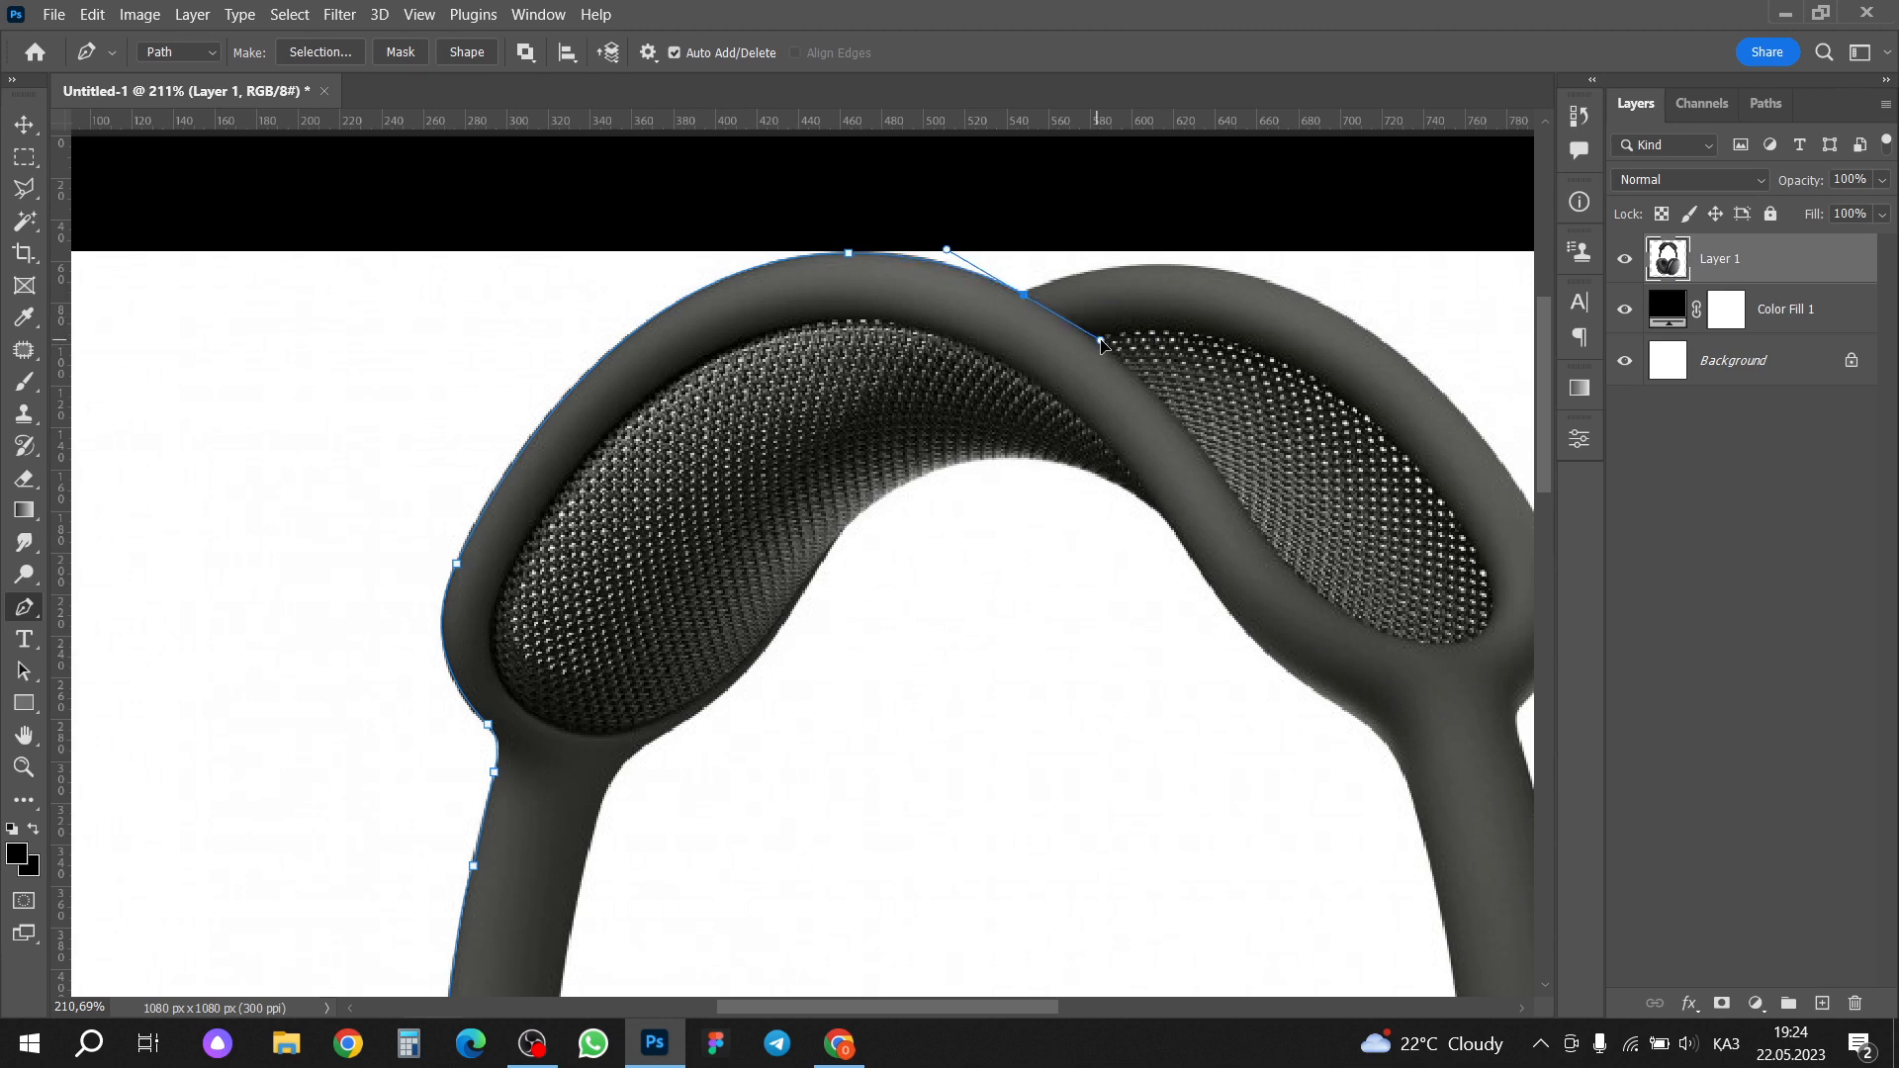
alt+click(1022, 293)
Step: Trace the path over the right side of the headband and down its outer bulge to just above the right arm
drag(1321, 304, 1479, 387)
alt+click(1322, 305)
scroll(975, 326, right, 8)
scroll(975, 326, down, 2)
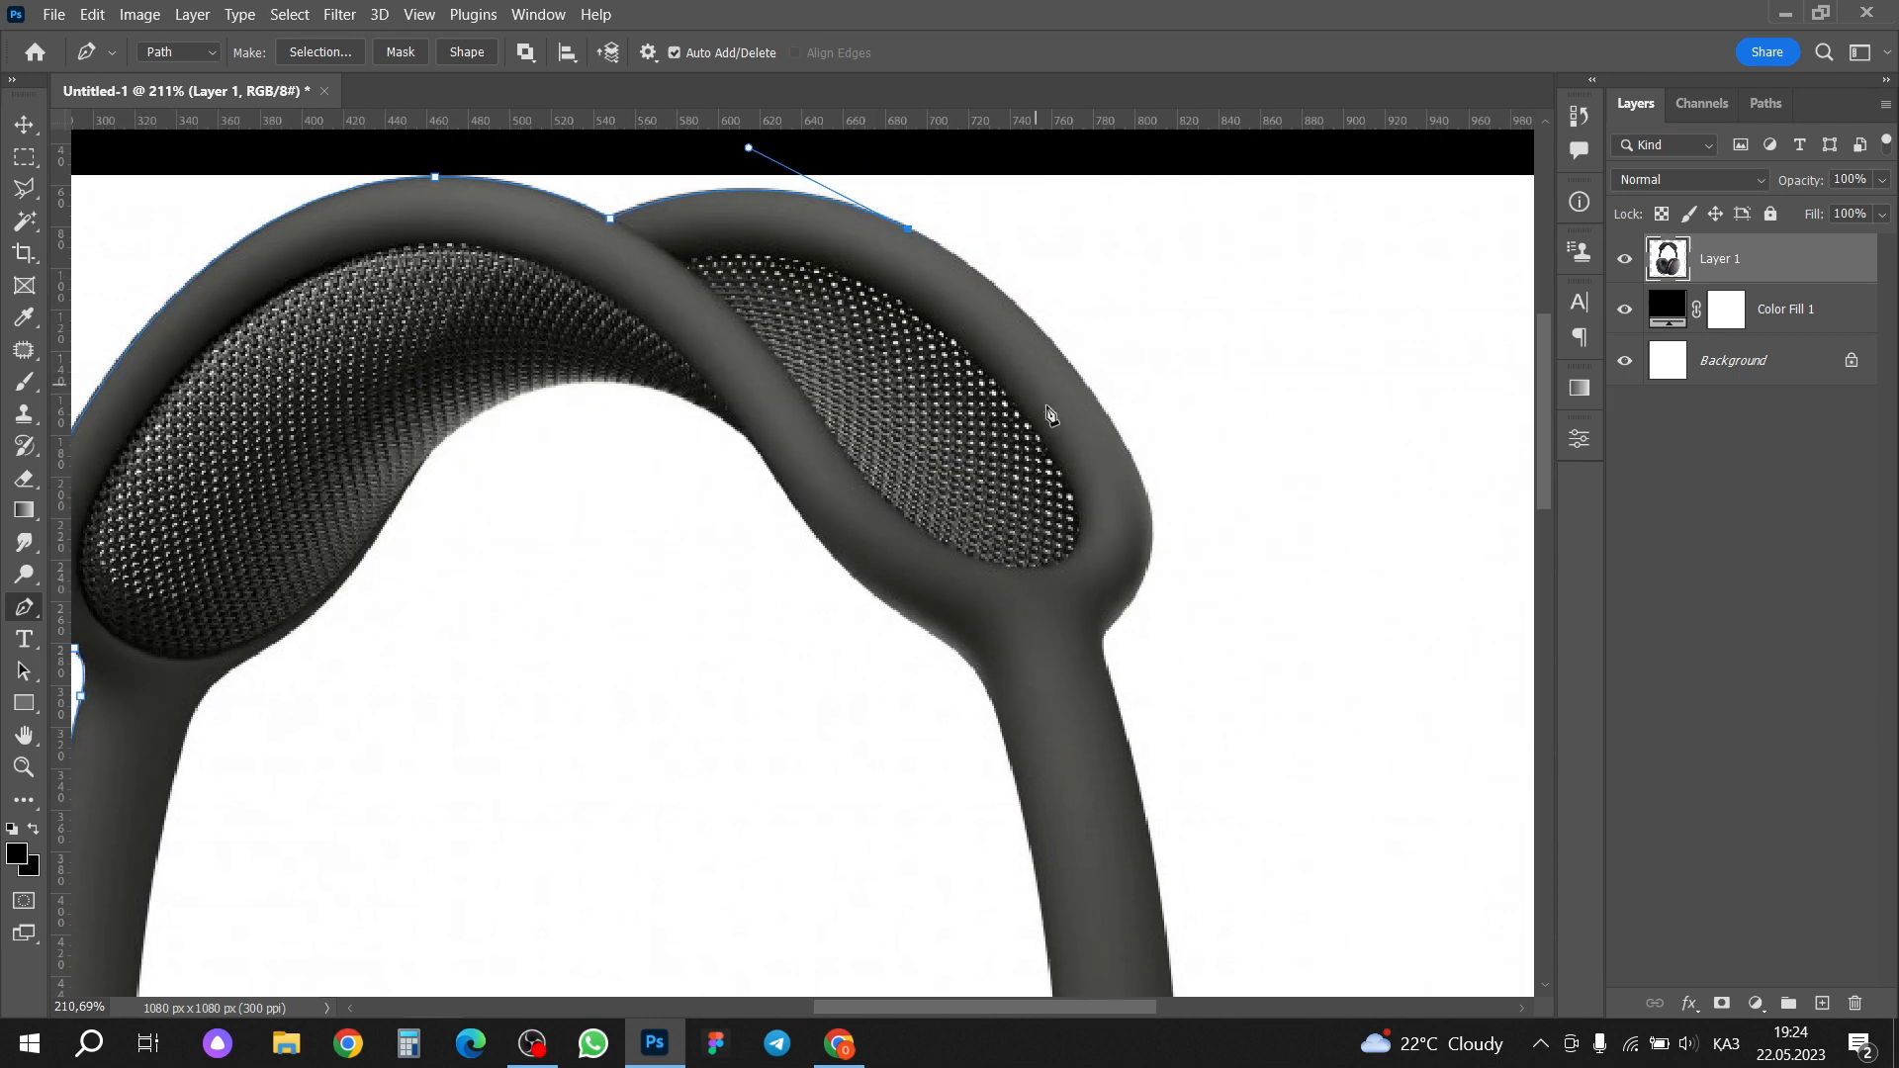
drag(1136, 465, 1232, 650)
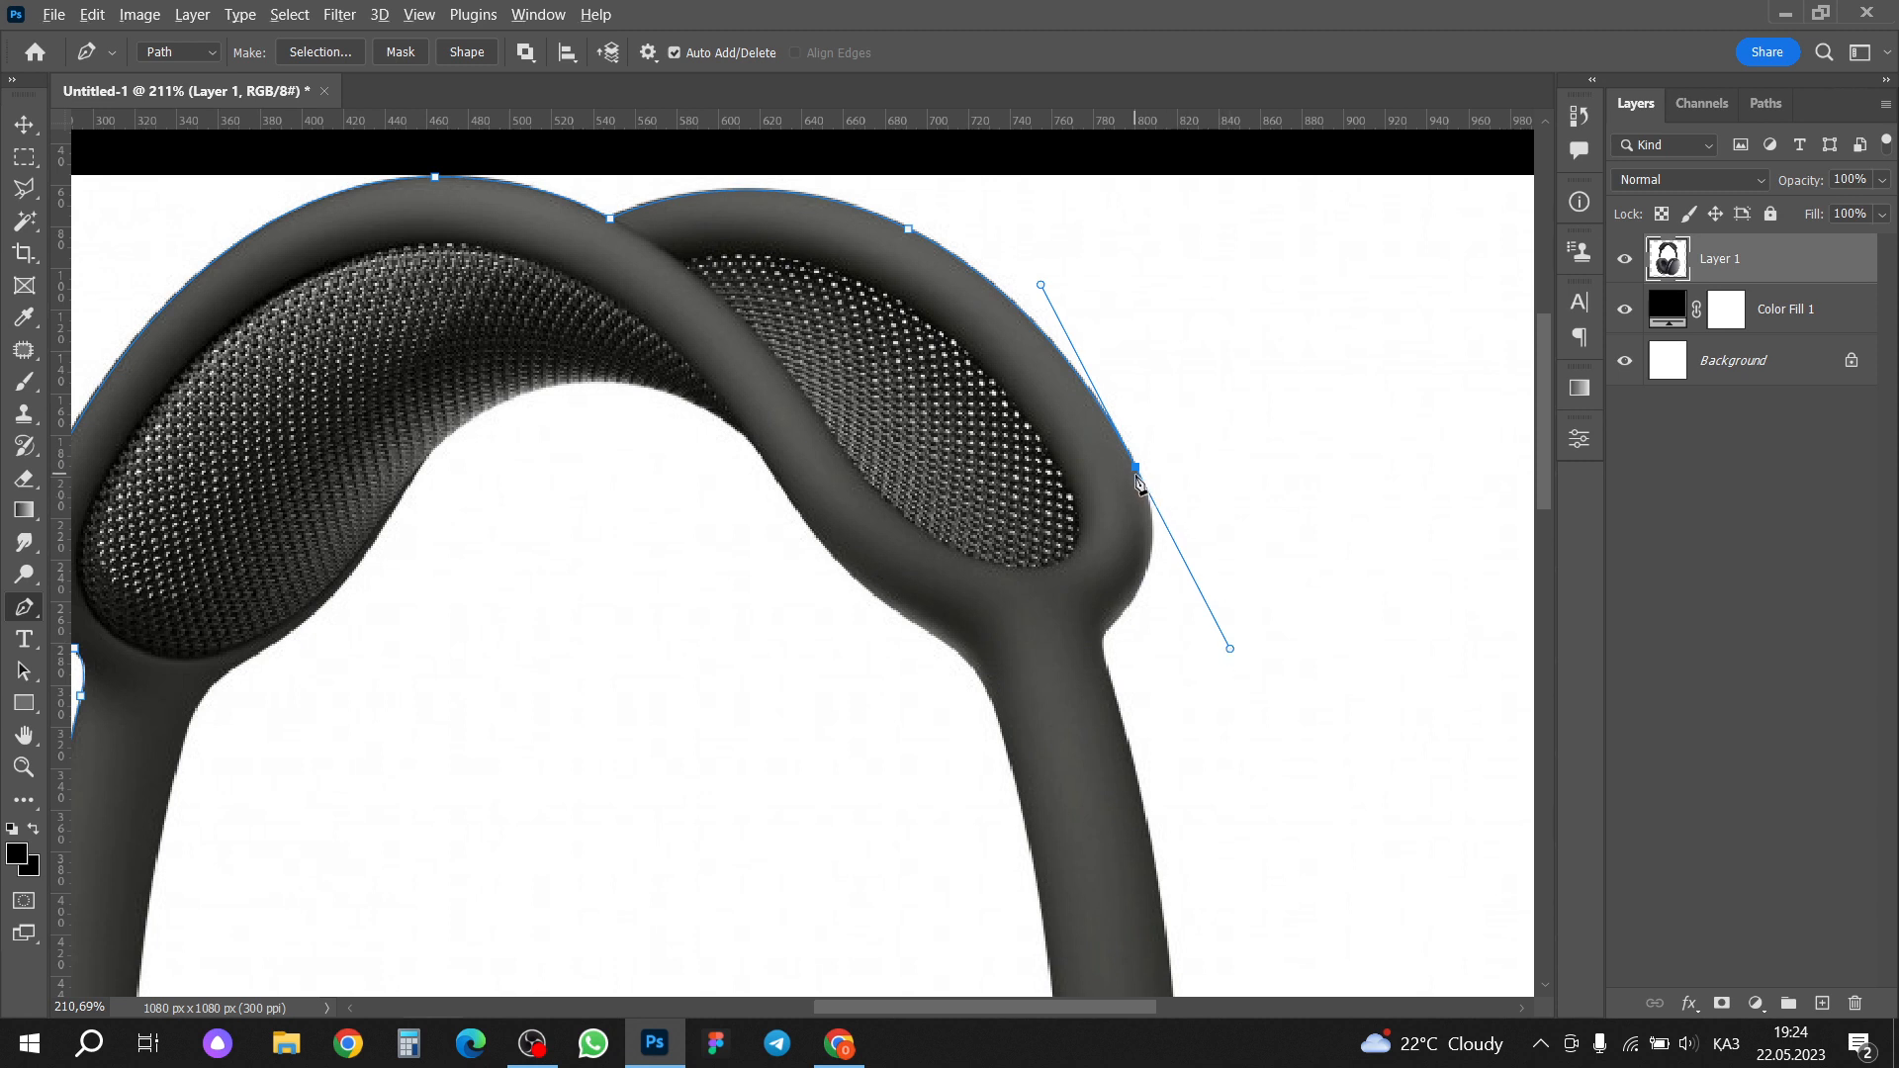
alt+click(1135, 466)
drag(1116, 617, 1052, 689)
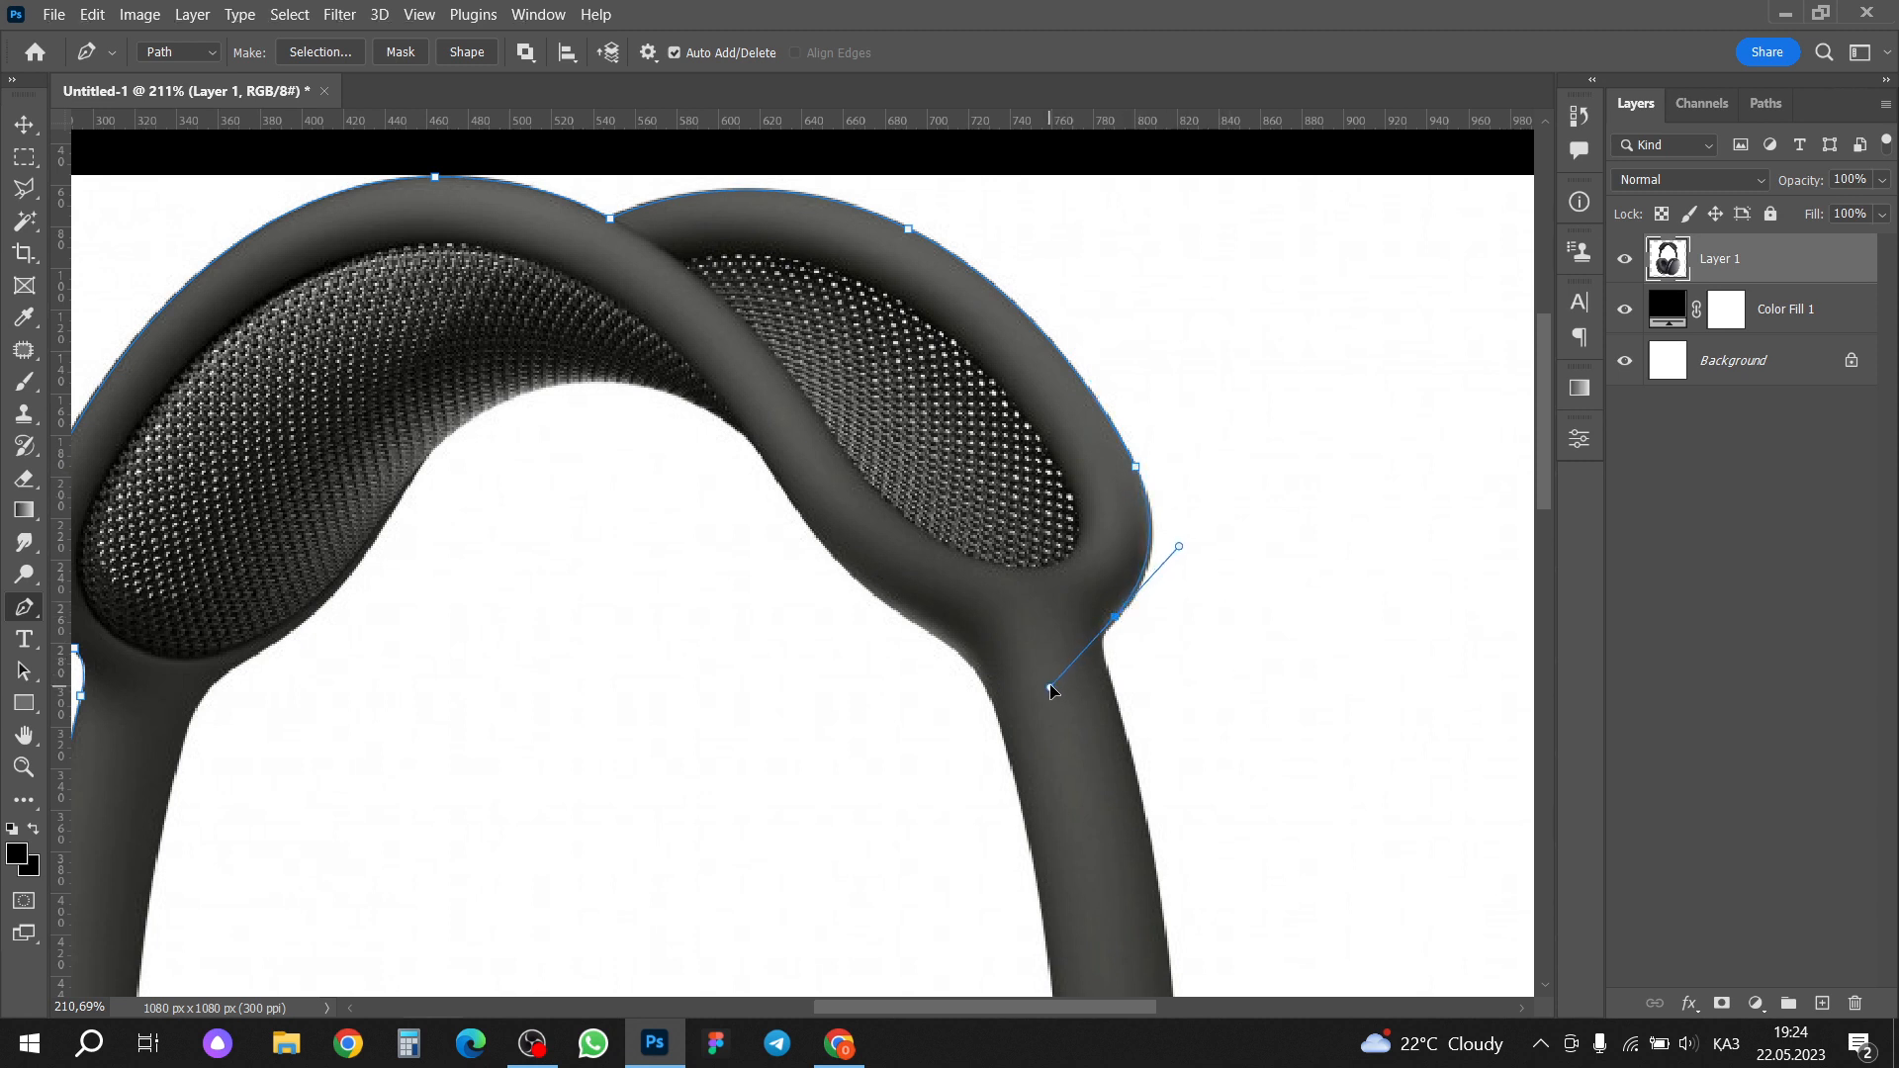
alt+click(1115, 617)
Step: Curve the path around the notch where the headband meets the right arm
scroll(1114, 630, down, 2)
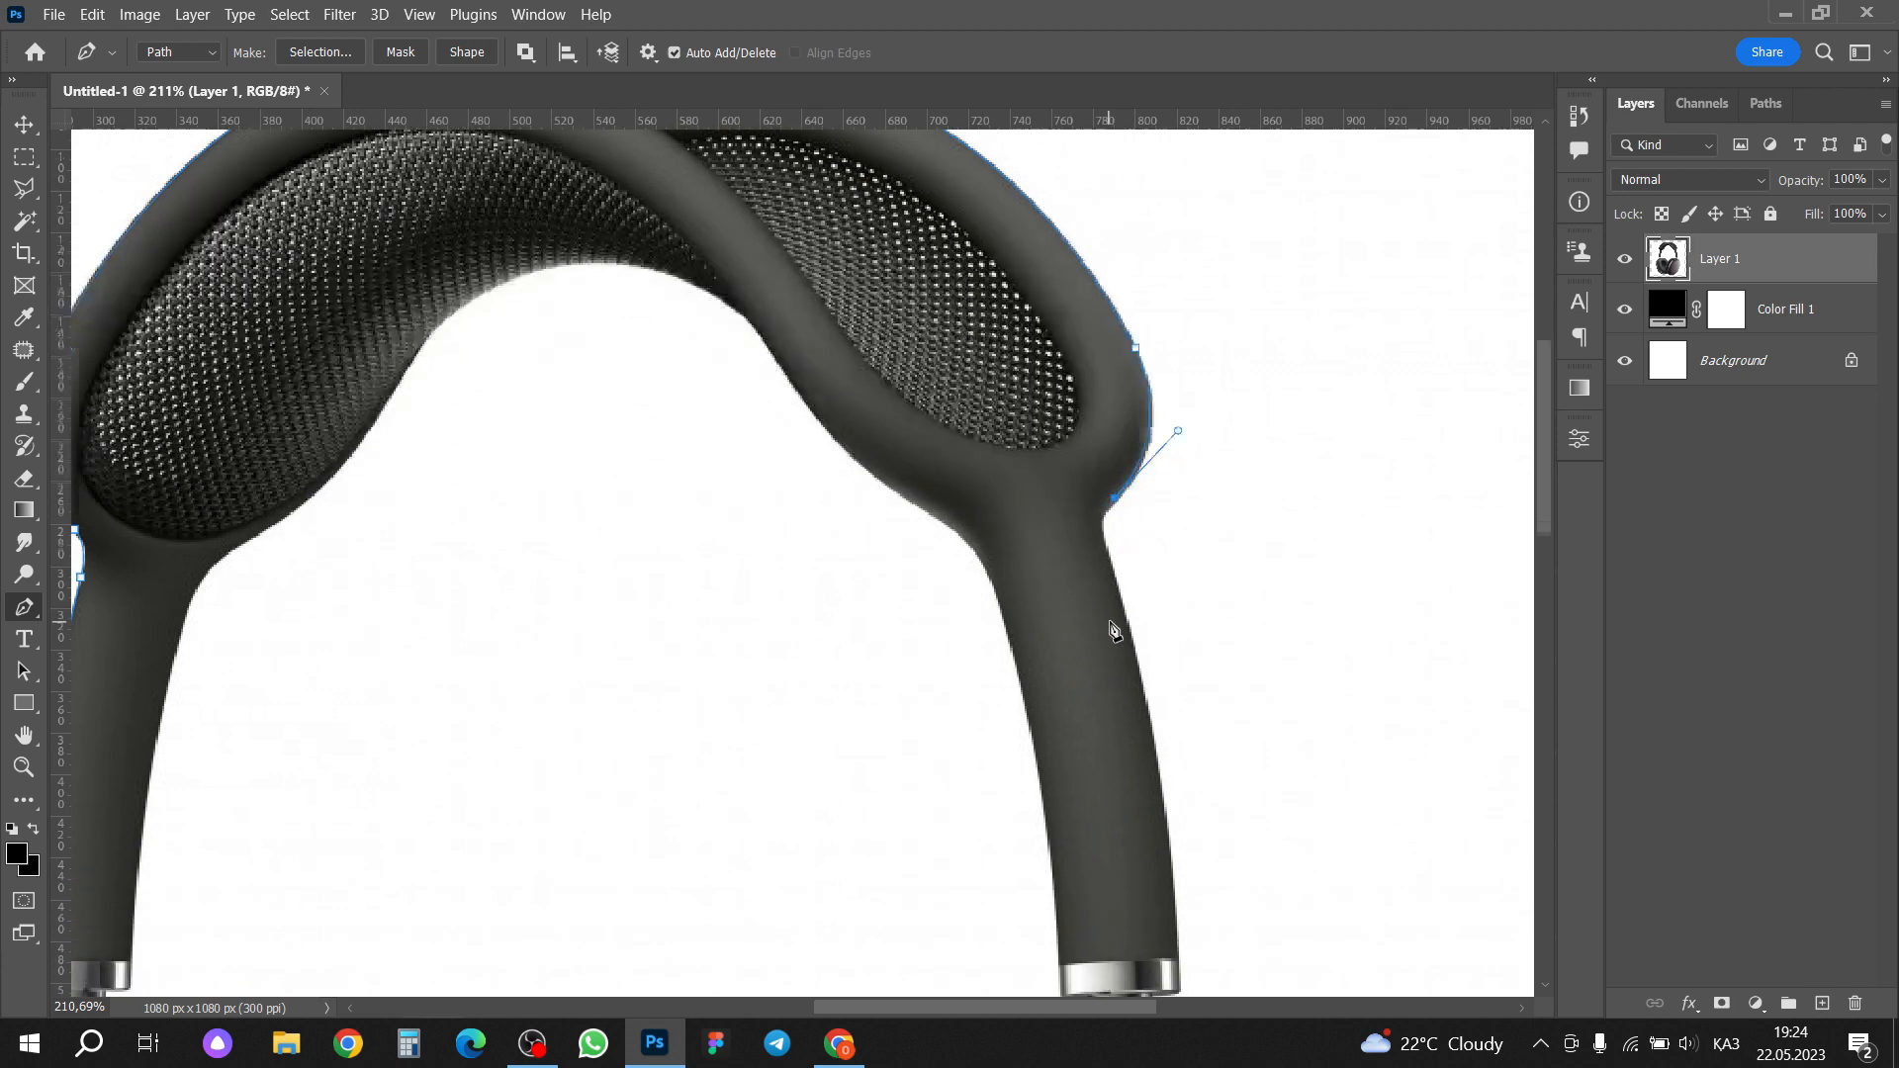
scroll(1109, 544, up, 3)
drag(1106, 565, 1140, 632)
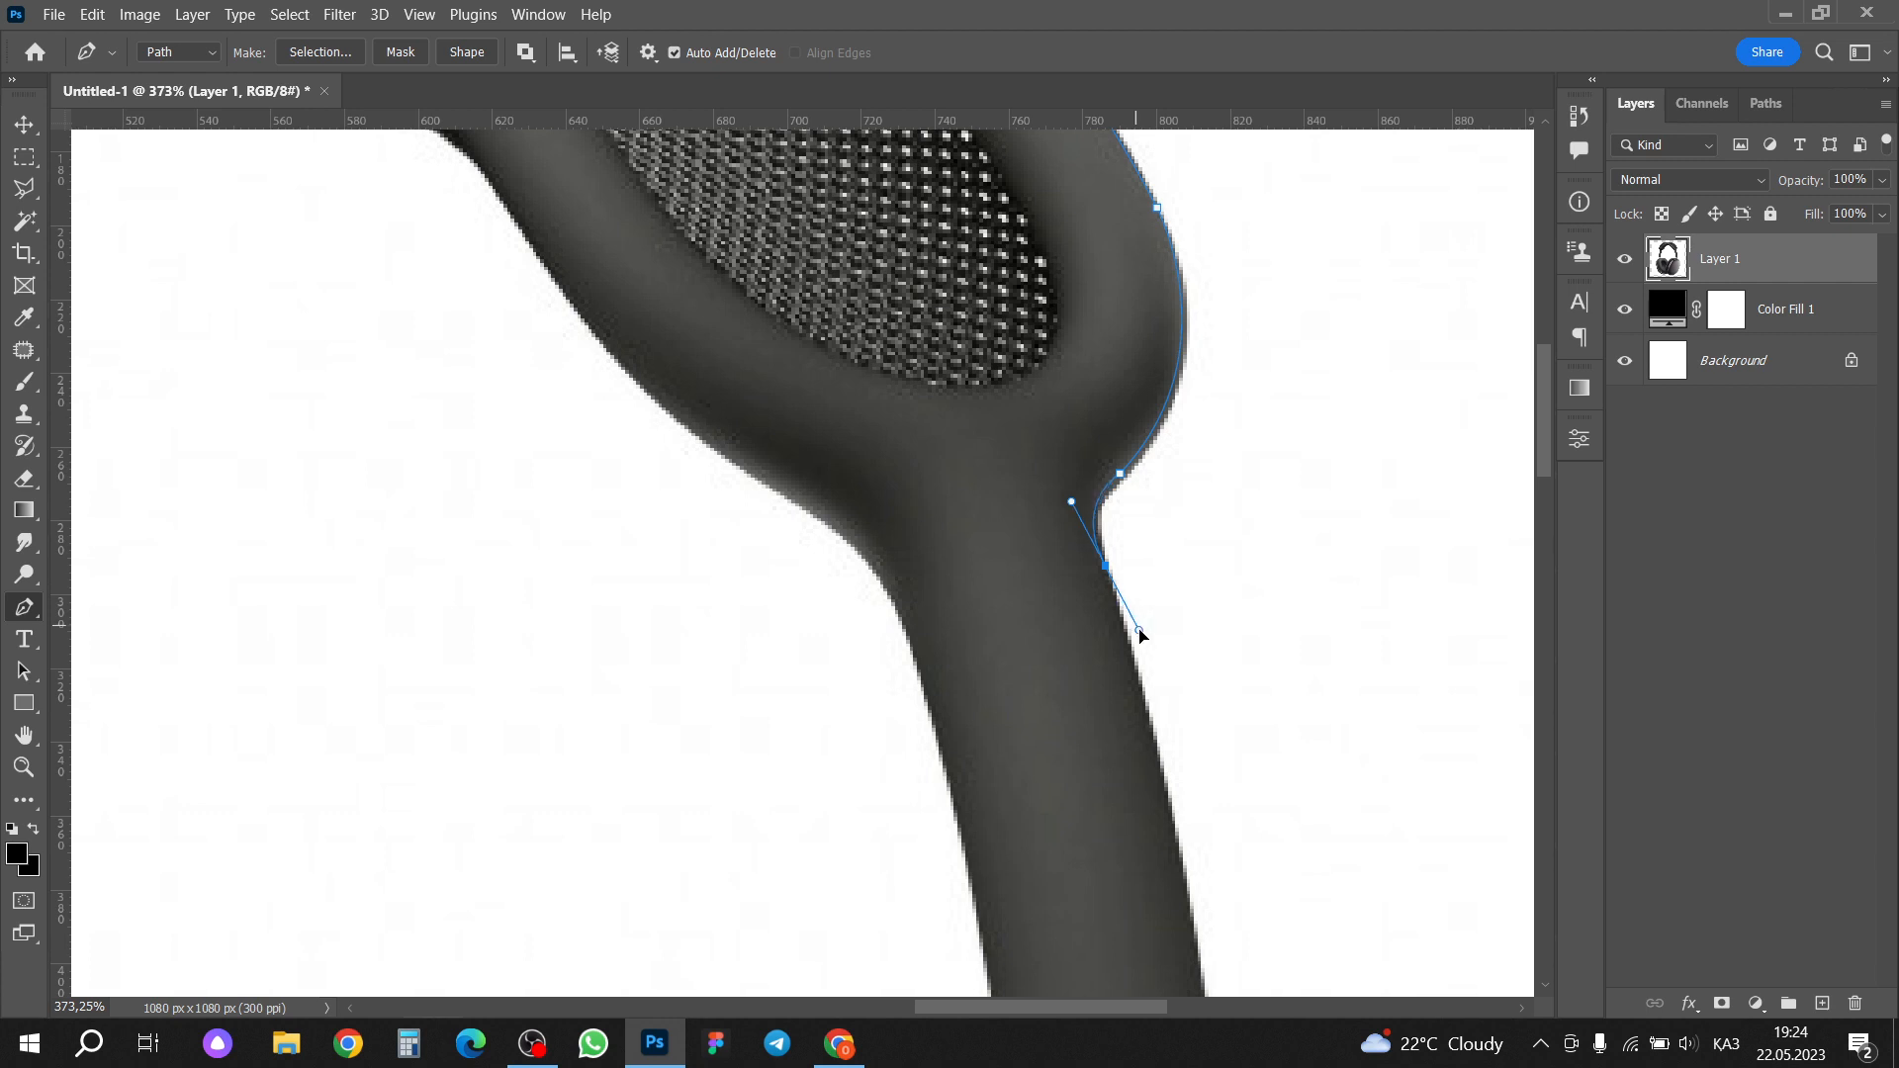
Step: Extend the path down the right arm's outer edge, around the metal collar's corner and along the rod to its base
scroll(1109, 579, down, 4)
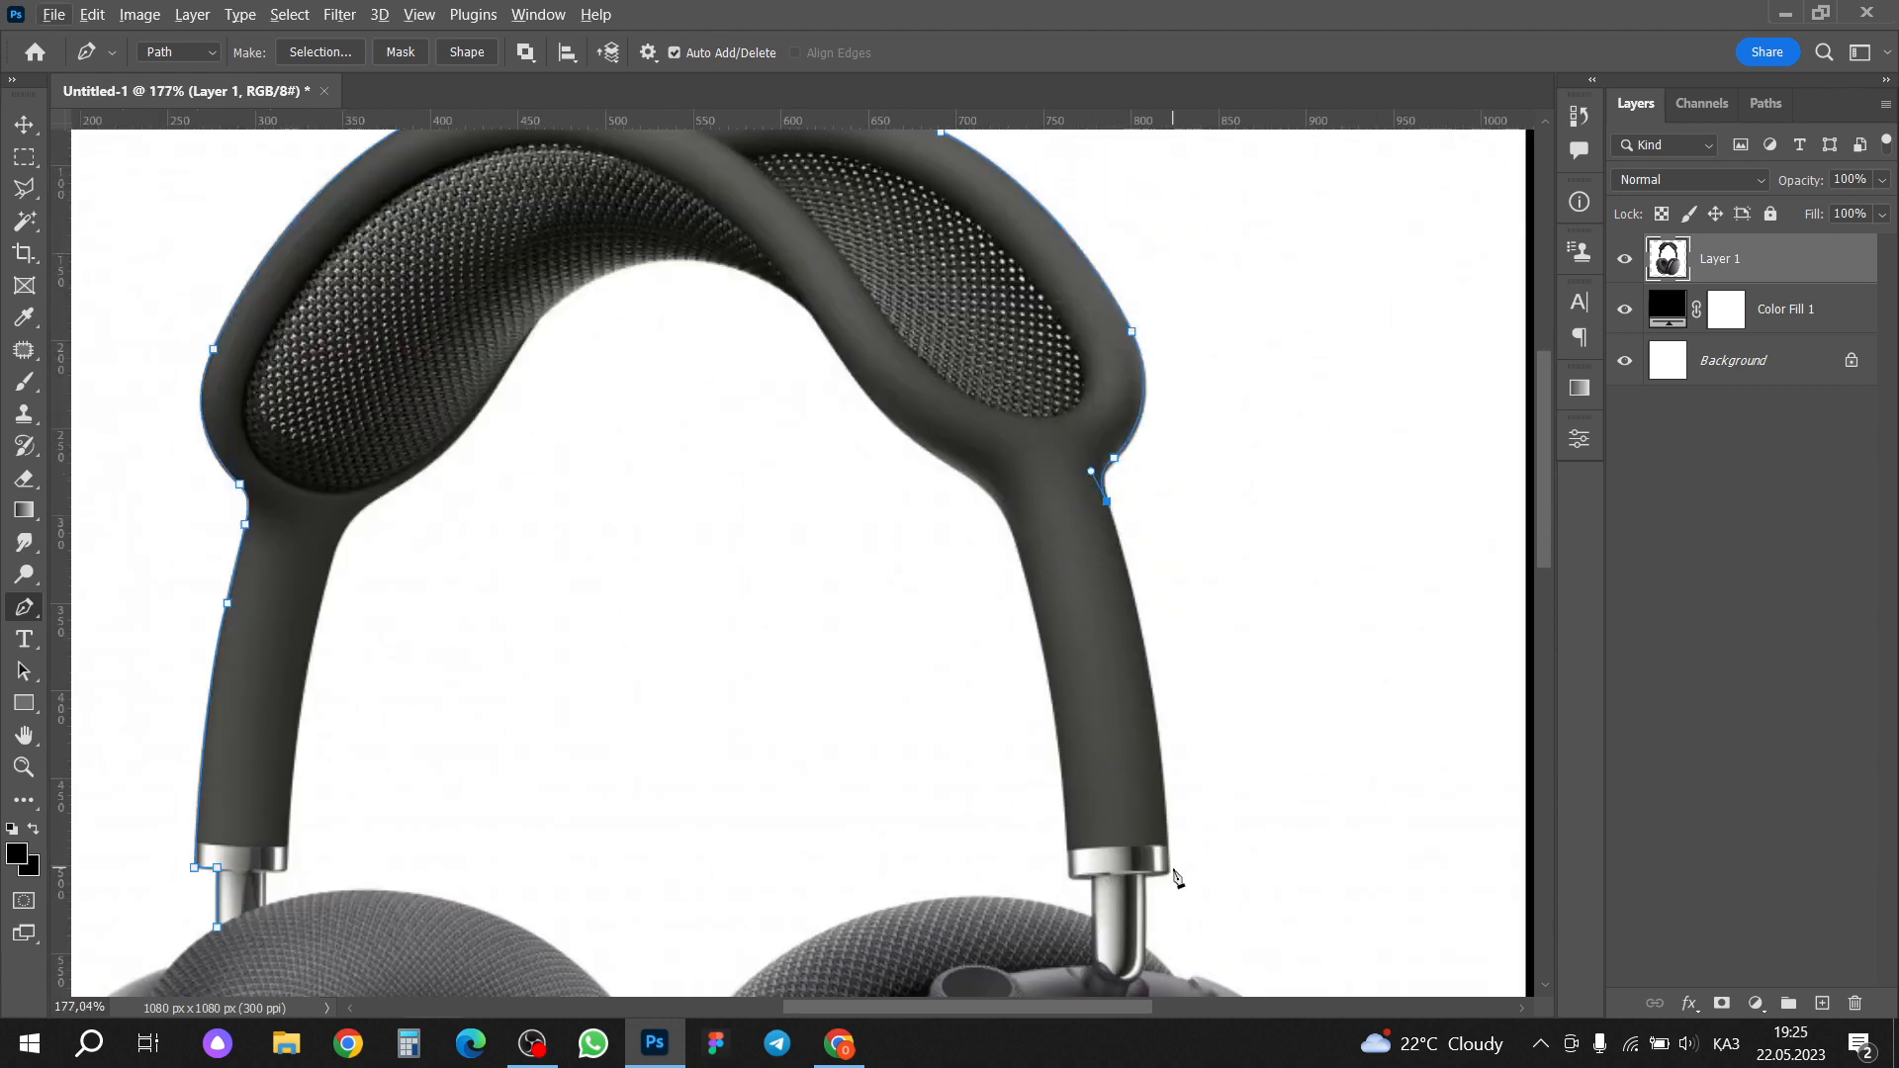
drag(1170, 868, 1175, 987)
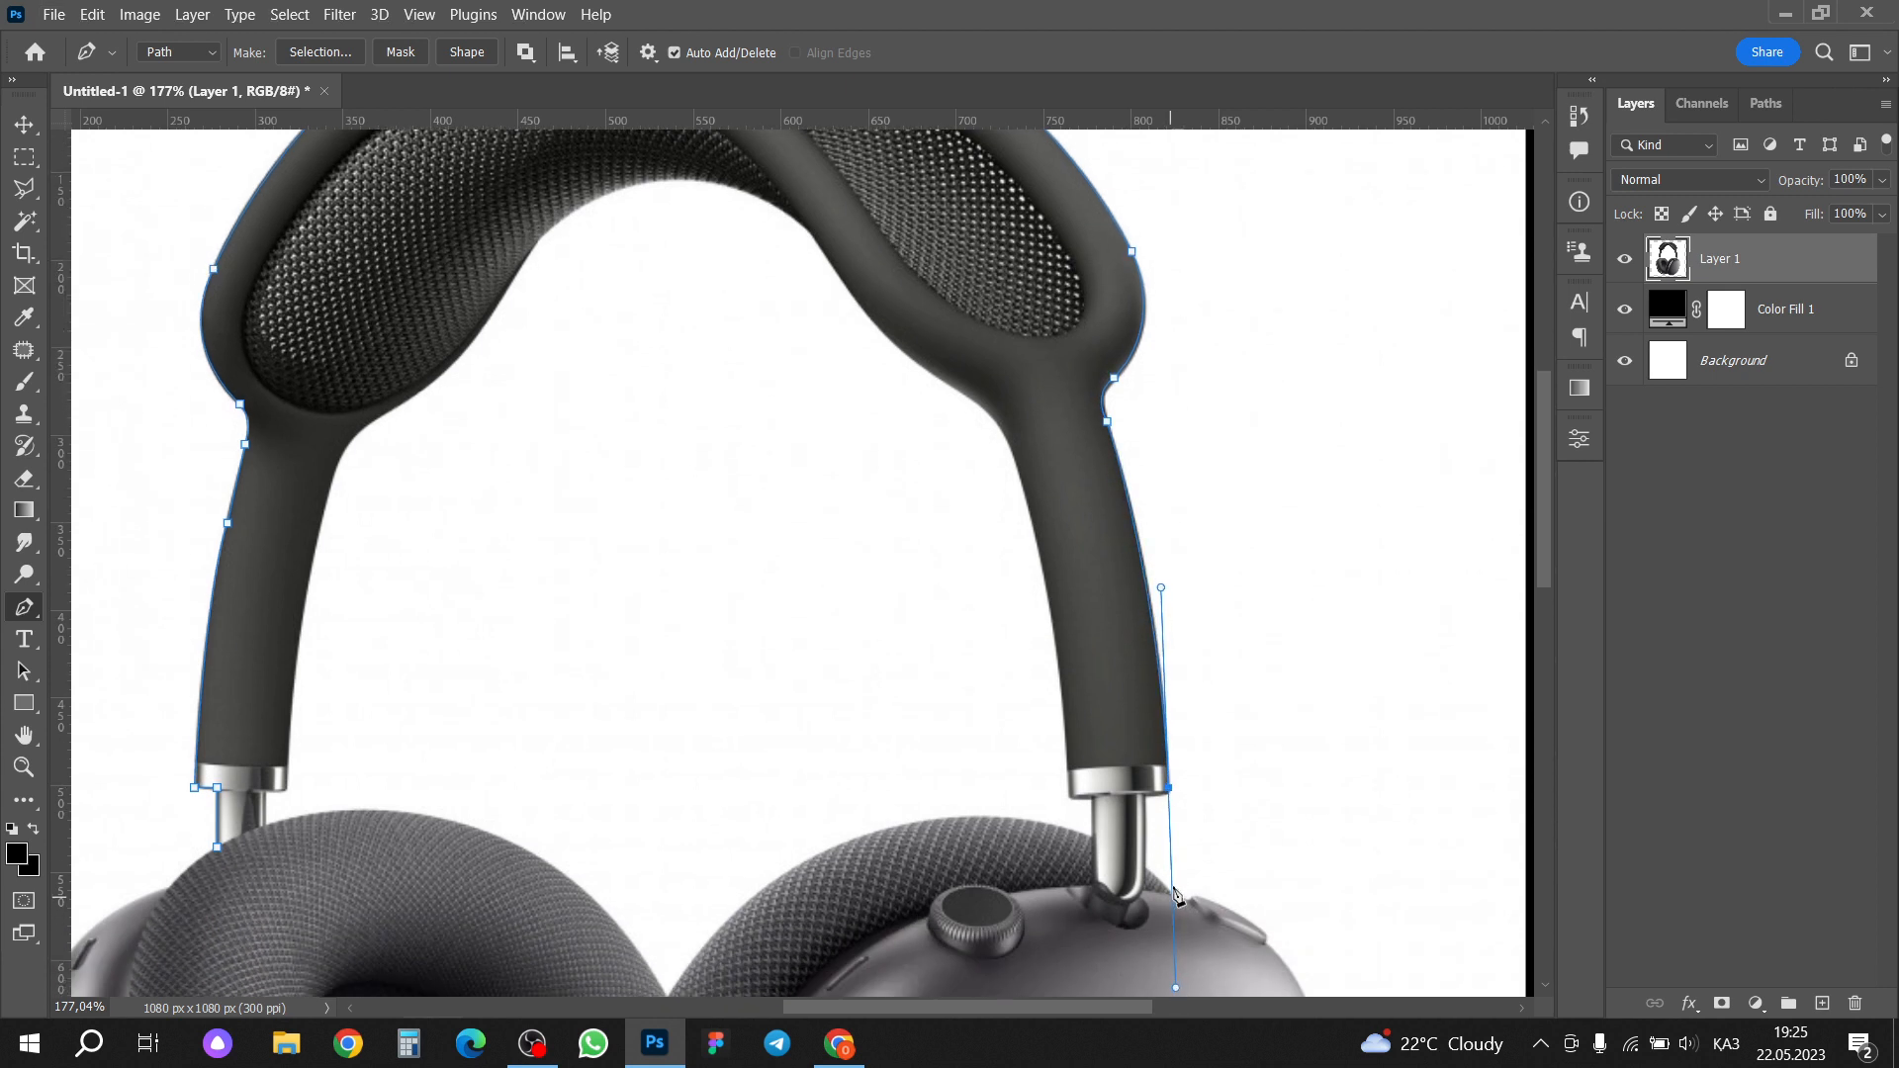
click(1171, 787)
click(1149, 795)
scroll(1174, 910, up, 2)
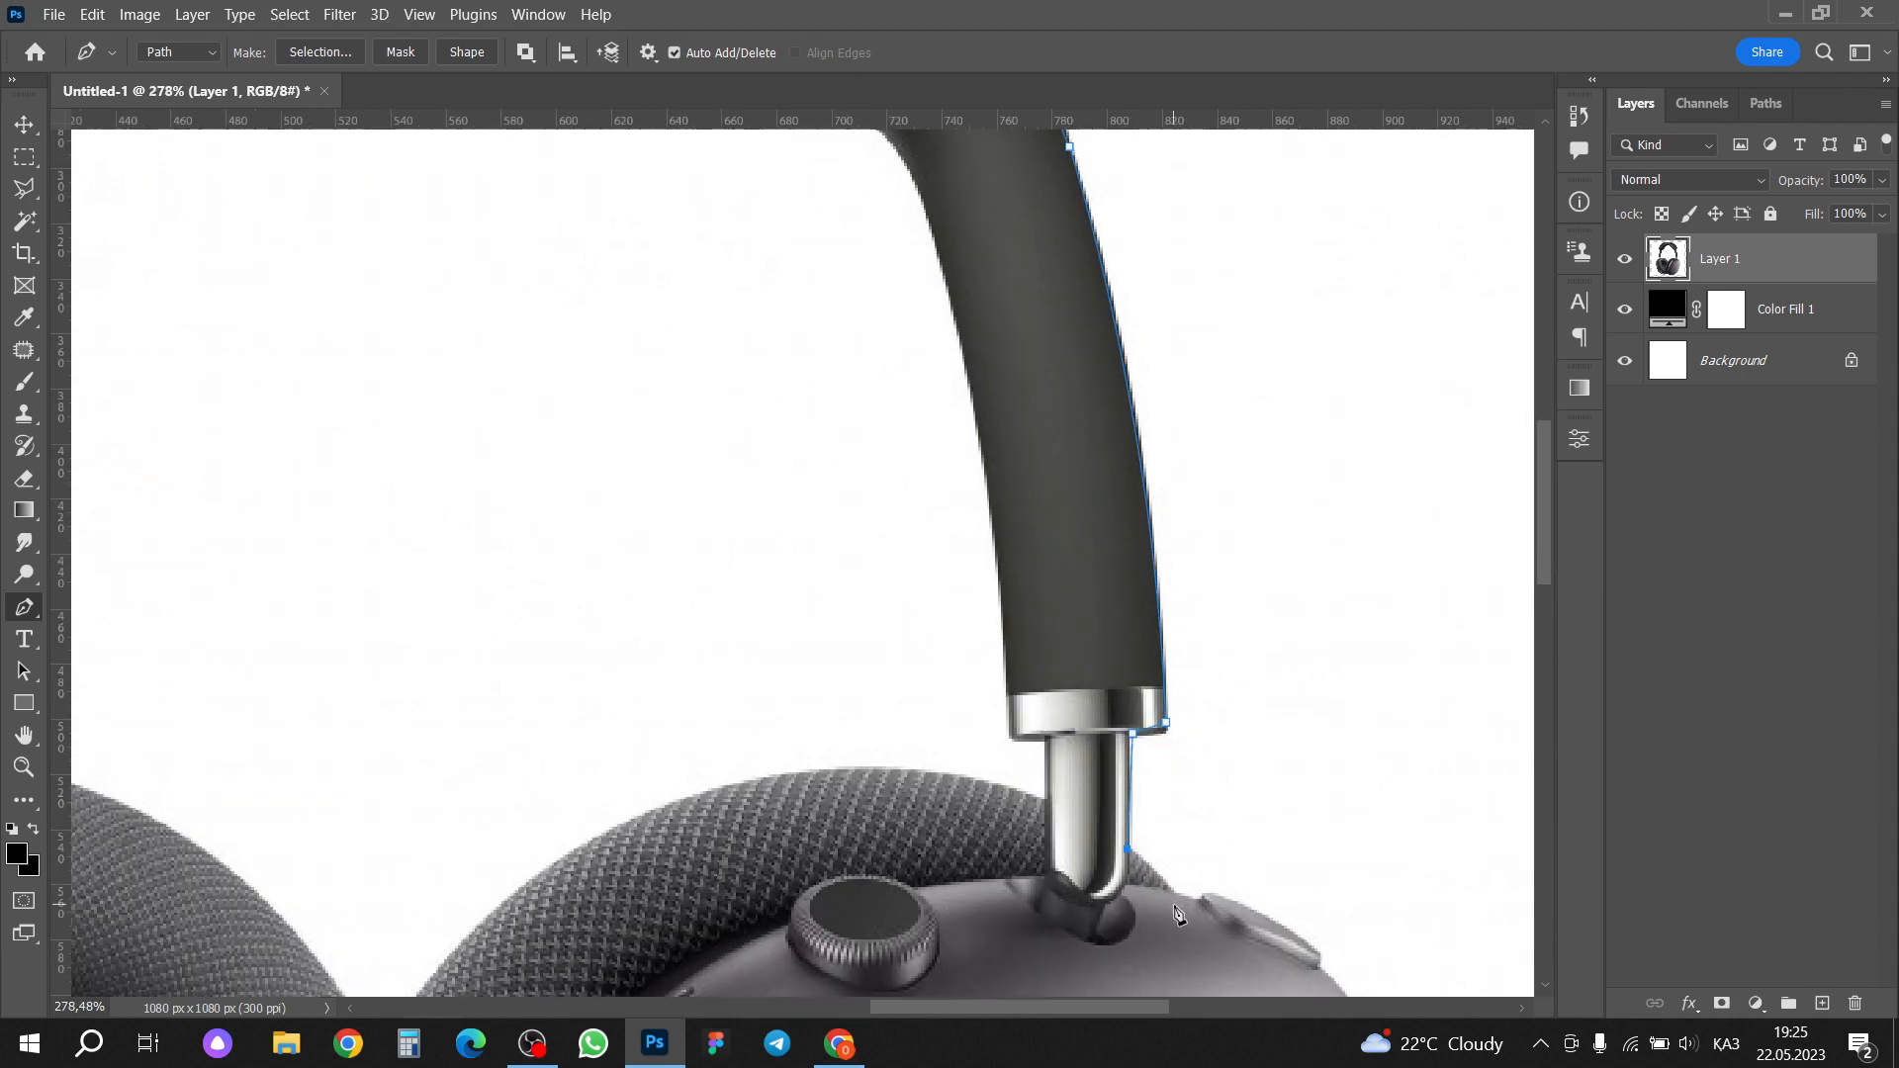
Step: Trace the path from the right rod's base along the top of the right ear cup, past the raised button
drag(1179, 906, 912, 730)
alt+click(1171, 894)
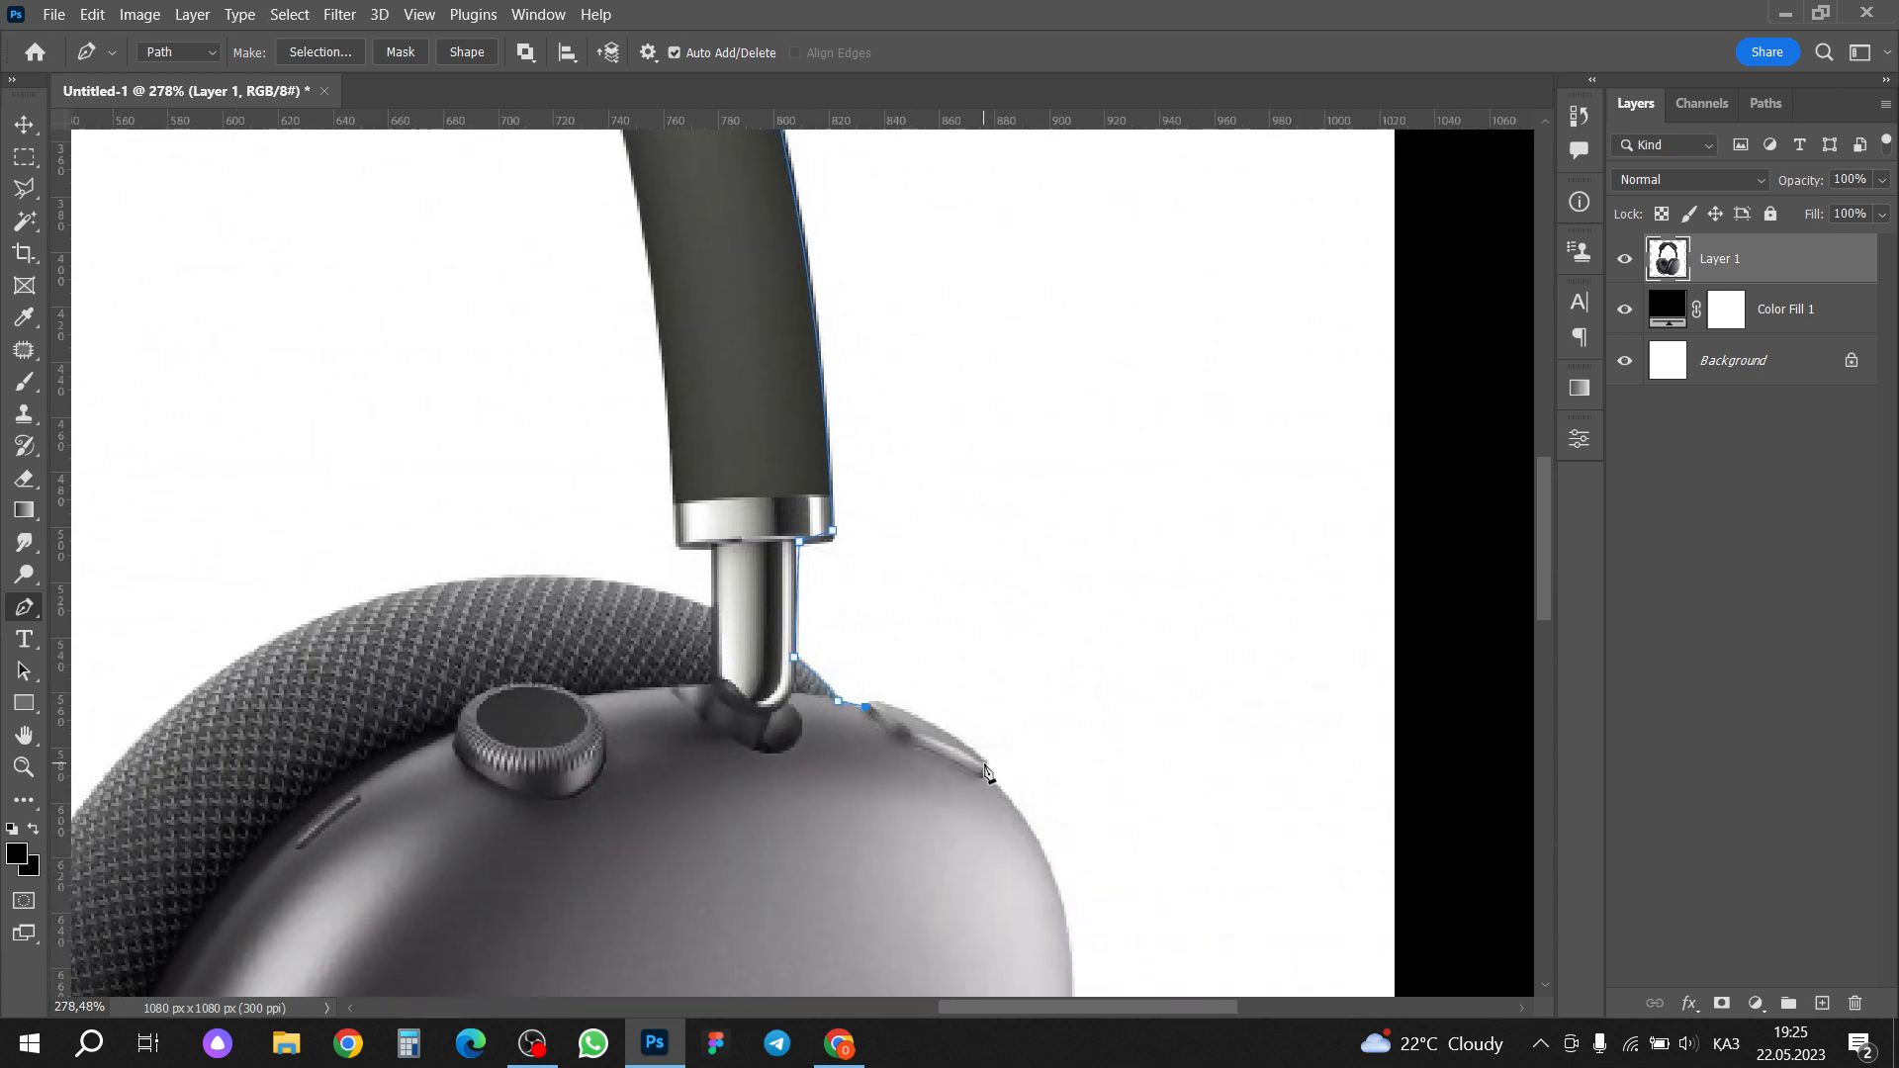
drag(996, 779, 1056, 842)
alt+click(987, 768)
Step: Continue the path down the right ear cup's outer edge with curved segments to its lower side
scroll(987, 787, down, 3)
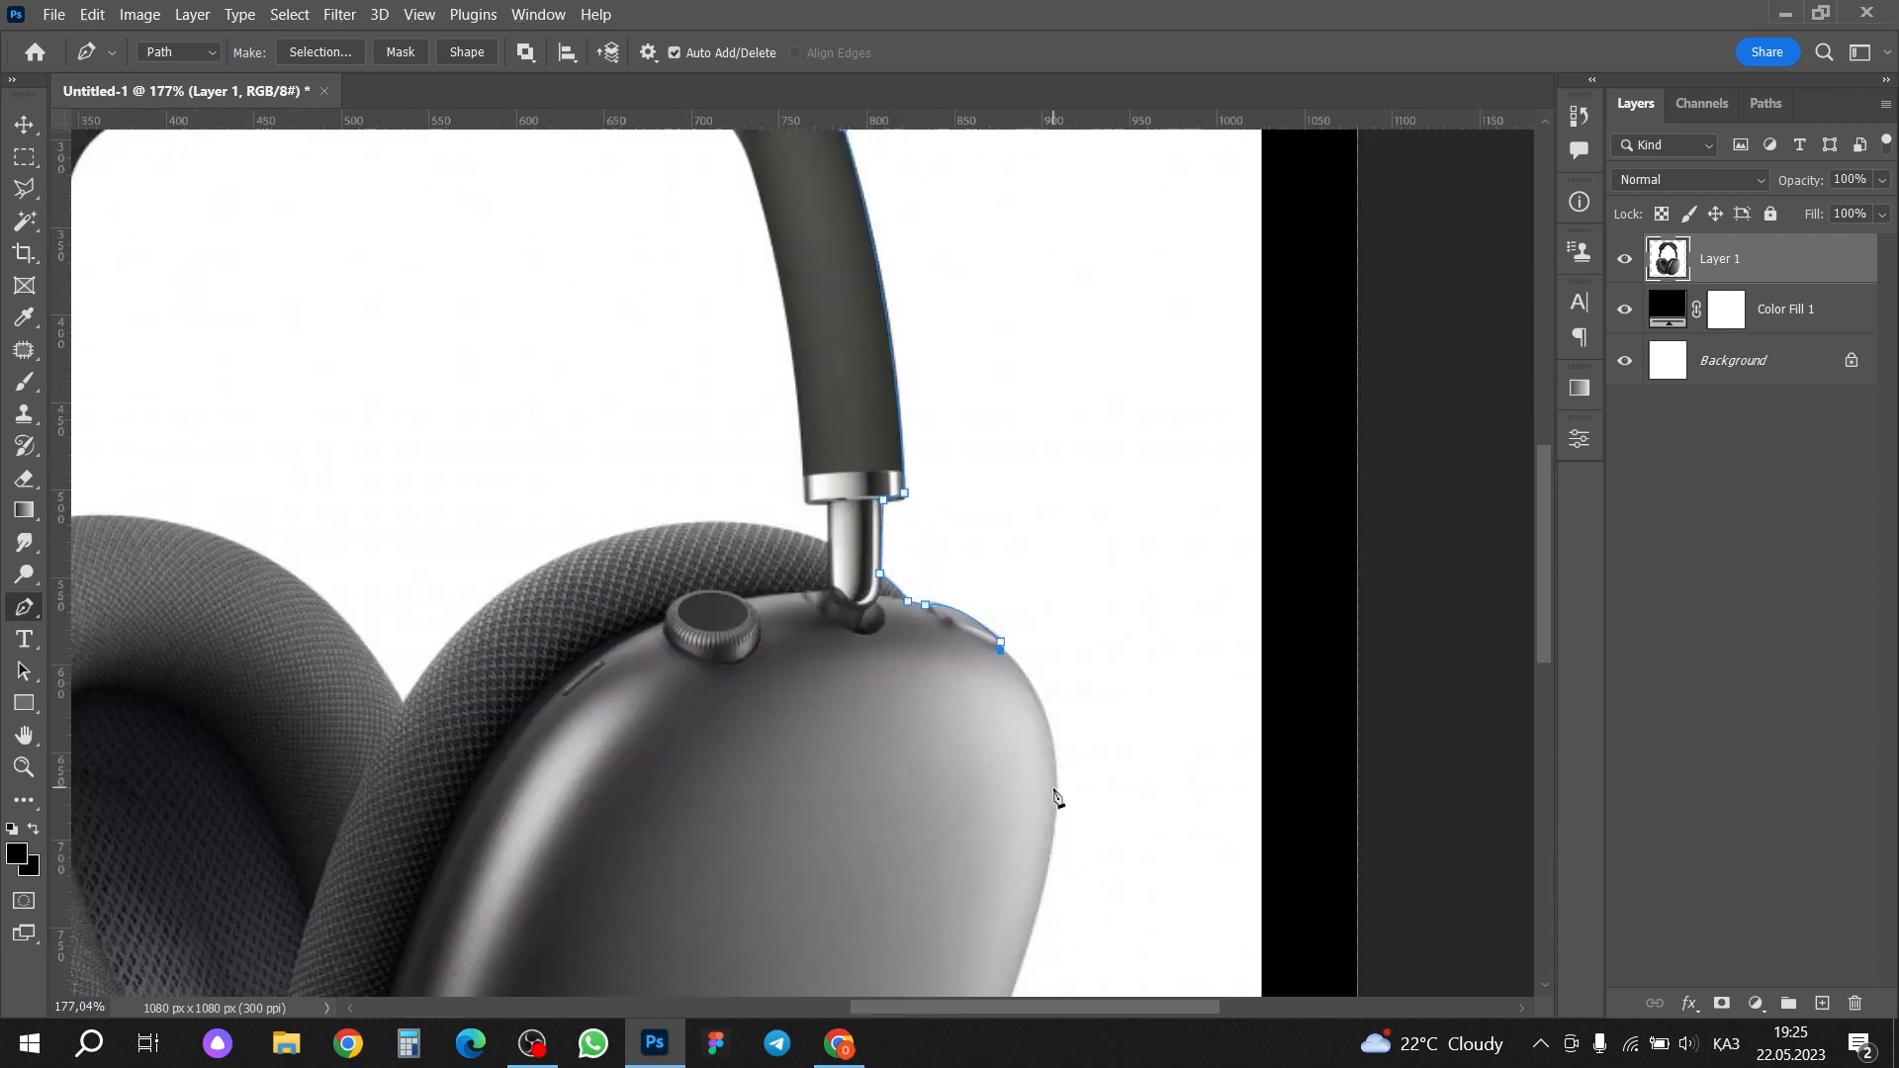
drag(1055, 803, 1029, 473)
alt+click(1054, 803)
drag(949, 758, 819, 976)
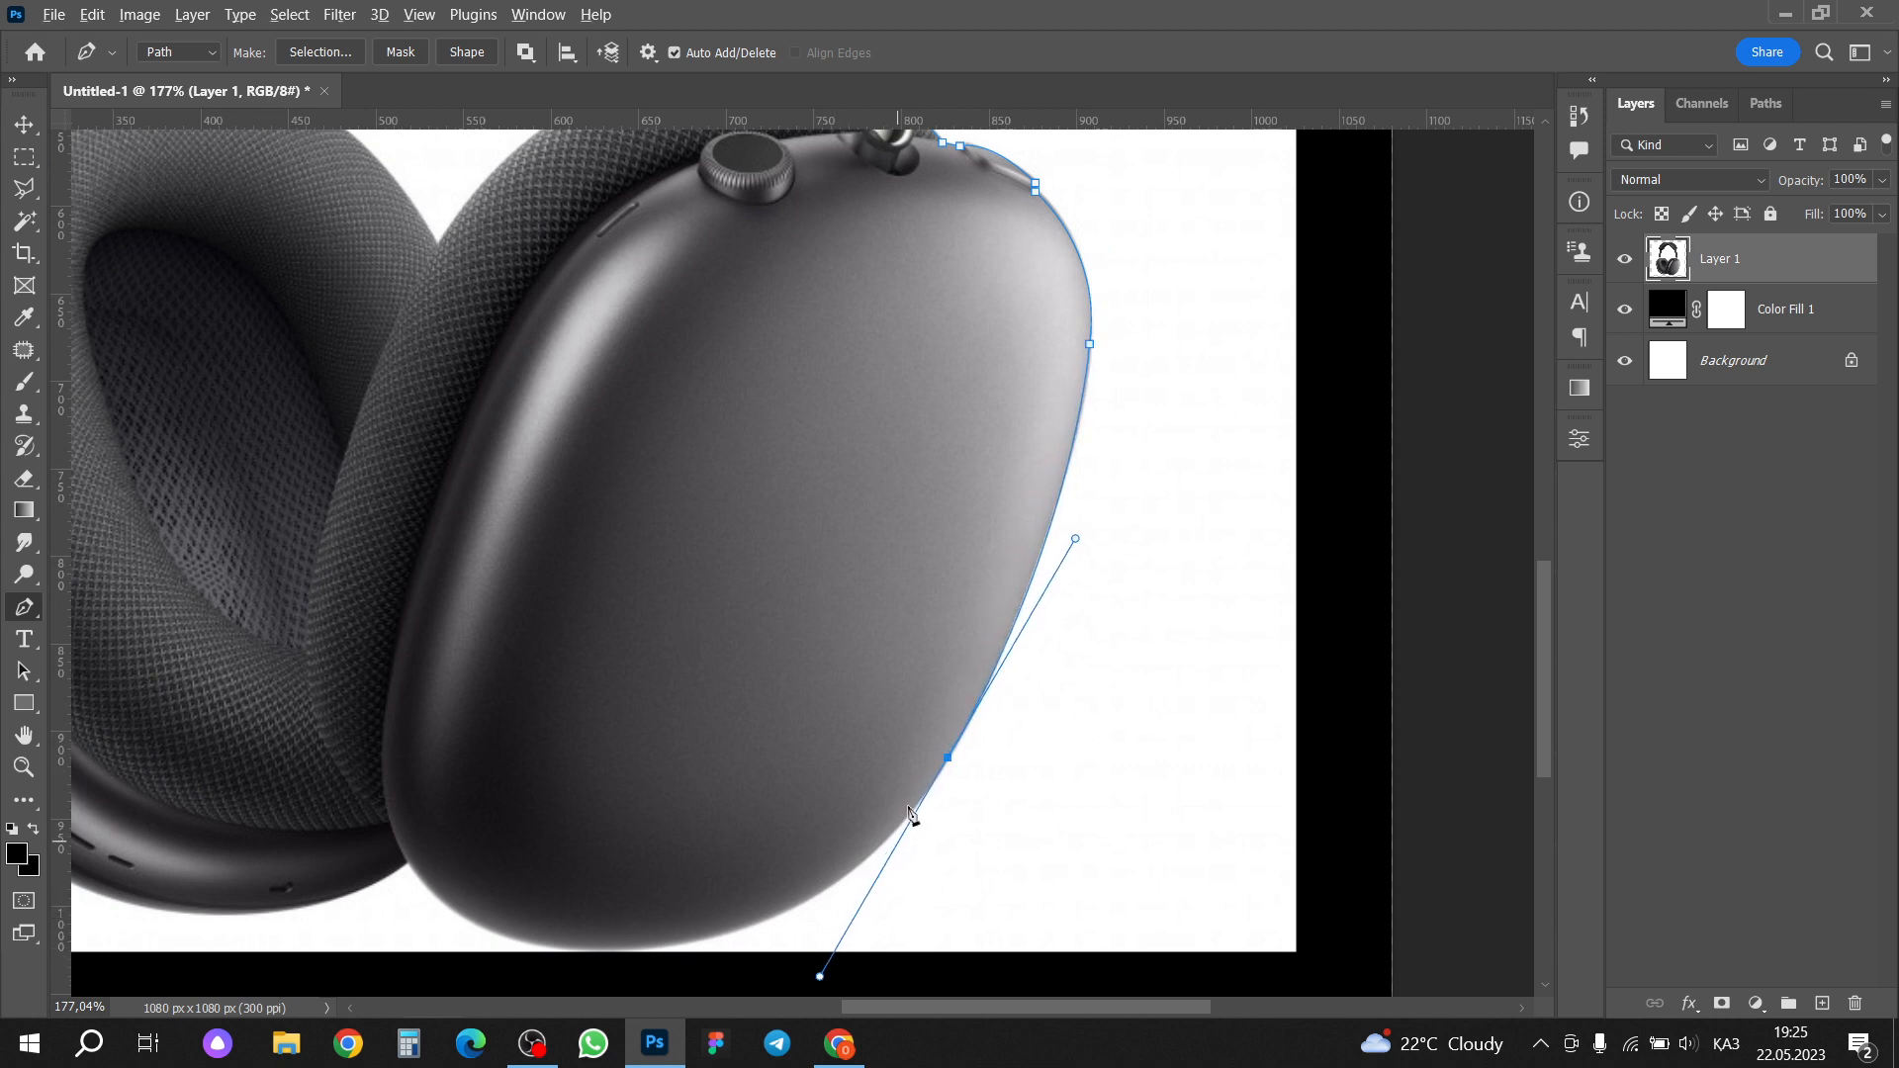
alt+click(948, 760)
Step: Curve the path under the right ear cup to the junction with the left cup and along the left cup's underside
drag(869, 792, 1094, 377)
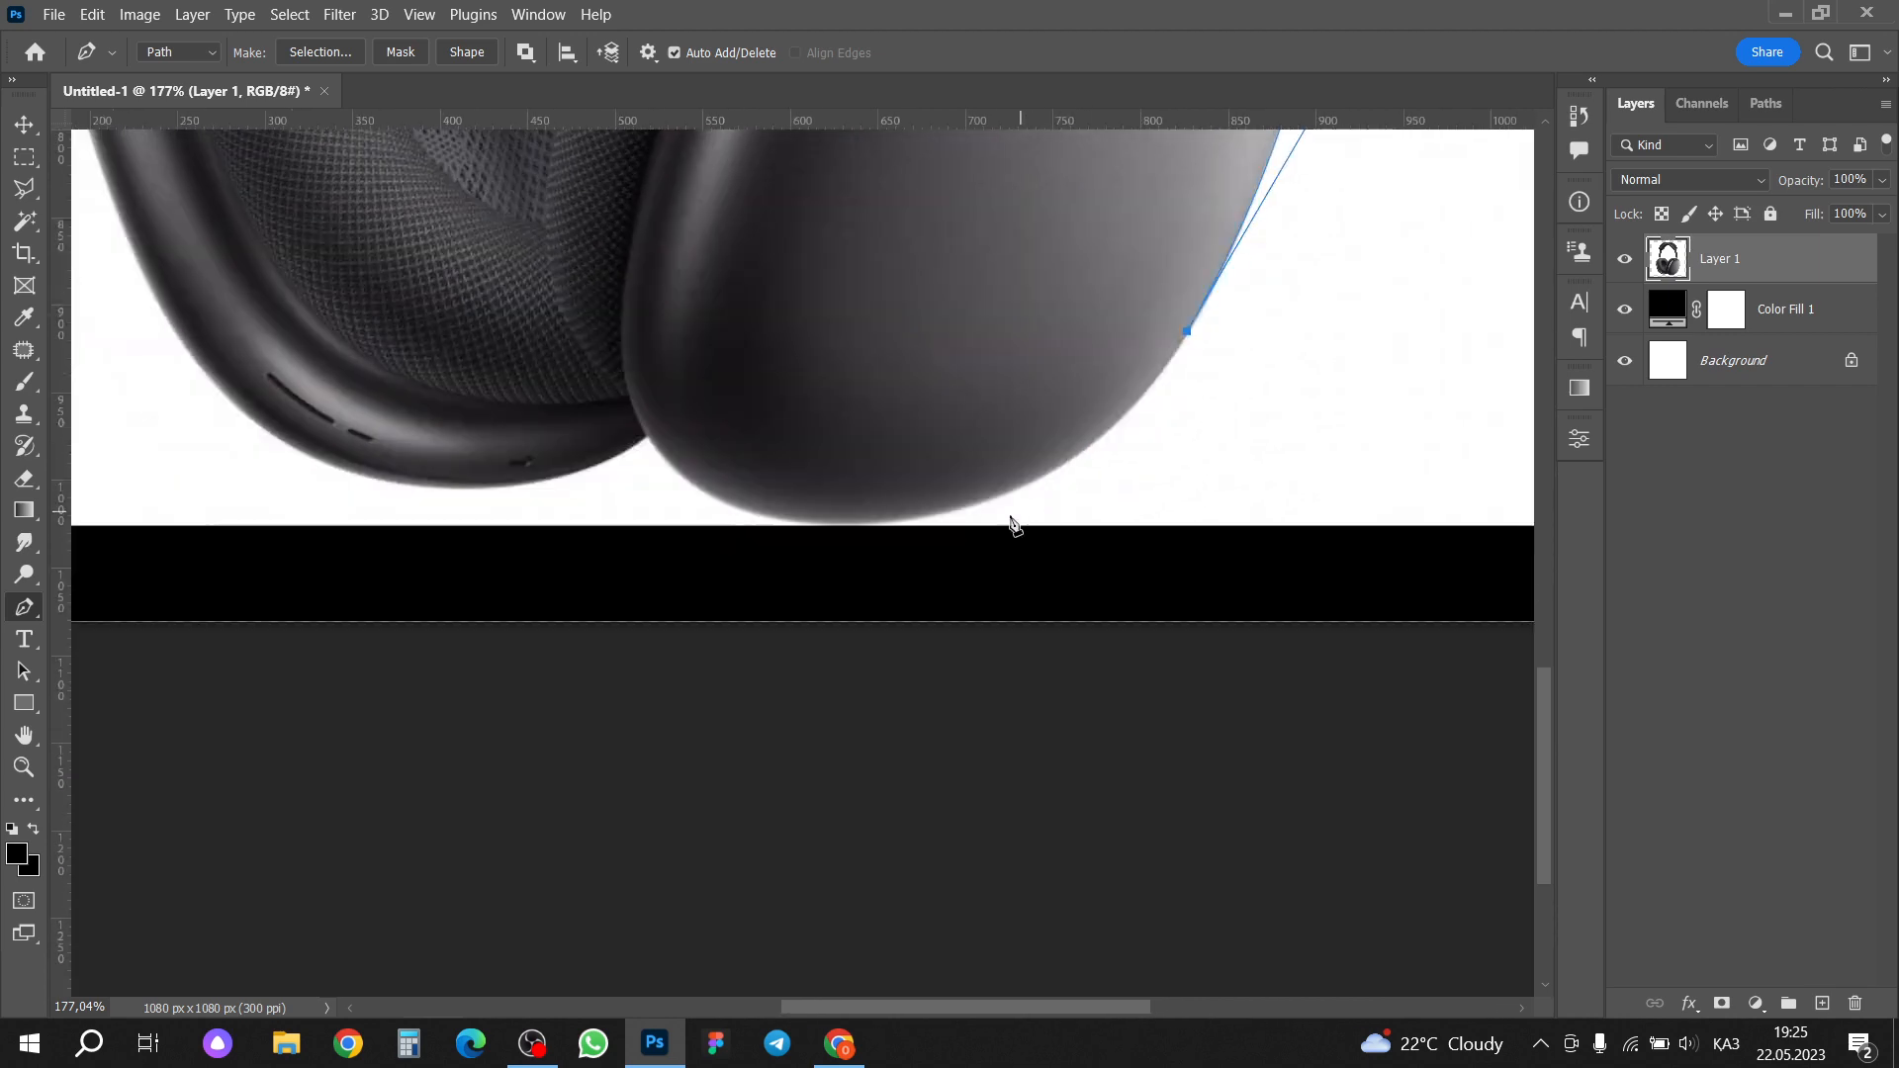
drag(922, 517, 726, 561)
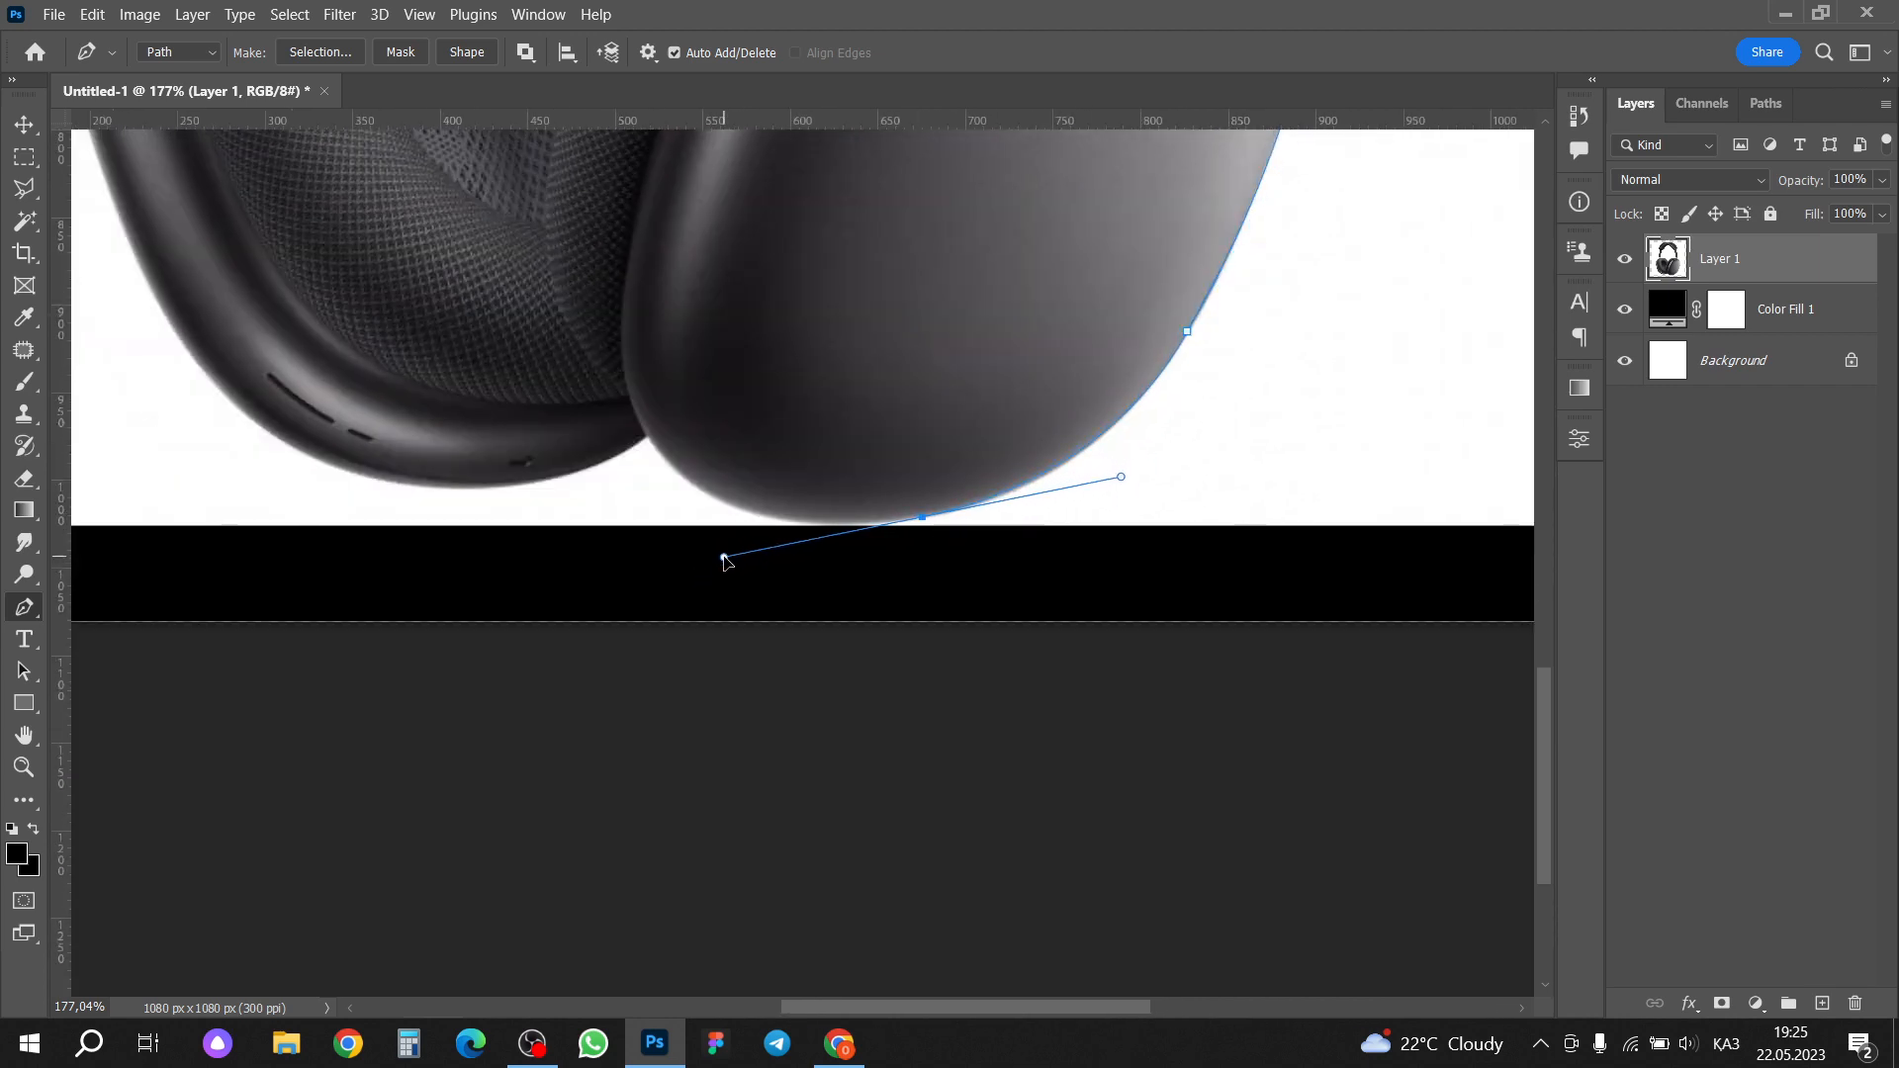
alt+click(922, 517)
drag(646, 436, 564, 323)
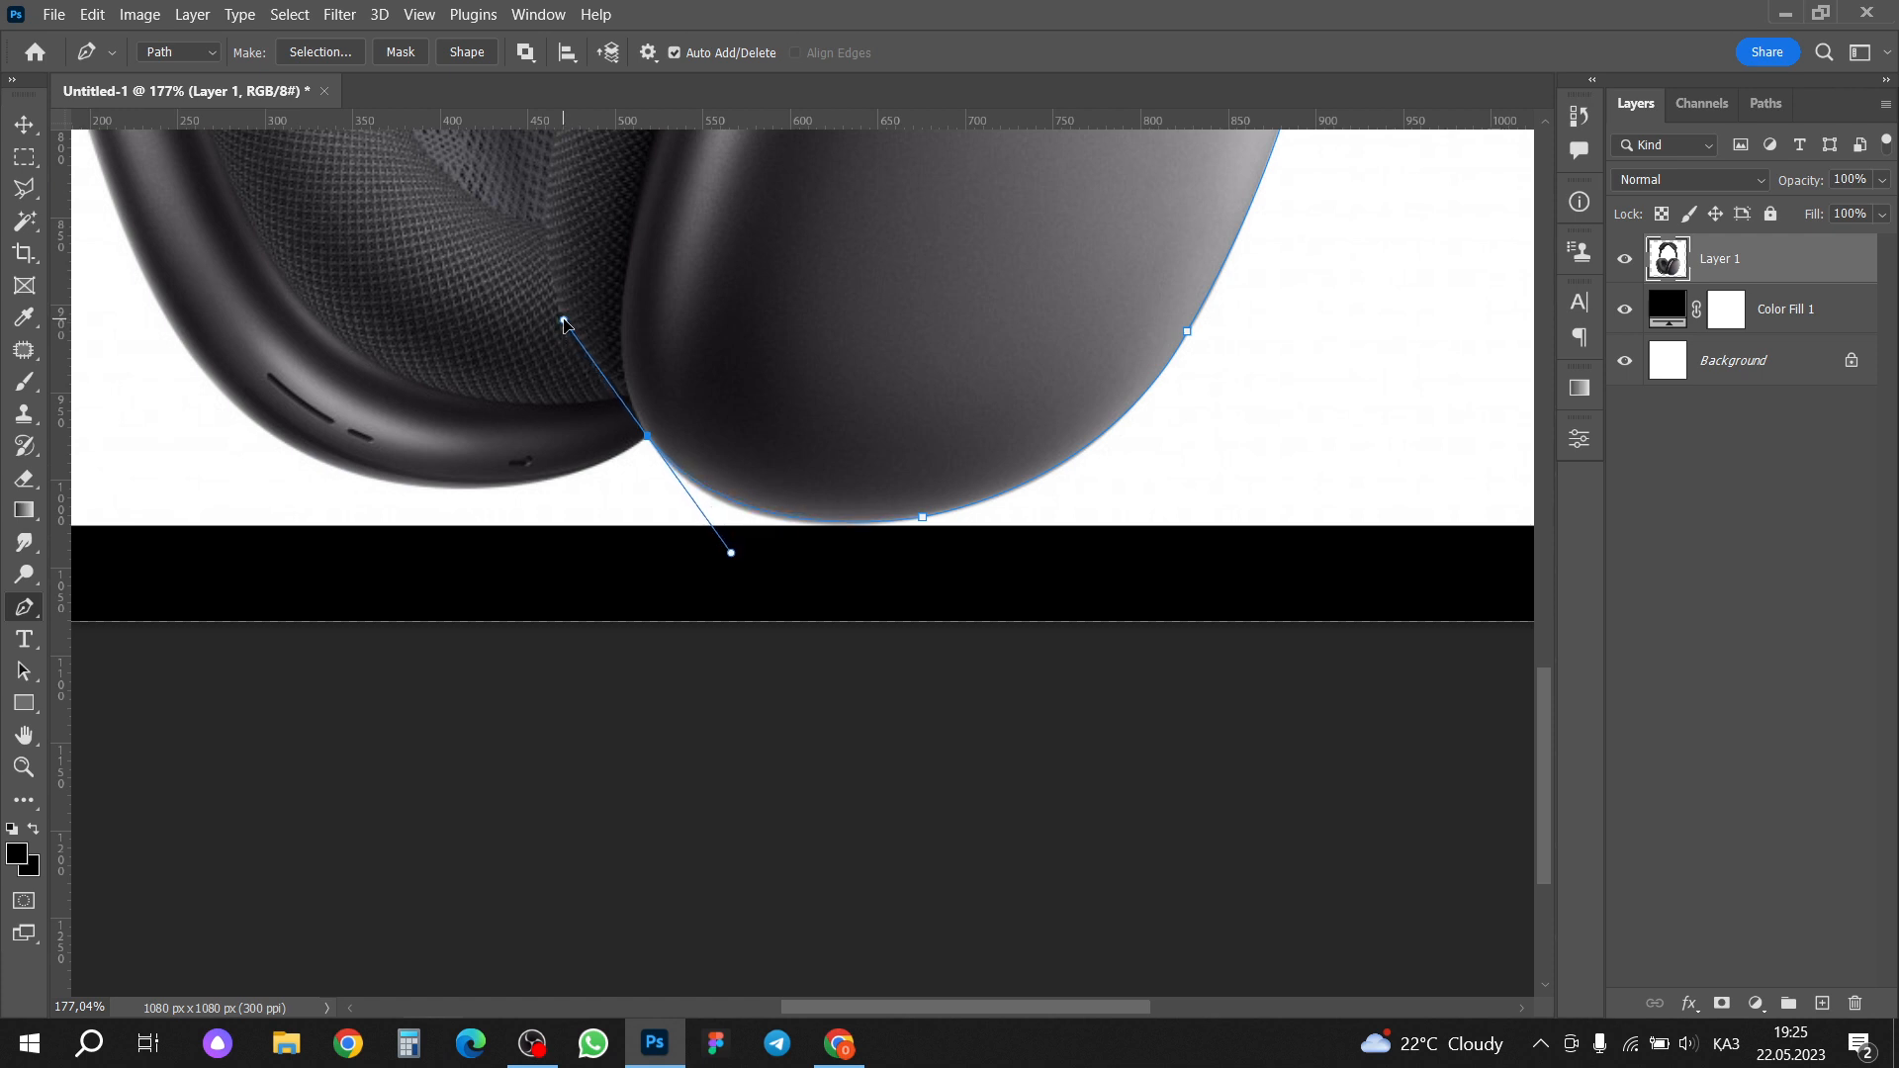
alt+click(649, 439)
drag(404, 484, 246, 462)
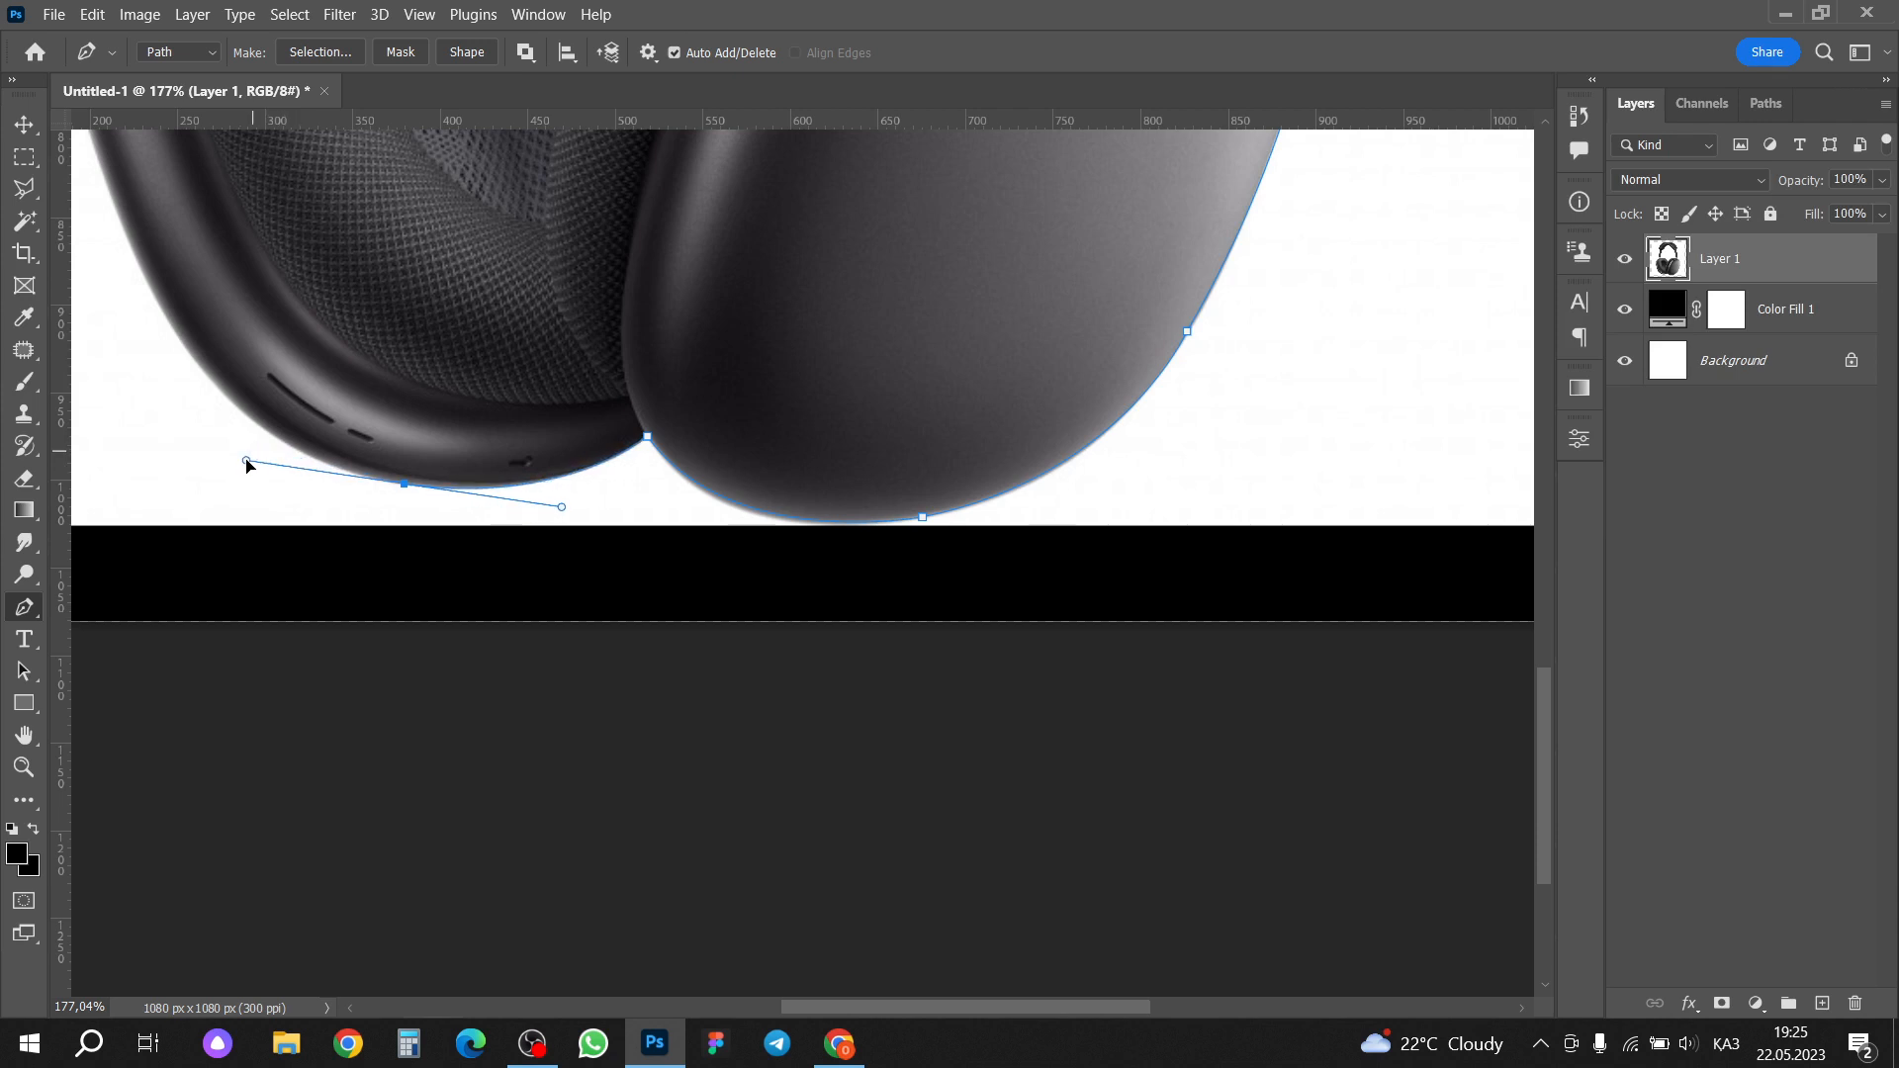
alt+click(403, 484)
drag(381, 458, 702, 613)
drag(523, 478, 490, 325)
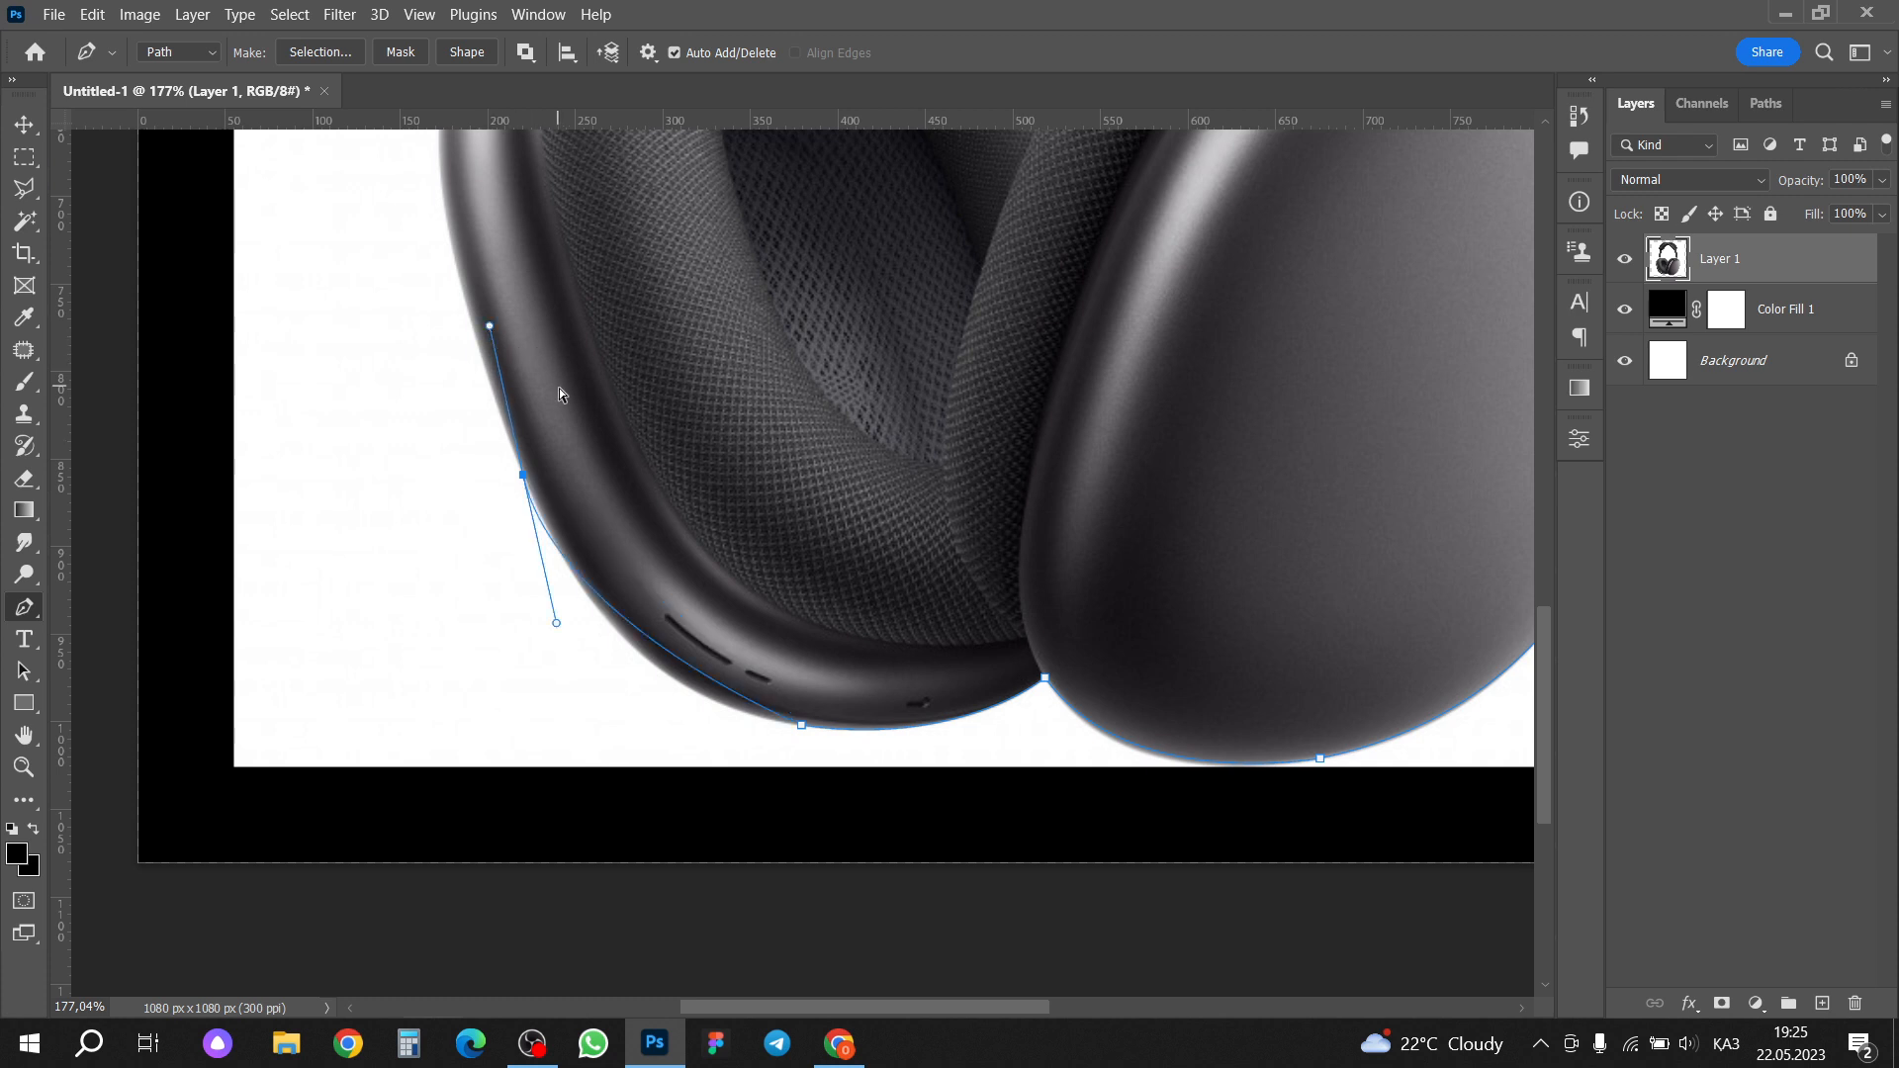
key(ctrl+z)
click(538, 506)
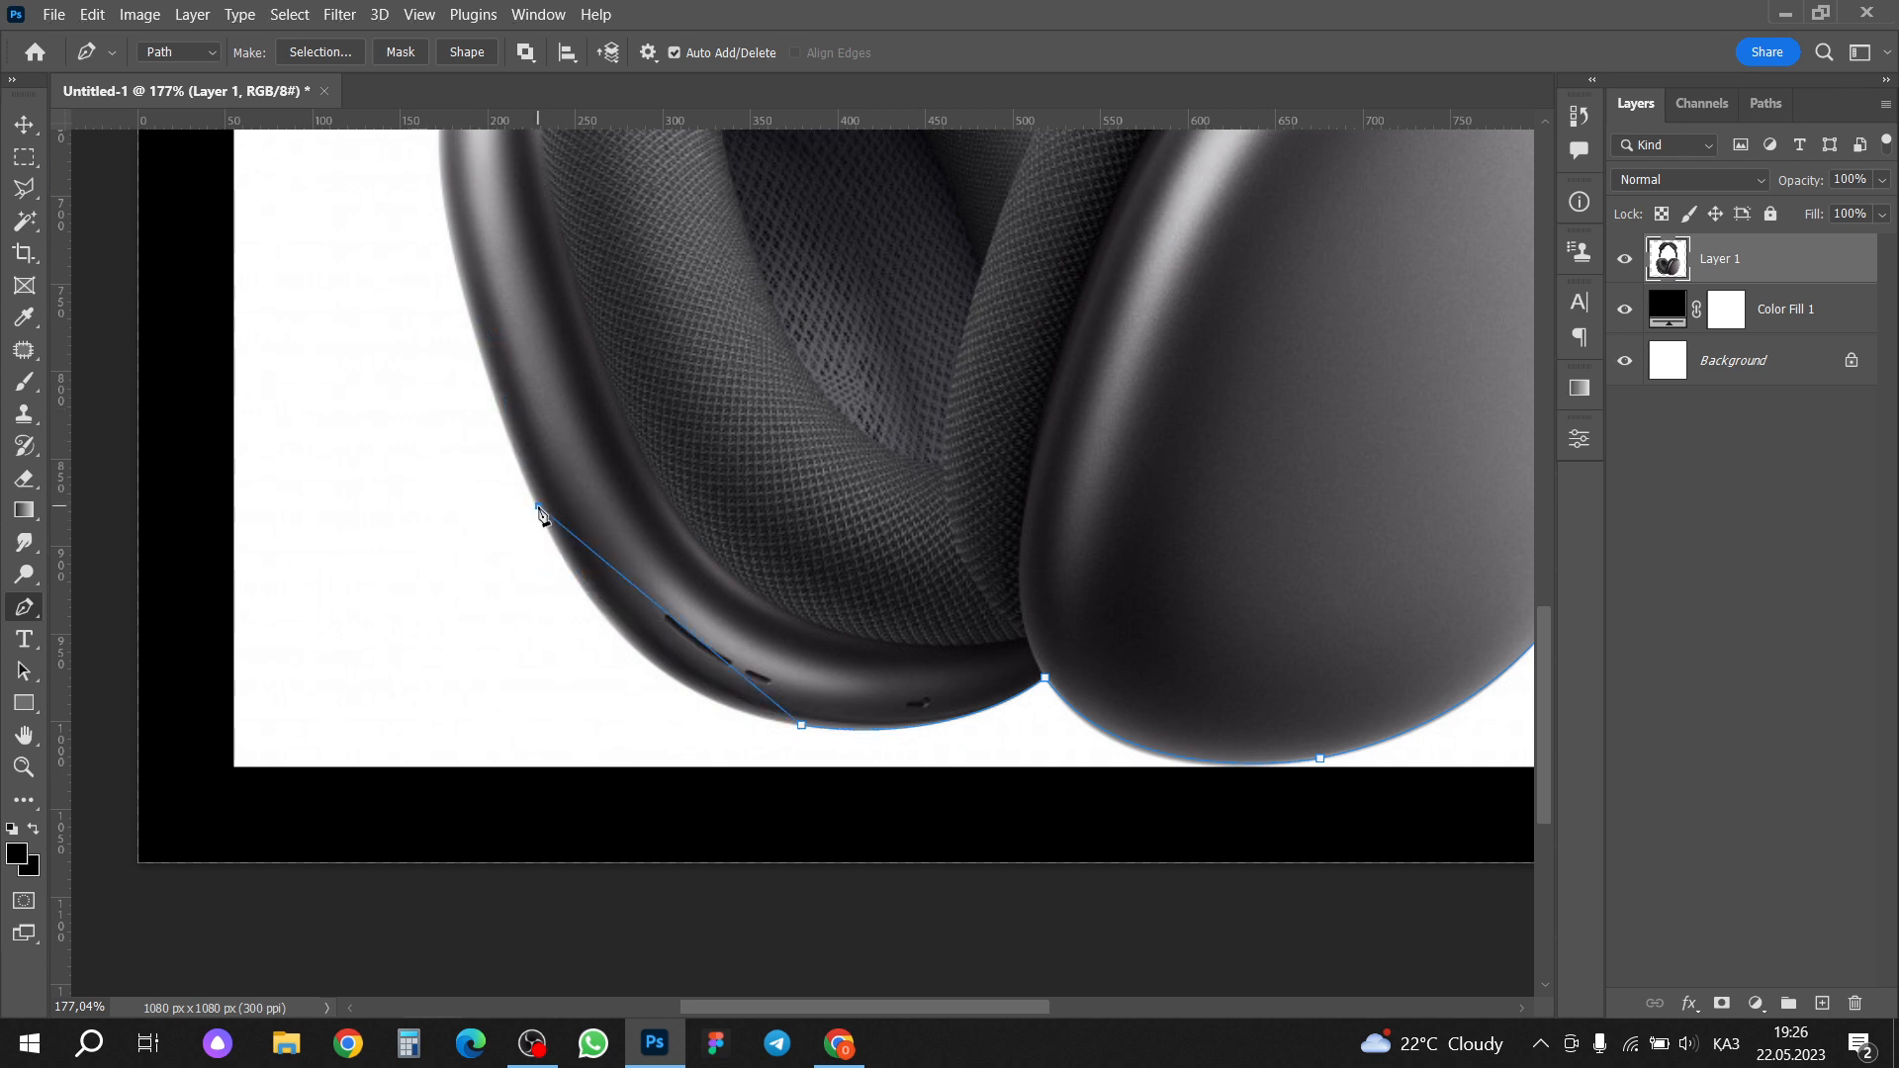
click(472, 312)
drag(489, 295, 475, 292)
key(ctrl+z)
Step: Trace the path up the left ear cup's lower outer edge with two curved segments
drag(612, 625, 513, 525)
alt+click(613, 627)
scroll(560, 546, up, 2)
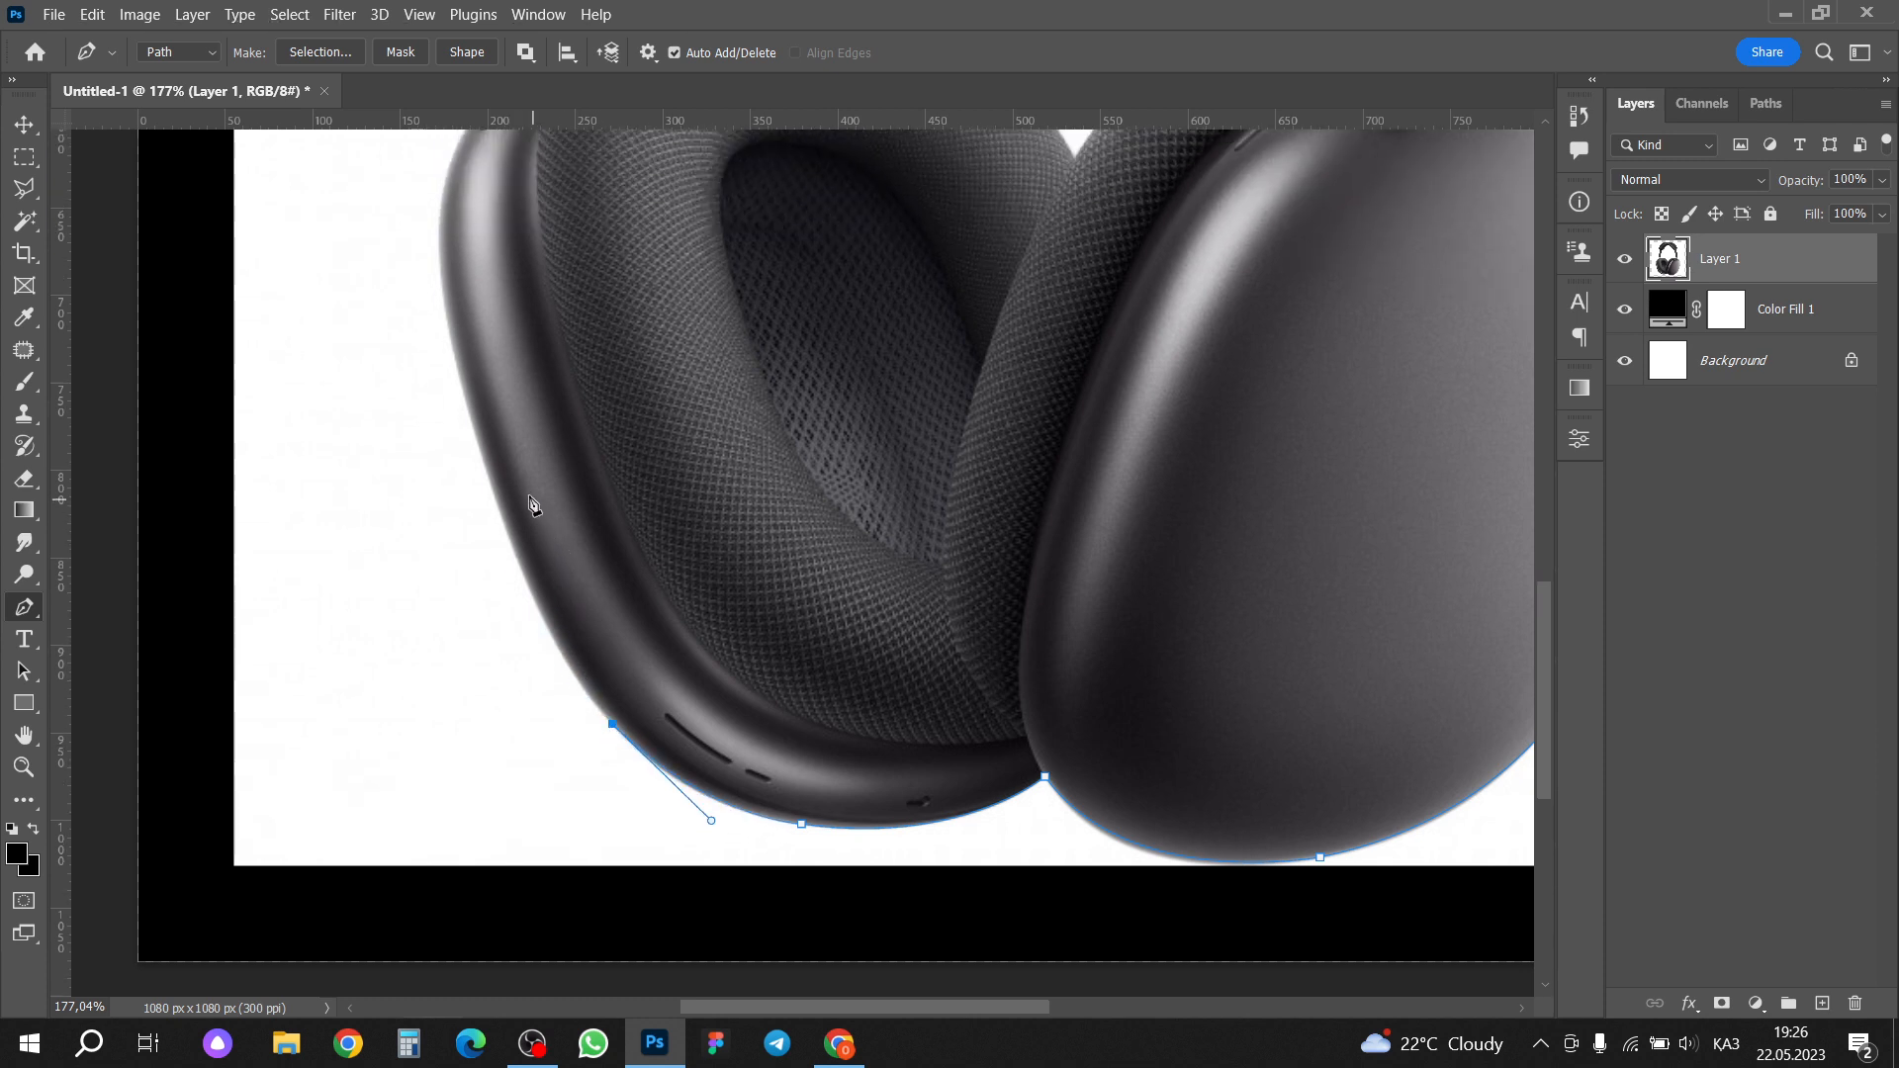
drag(484, 464, 456, 336)
alt+click(483, 464)
Step: Continue the path around the left ear cup's upper edge to the cushion and close it at the base of the left rod
scroll(485, 457, up, 5)
click(441, 465)
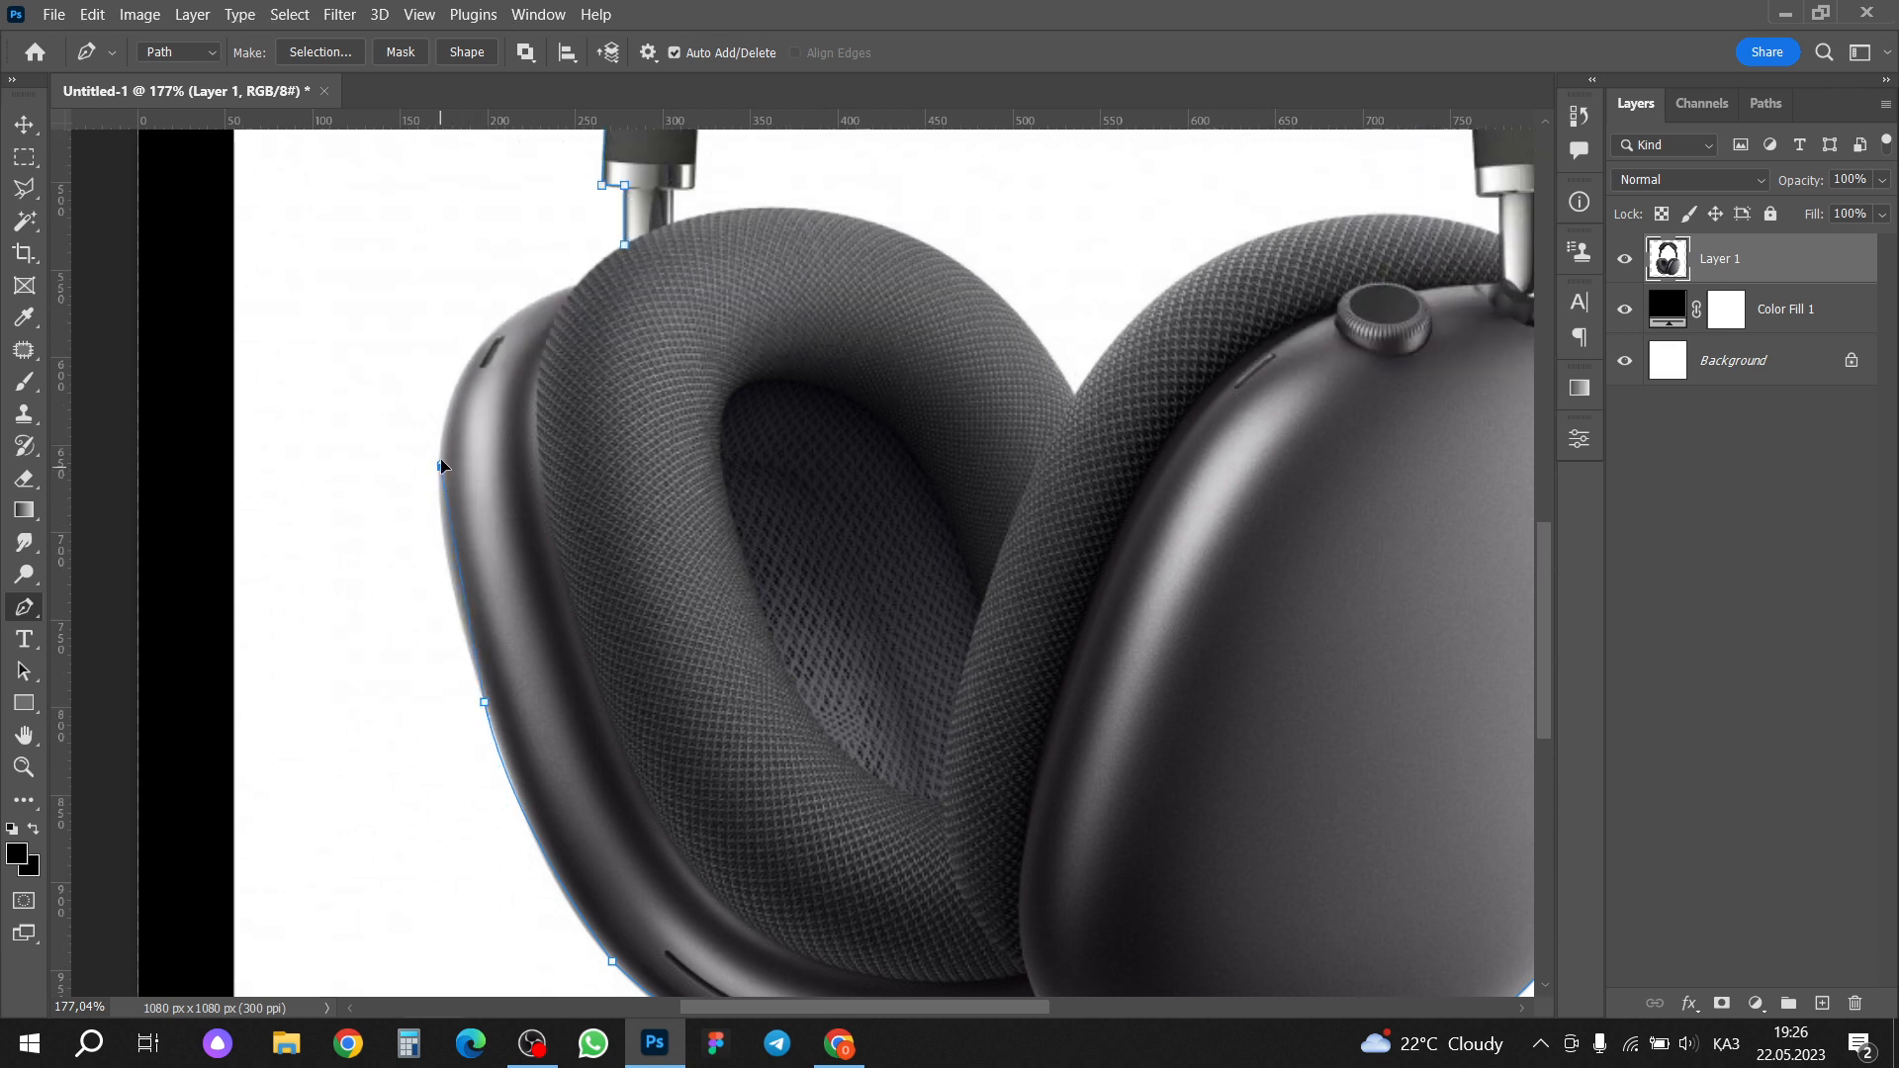
drag(447, 406, 449, 391)
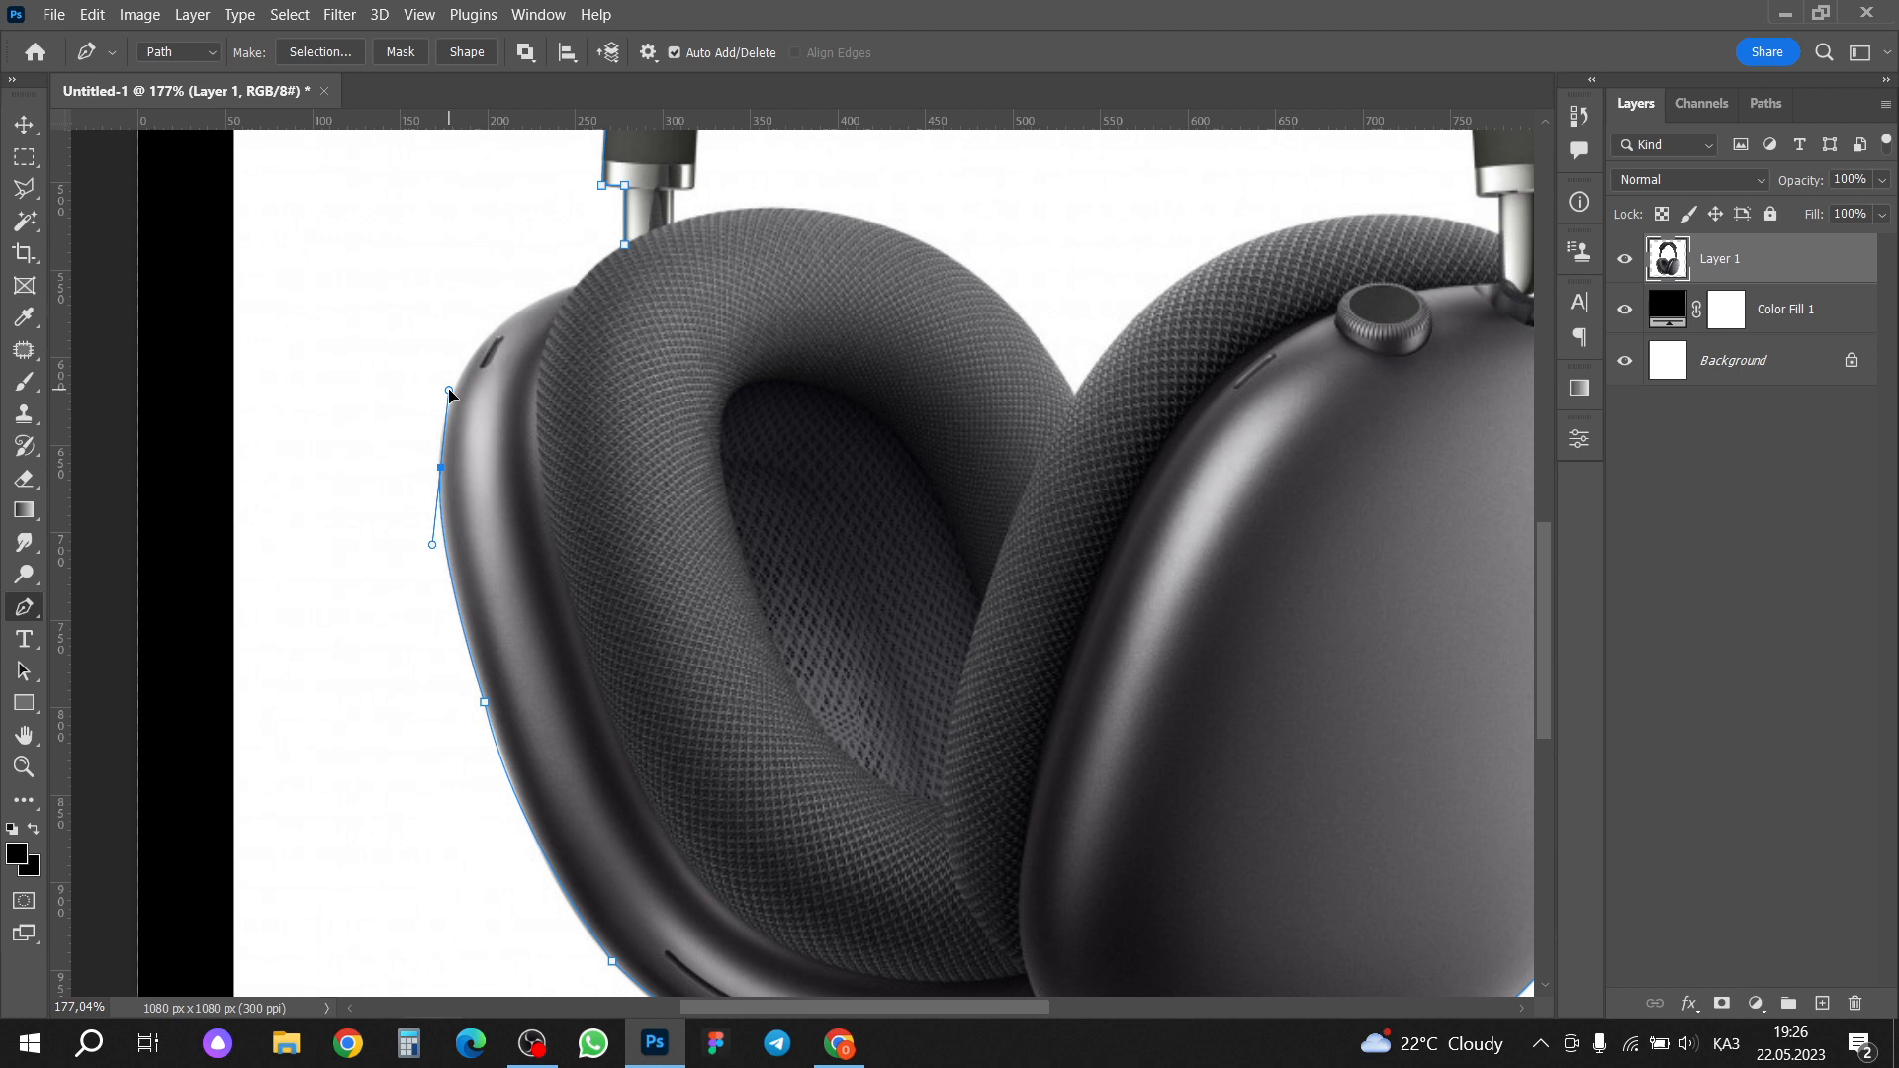
alt+click(442, 468)
scroll(534, 396, up, 1)
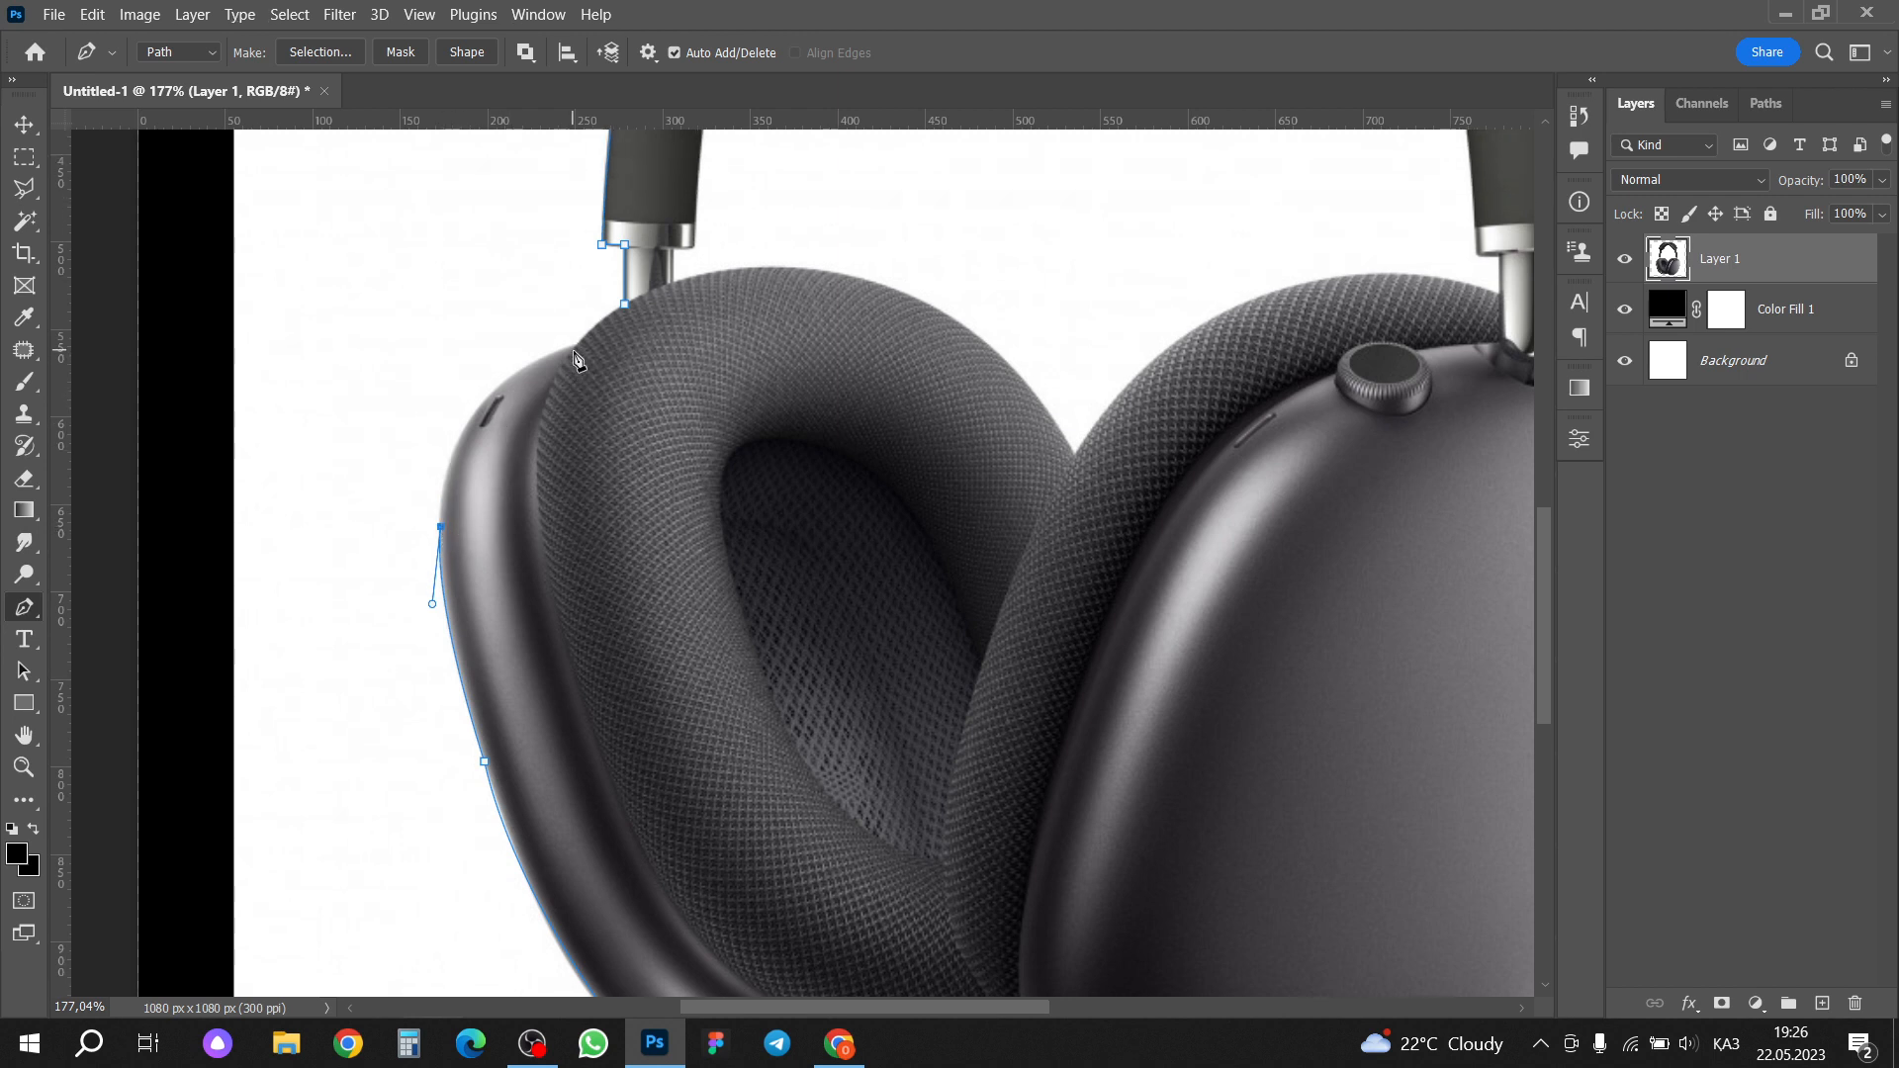
drag(578, 349, 708, 335)
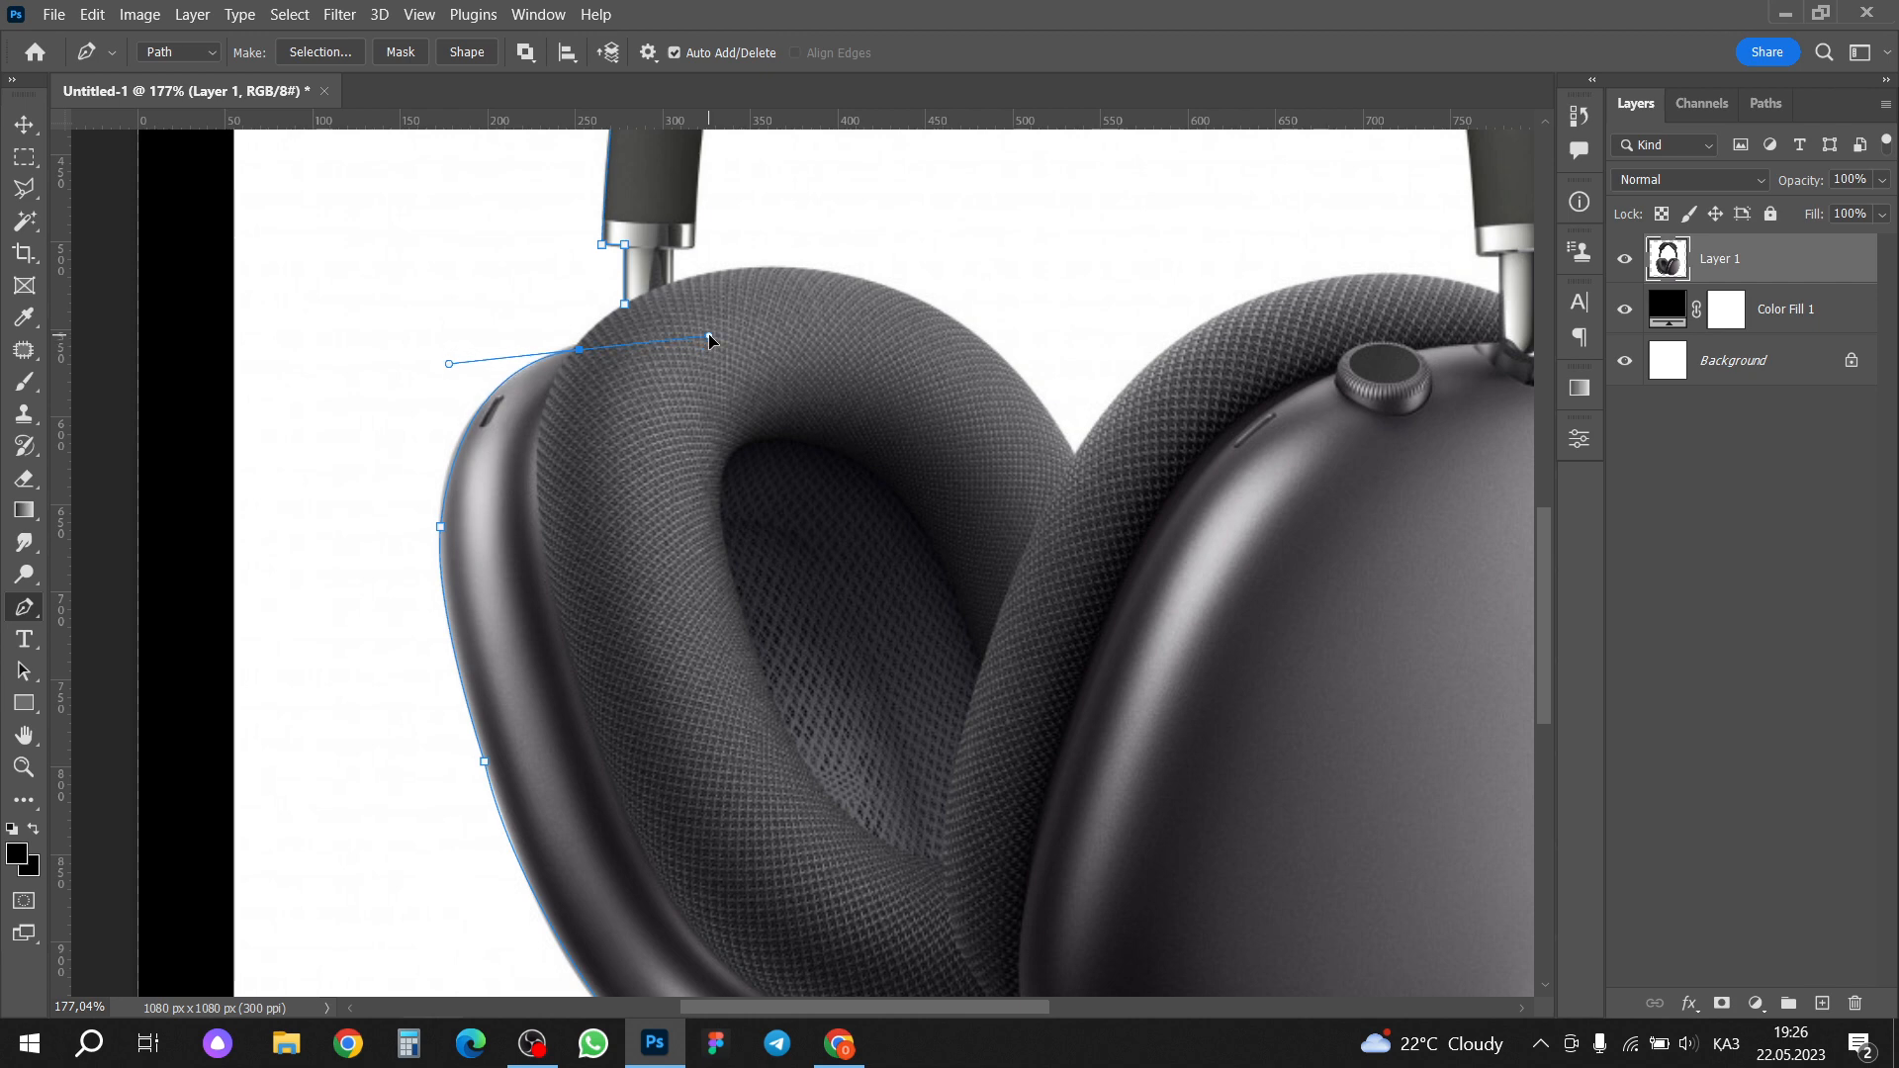
alt+click(579, 350)
click(626, 307)
drag(648, 301, 643, 304)
Step: Convert the closed path to a new anti-aliased selection with a 0-pixel feather radius and apply it to Layer 1 as a layer mask
scroll(733, 364, down, 5)
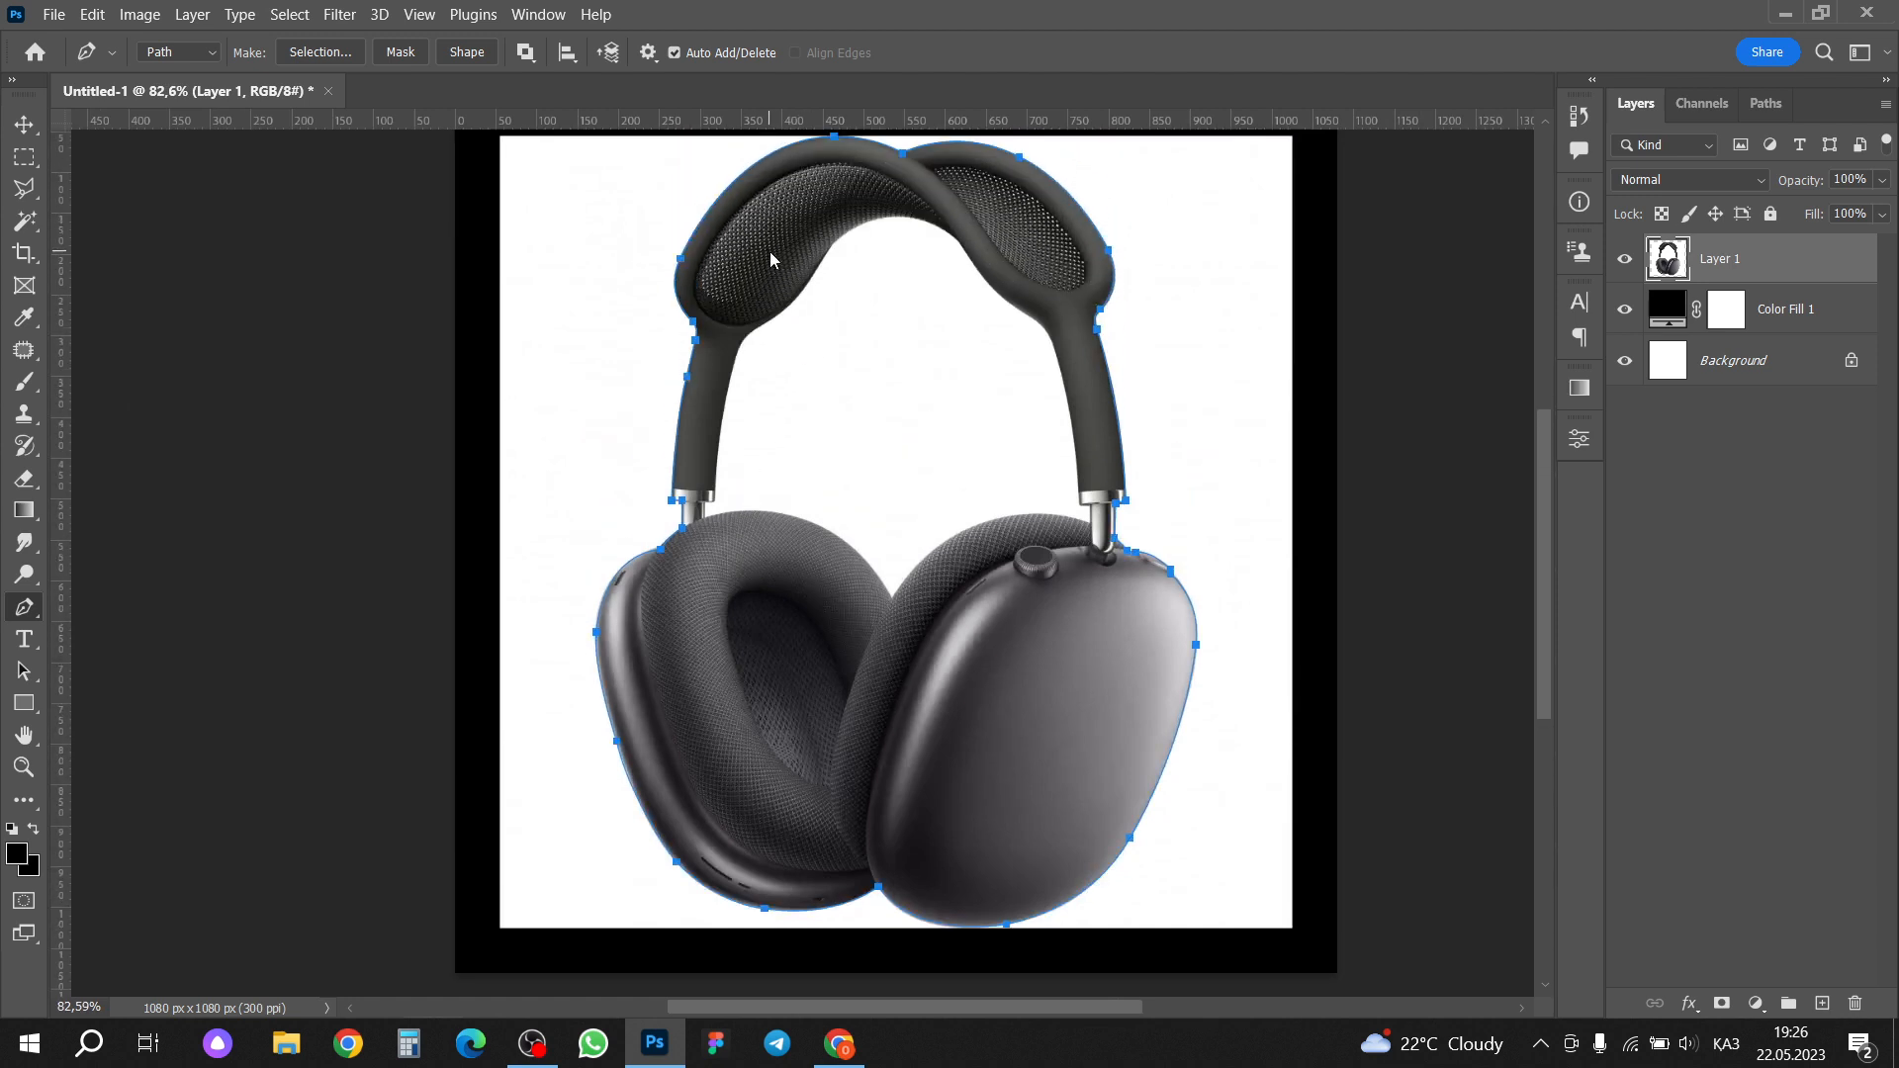
right_click(771, 259)
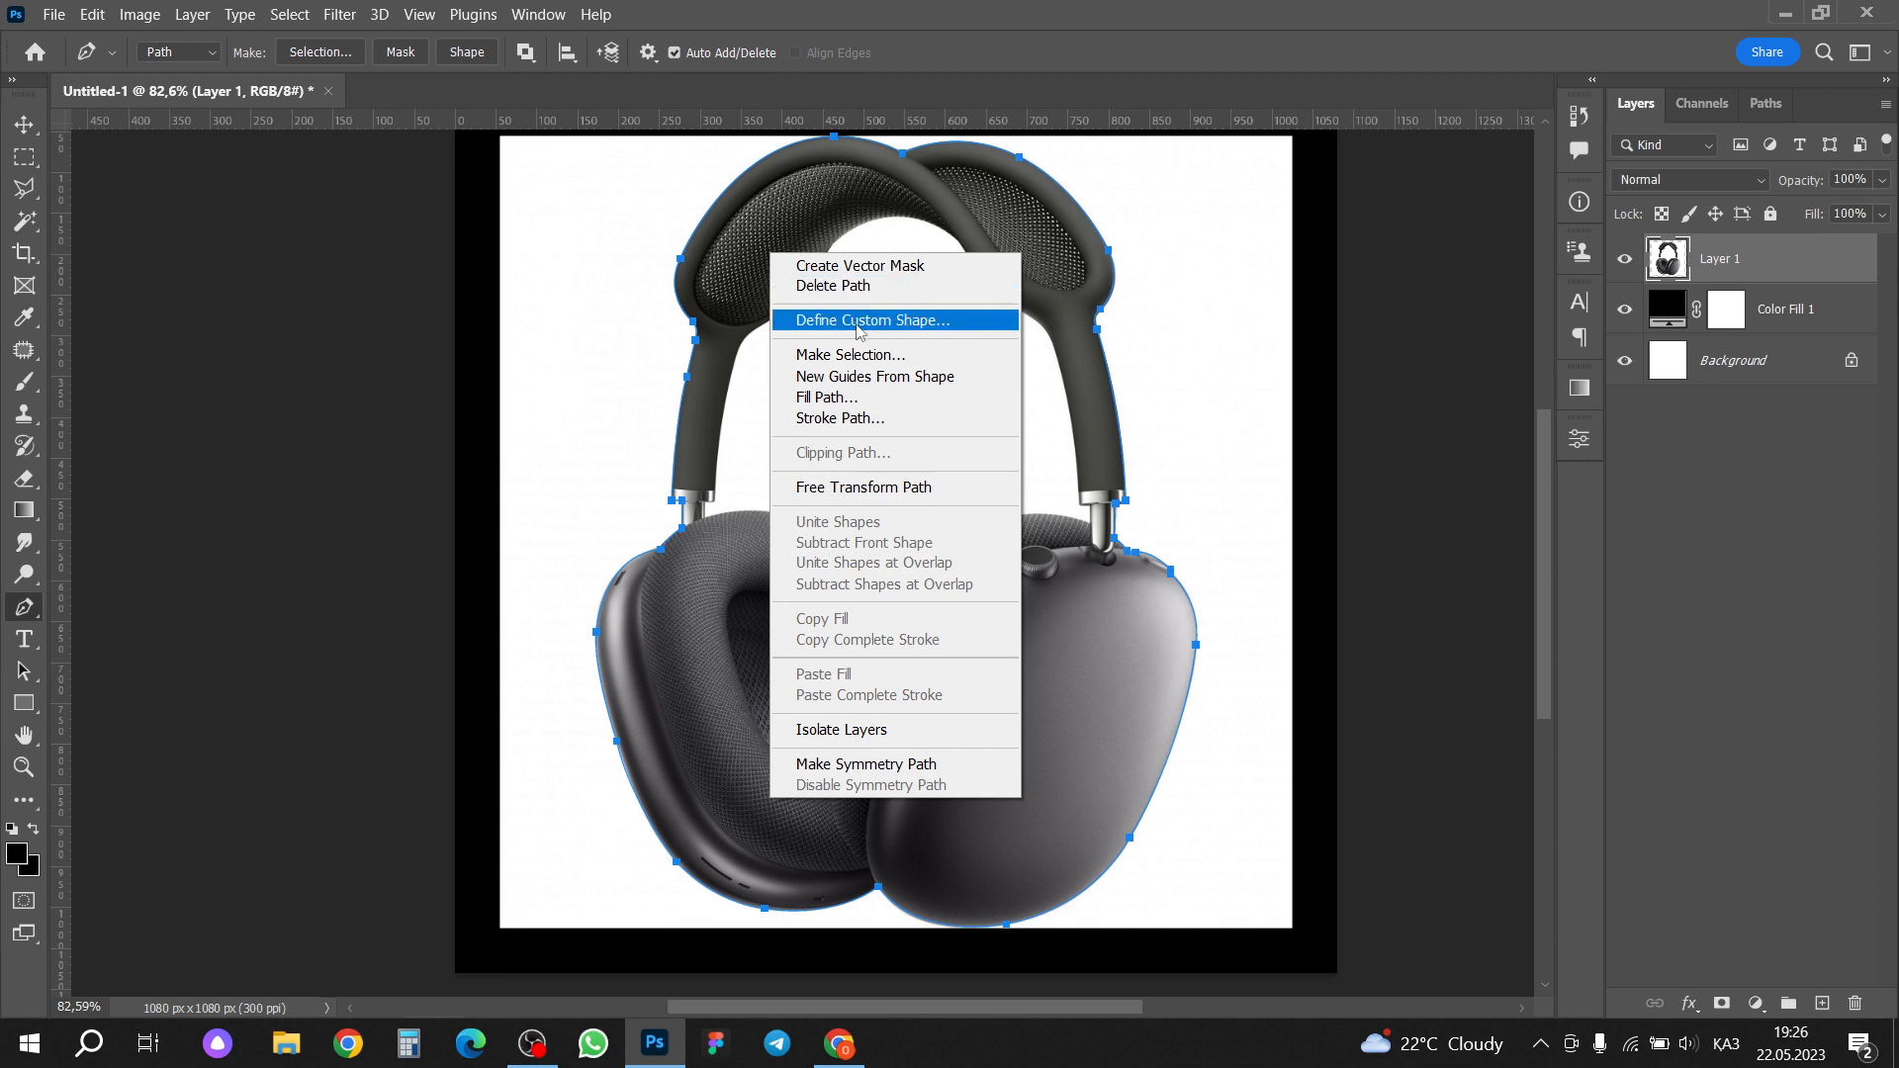
click(851, 354)
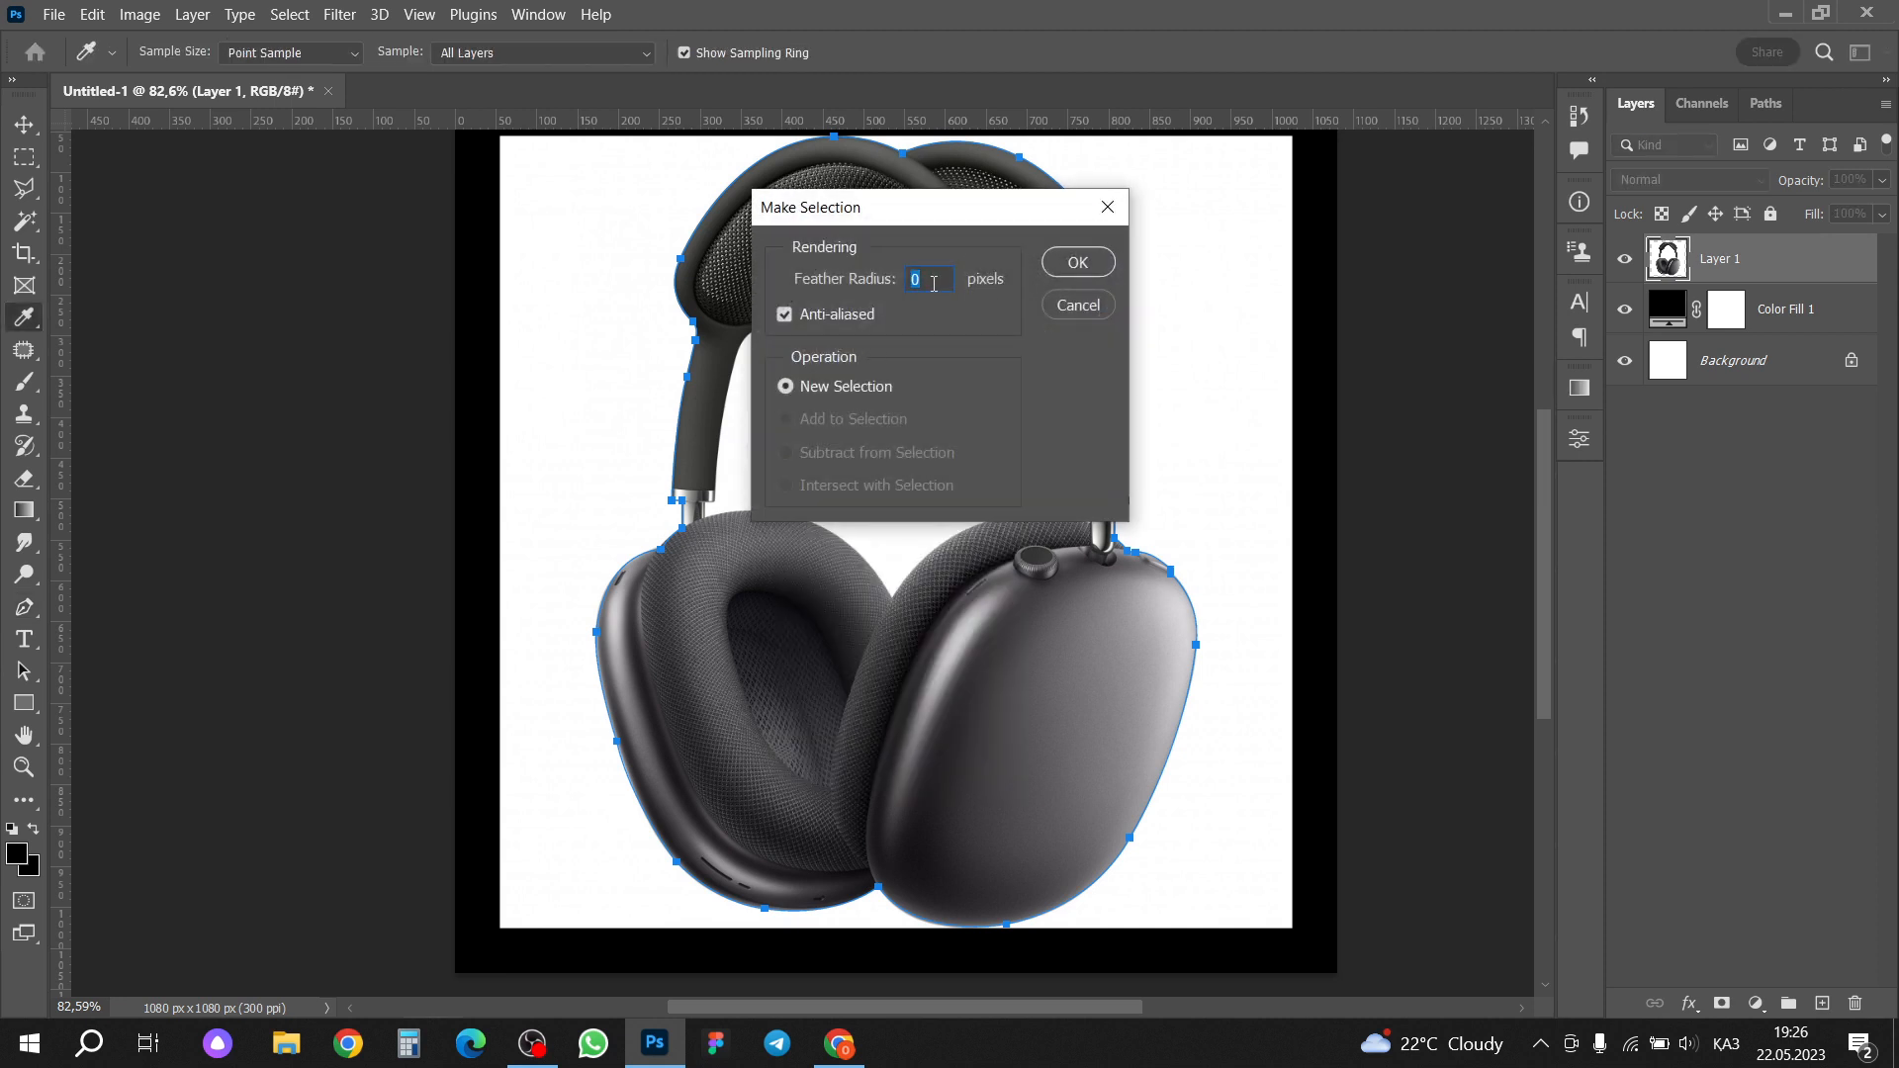
click(1060, 269)
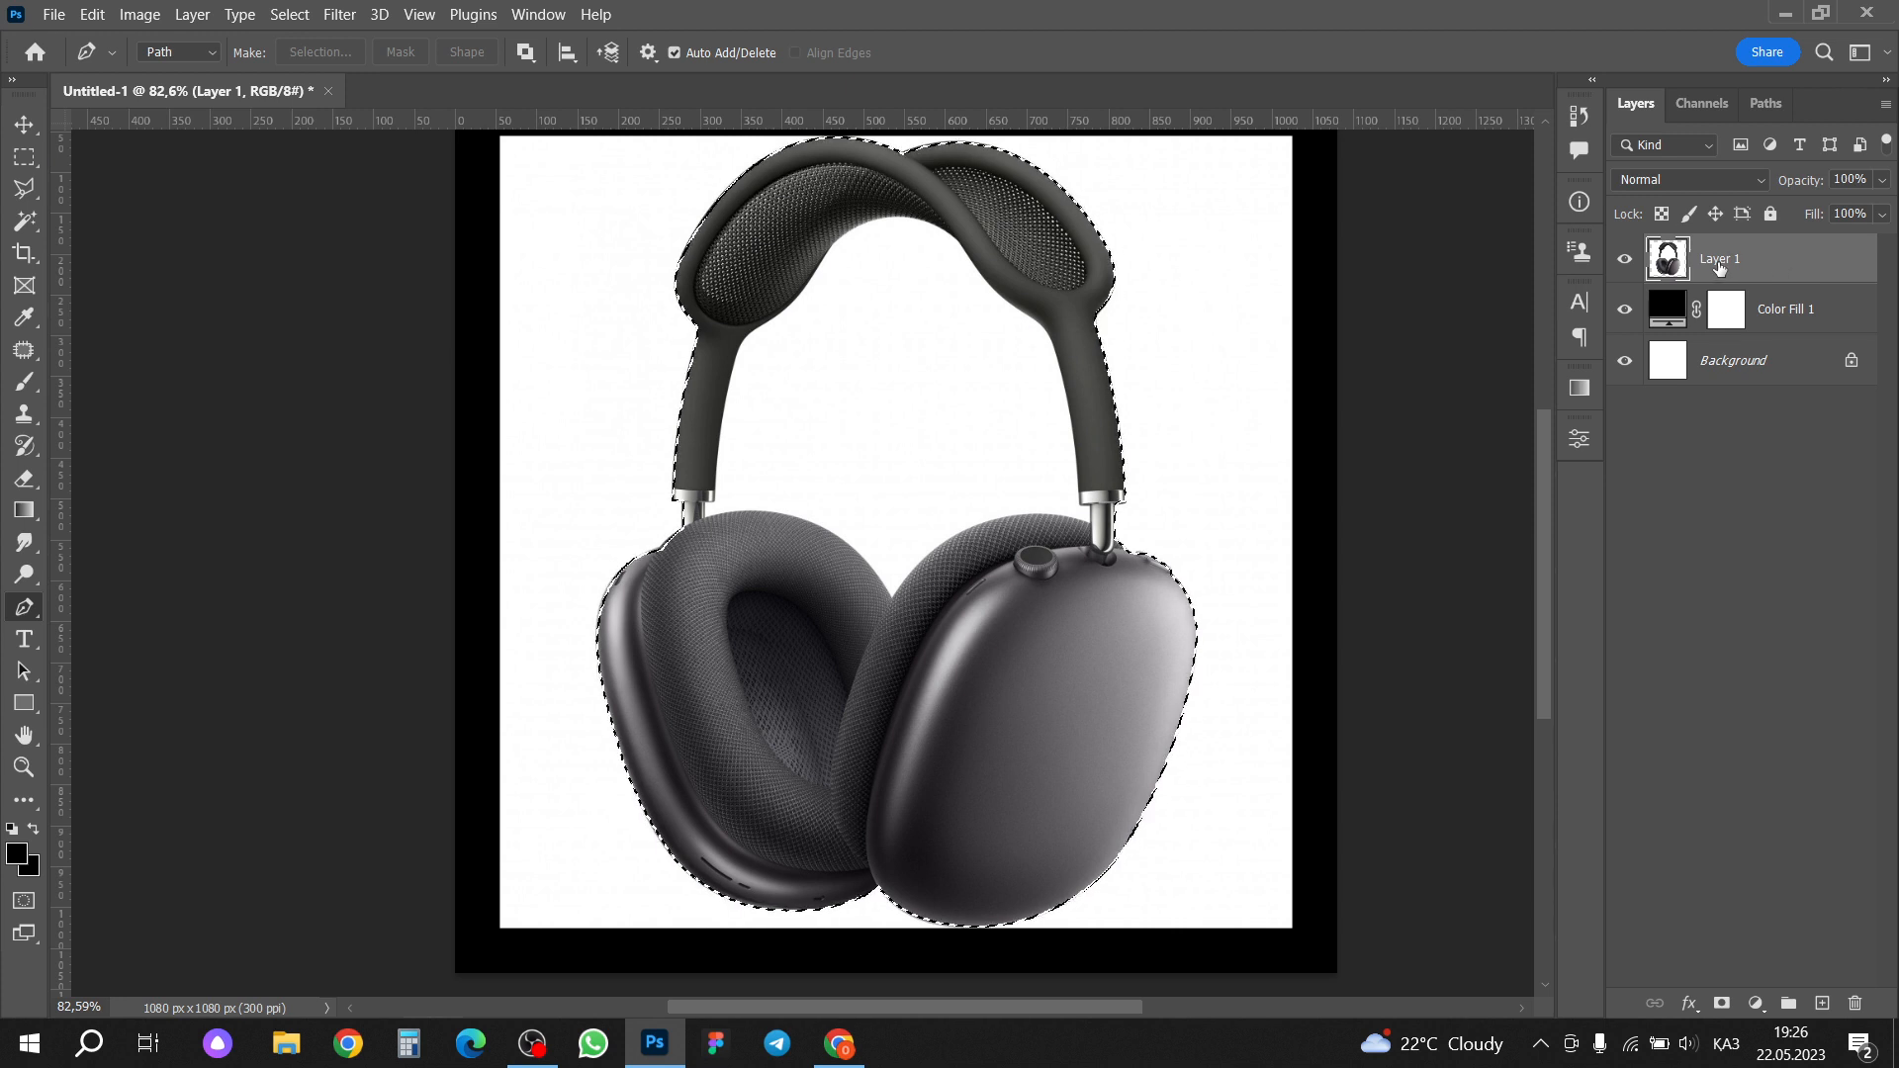
click(1722, 1003)
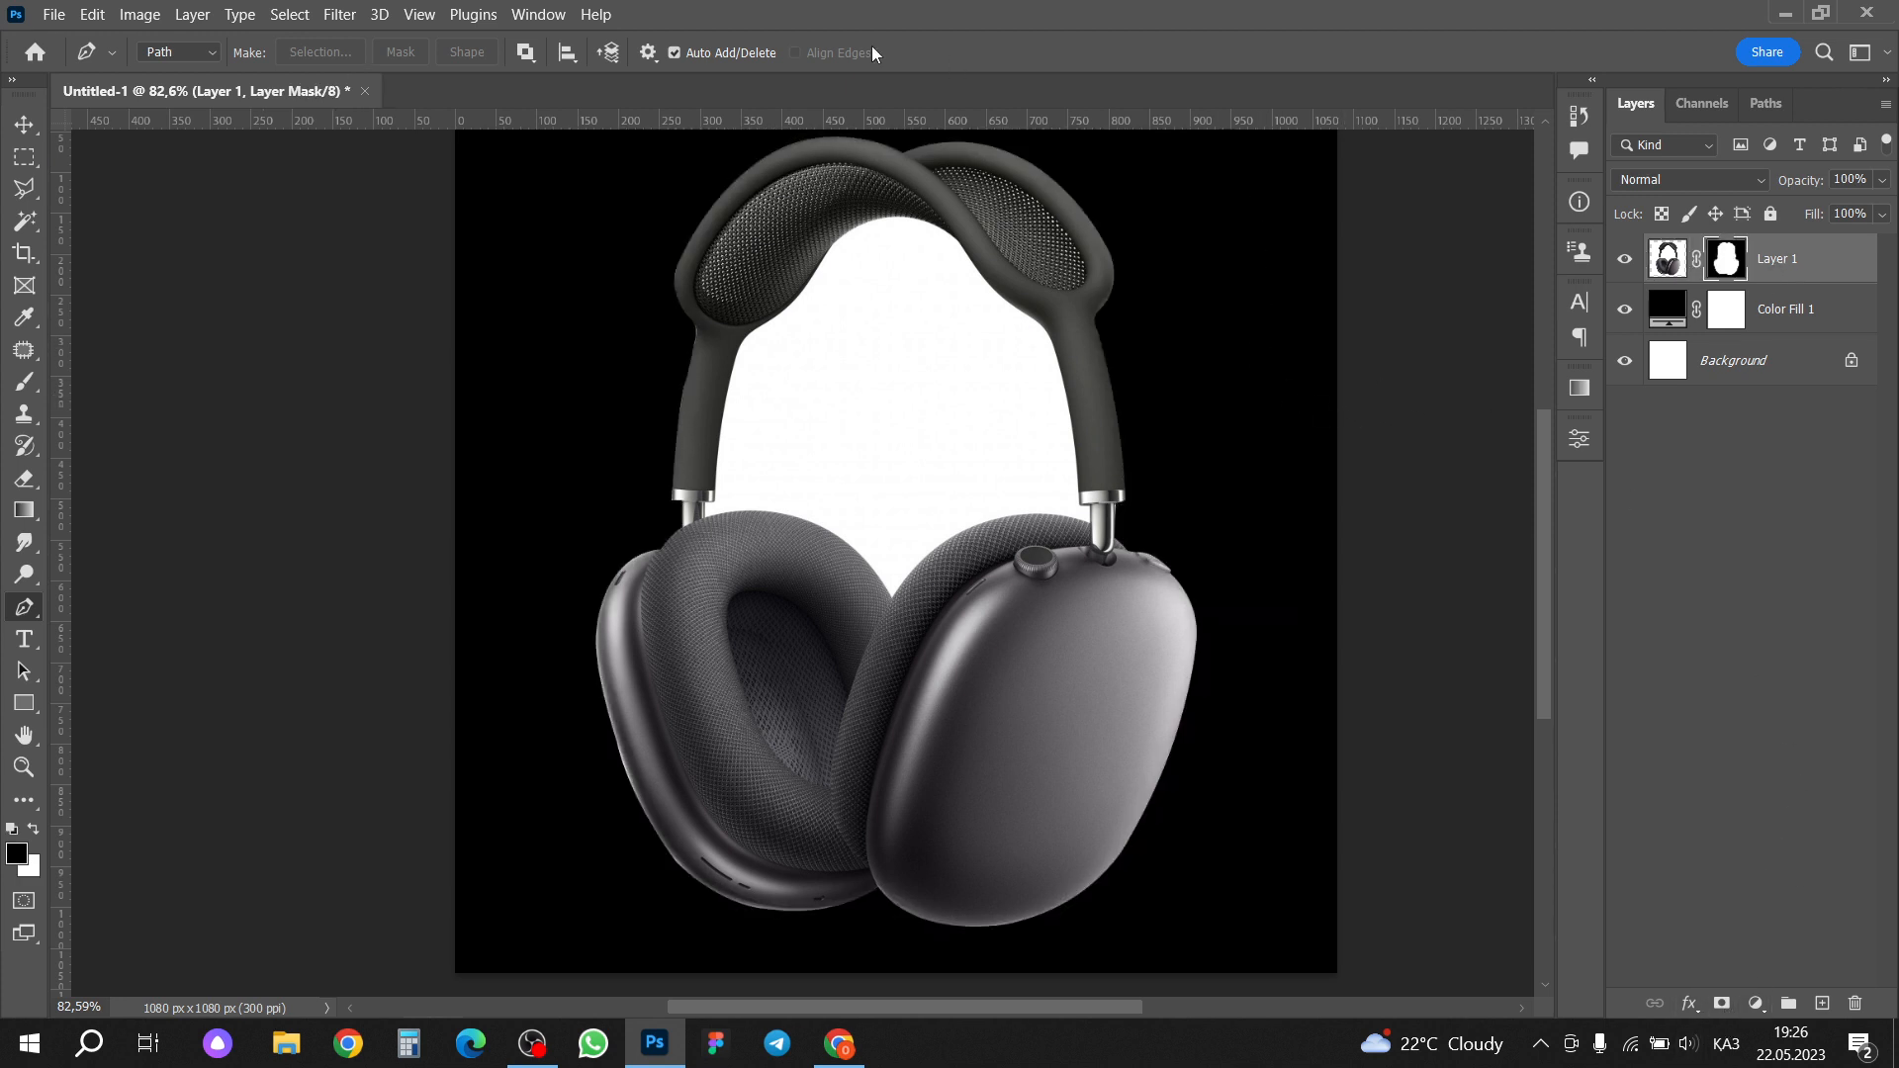
Step: Start a new path at the inner base of the left metal rod and take it up to the collar's inner corner
scroll(746, 425, up, 1)
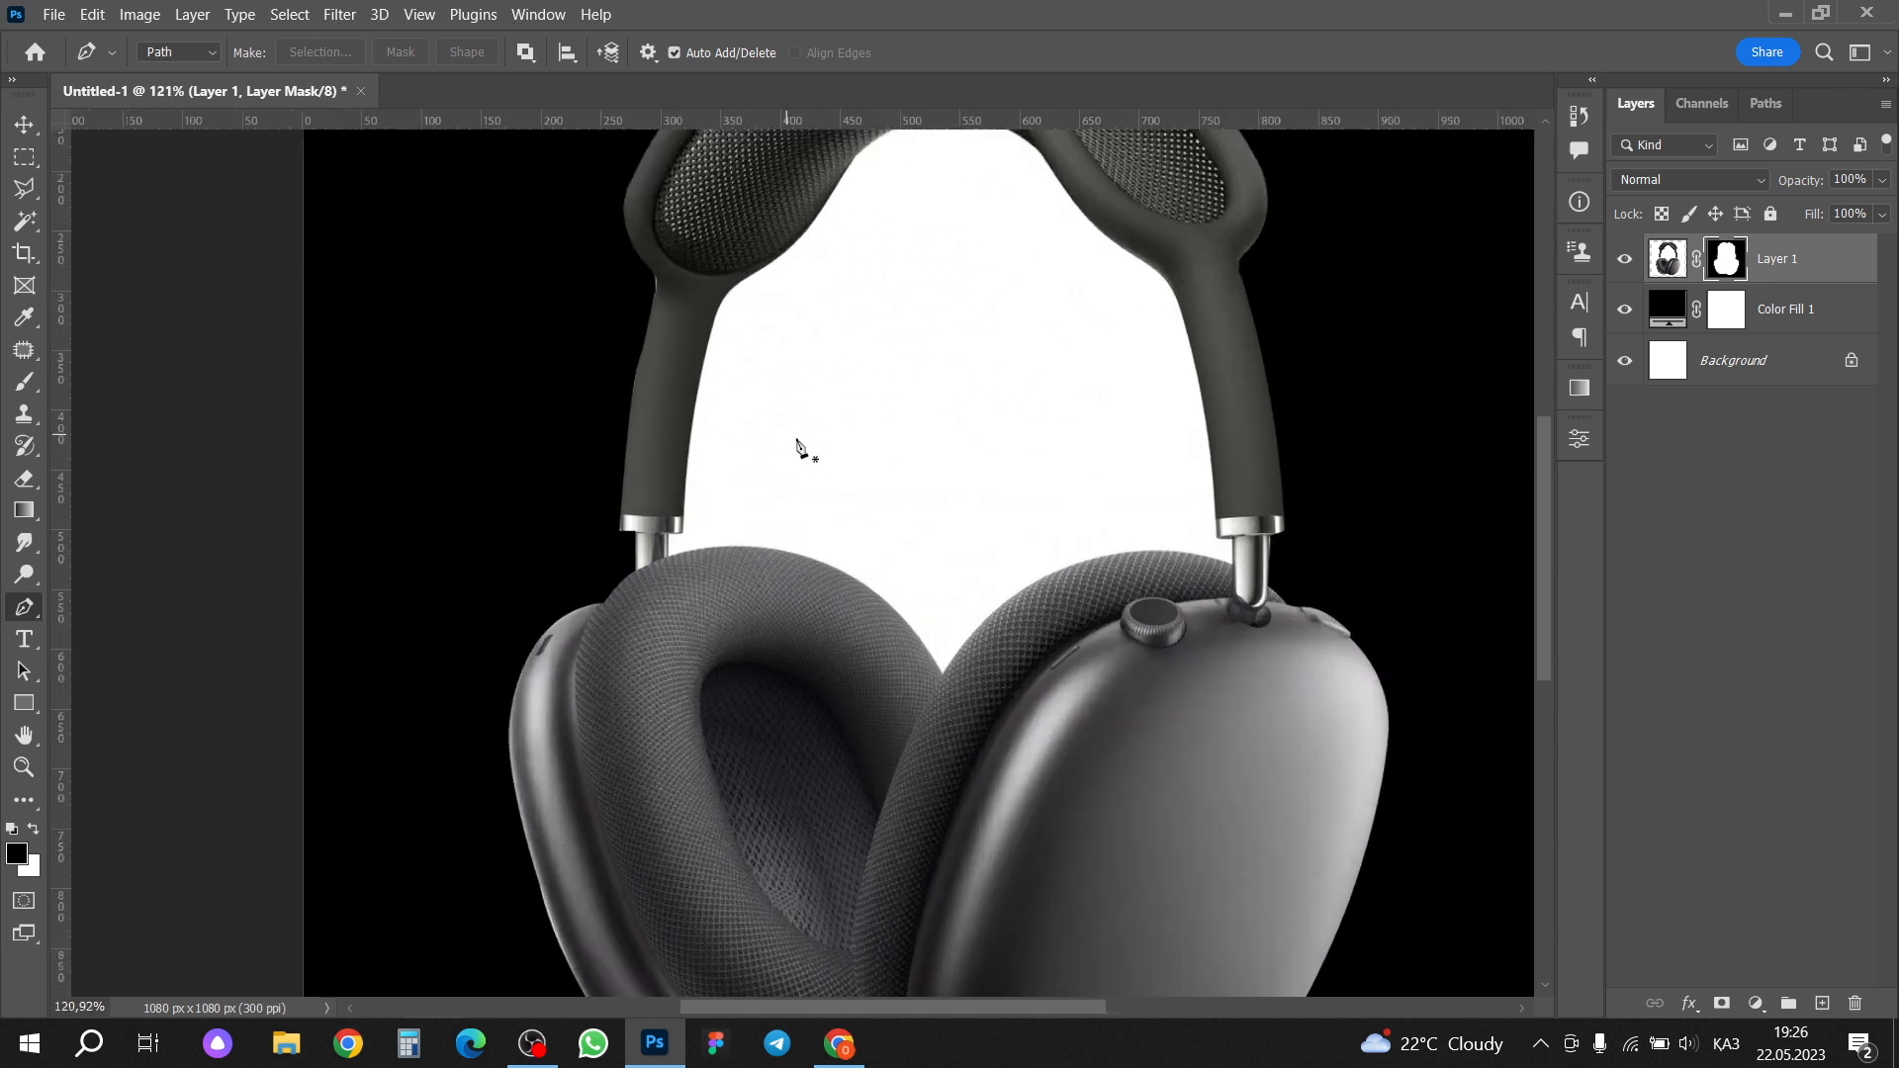
scroll(803, 443, up, 1)
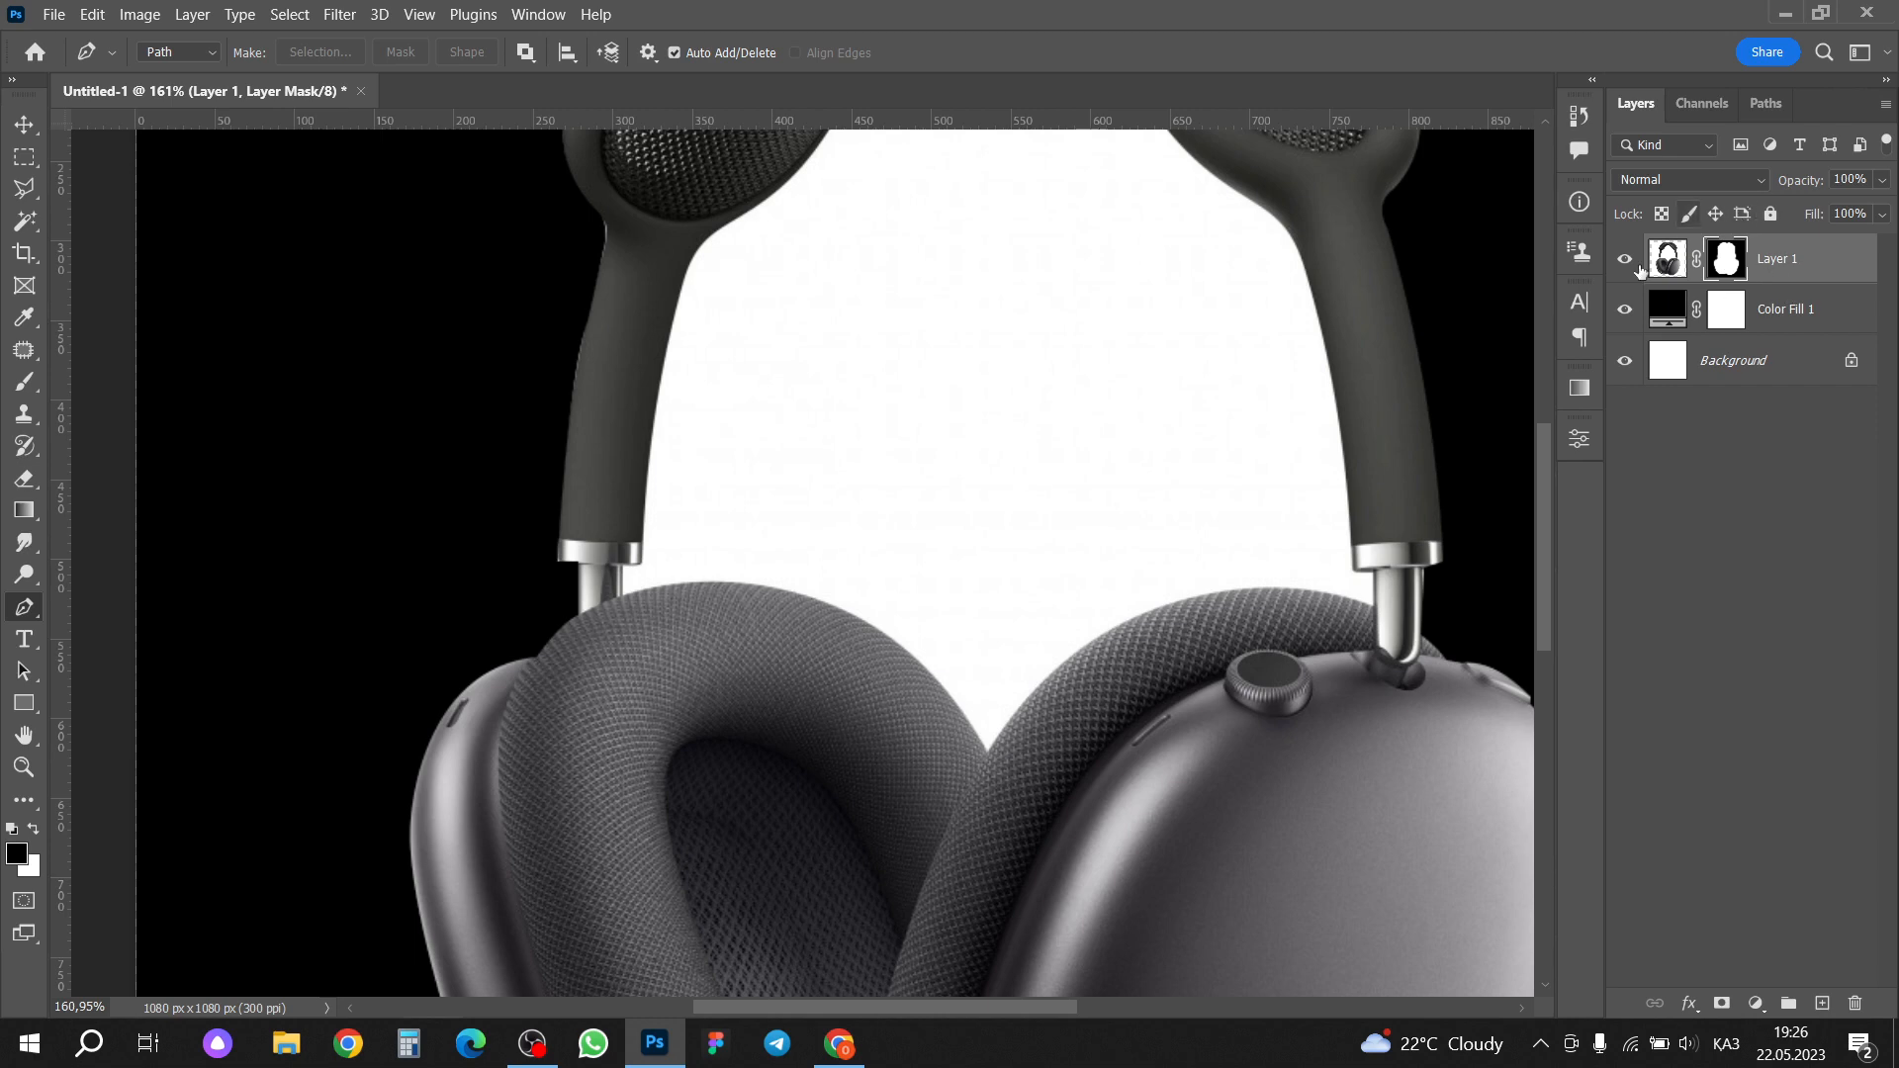
scroll(638, 593, up, 2)
scroll(623, 591, up, 1)
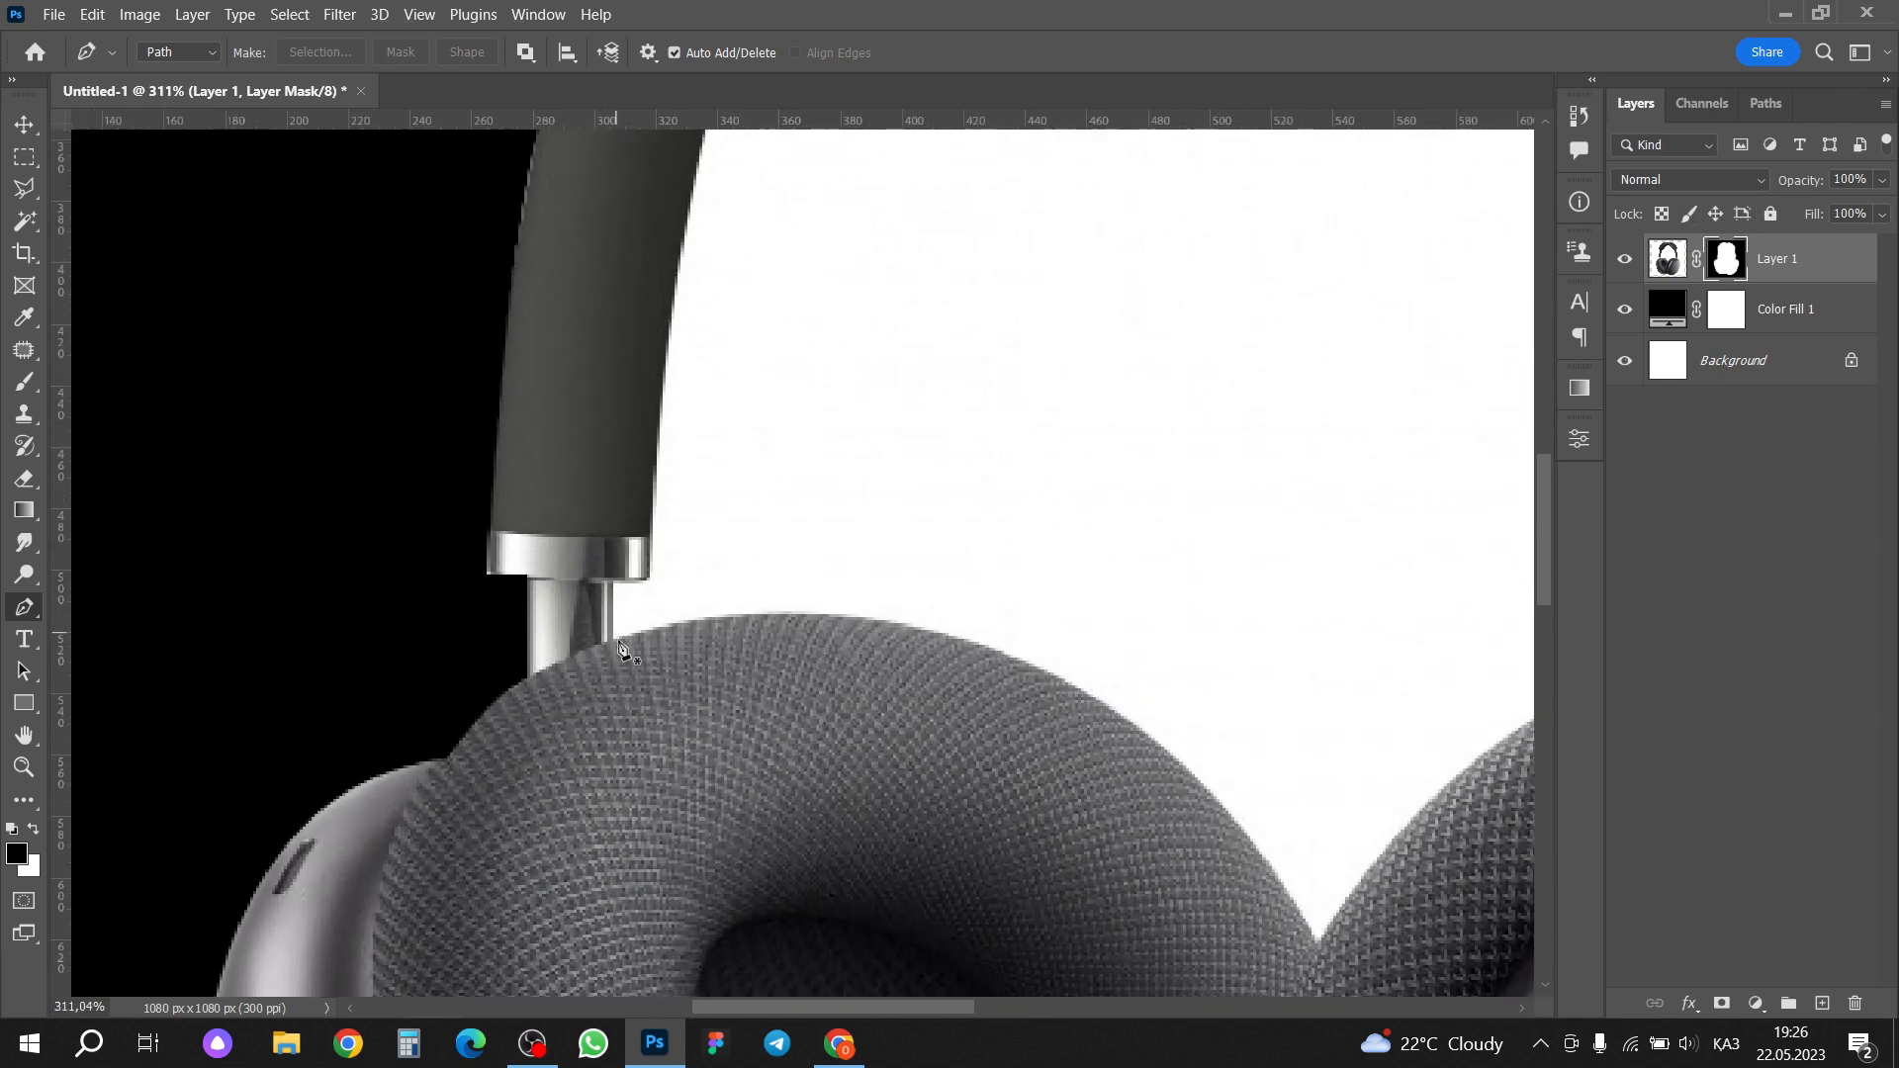
click(611, 644)
Step: Extend the new path up the left arm's inner edge with a curved segment to just below the headband
scroll(658, 563, down, 3)
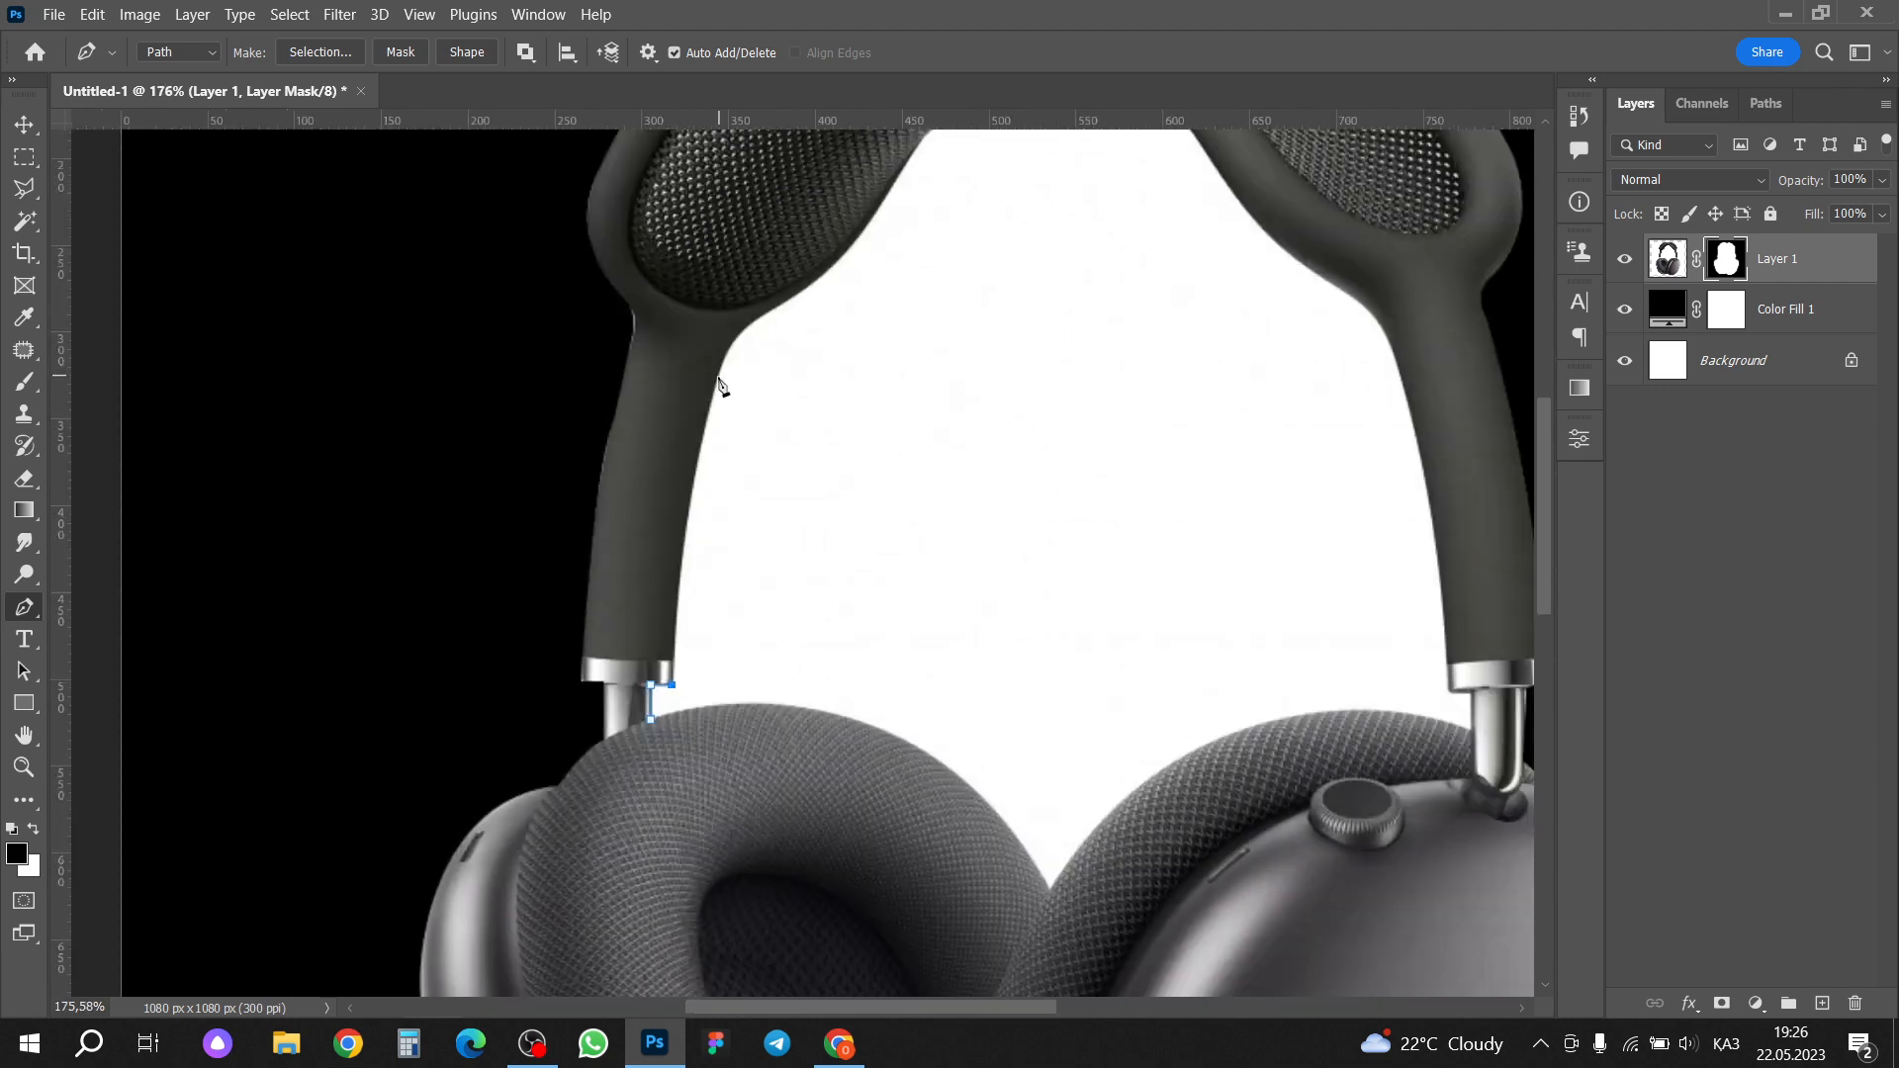
drag(717, 380, 749, 293)
alt+click(717, 377)
scroll(776, 365, up, 3)
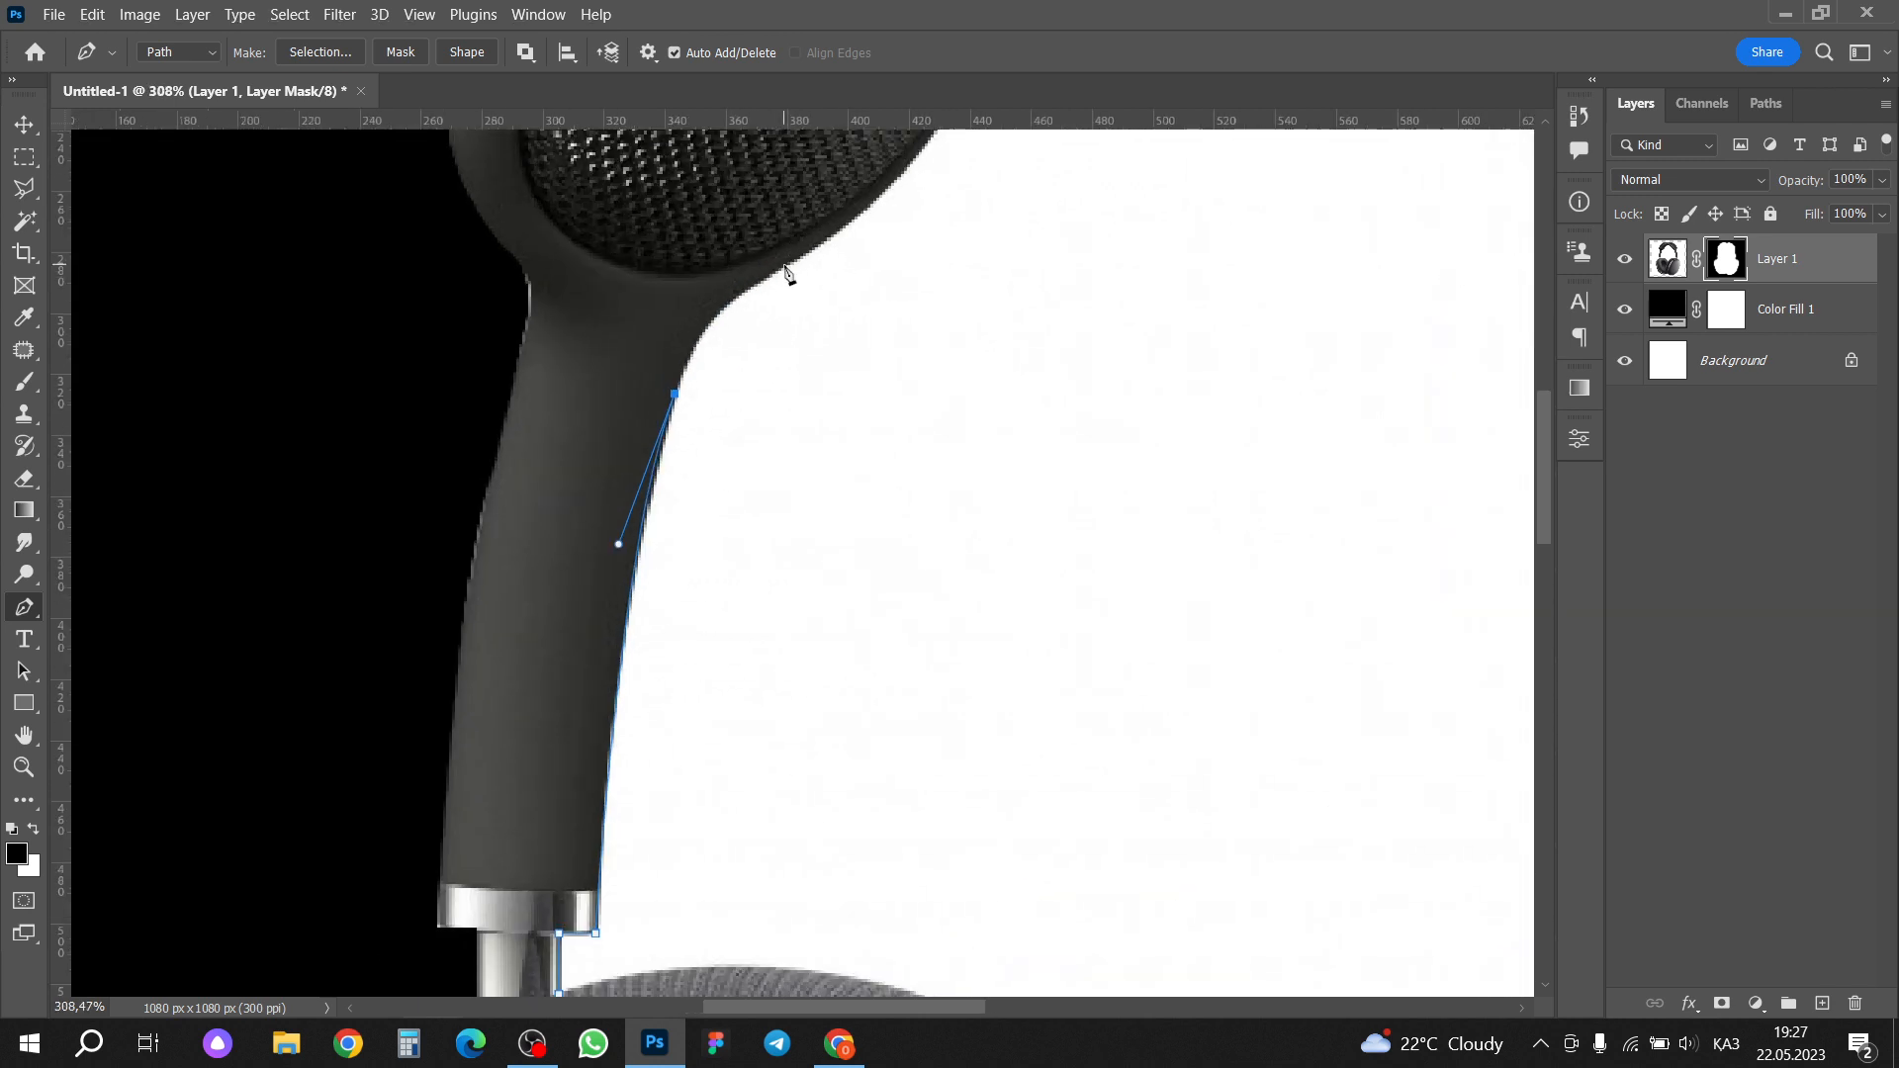
Step: Extend the path around the left arm's top bend and along the headband's underside to the arch's peak with curved segments
drag(785, 267, 337, 587)
alt+click(784, 266)
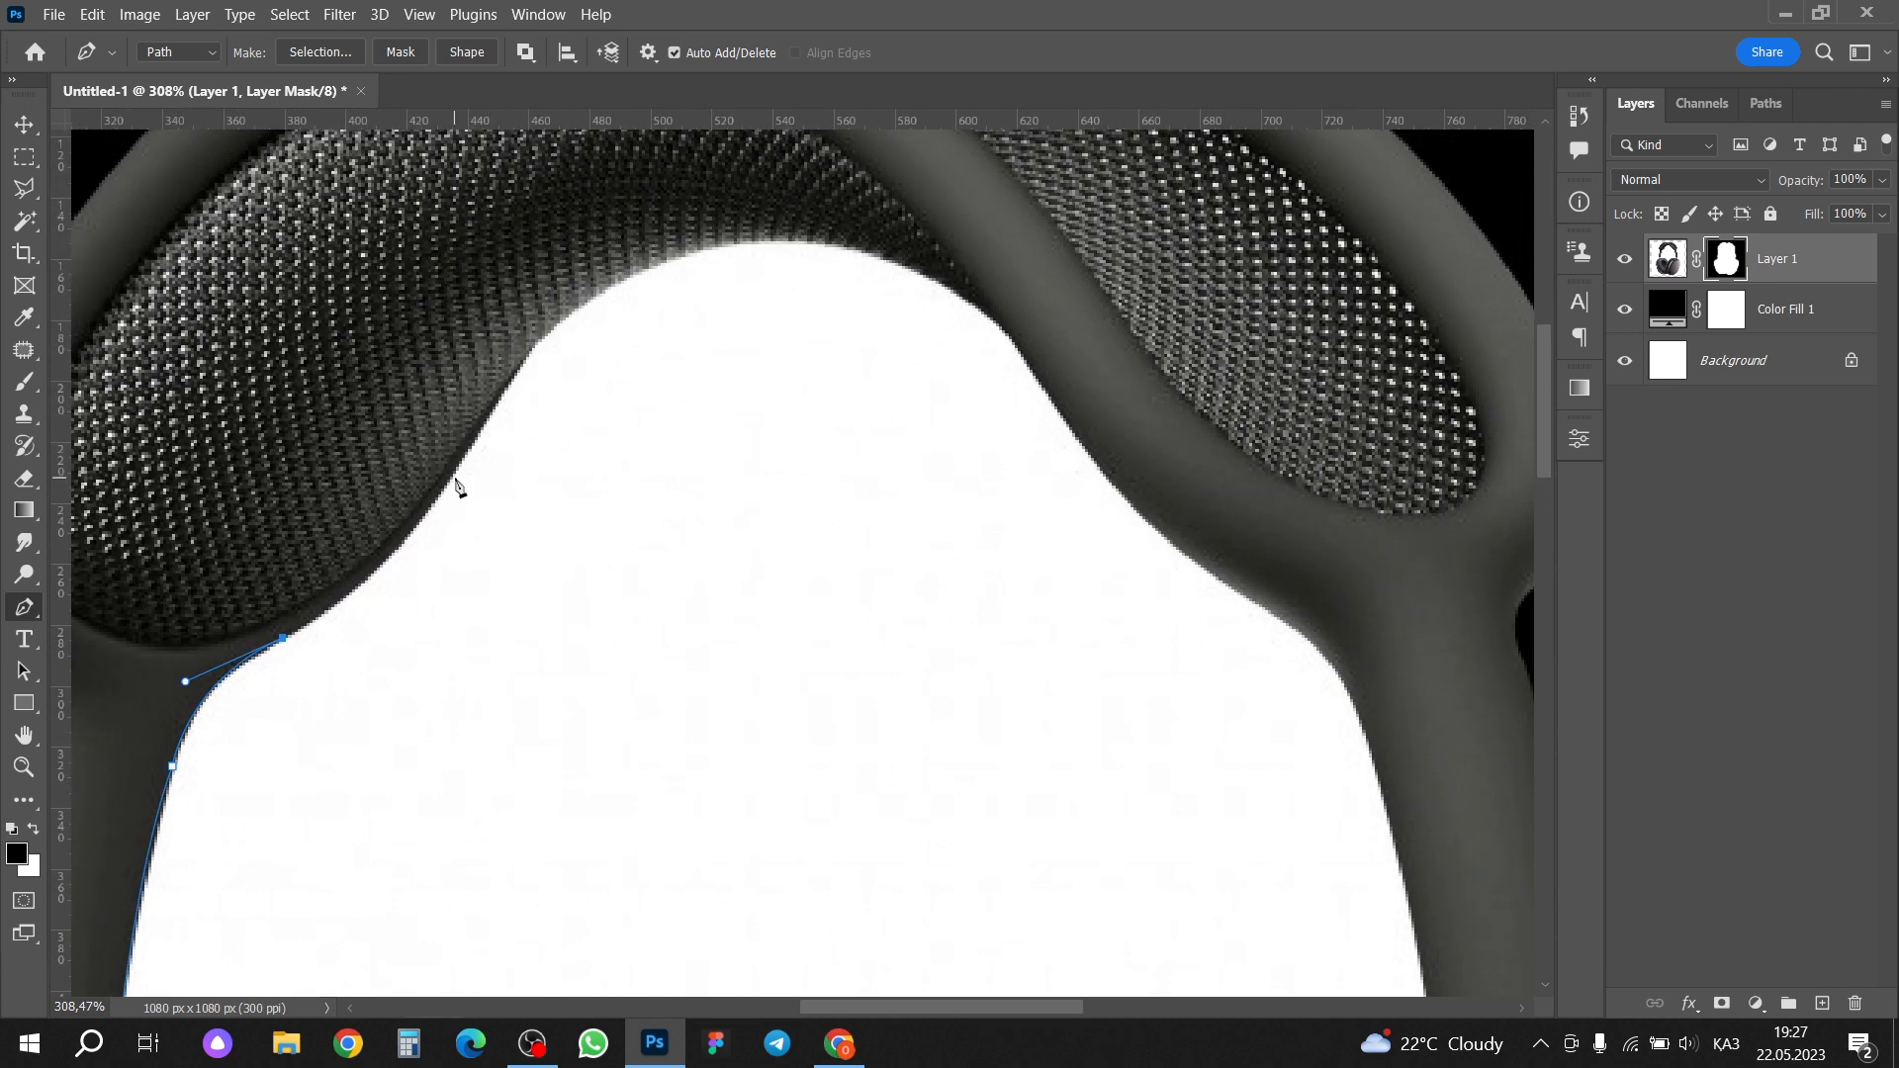
drag(456, 471, 510, 376)
drag(742, 242, 955, 232)
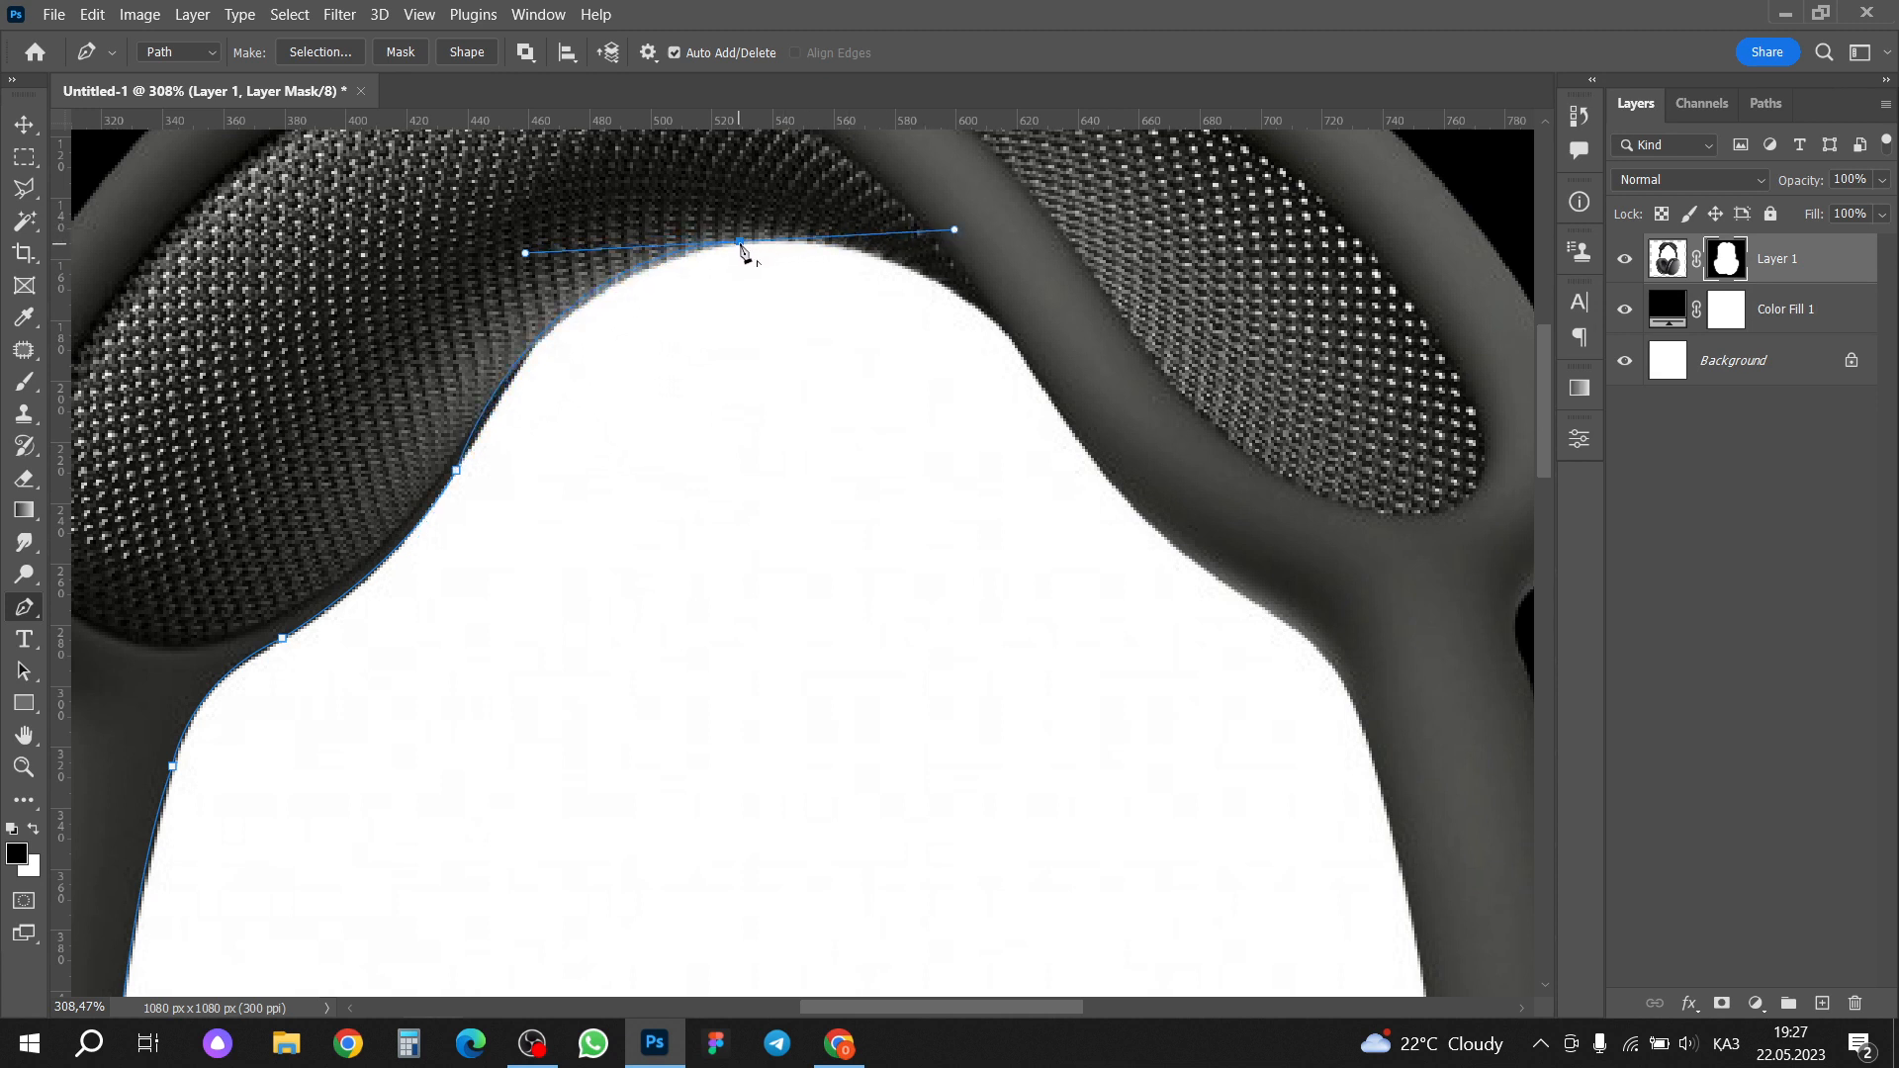
alt+click(741, 242)
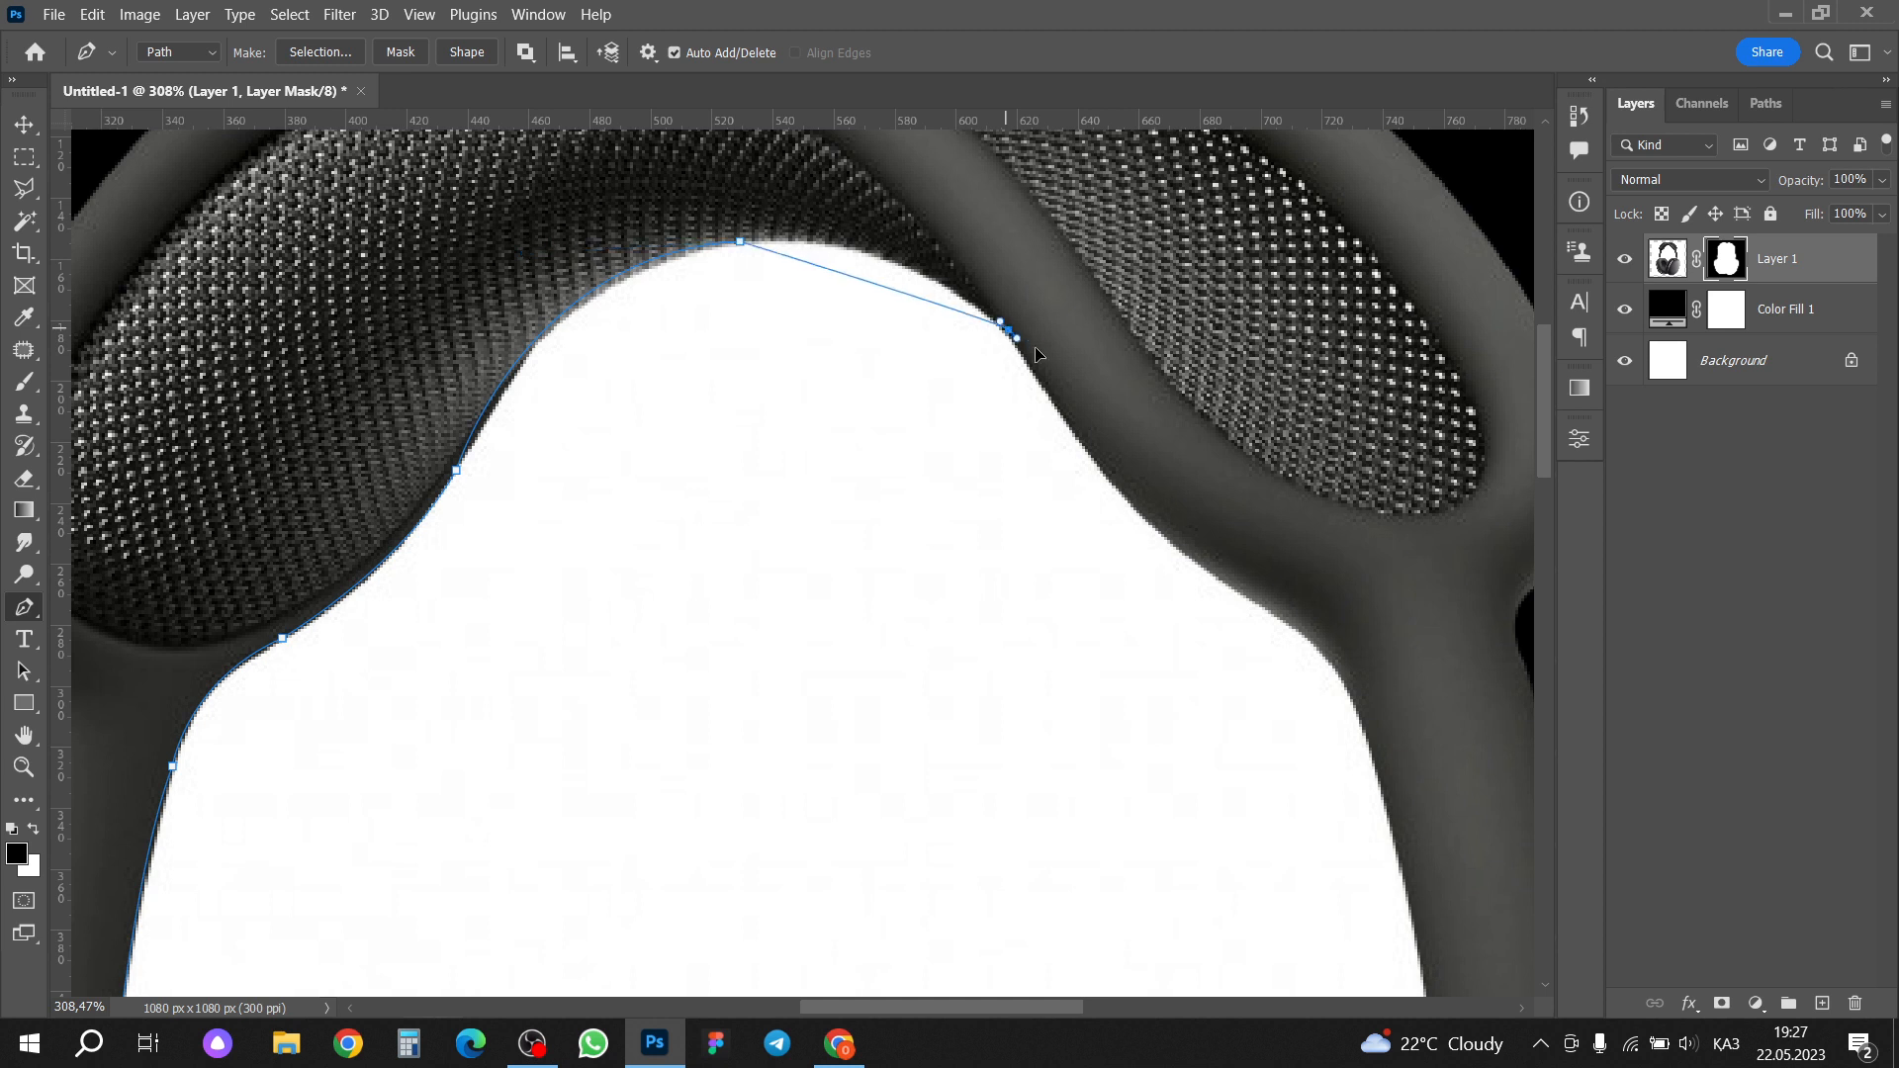
Step: Continue the path from the arch's peak down the headband's right inner edge with two curved segments
drag(1009, 331, 1143, 450)
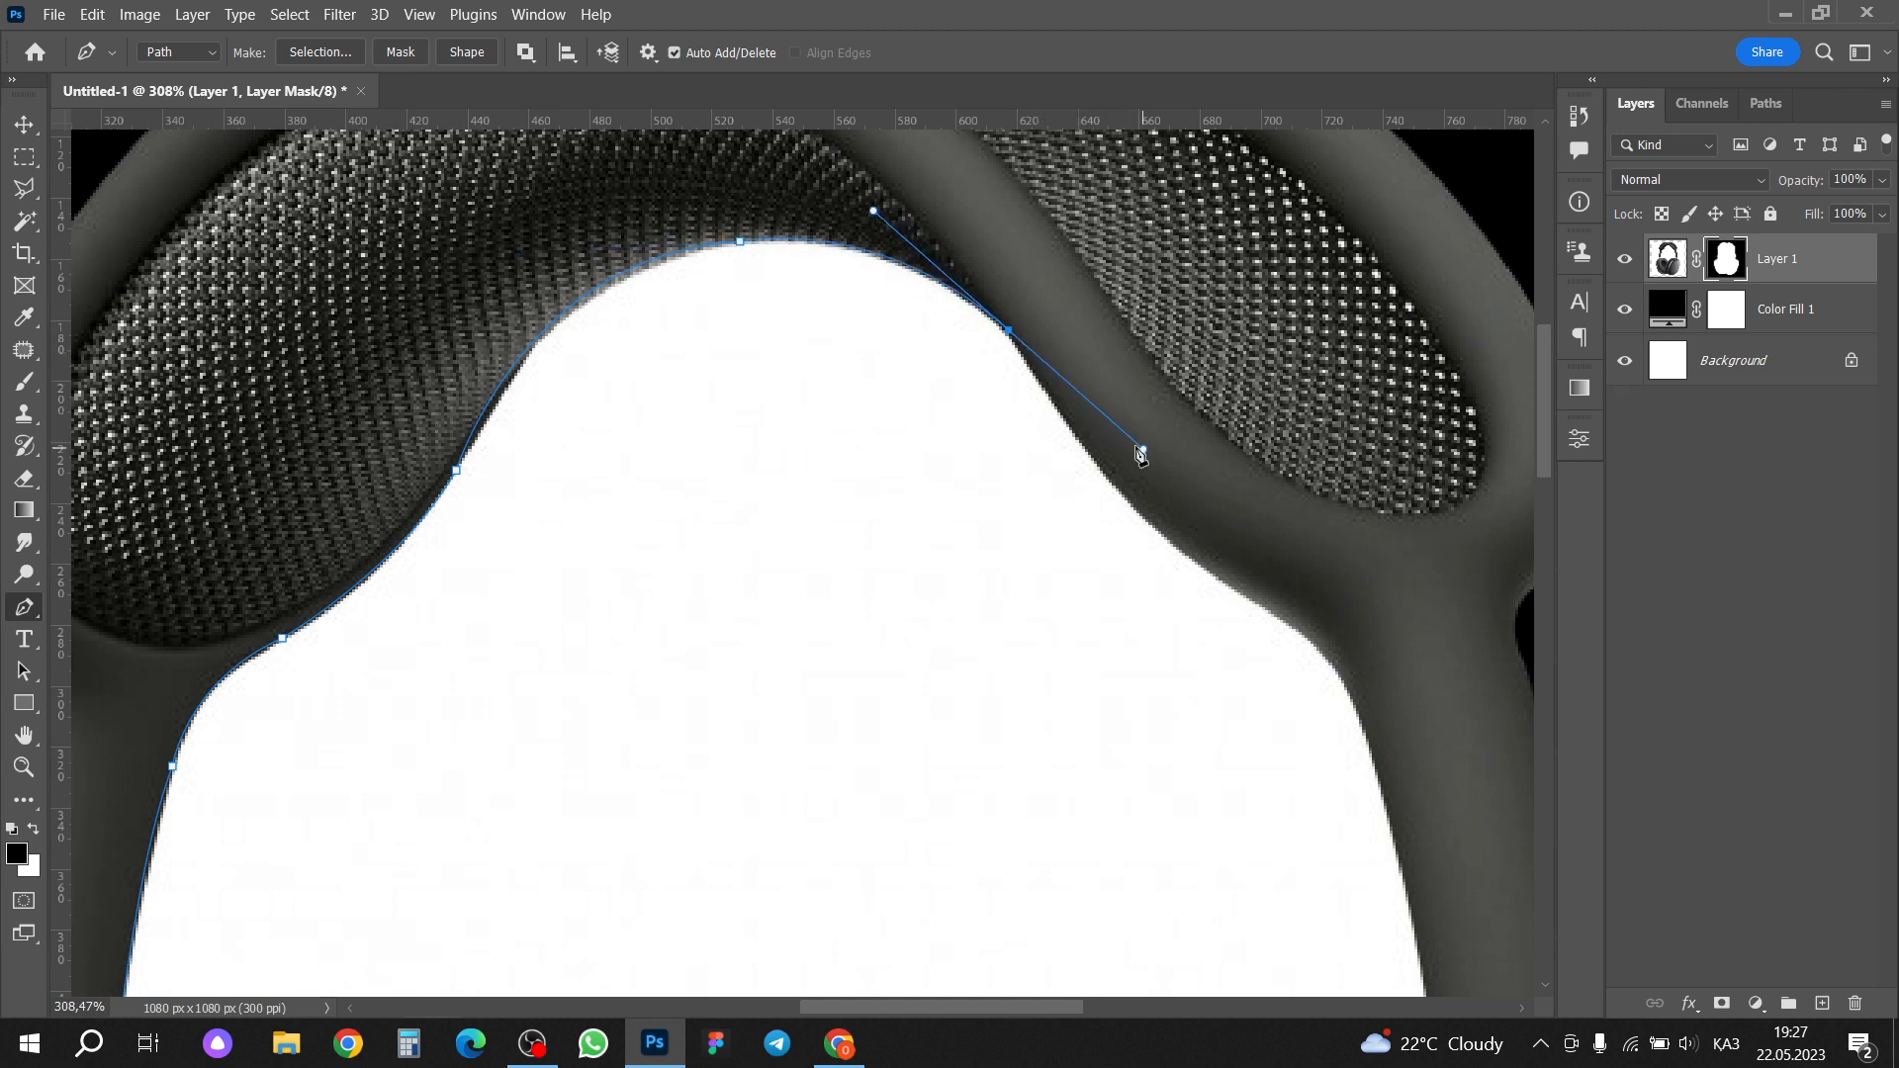
alt+click(1009, 330)
drag(1177, 547, 1226, 569)
alt+click(1177, 547)
Step: Continue the path around the bend into the right arm and down its inner edge to the metal collar's inner corner
drag(1314, 614, 1094, 445)
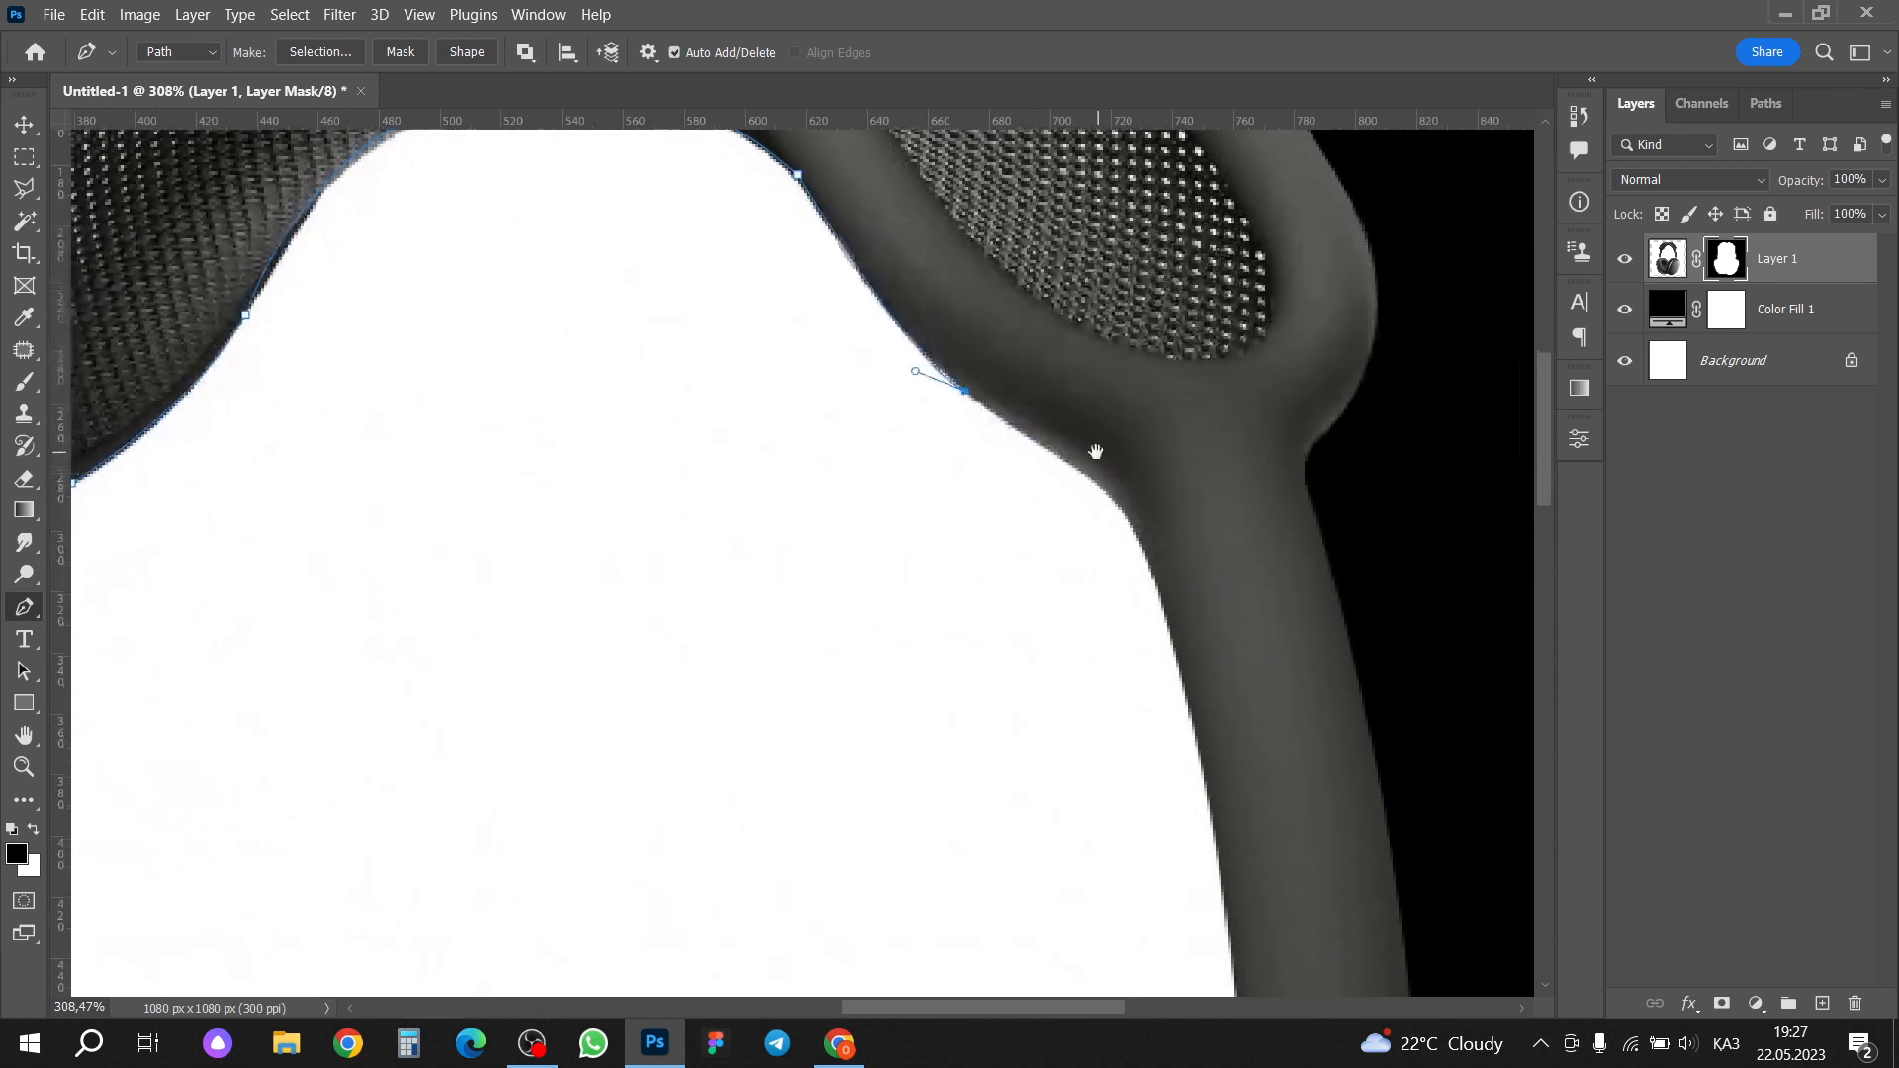
click(1075, 462)
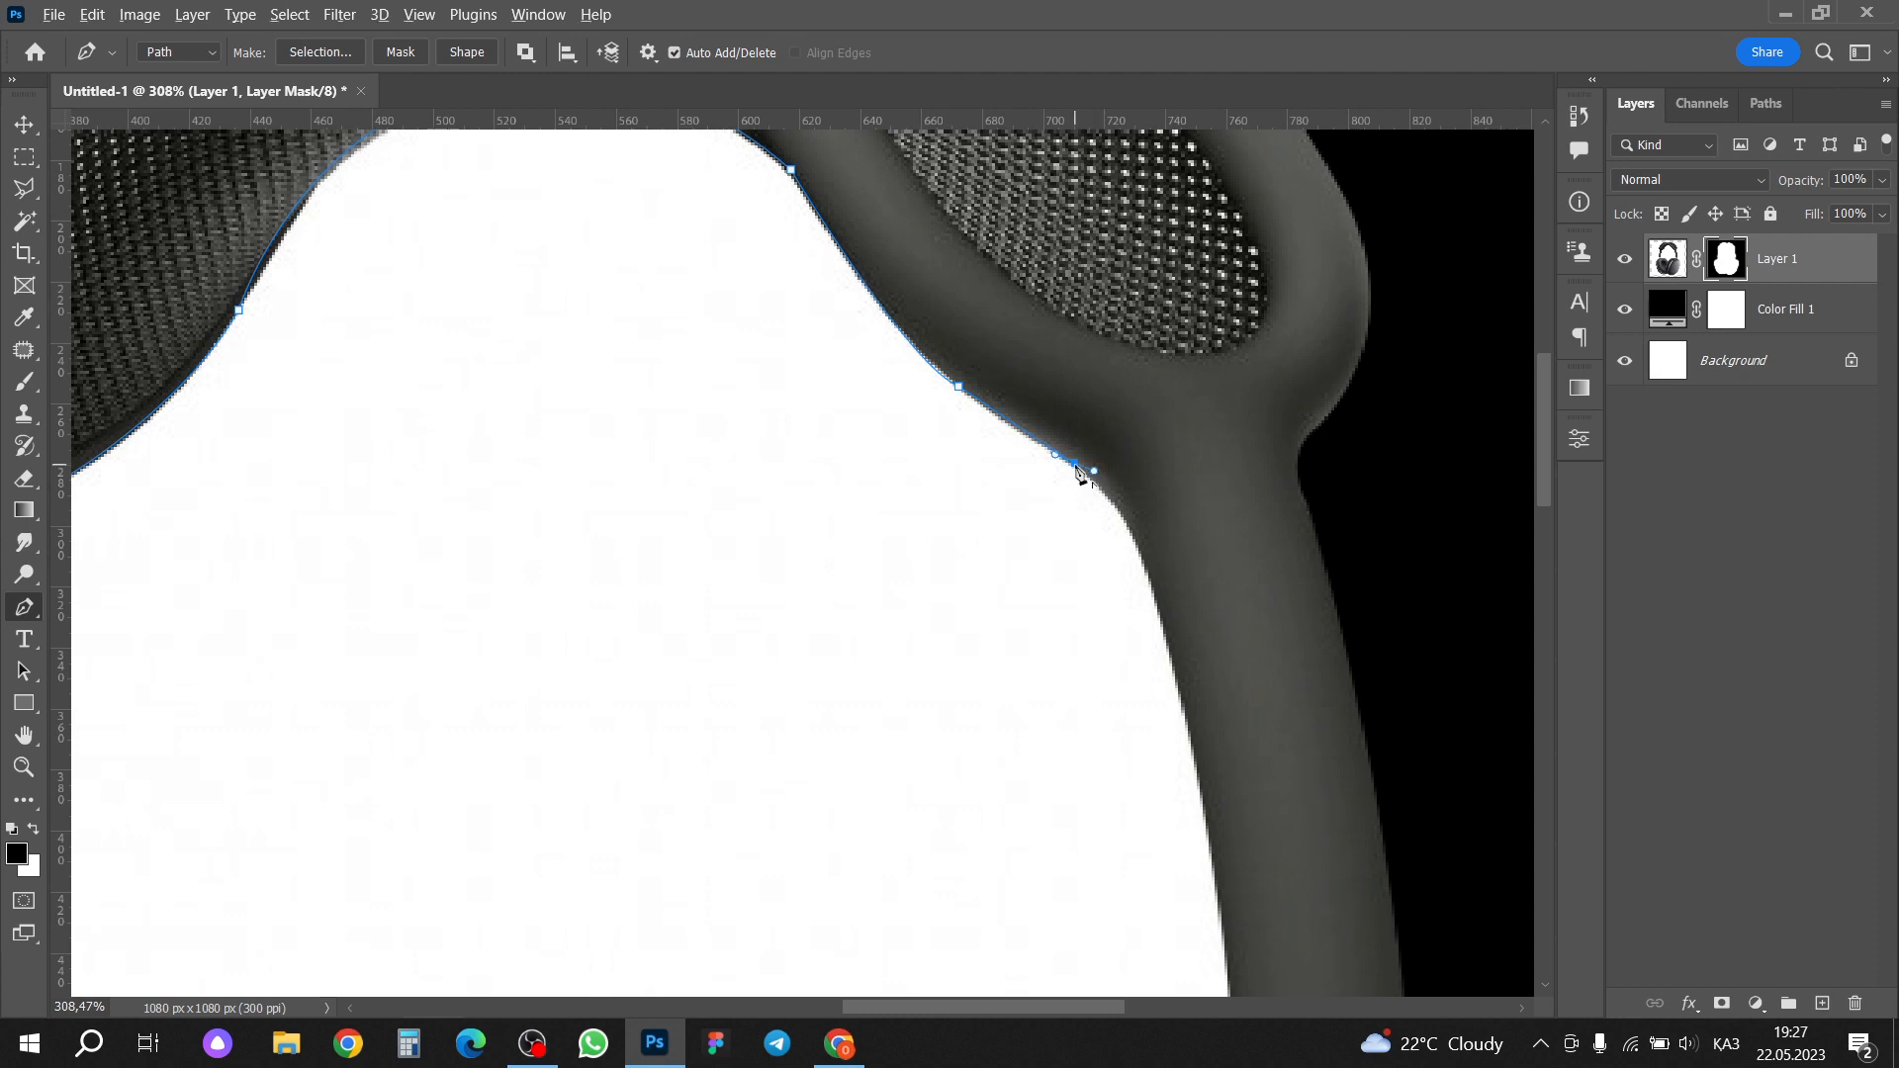
alt+click(1076, 465)
drag(1145, 565, 1158, 629)
scroll(1170, 559, down, 5)
scroll(1248, 720, down, 3)
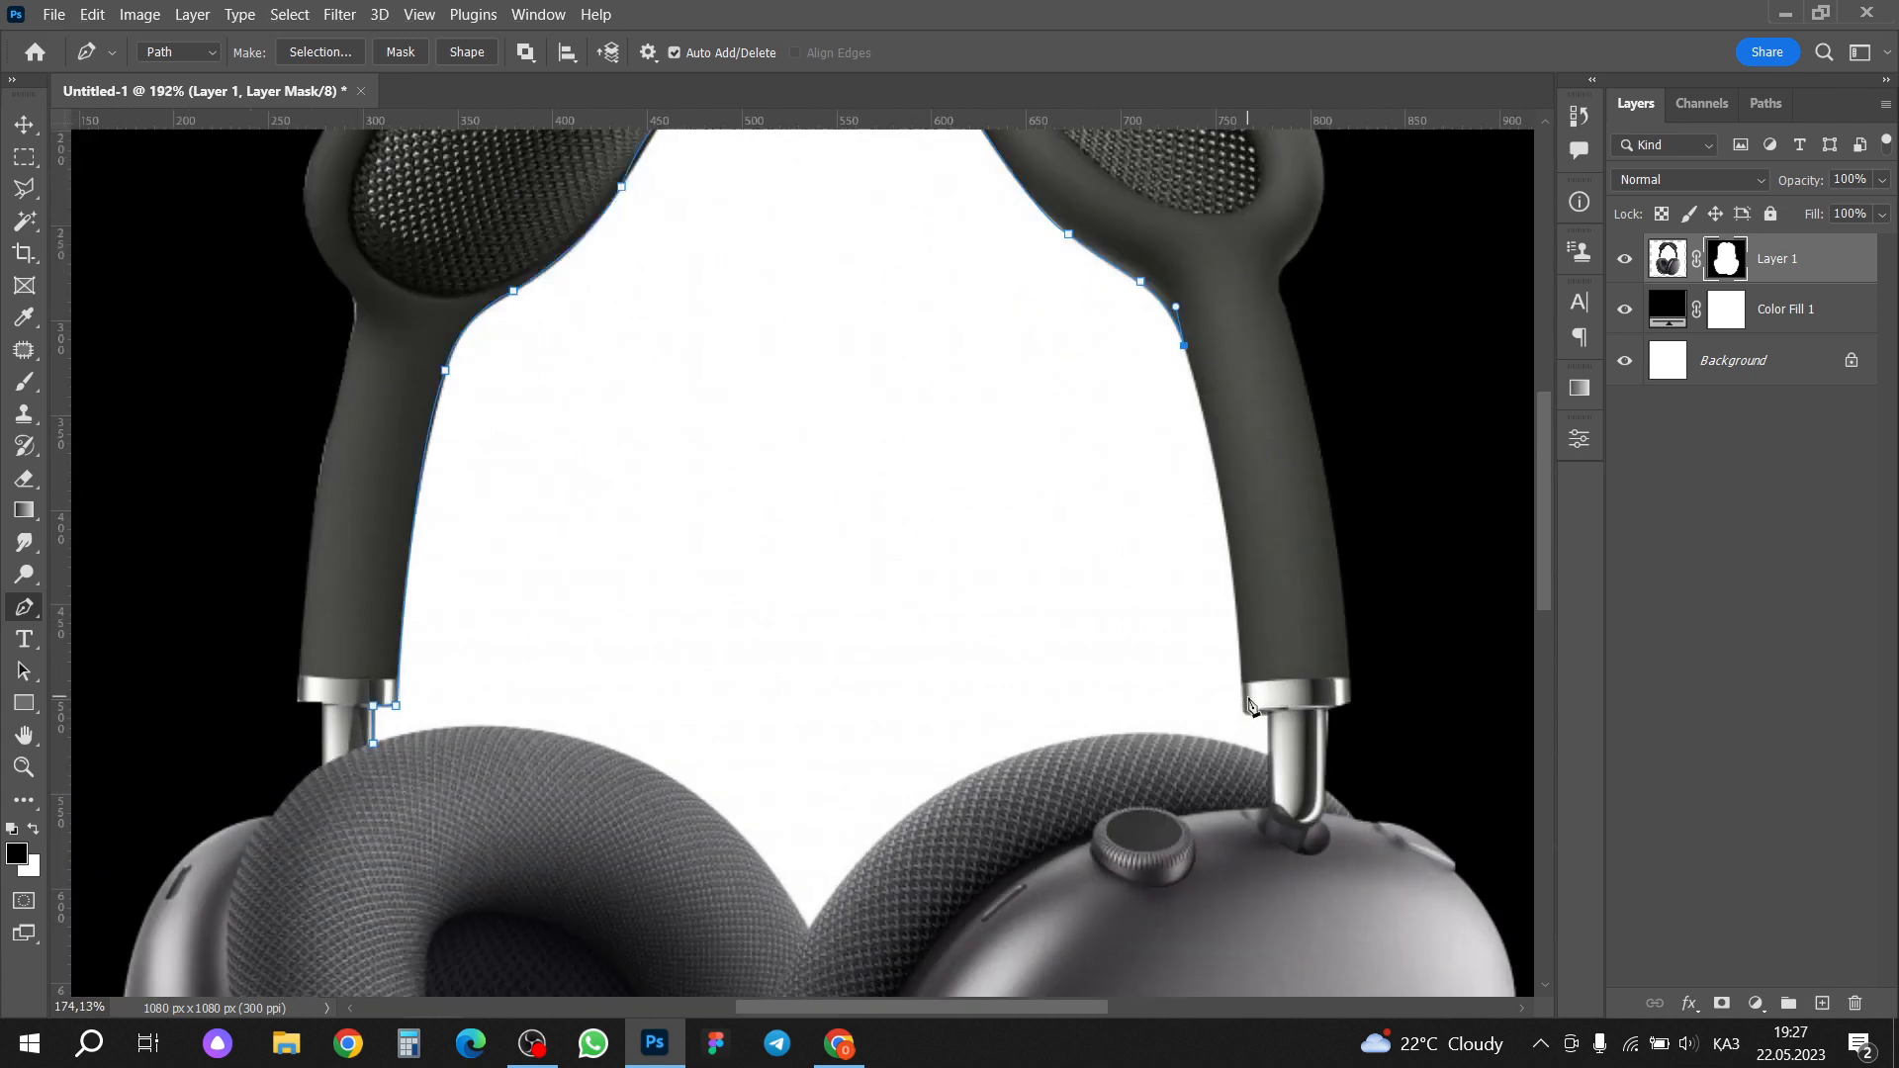
drag(1246, 709, 1248, 839)
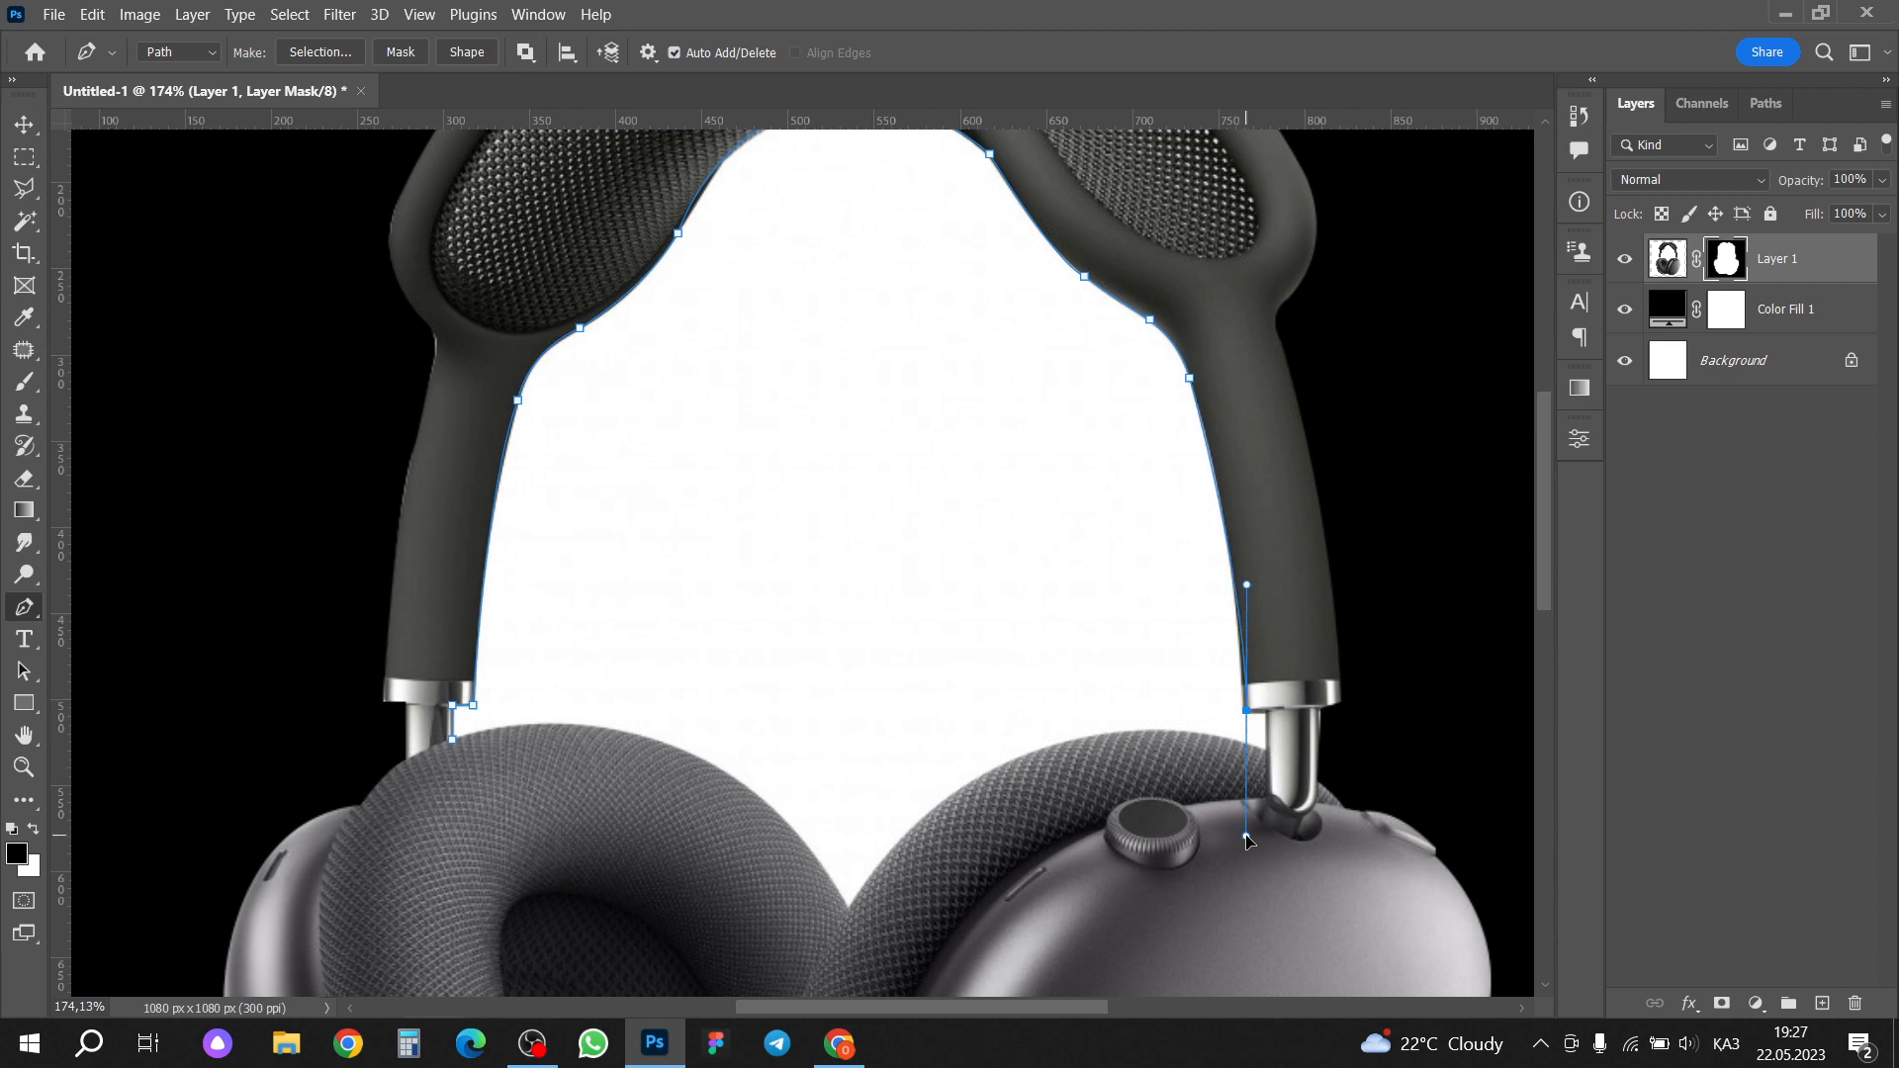
alt+click(1247, 709)
Step: Take the path around the right collar and rod to the cushion and curve it onto the right cushion's upper edge
scroll(1249, 712, up, 3)
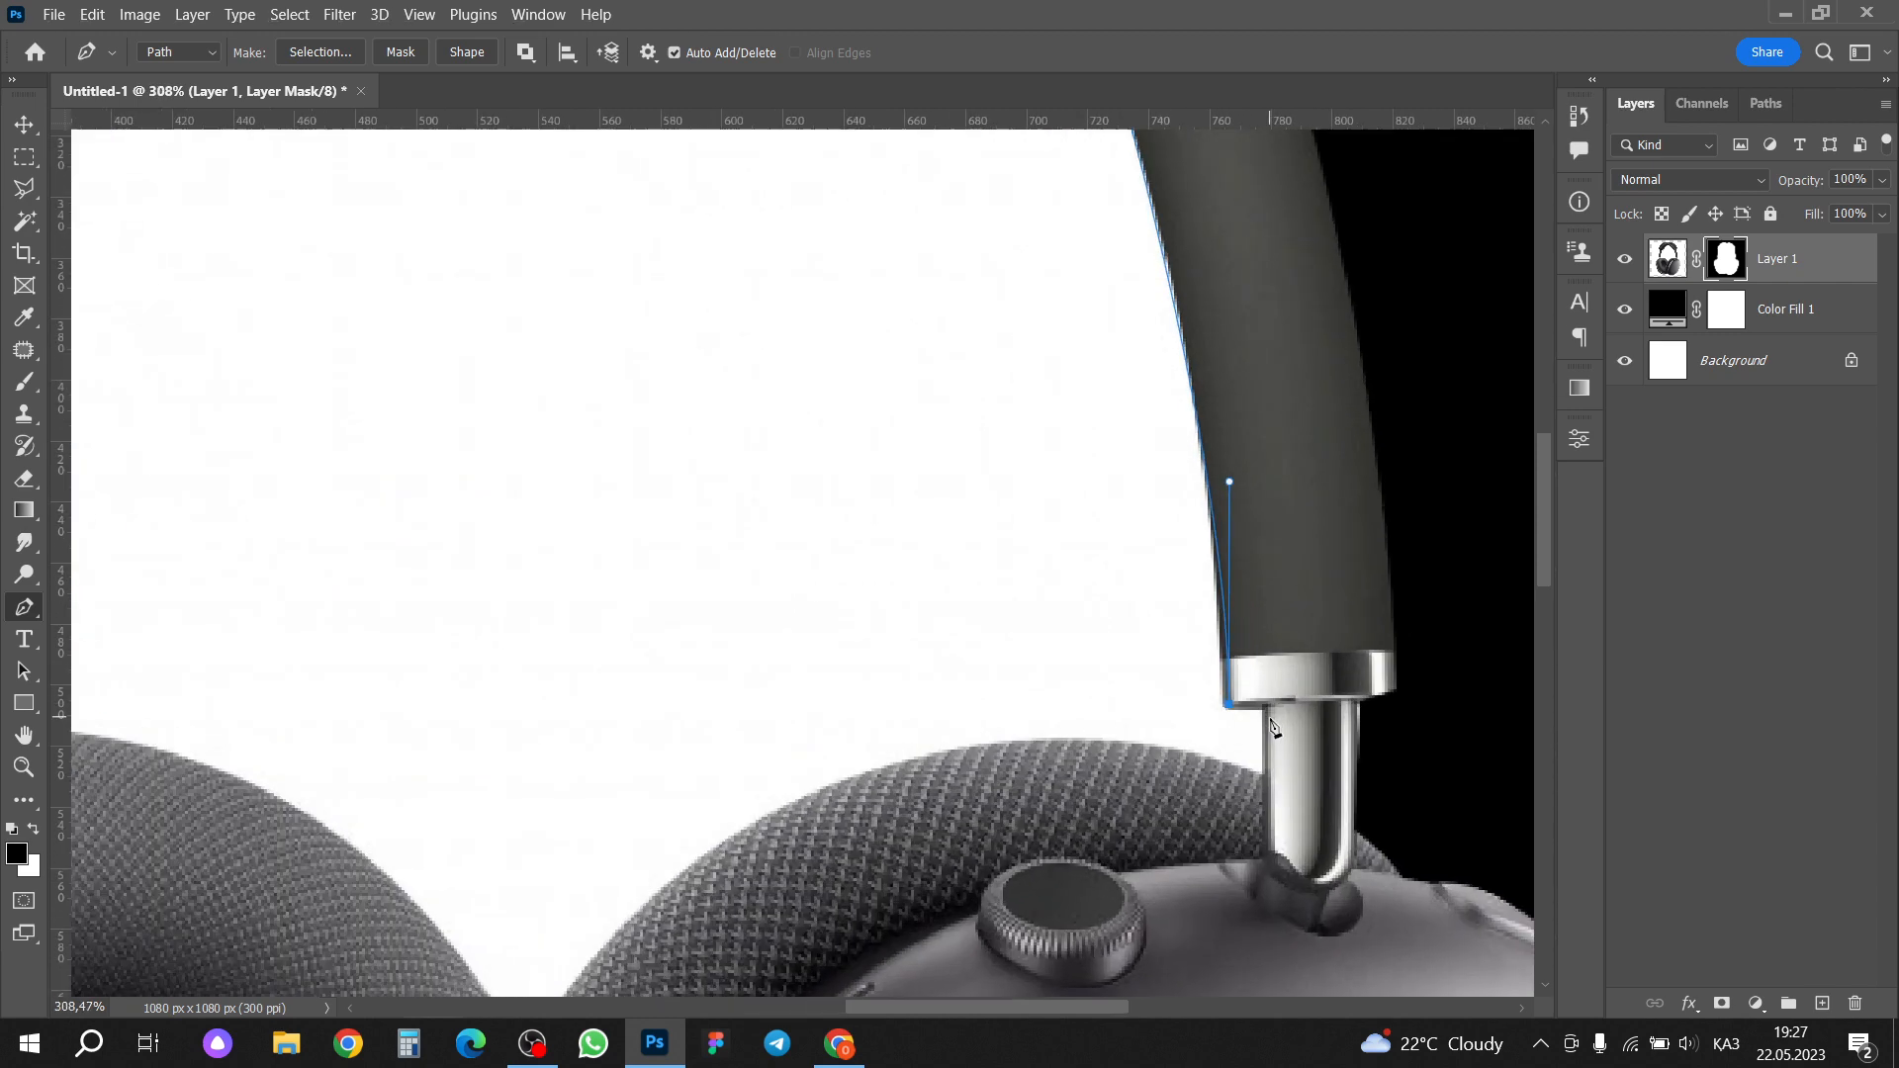
click(1262, 709)
scroll(816, 848, down, 3)
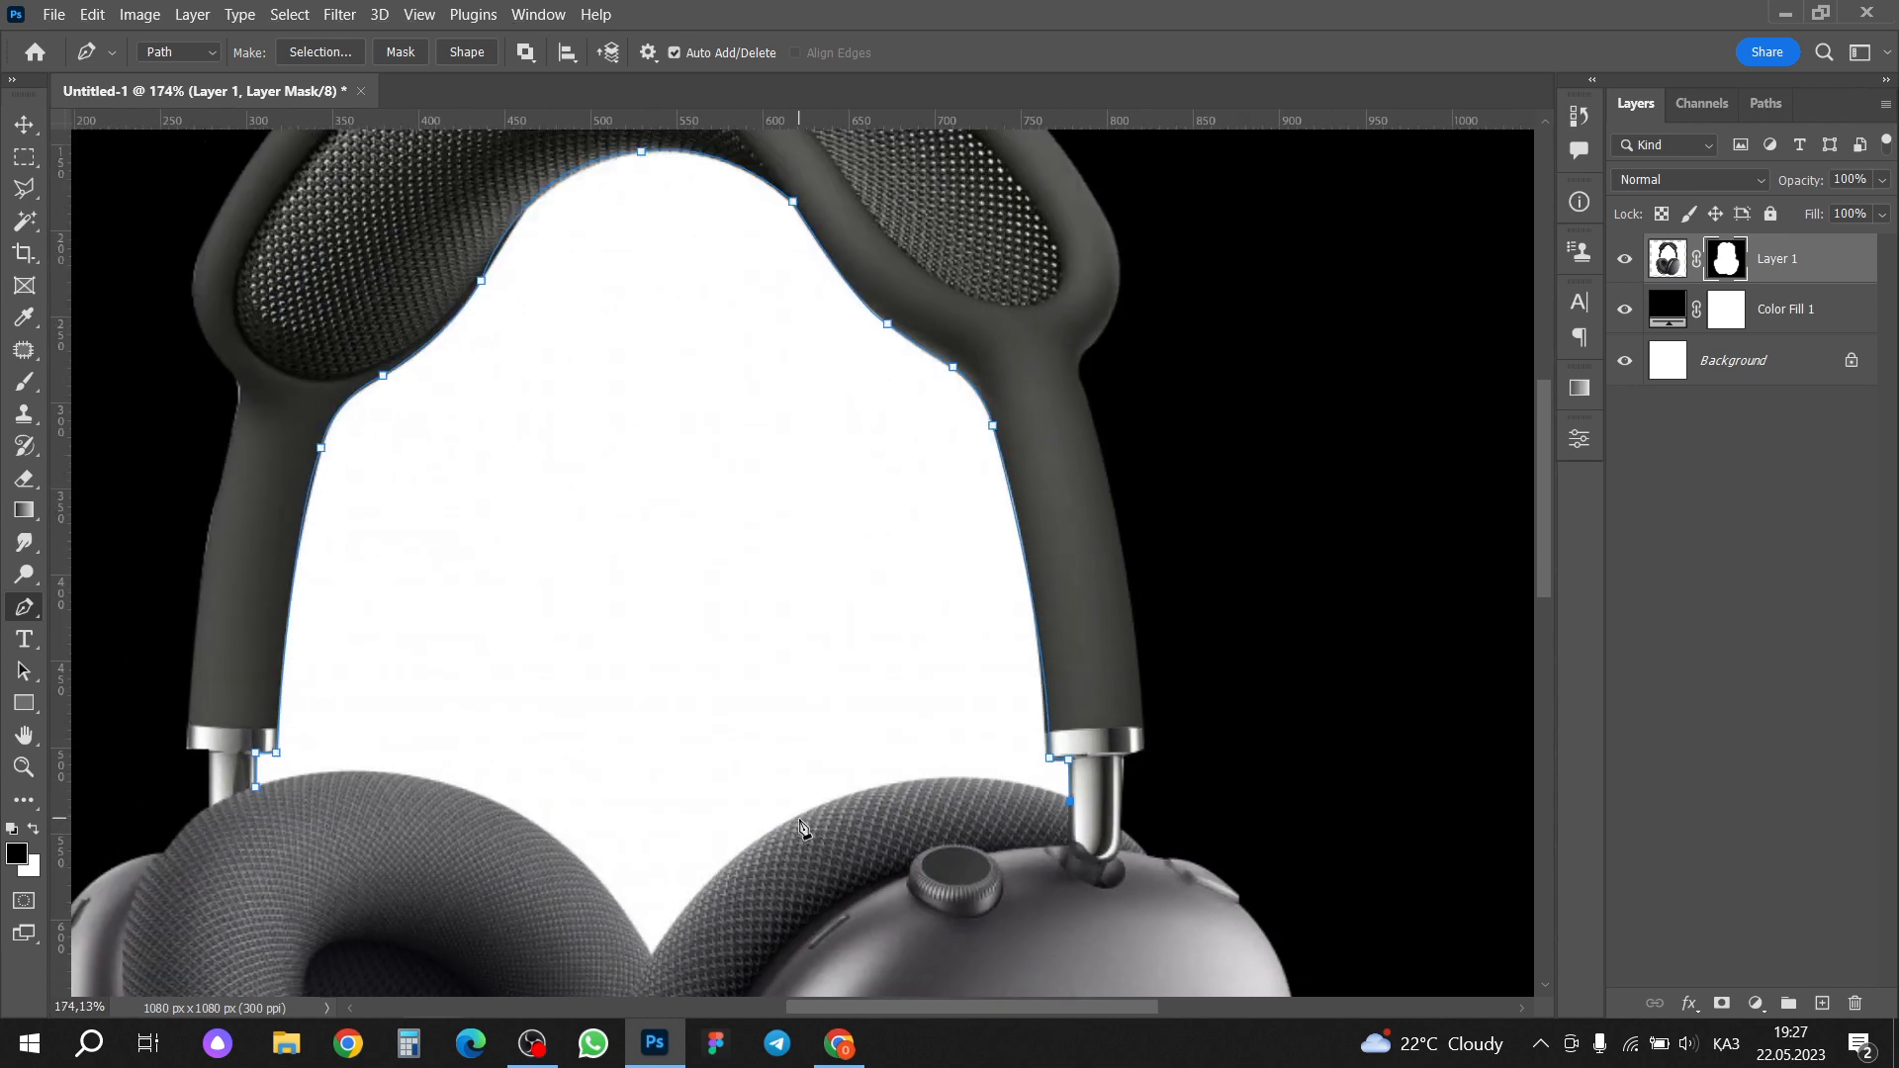
drag(800, 820, 626, 903)
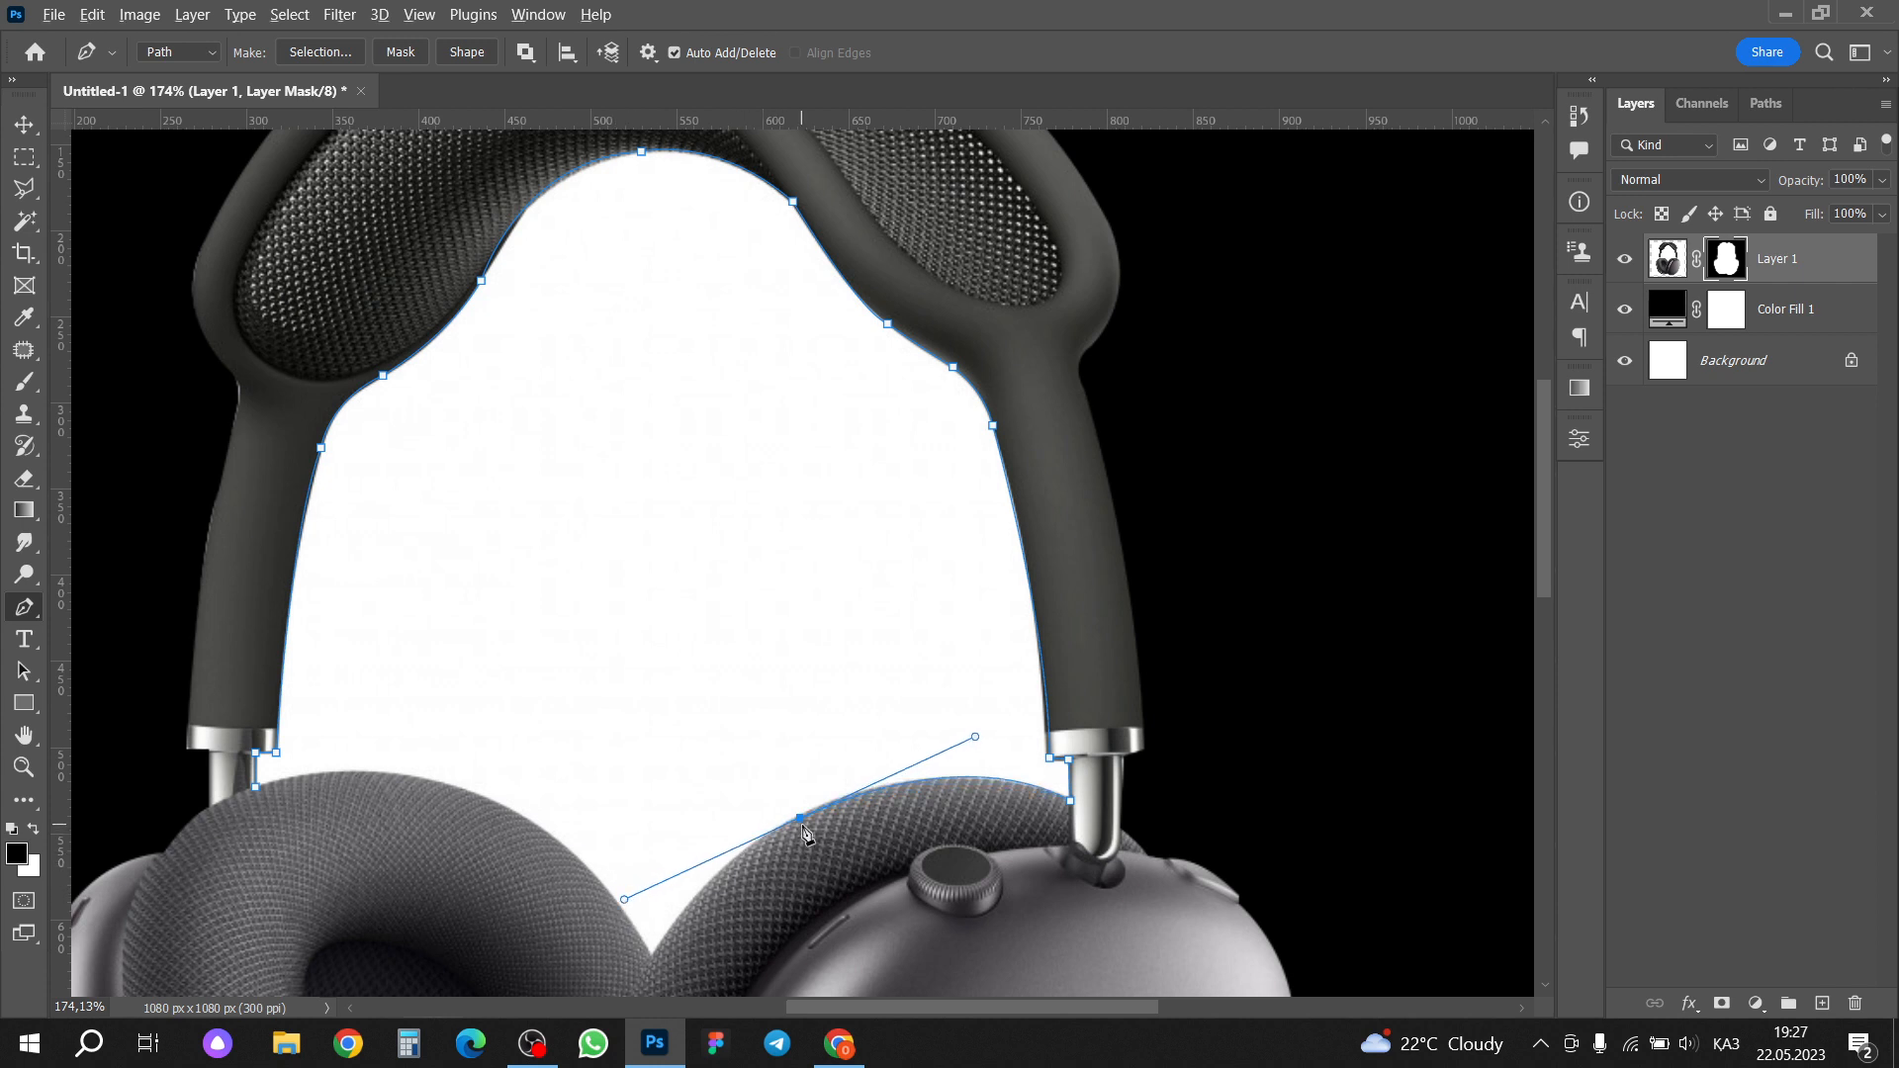
alt+click(800, 820)
Step: Continue the path through the notch between the cushions and over the left cushion, closing it at the left rod's base
scroll(797, 791, down, 3)
scroll(796, 791, left, 2)
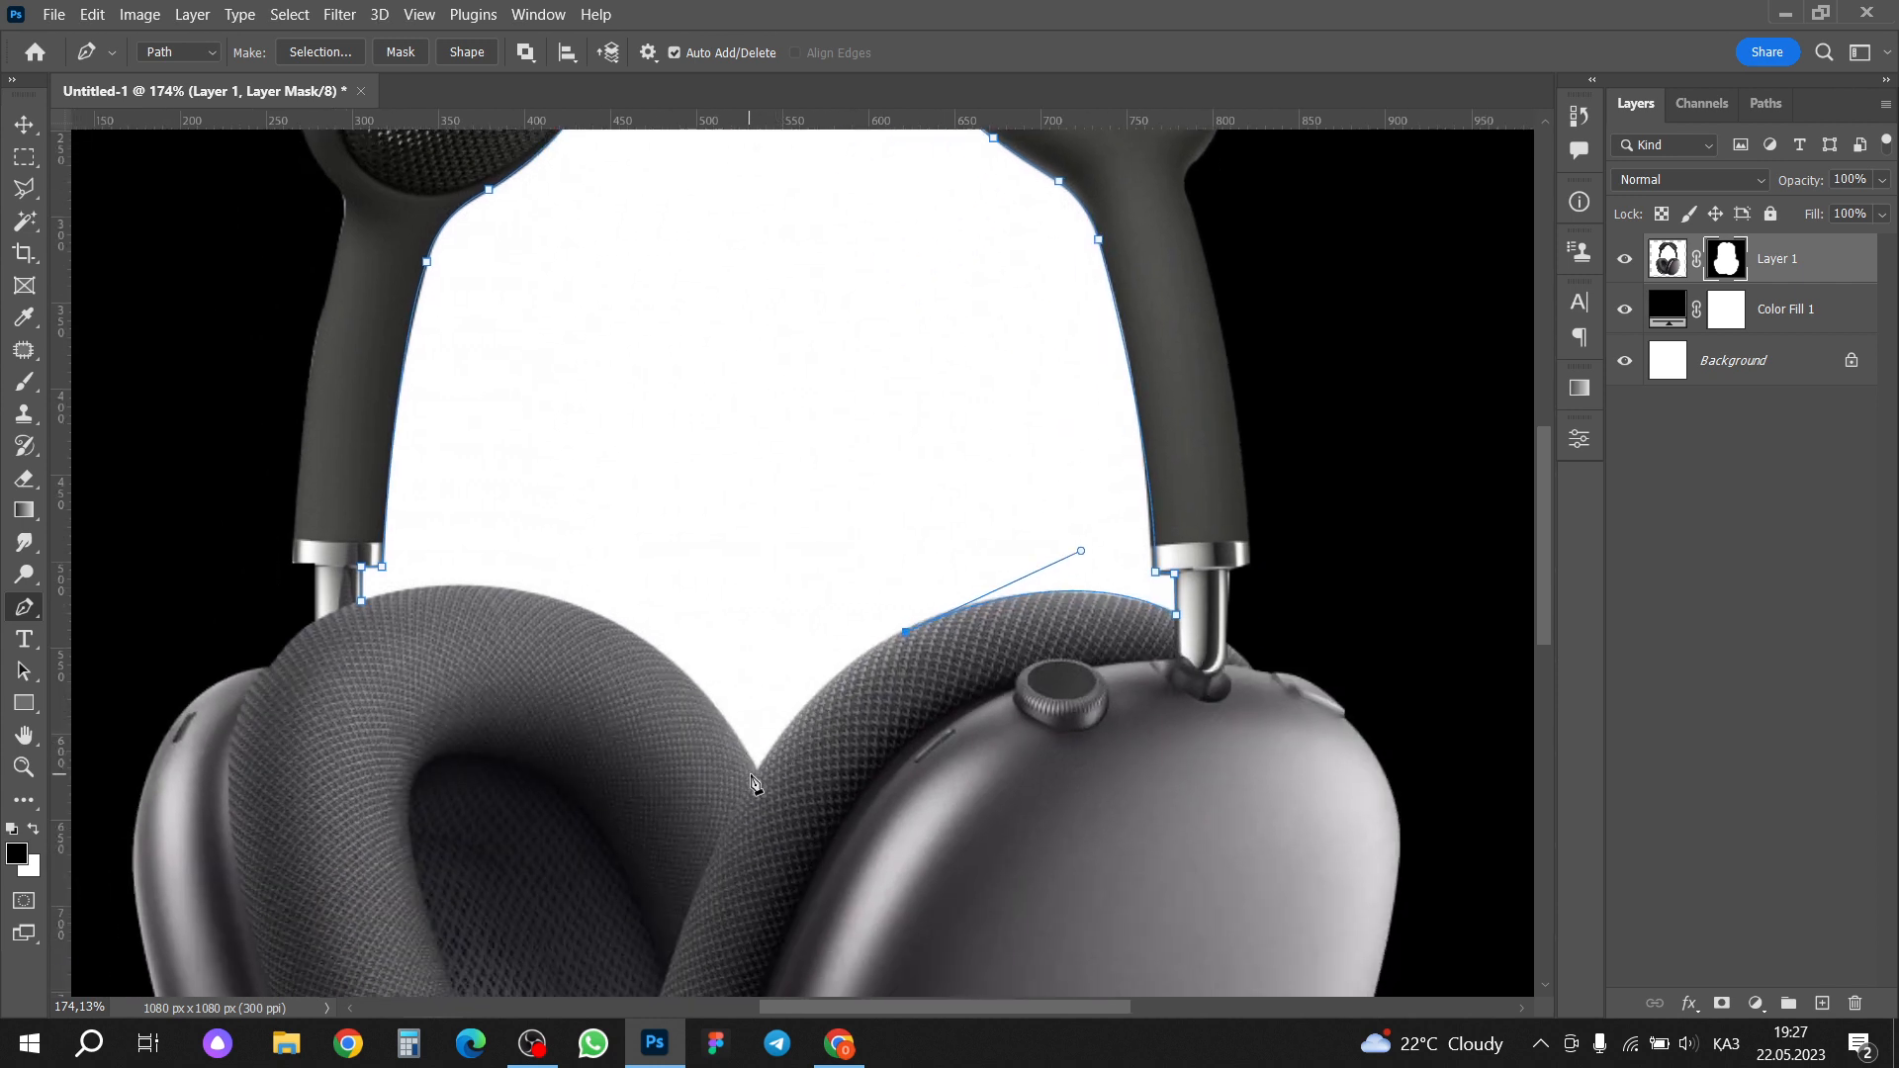
drag(759, 774, 695, 880)
alt+click(757, 773)
drag(524, 593, 369, 576)
click(361, 600)
drag(317, 615, 299, 633)
Step: Convert the closed inner path to a new anti-aliased selection with a 0-pixel feather radius
scroll(682, 579, down, 3)
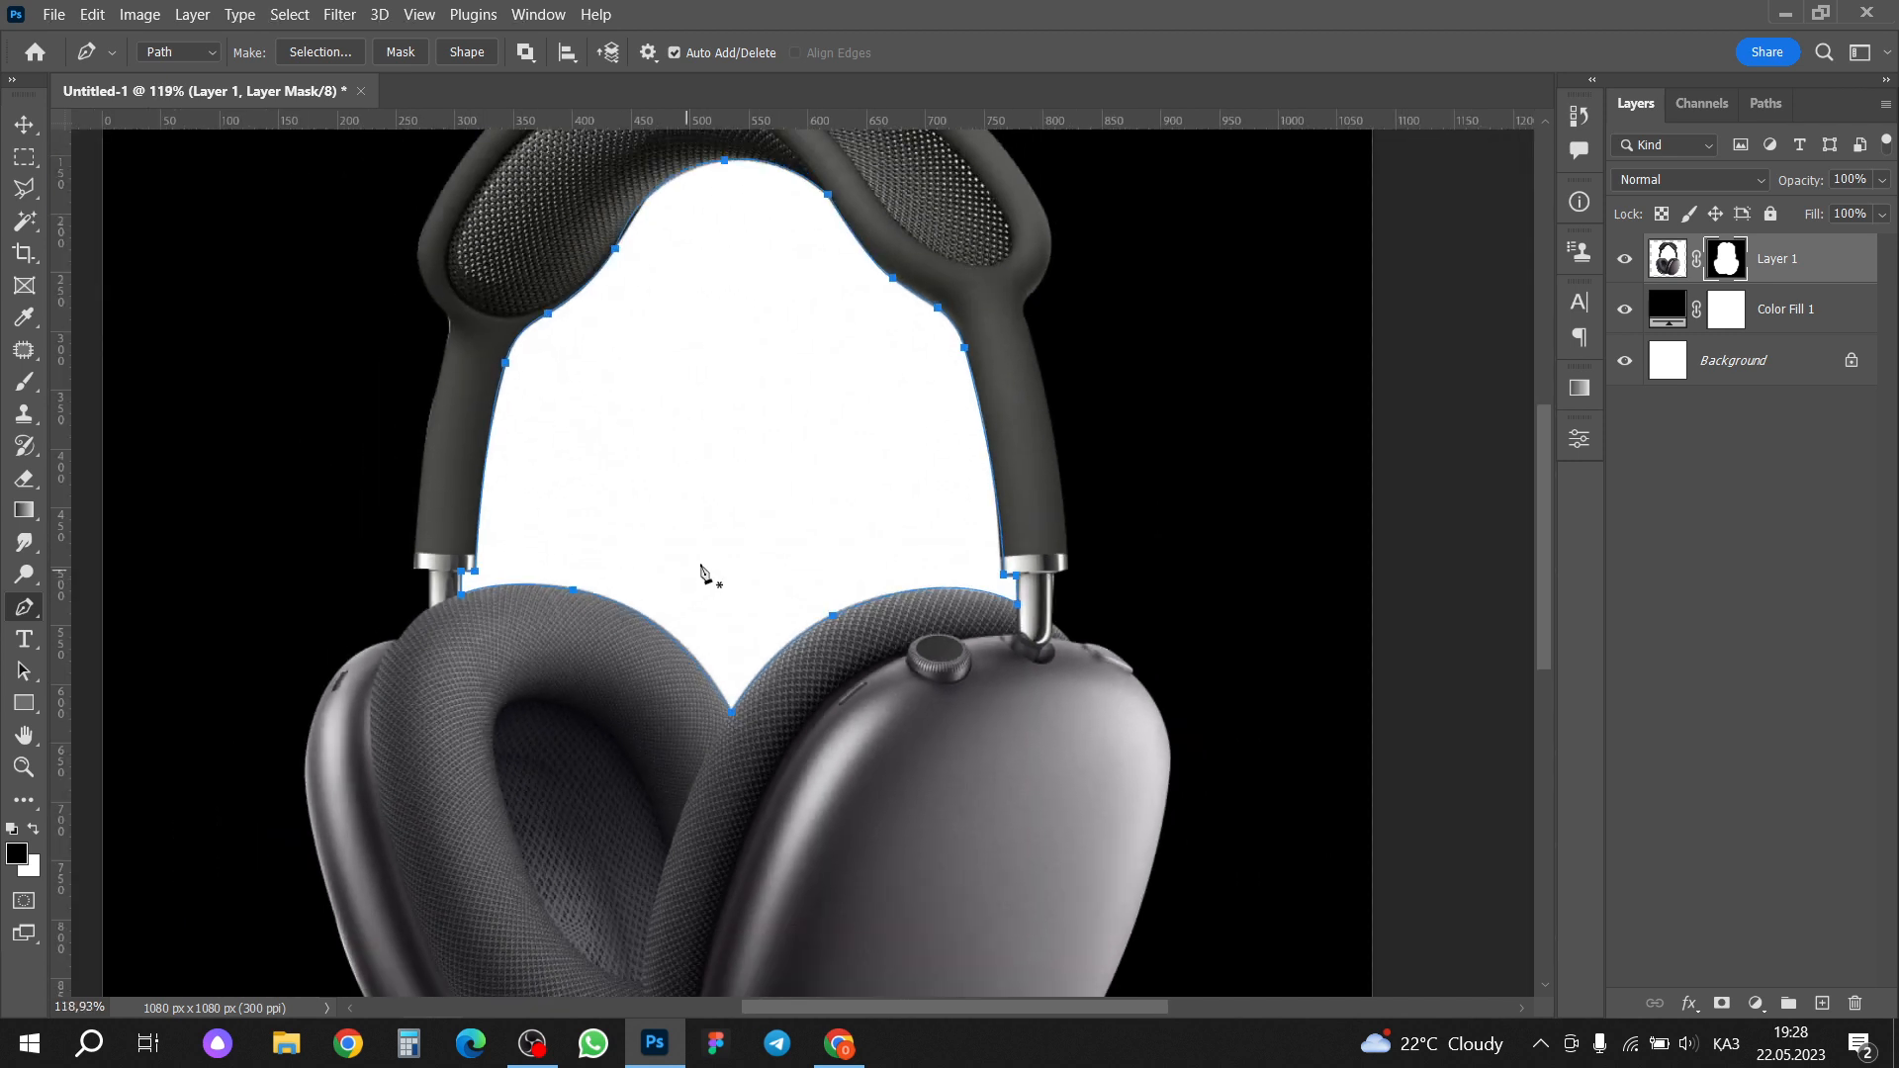
right_click(715, 401)
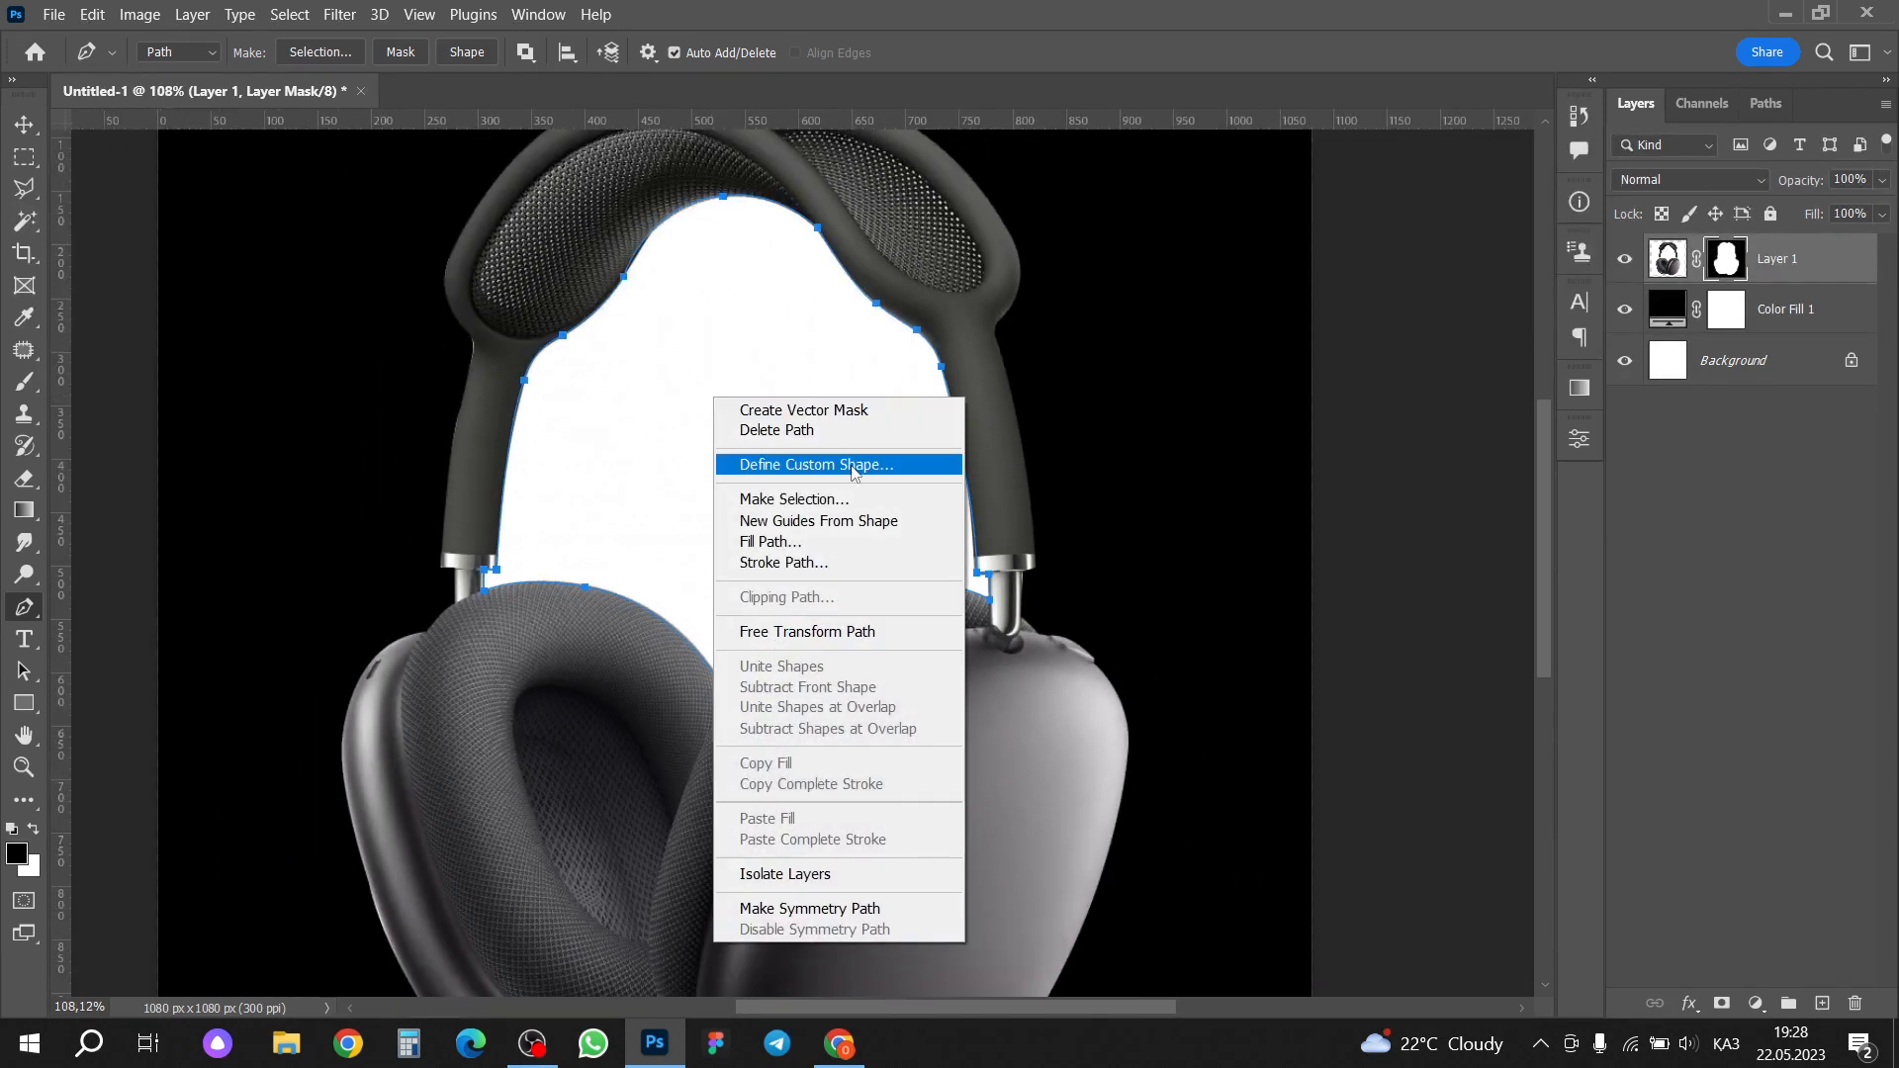
click(856, 500)
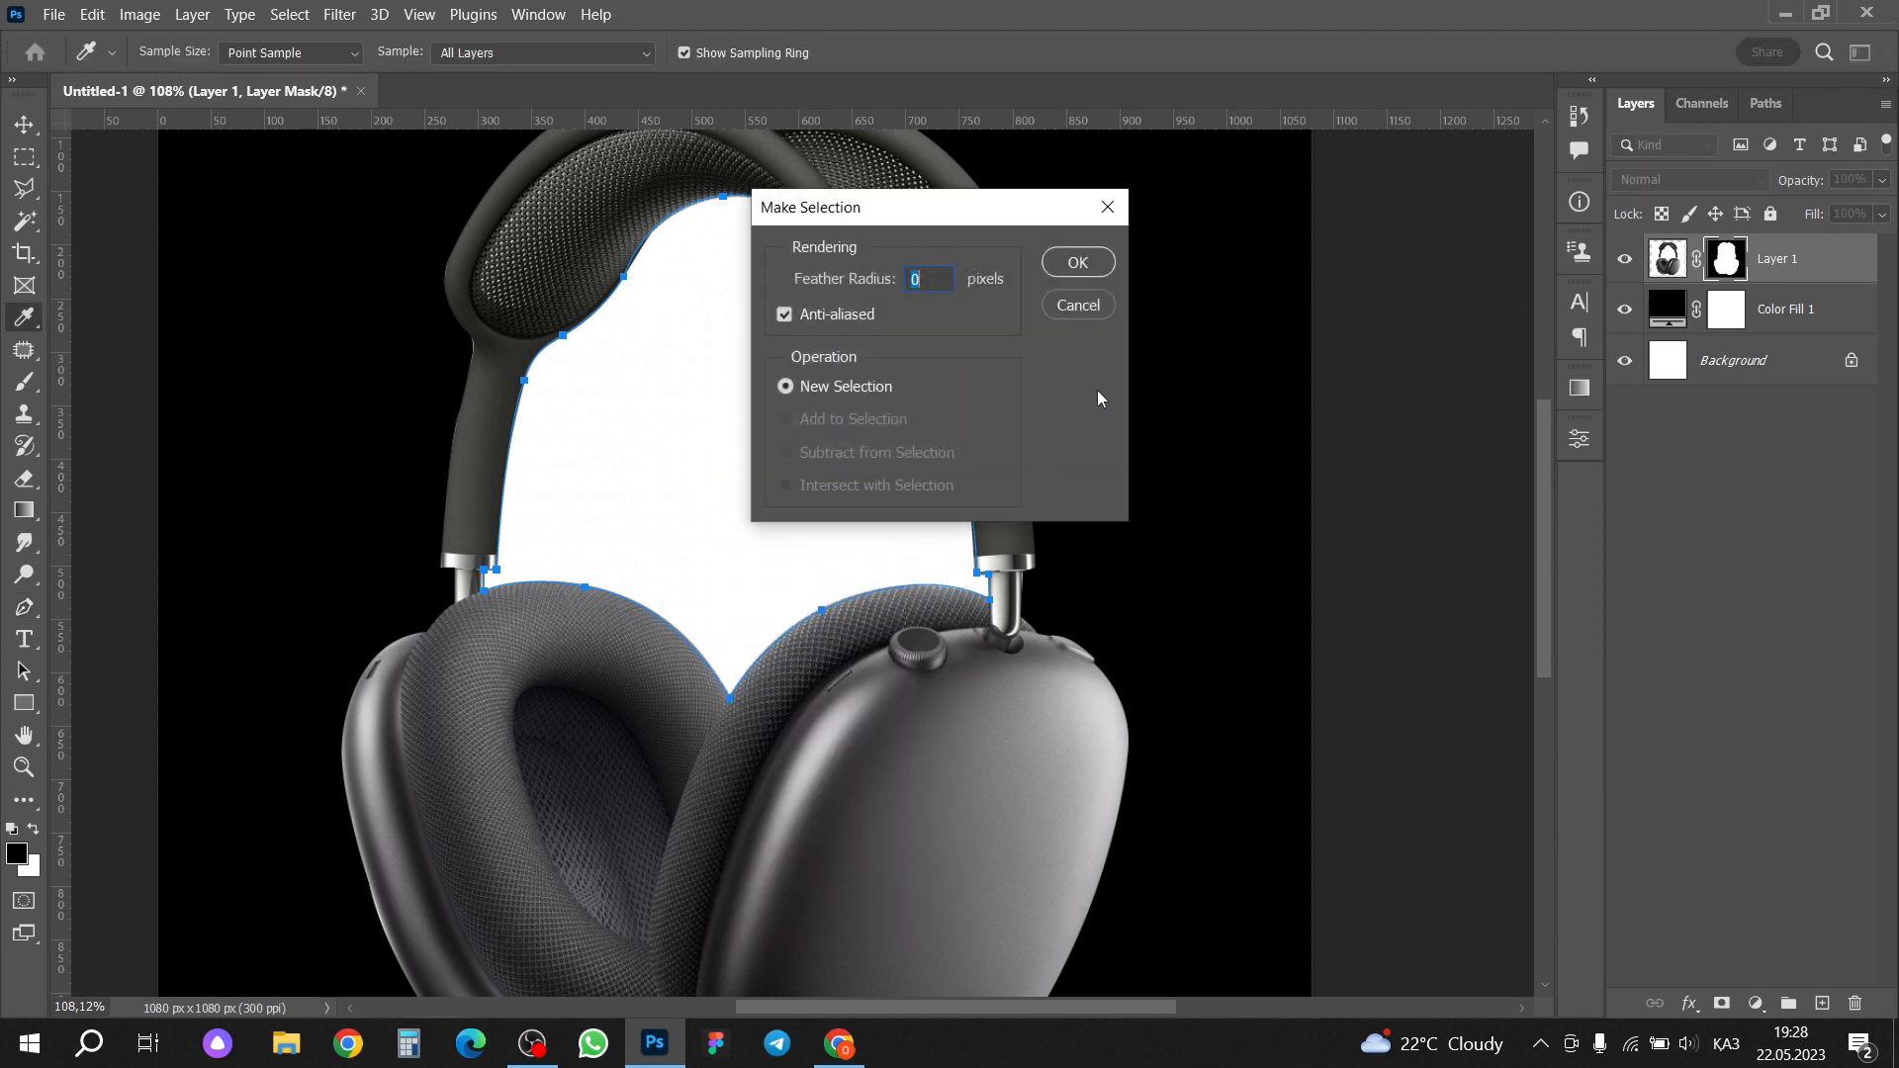
click(1066, 262)
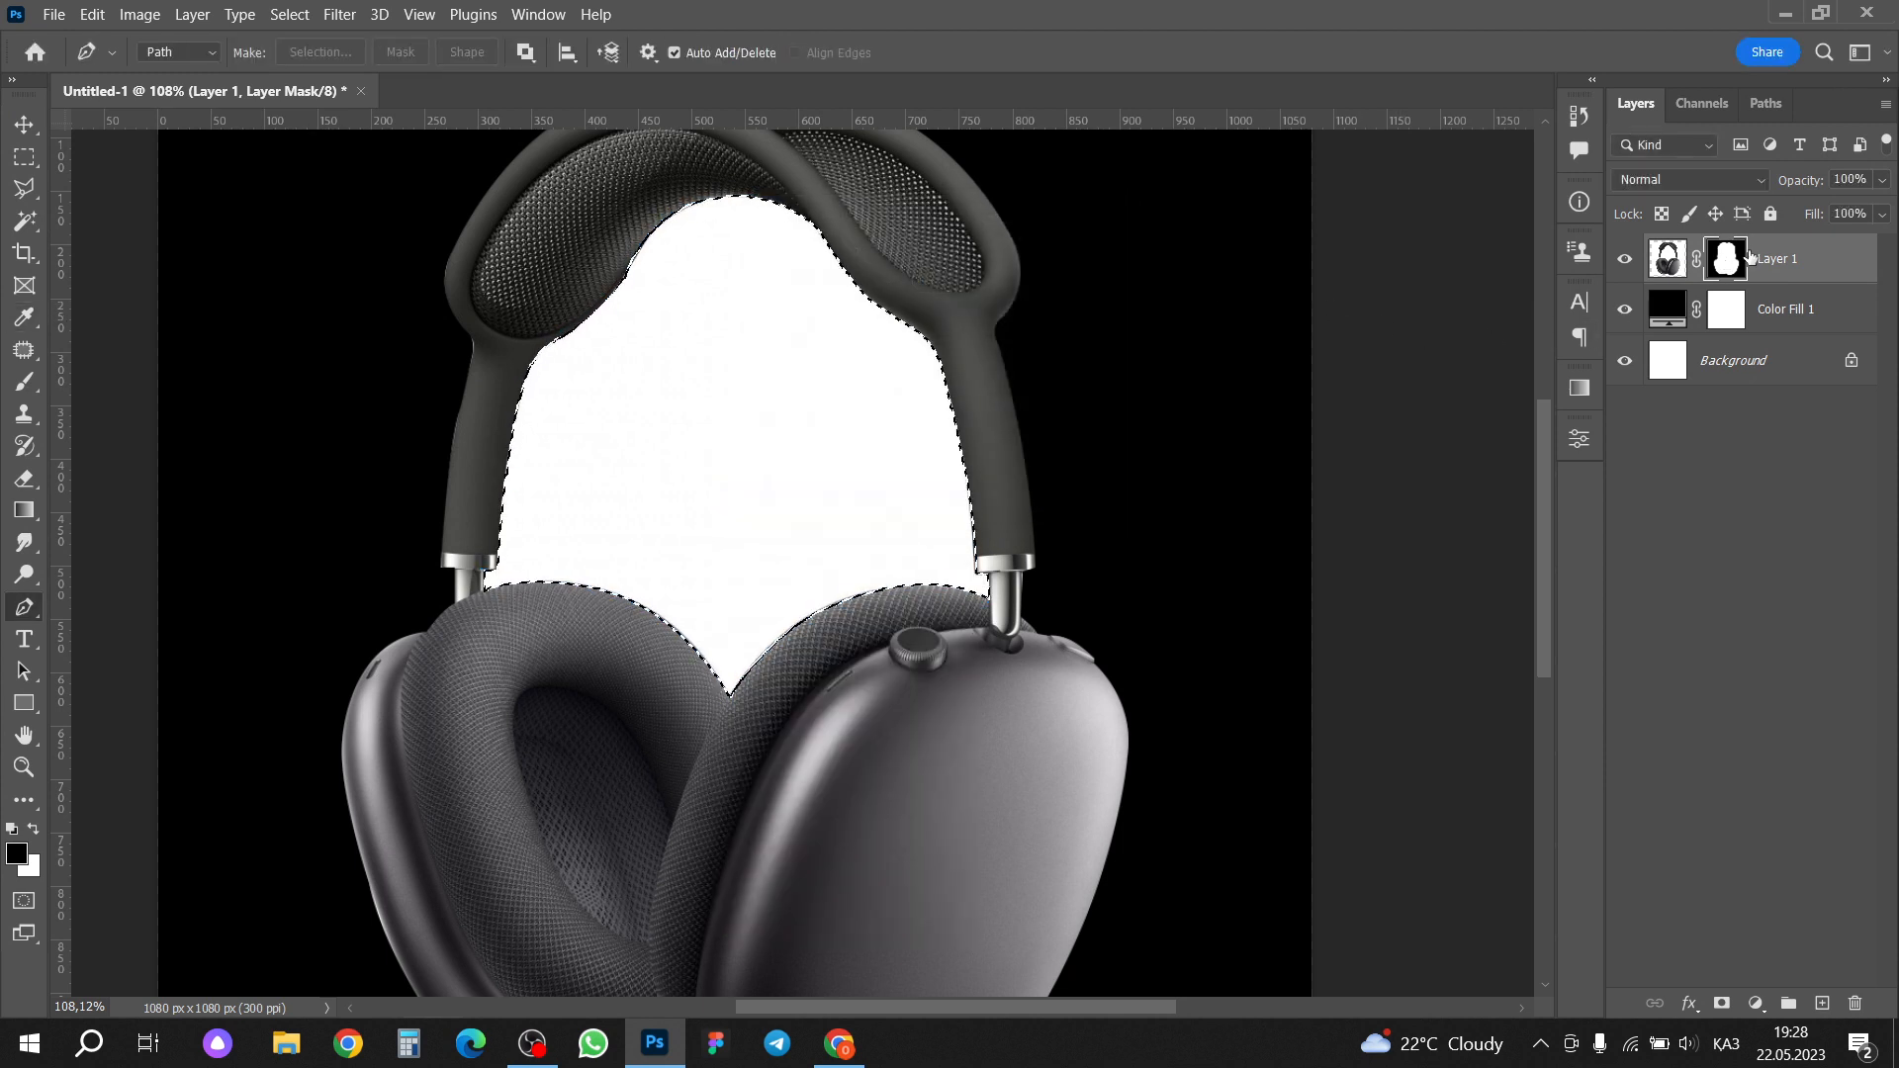
Step: Choose the Hard Round brush at 100% hardness and paint the selected inner opening black on Layer 1's mask
click(25, 382)
right_click(603, 326)
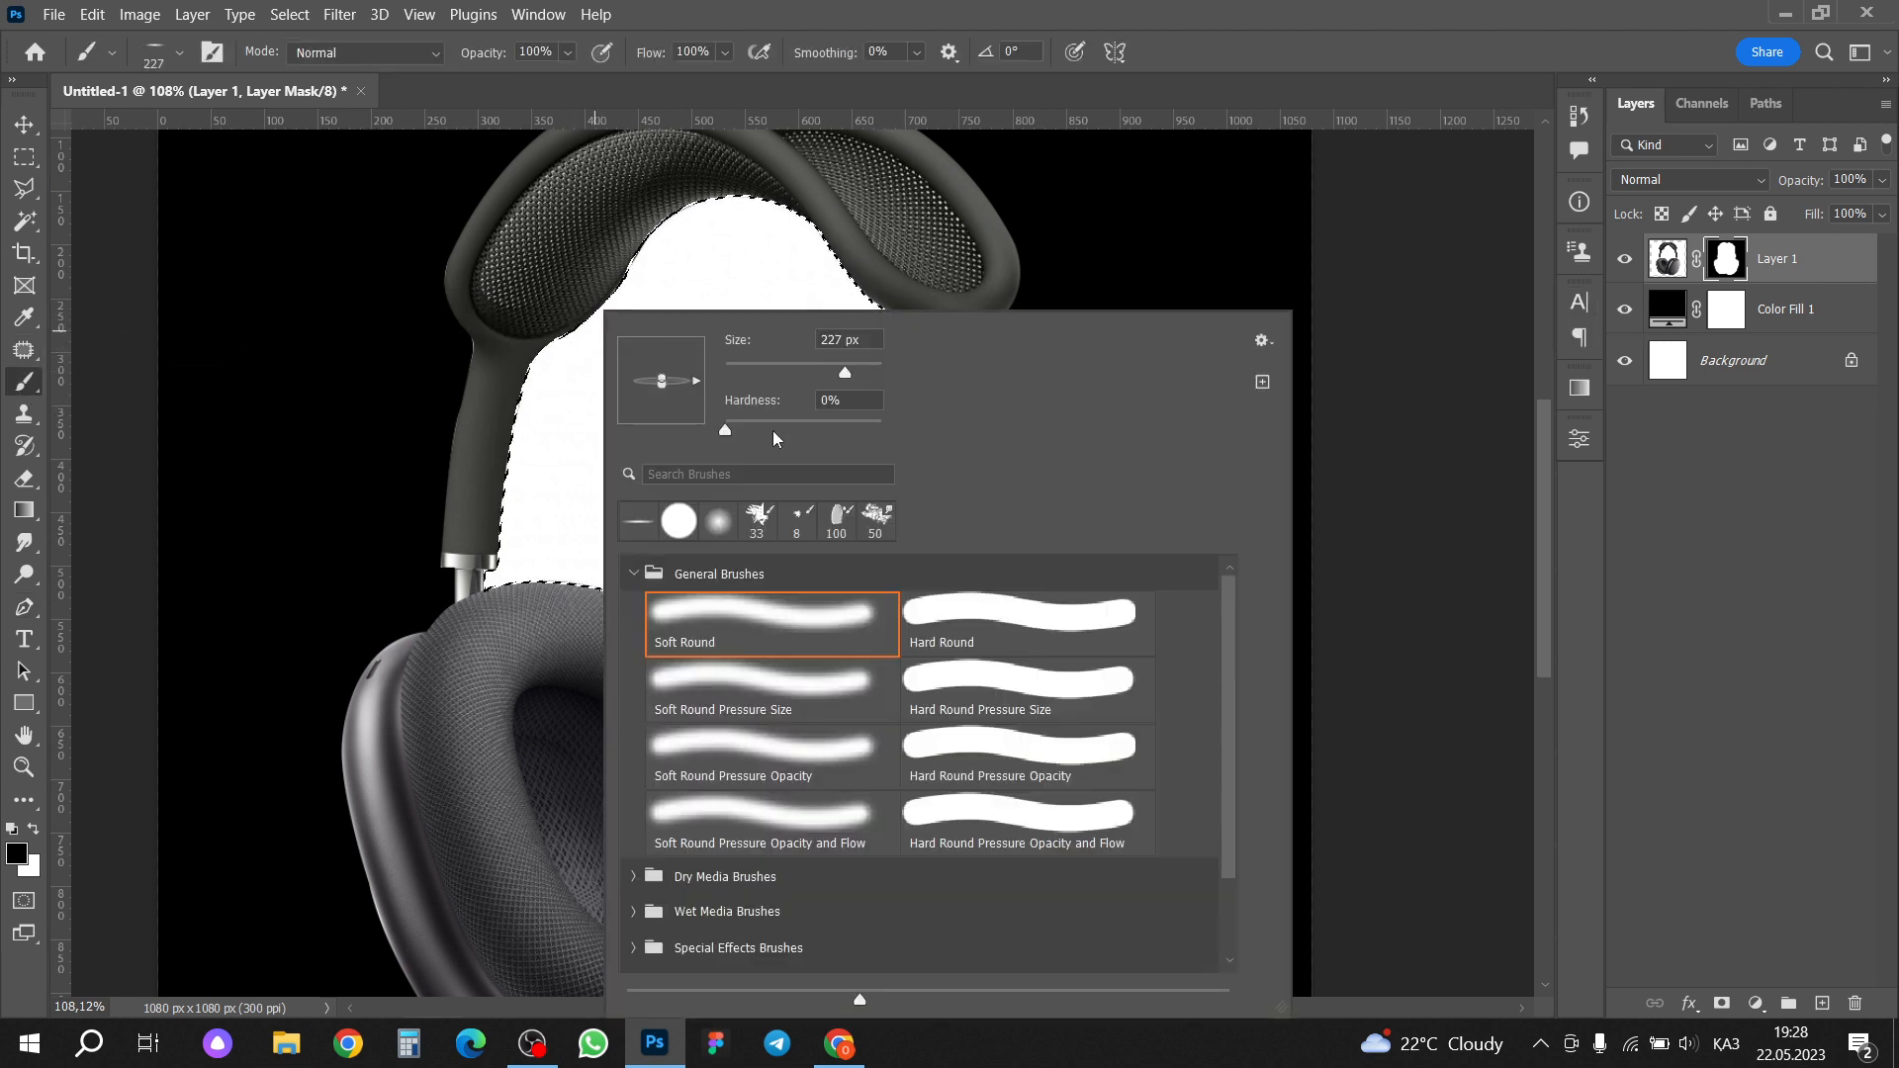
click(995, 616)
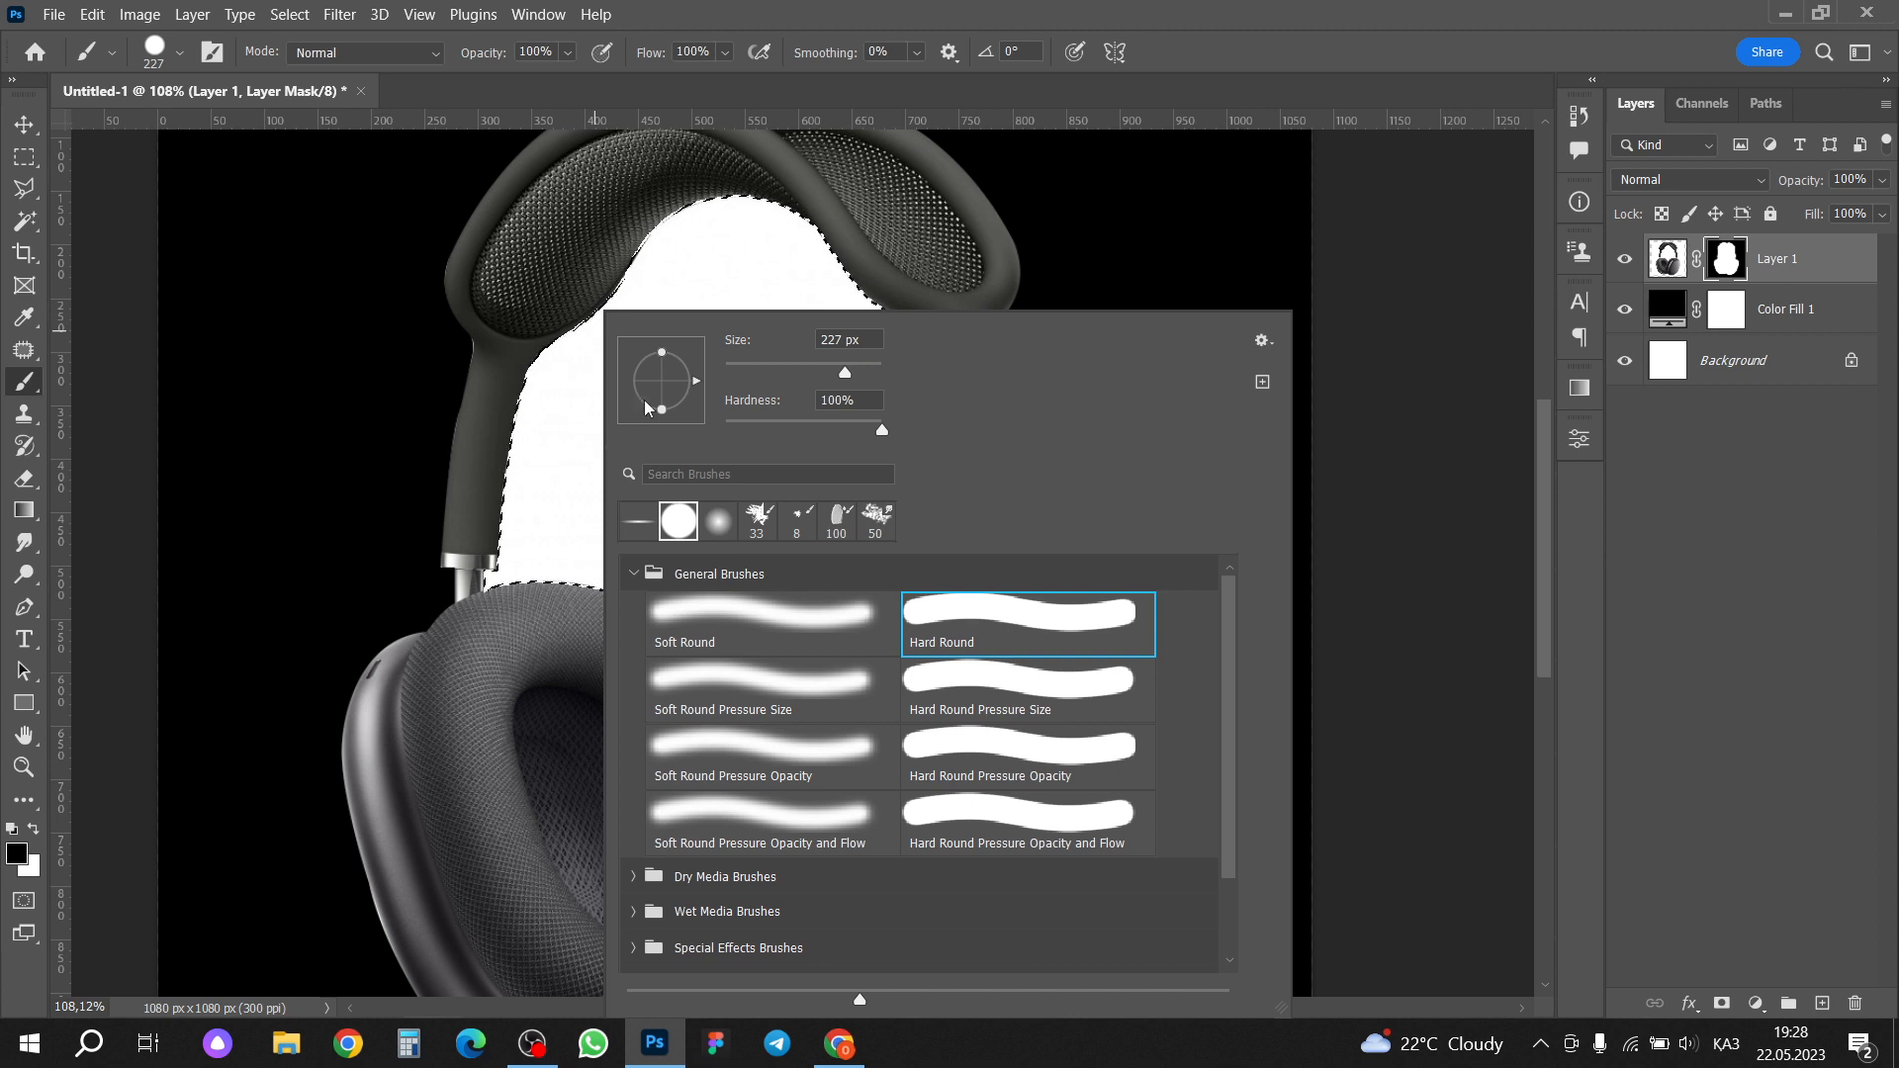
click(1218, 44)
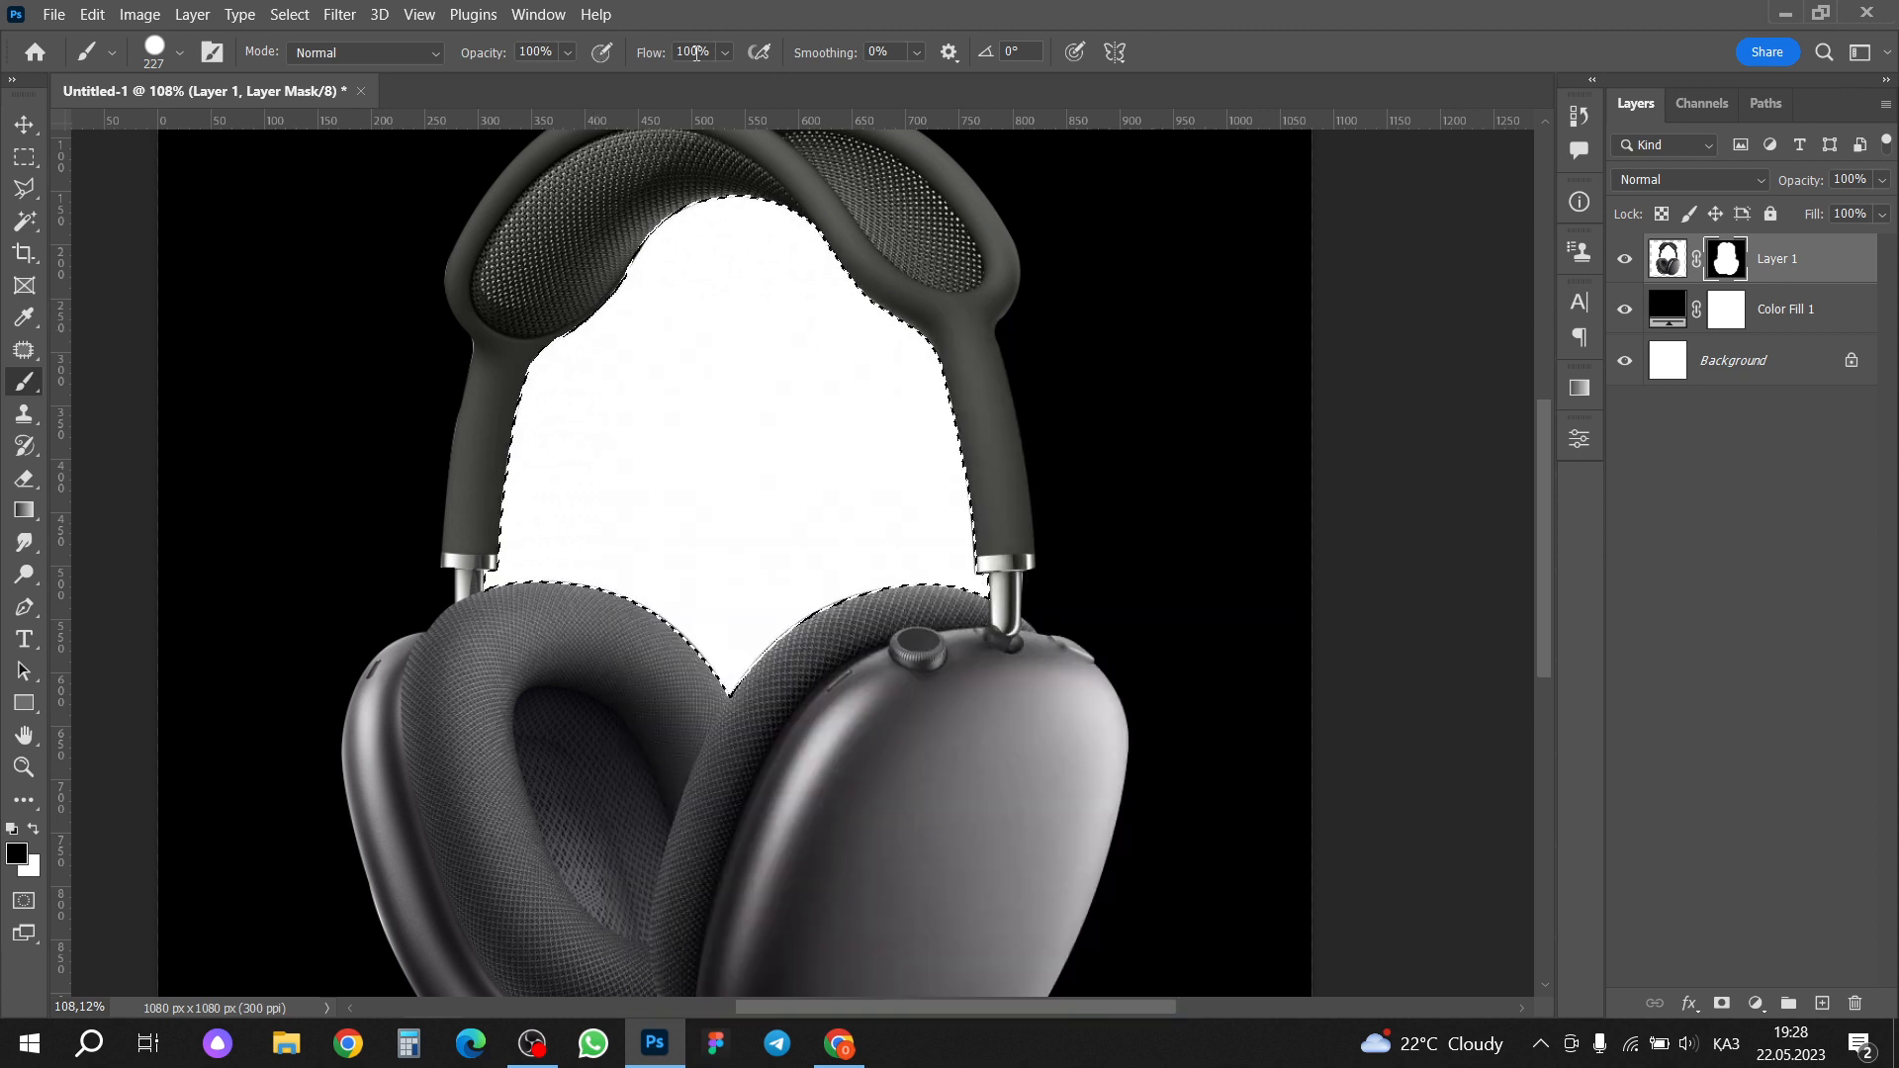
mouse_move(831, 318)
mouse_down()
mouse_move(564, 424)
mouse_move(570, 672)
mouse_move(699, 678)
mouse_move(899, 288)
mouse_move(954, 692)
mouse_up()
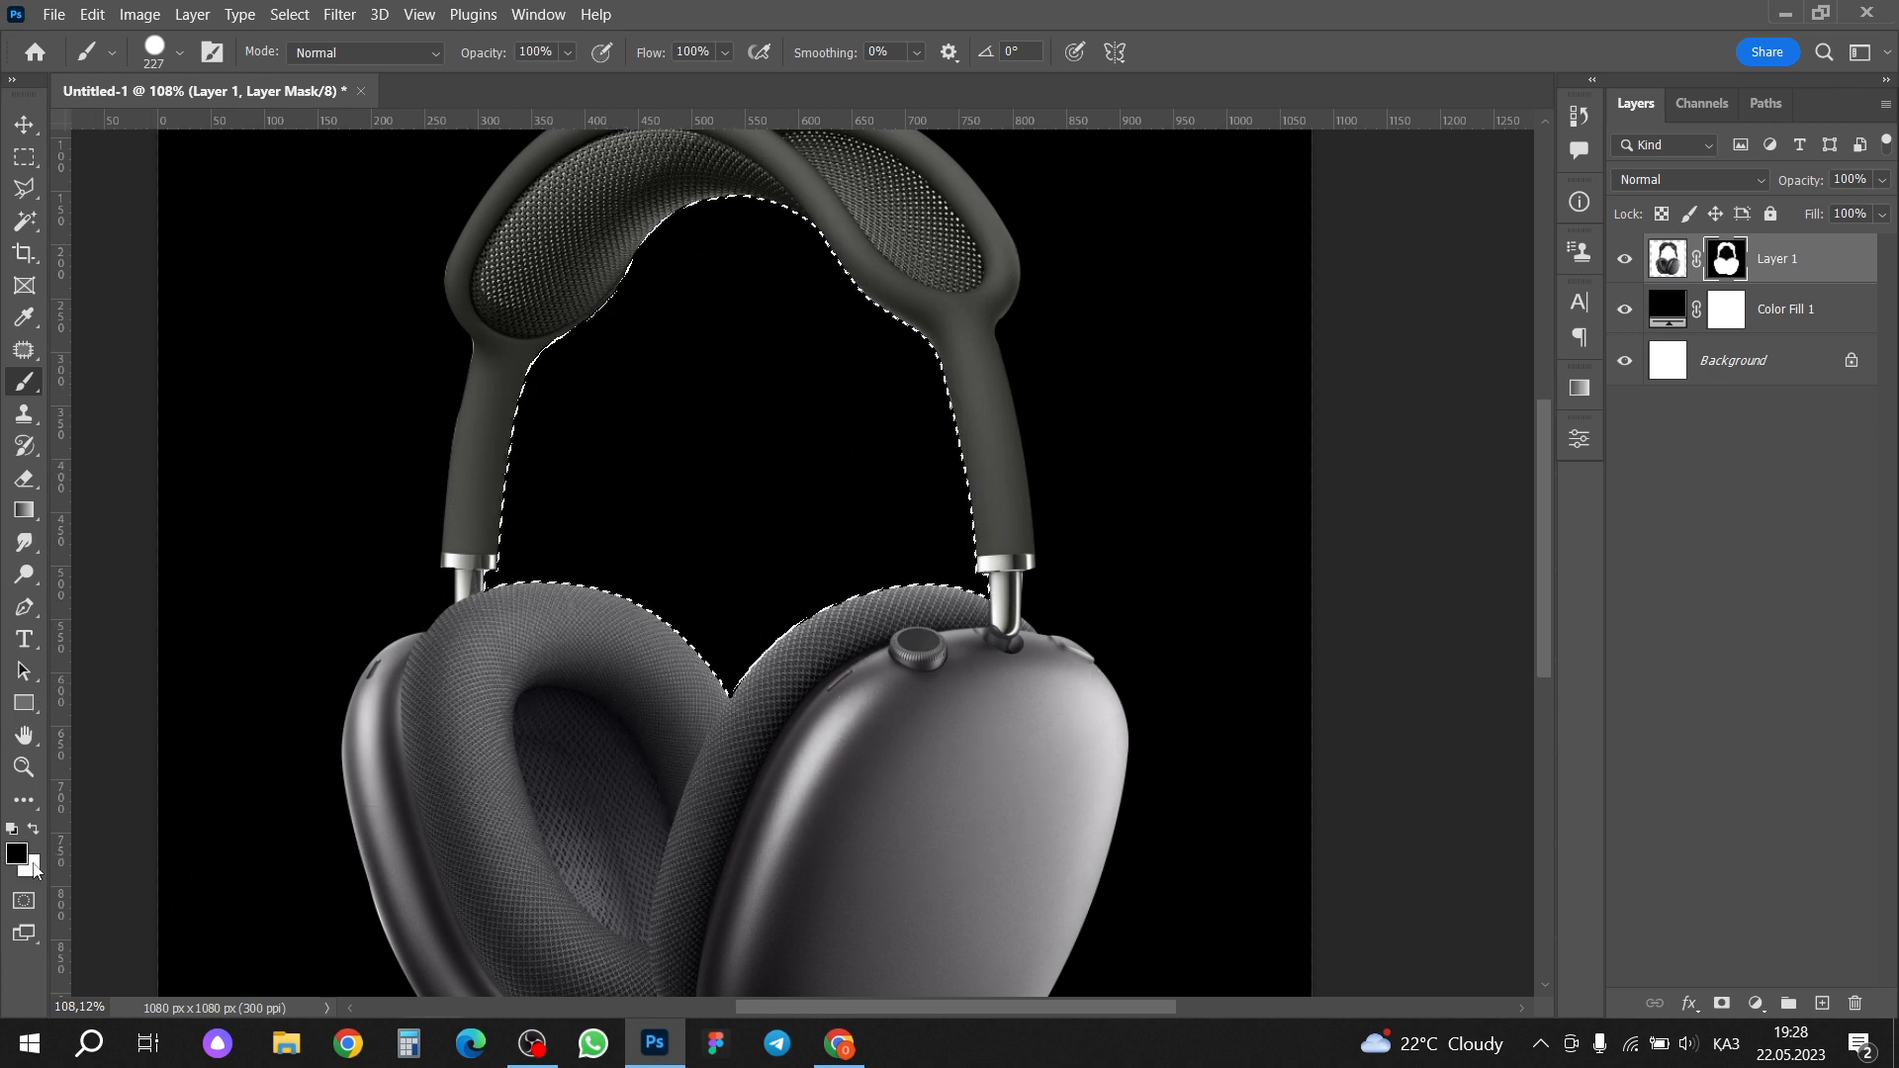
Step: Paint the selected opening white on the mask to reveal it, and repaint it black to hide it again
key(x)
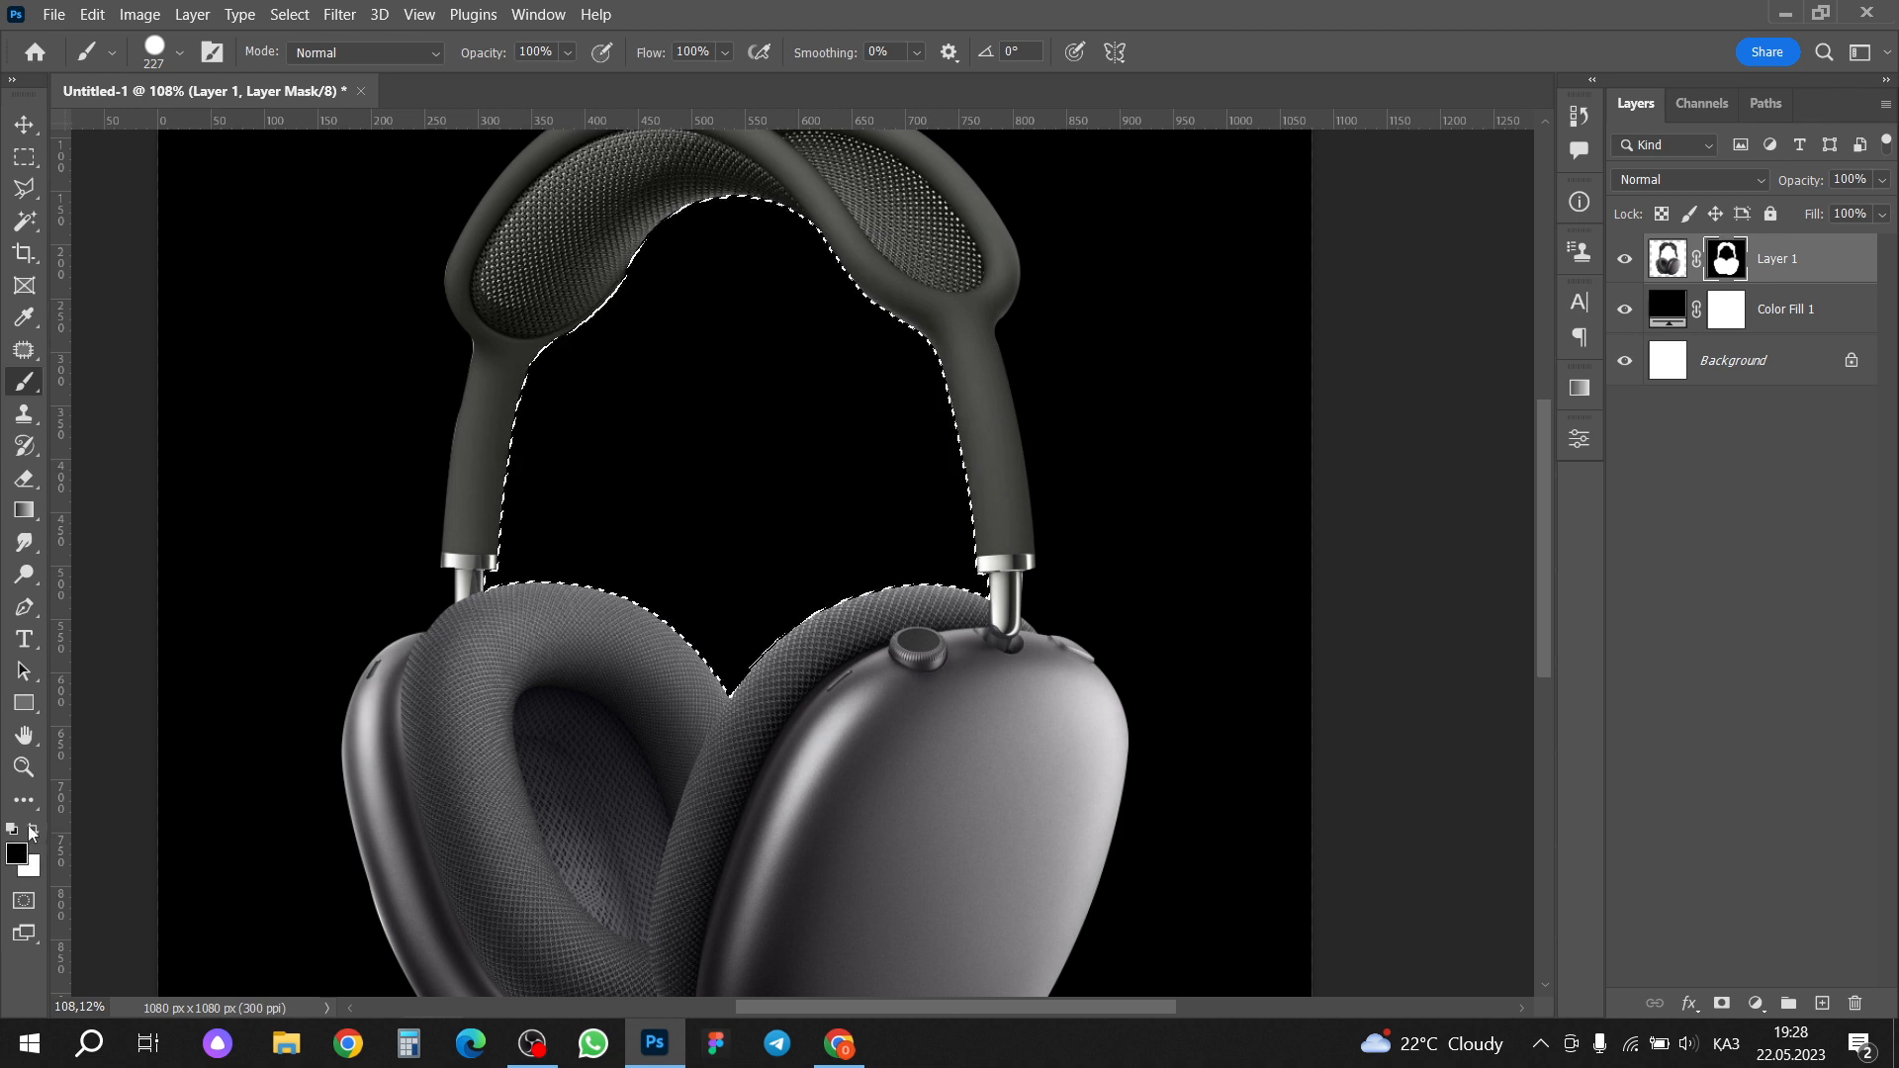
mouse_move(884, 538)
mouse_down()
mouse_move(944, 564)
mouse_move(888, 346)
mouse_move(668, 228)
mouse_move(556, 436)
mouse_move(601, 718)
mouse_move(741, 546)
mouse_move(775, 323)
mouse_up()
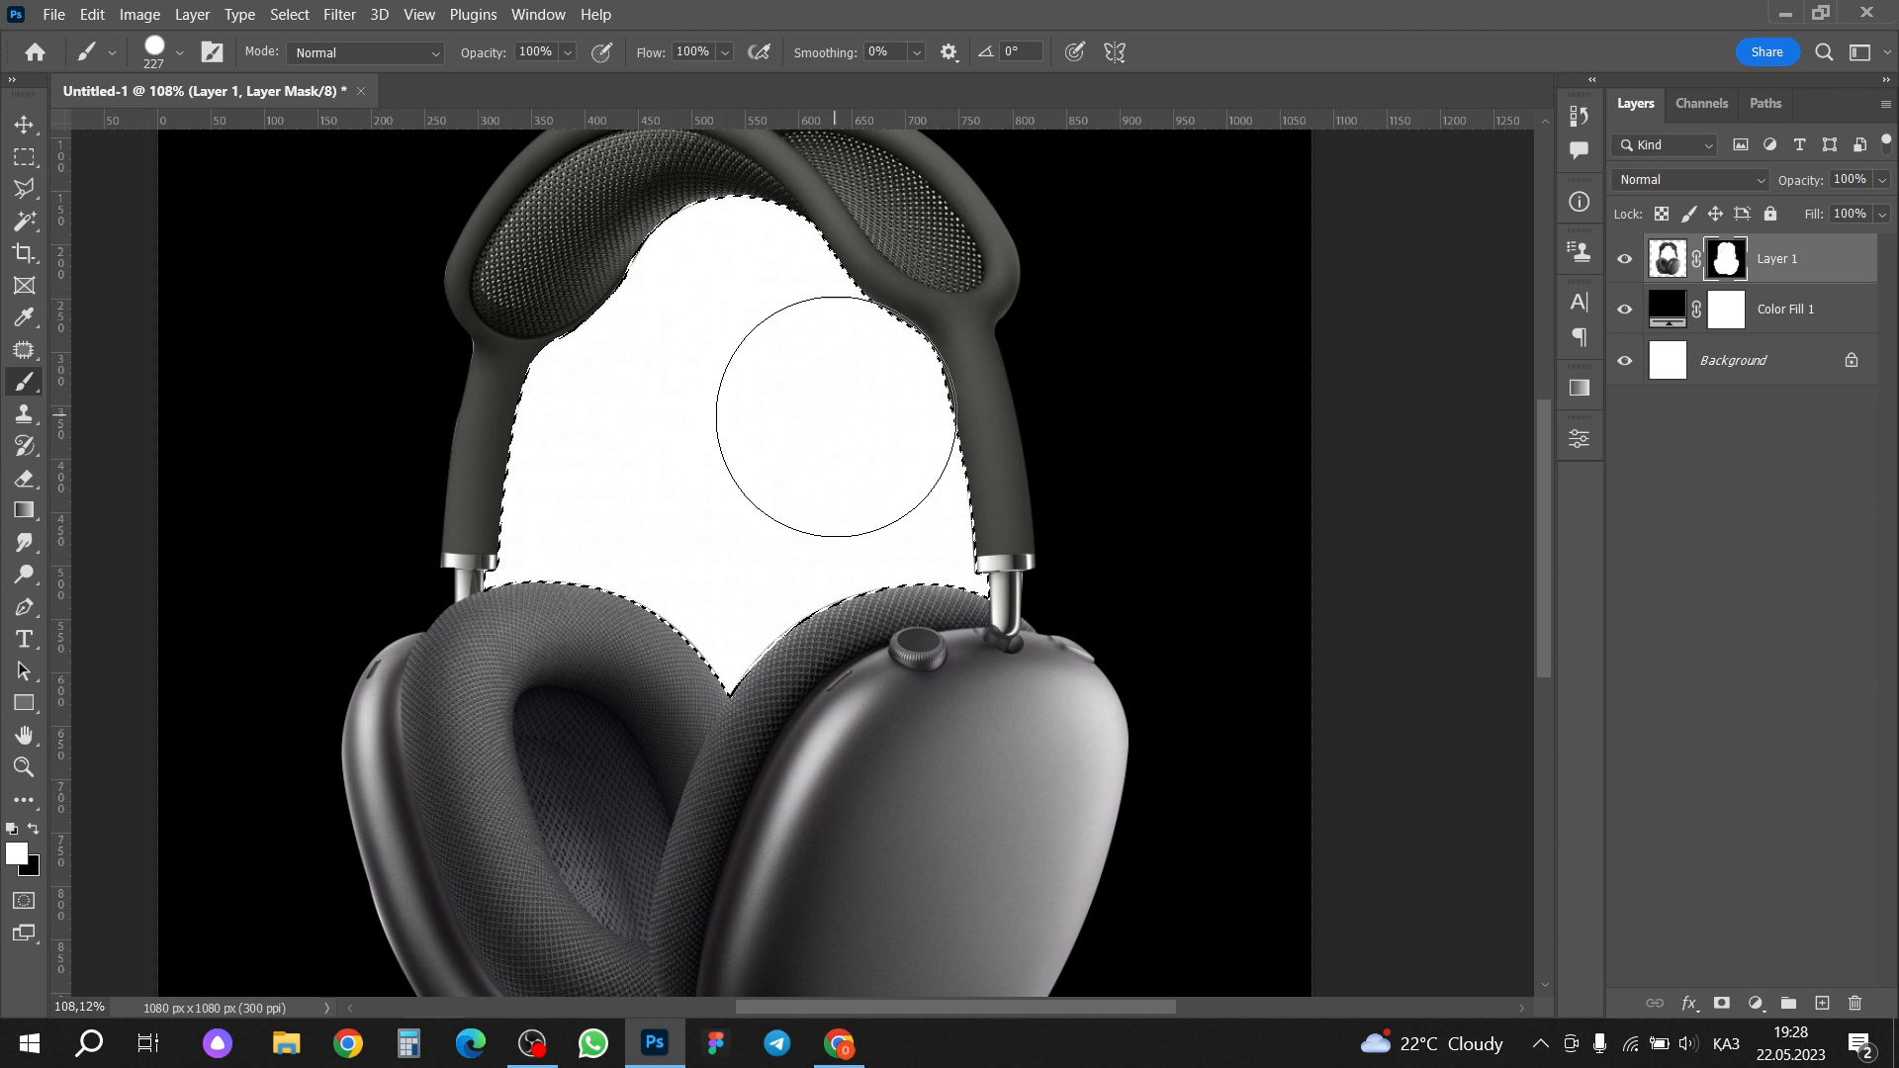
key(x)
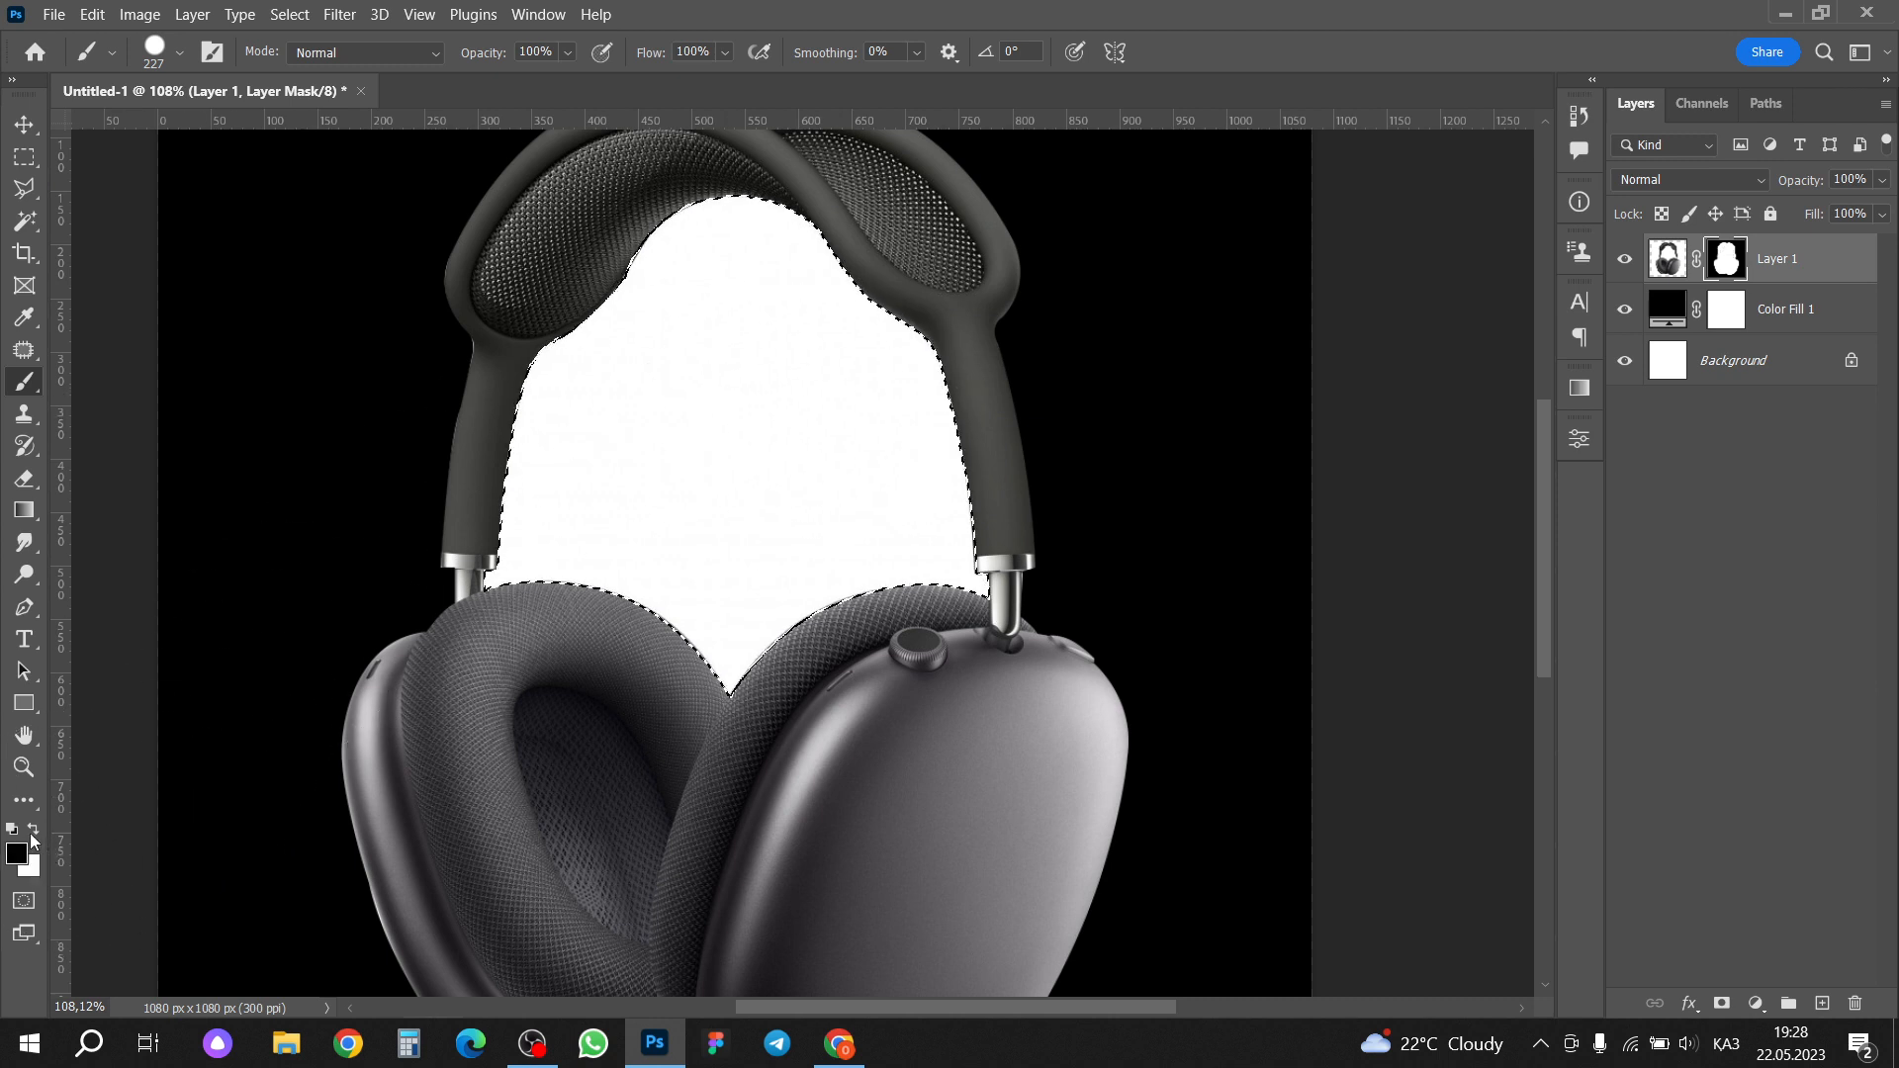
mouse_move(657, 741)
mouse_down()
mouse_move(583, 398)
mouse_move(805, 360)
mouse_move(831, 411)
mouse_move(775, 551)
mouse_up()
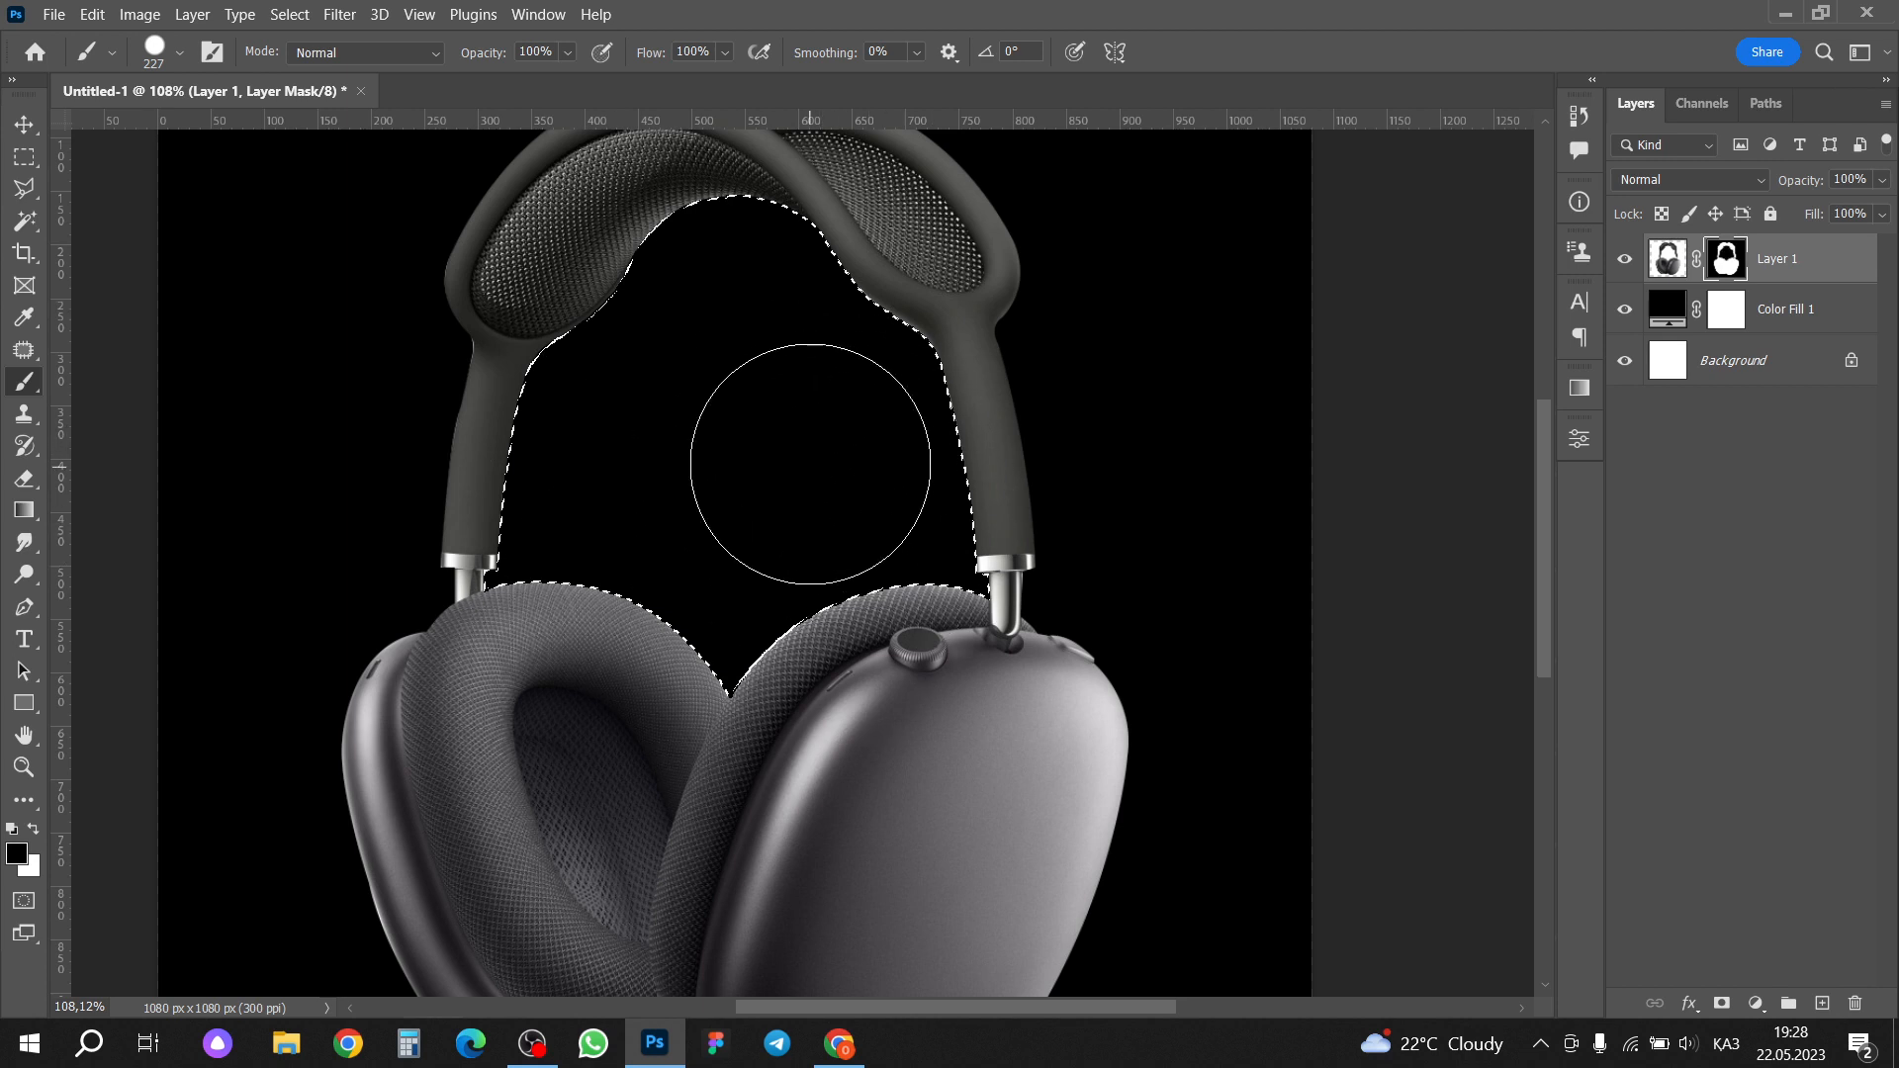
Step: Switch to the Move tool, drop the selection around the inner opening and deselect Layer 1
click(24, 124)
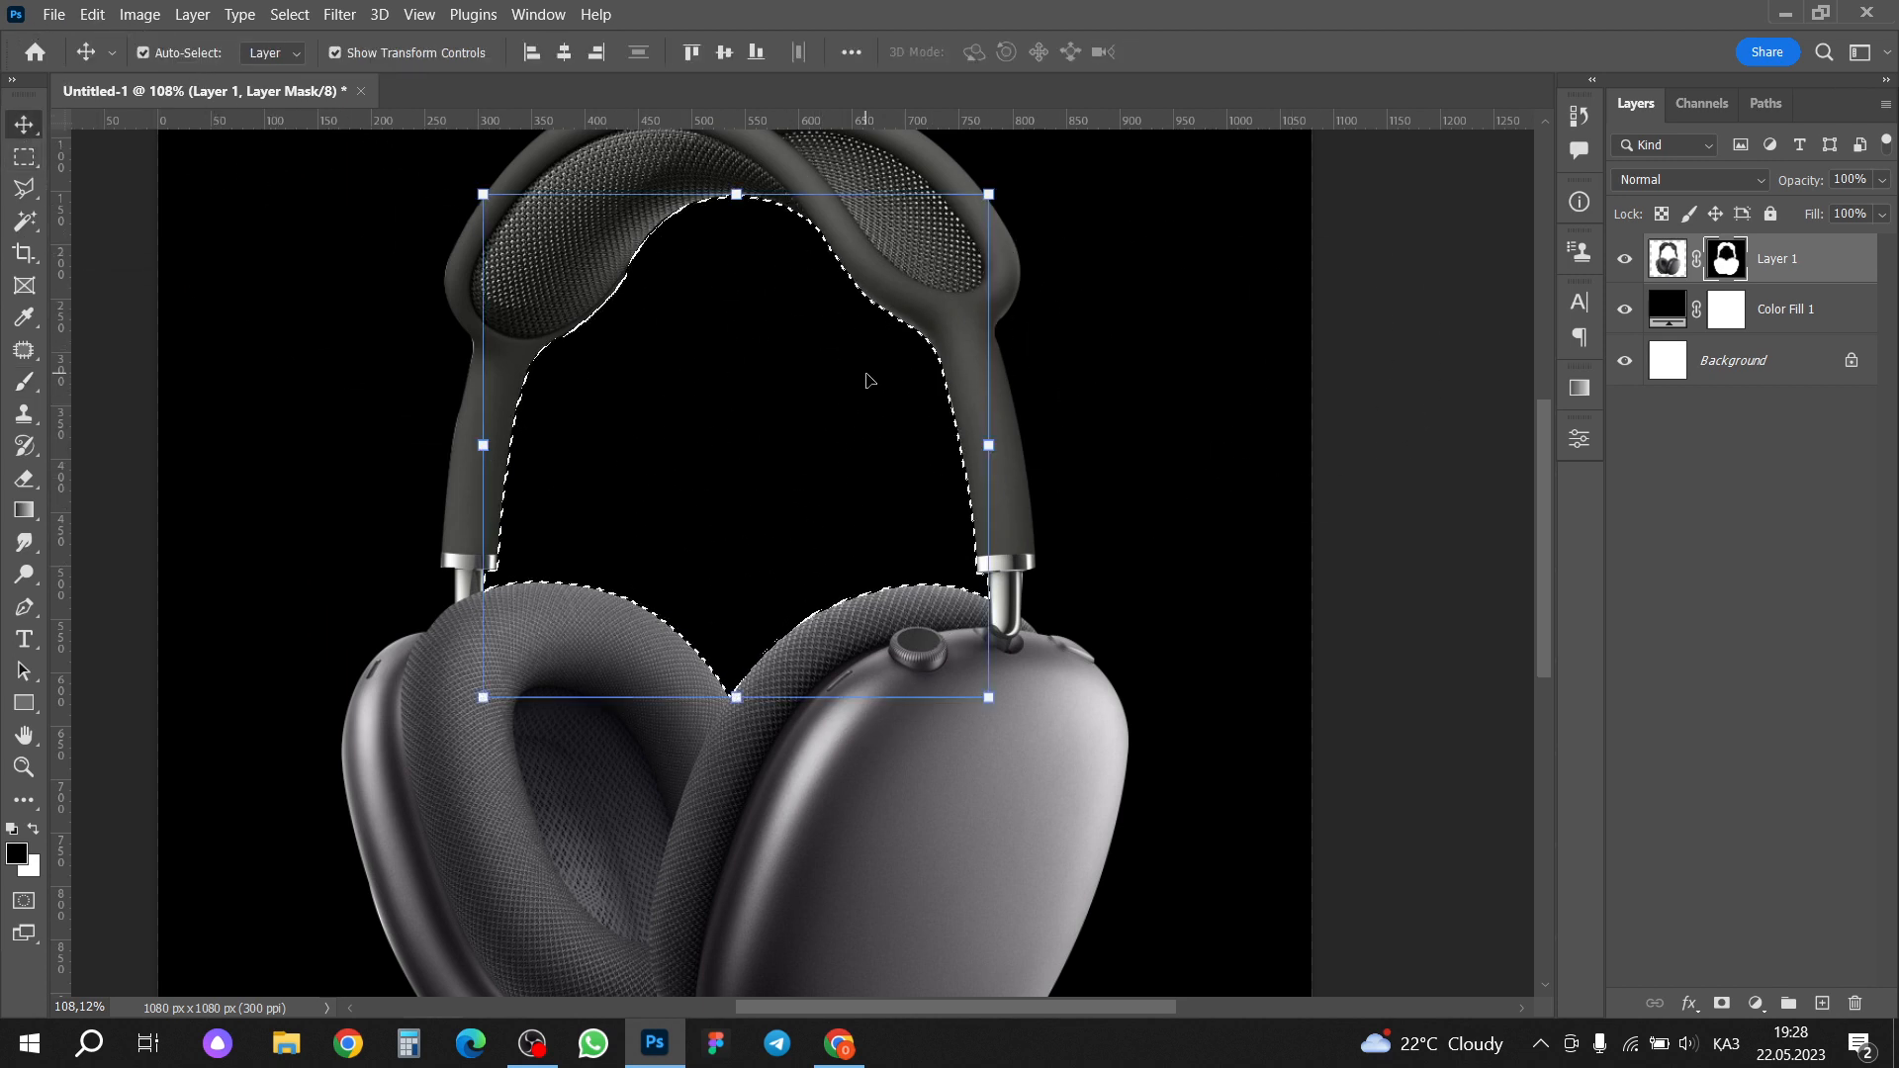
key(ctrl+d)
click(1451, 481)
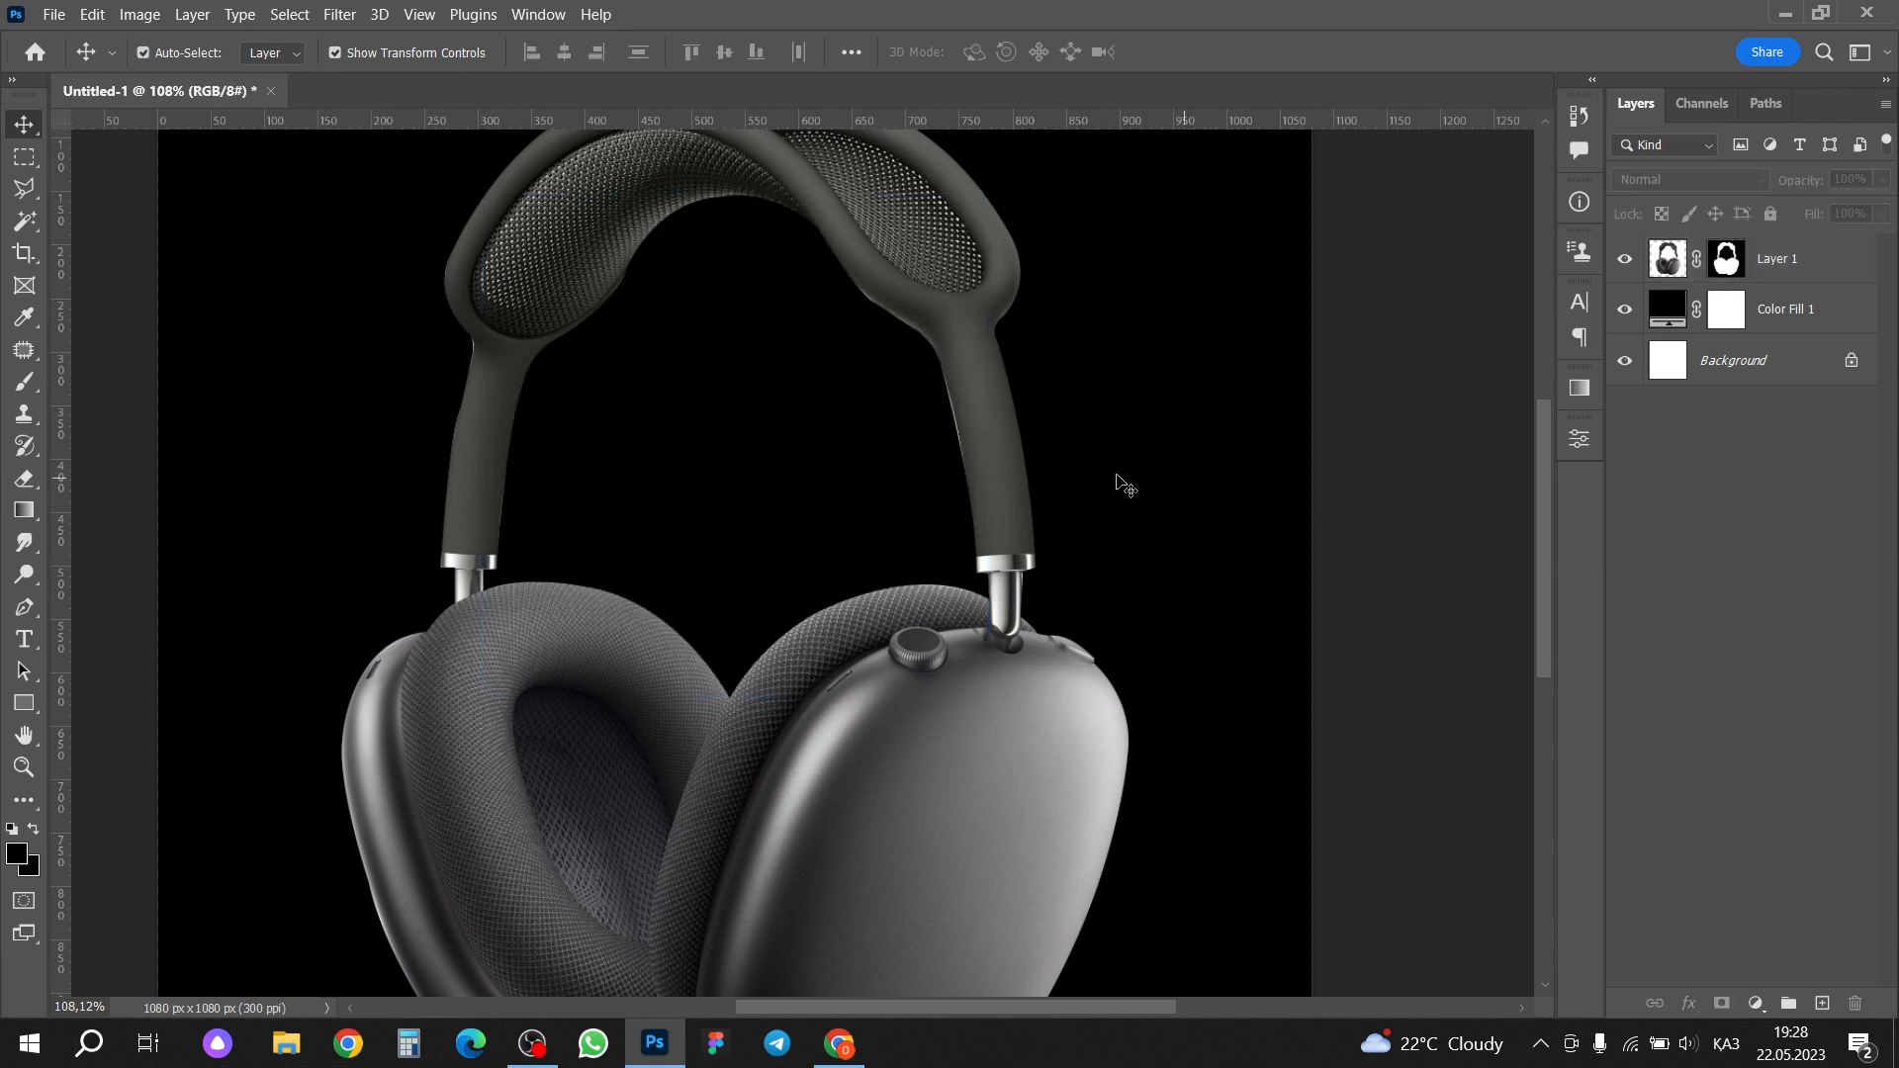
Step: Examine the whole headphone cutout against the black background
scroll(1124, 485, down, 5)
click(978, 574)
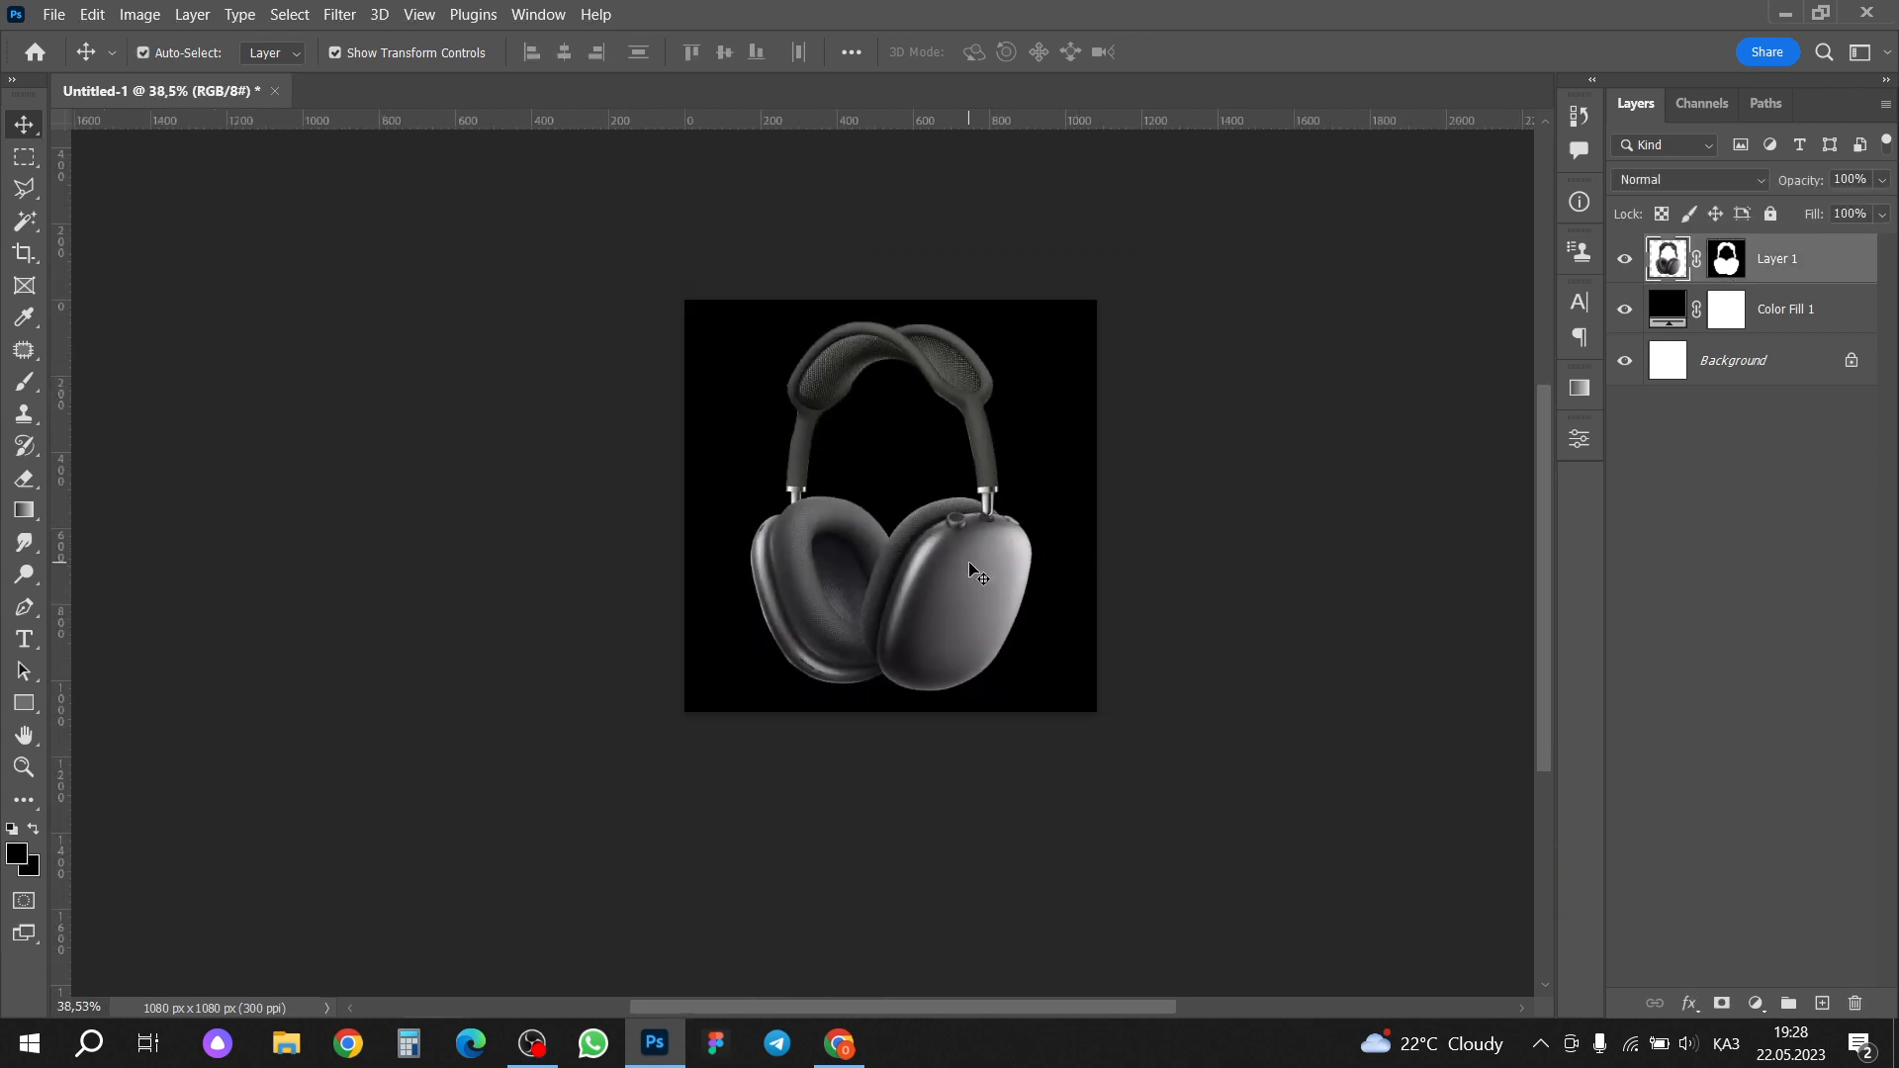
mouse_move(970, 566)
mouse_down()
mouse_move(984, 549)
mouse_move(971, 566)
mouse_up()
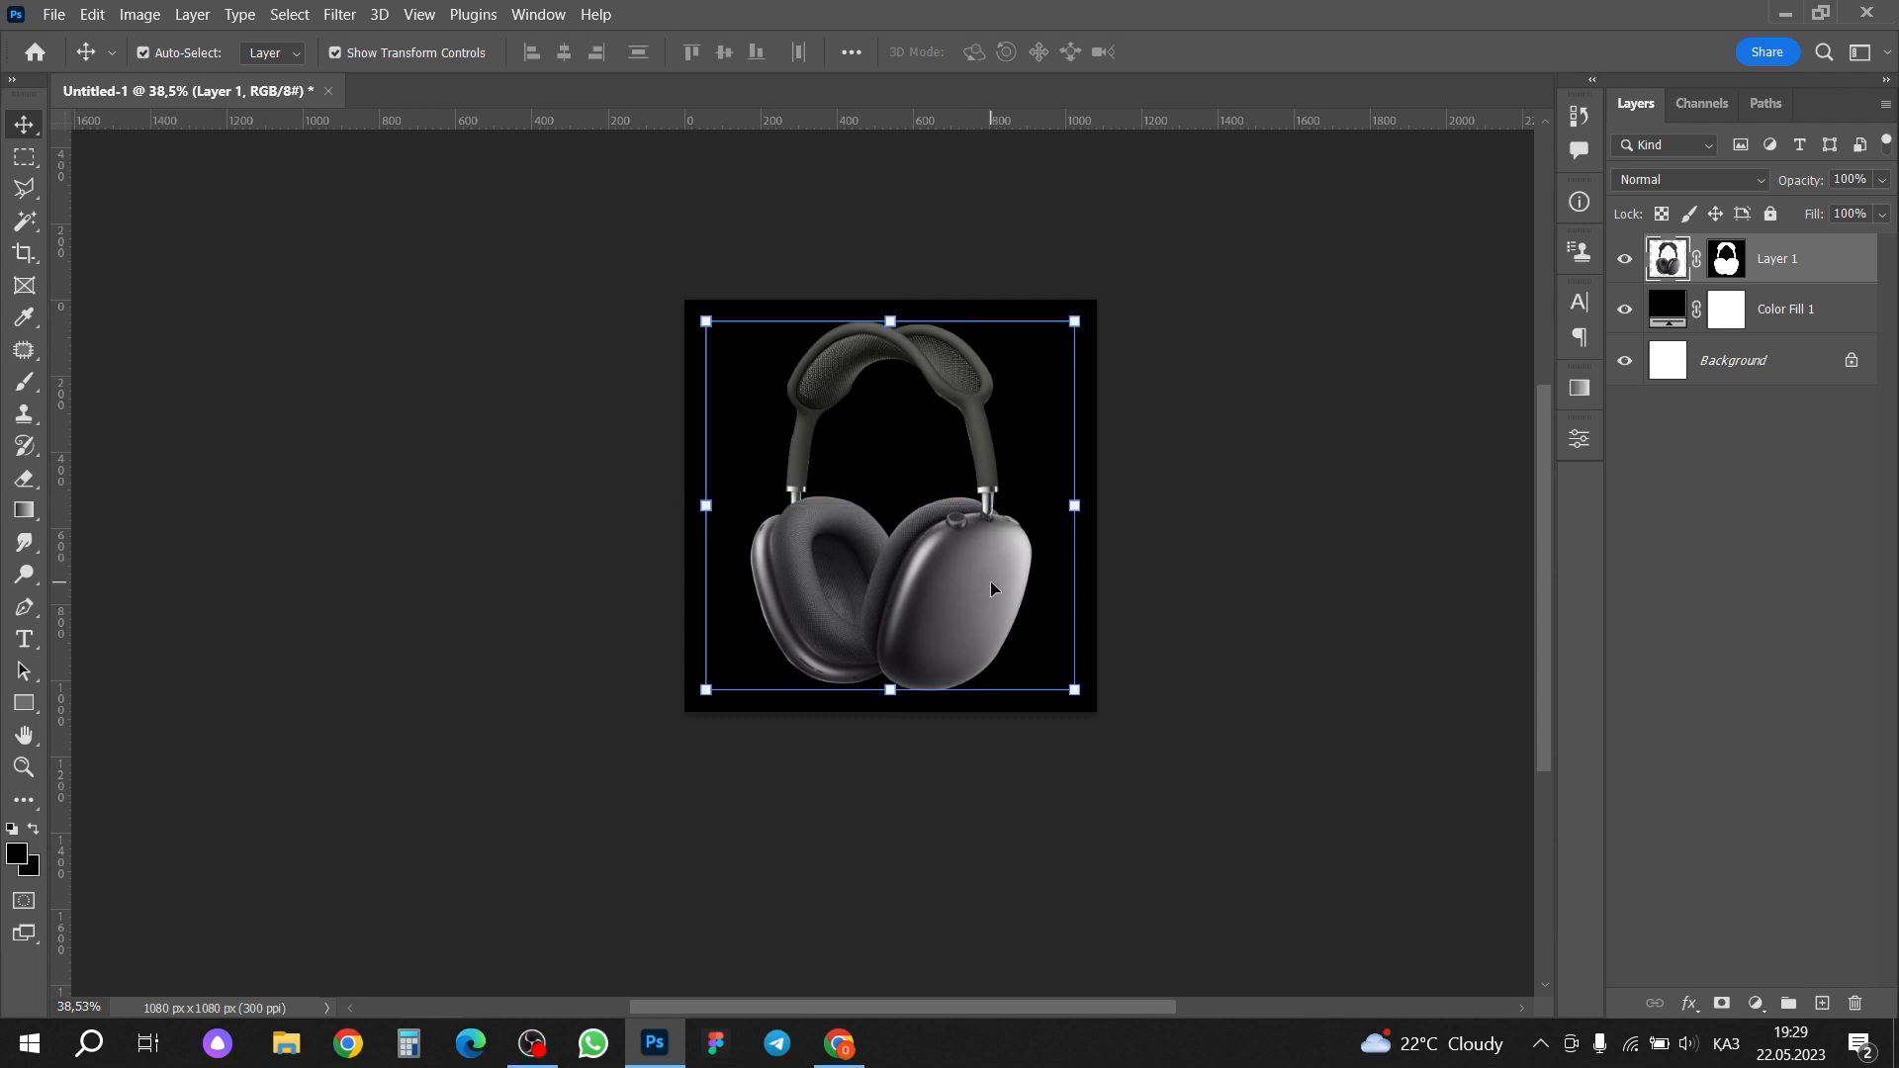
scroll(993, 587, up, 1)
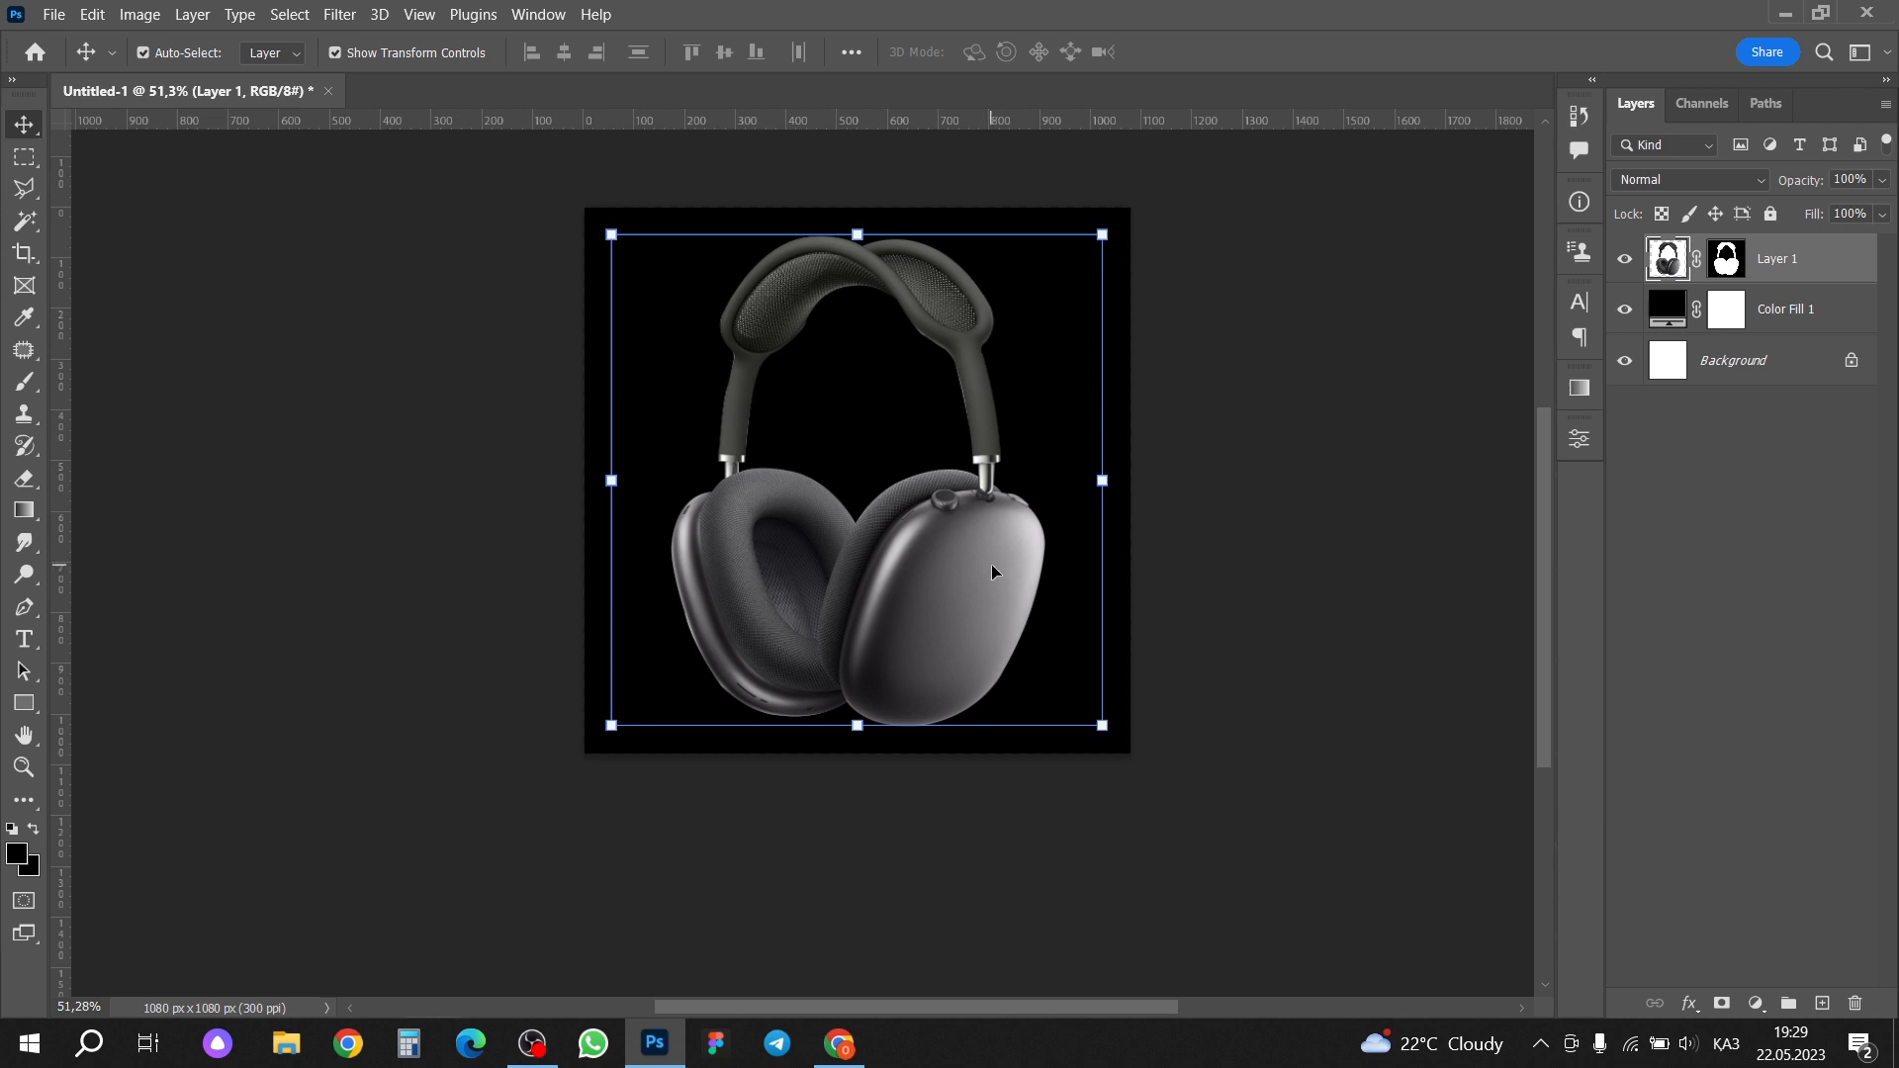
mouse_move(957, 546)
mouse_down()
mouse_move(917, 561)
mouse_move(953, 558)
mouse_up()
click(1351, 372)
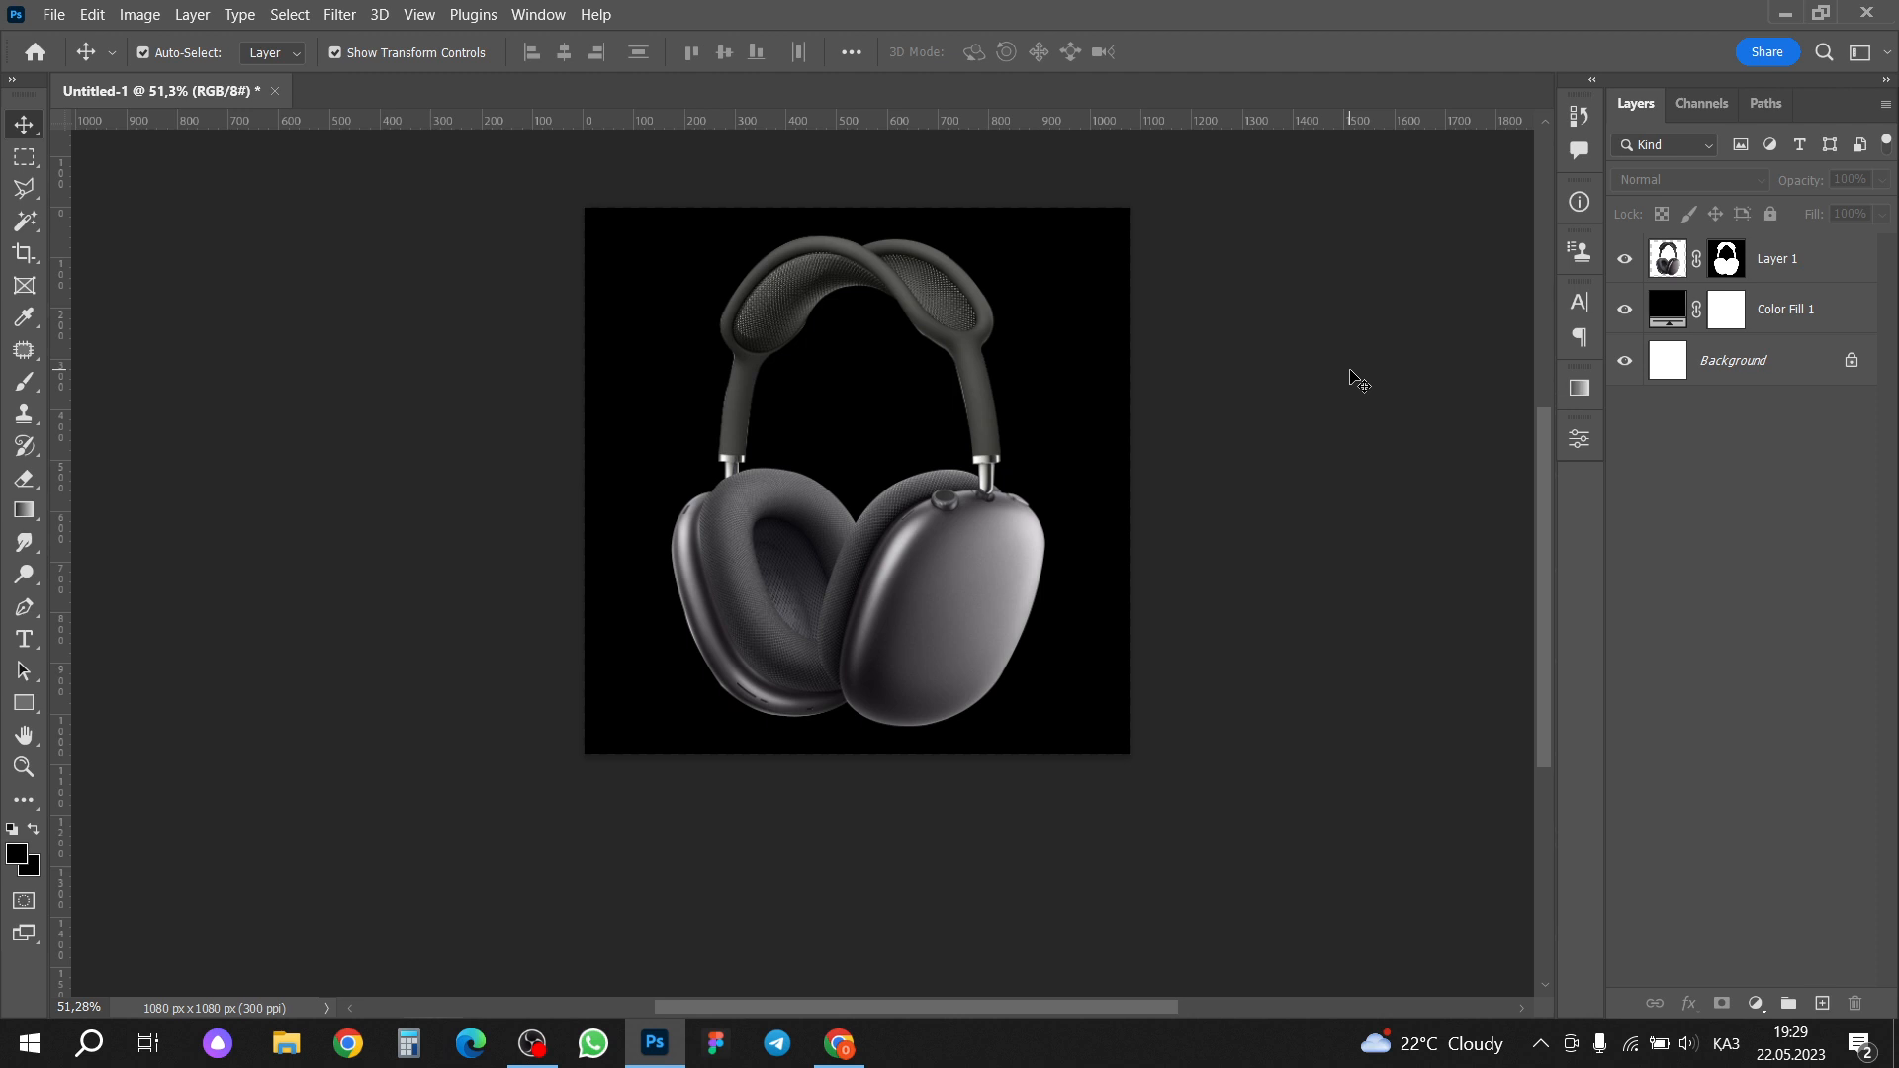
scroll(1088, 410, up, 4)
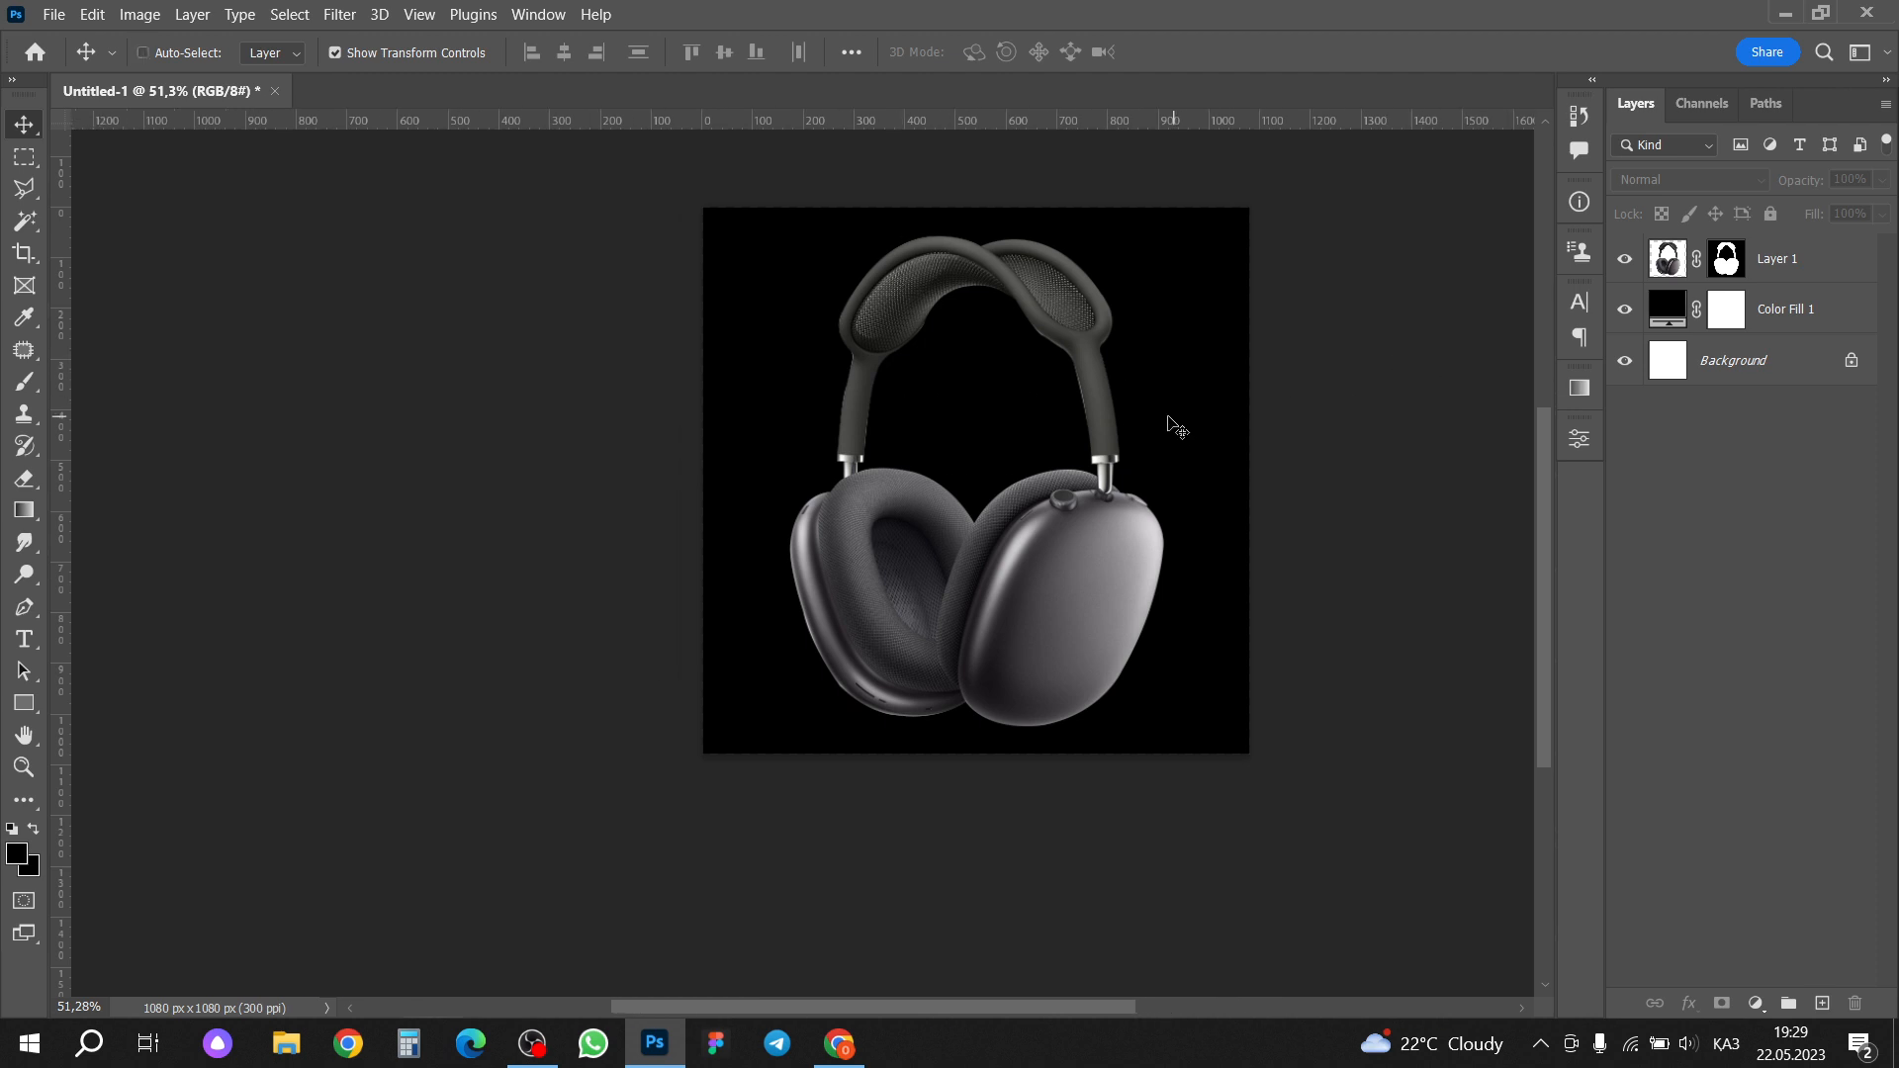
scroll(1054, 432, down, 4)
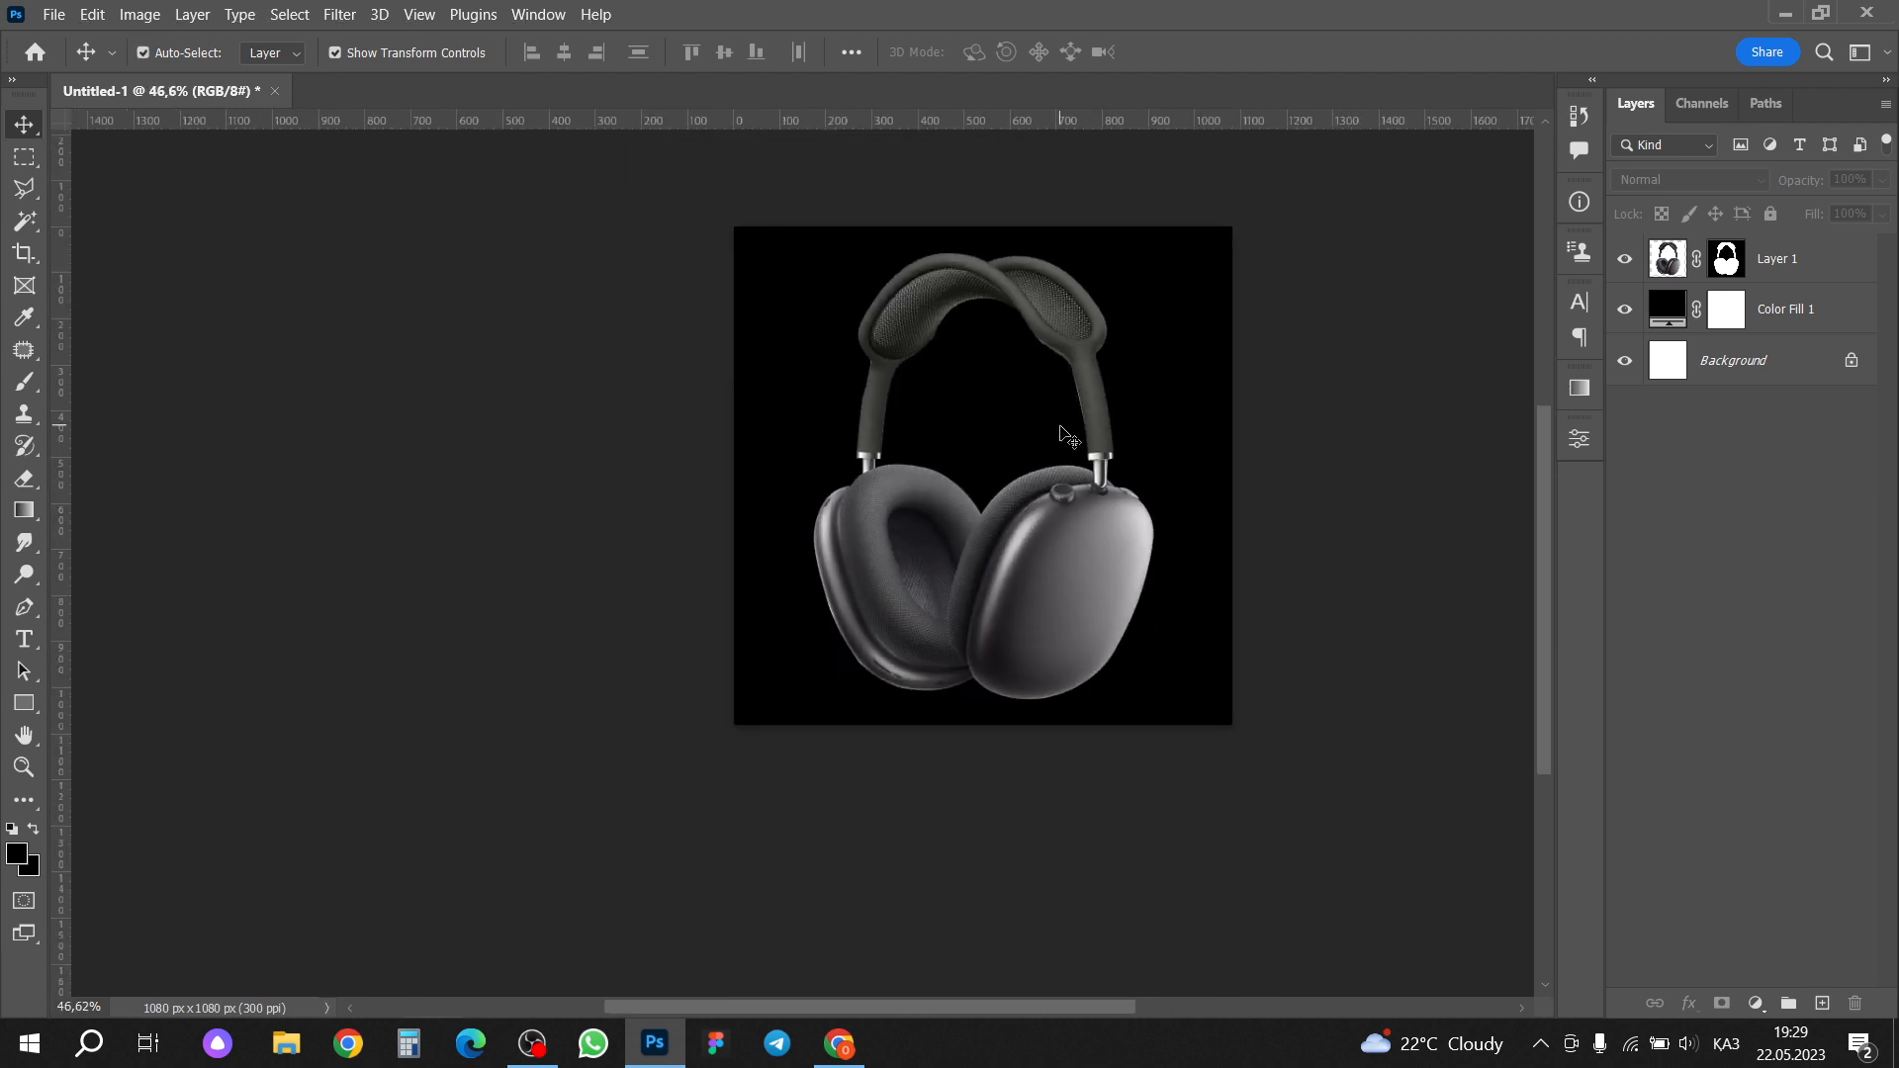